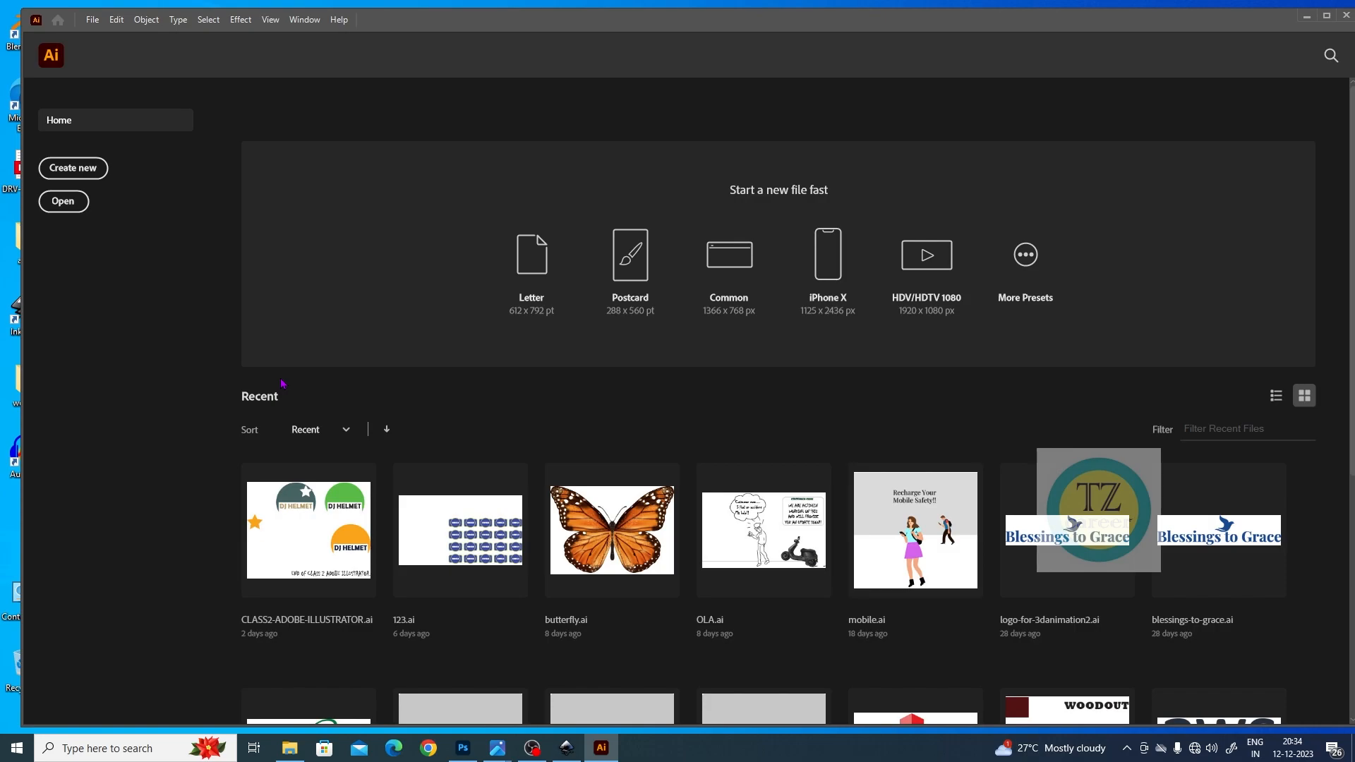
scroll(582, 495, down, 5)
scroll(582, 496, up, 5)
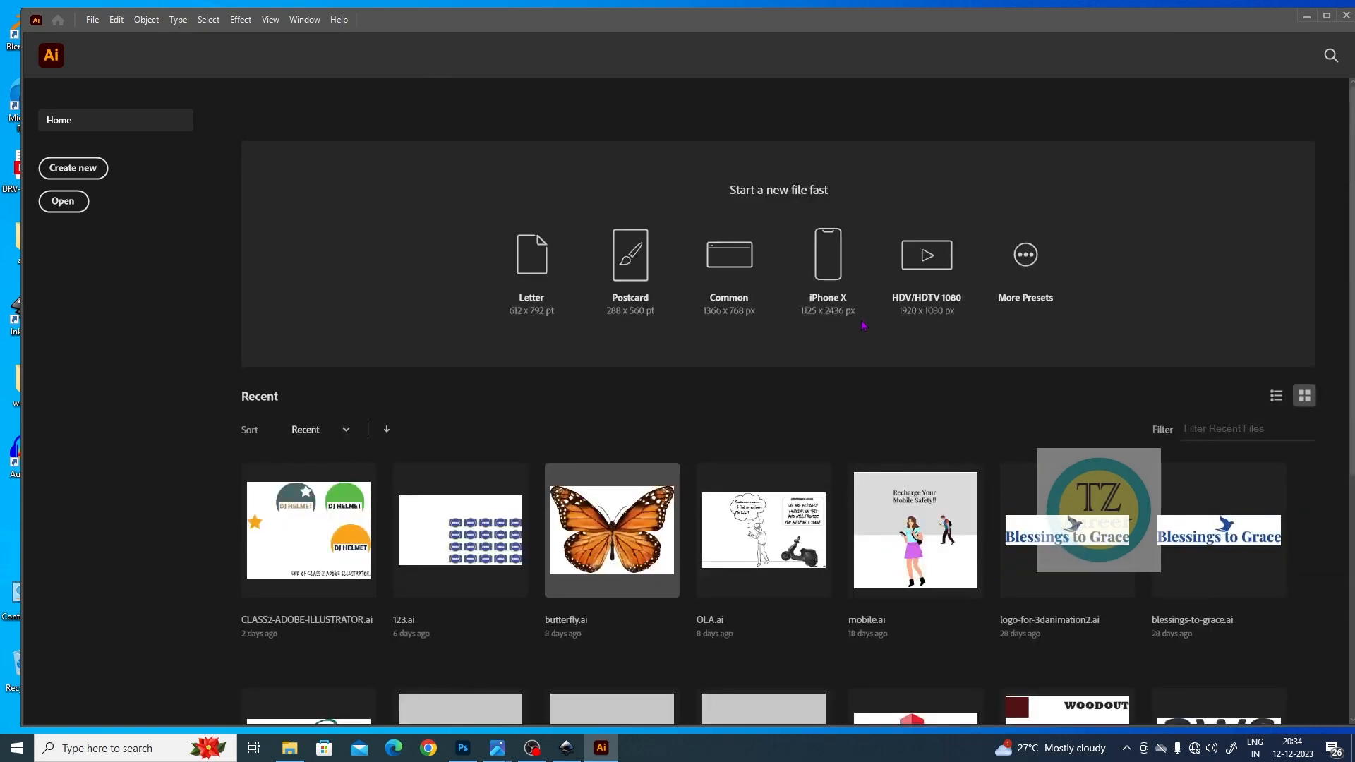
click(1307, 17)
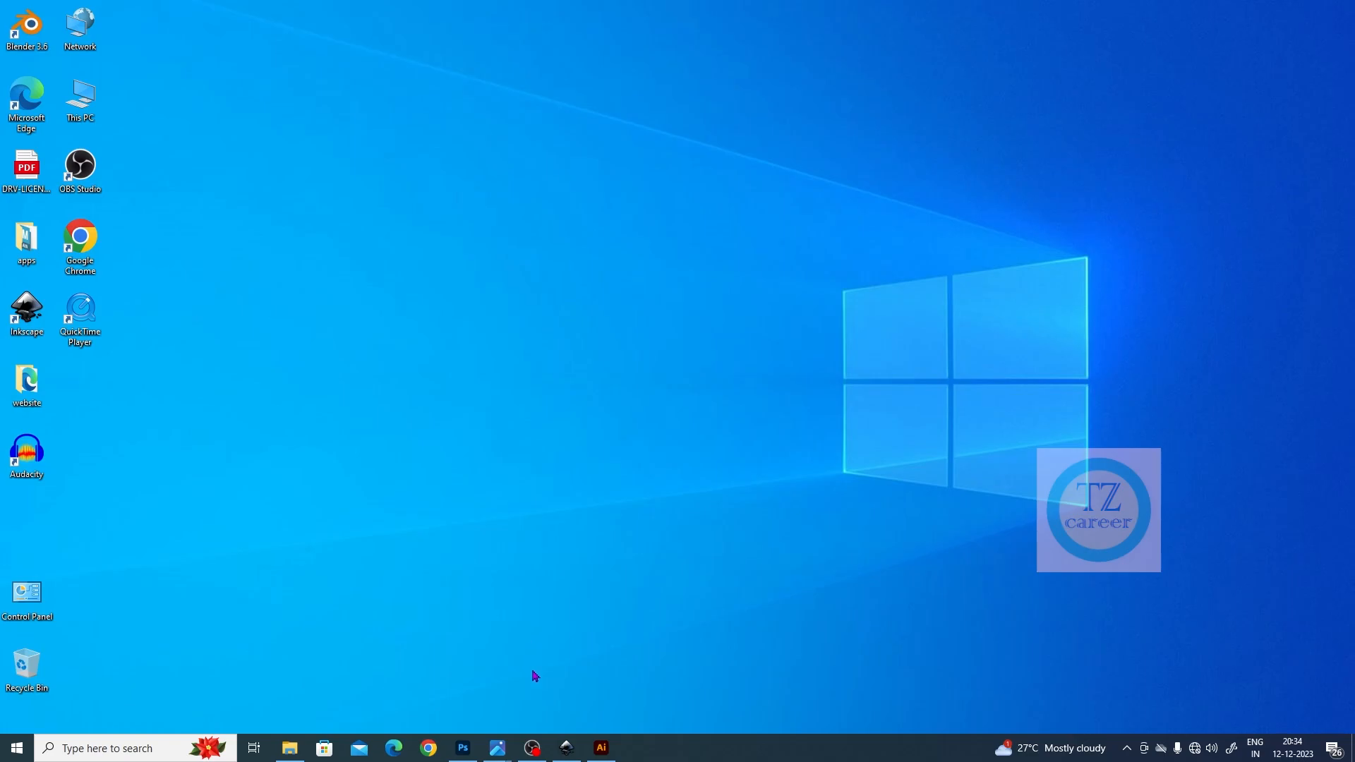
click(601, 749)
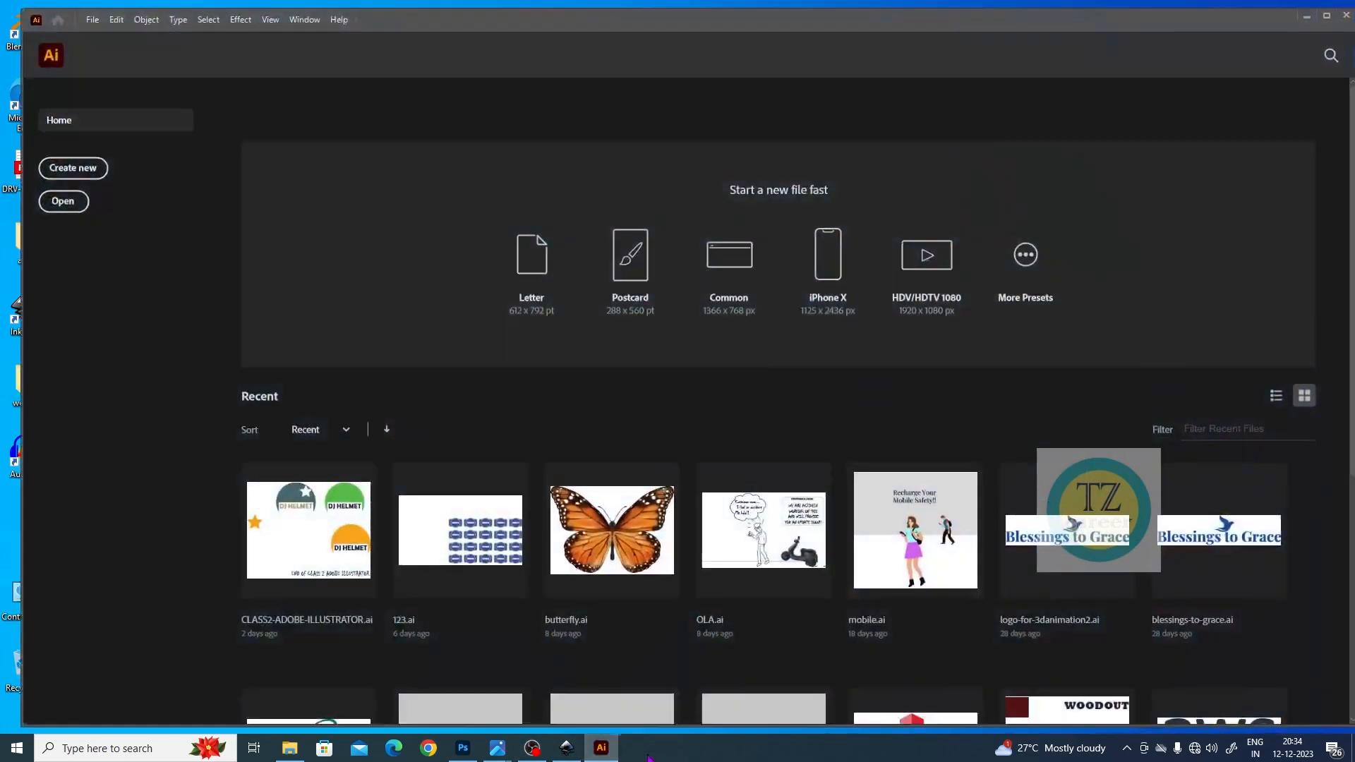
Create a new landscape A4 document, 29.7 x 21 cm, with one artboard in CMYK Color.
click(72, 169)
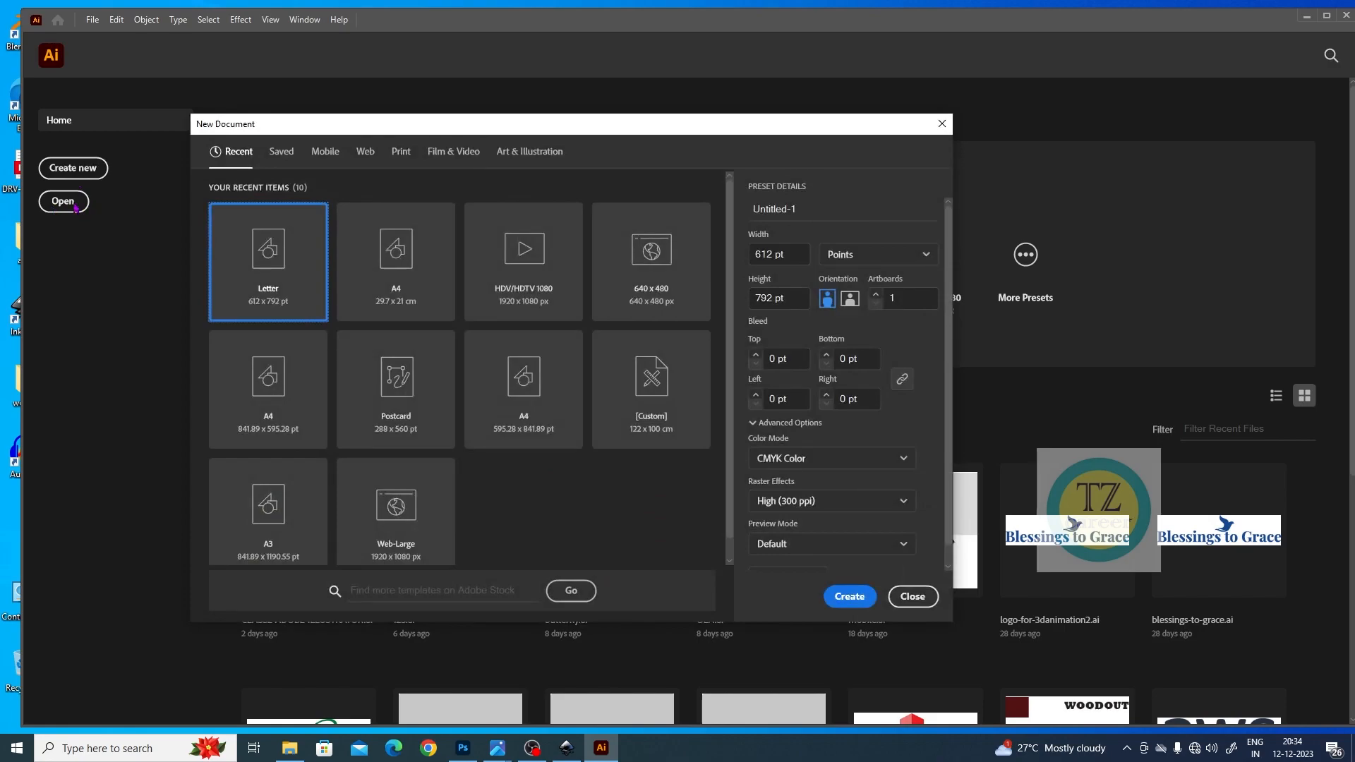
click(385, 290)
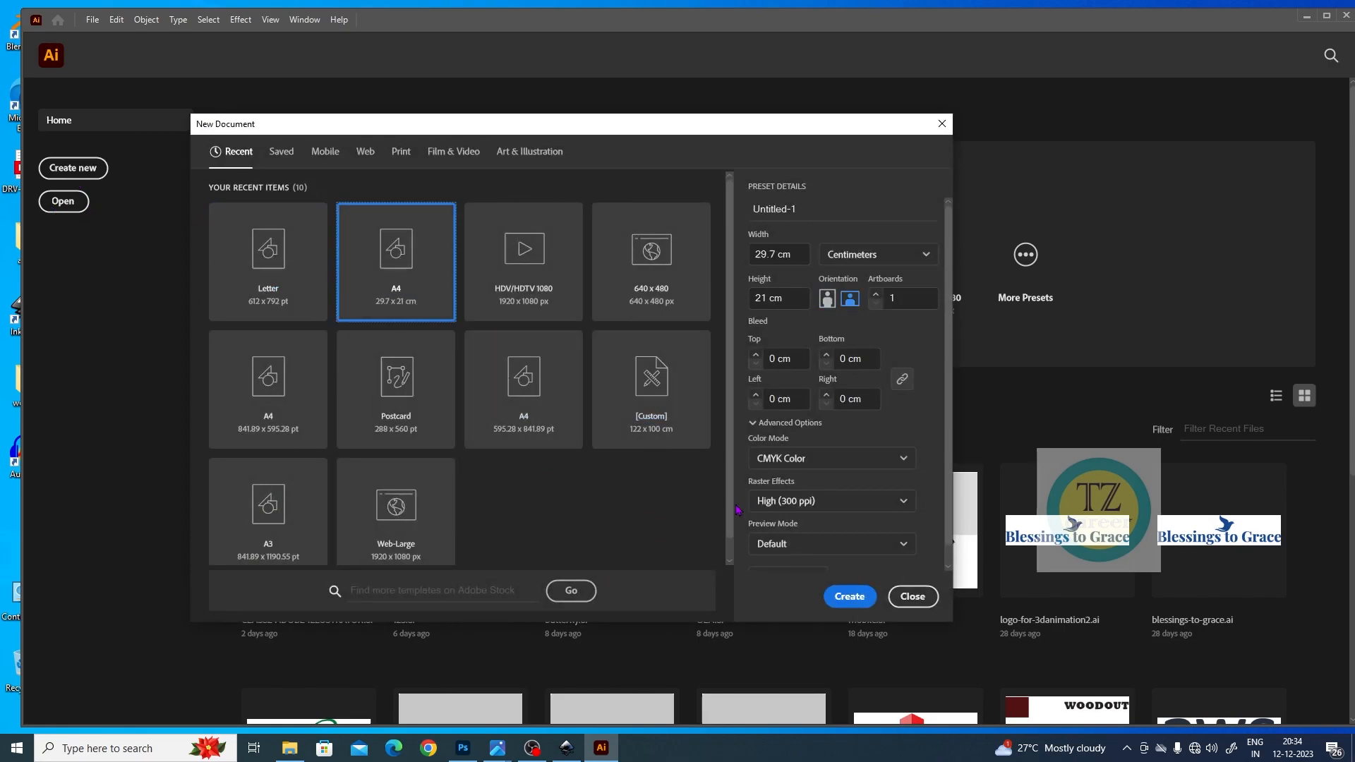
click(857, 593)
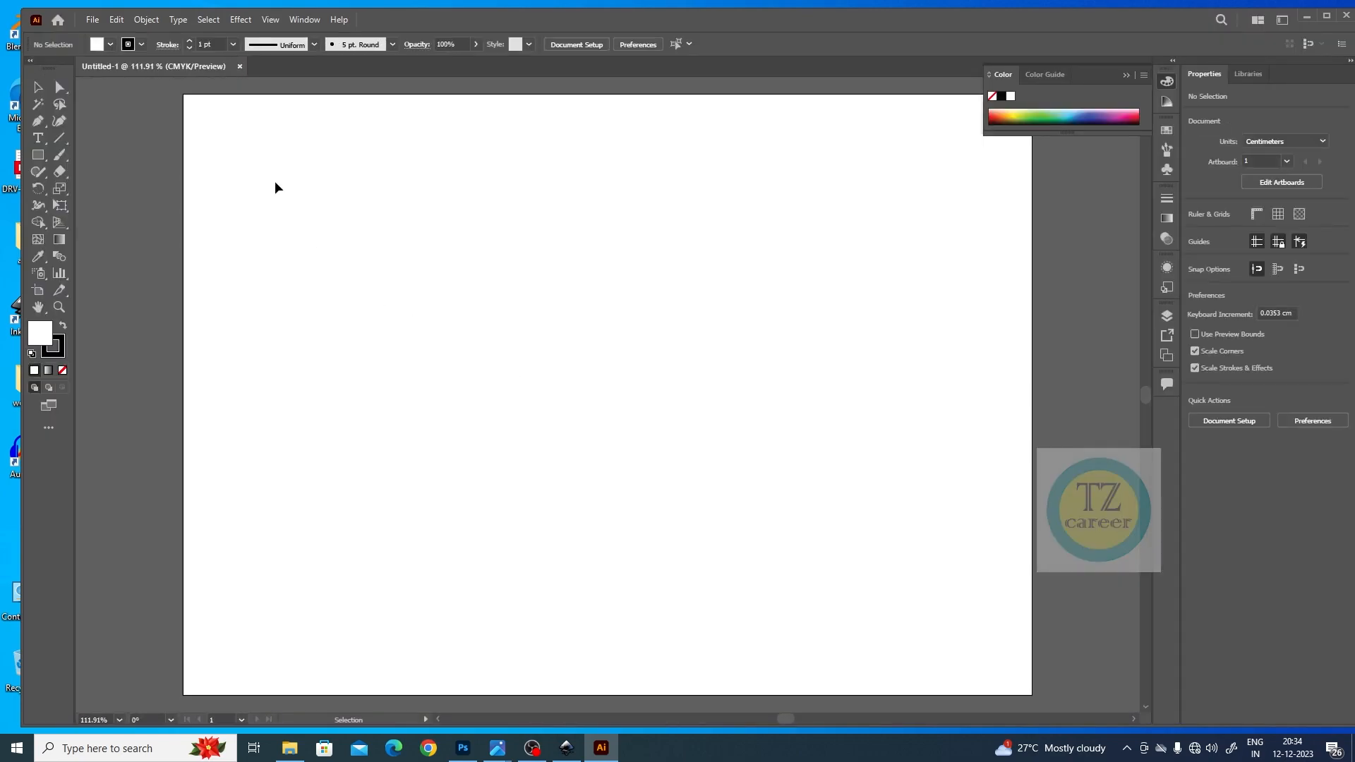
Place the Flipkart-logo image from the Downloads folder onto the artboard as a linked file.
click(93, 20)
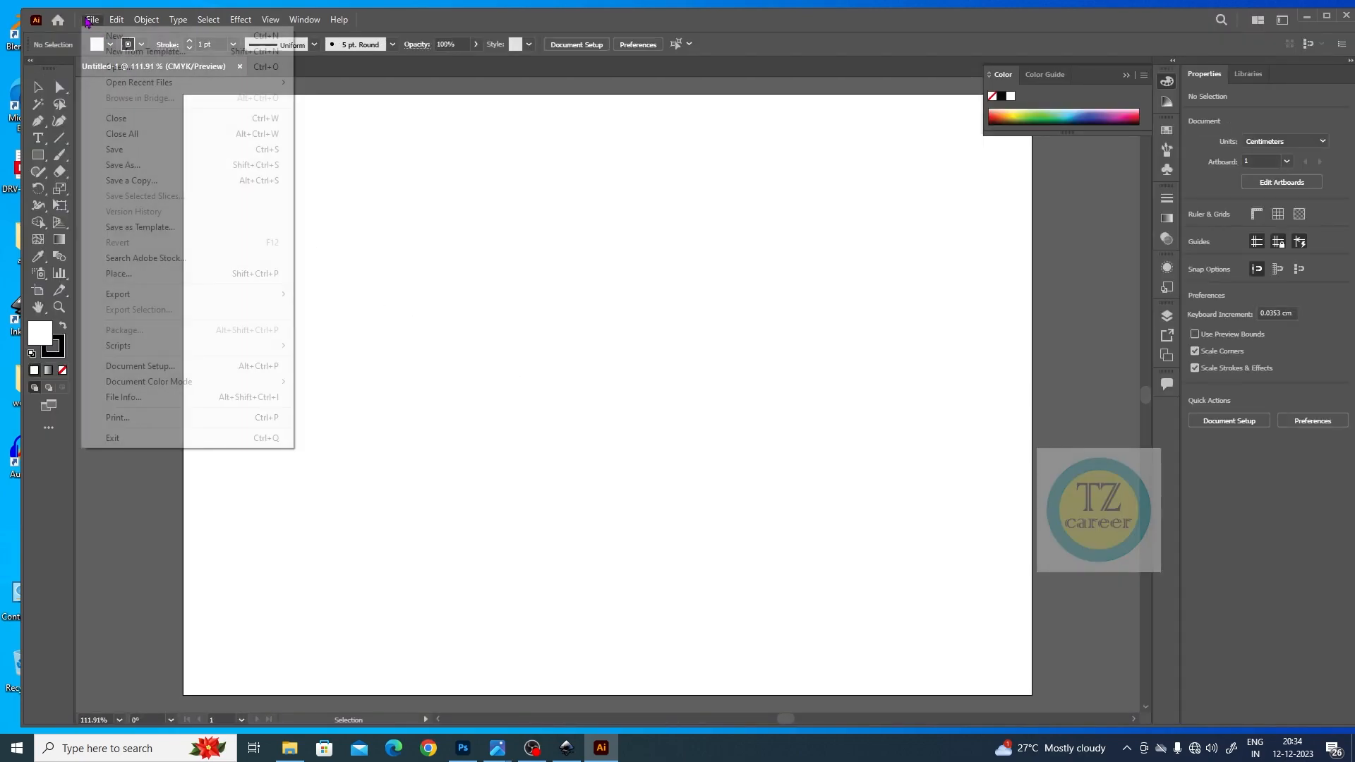
click(142, 276)
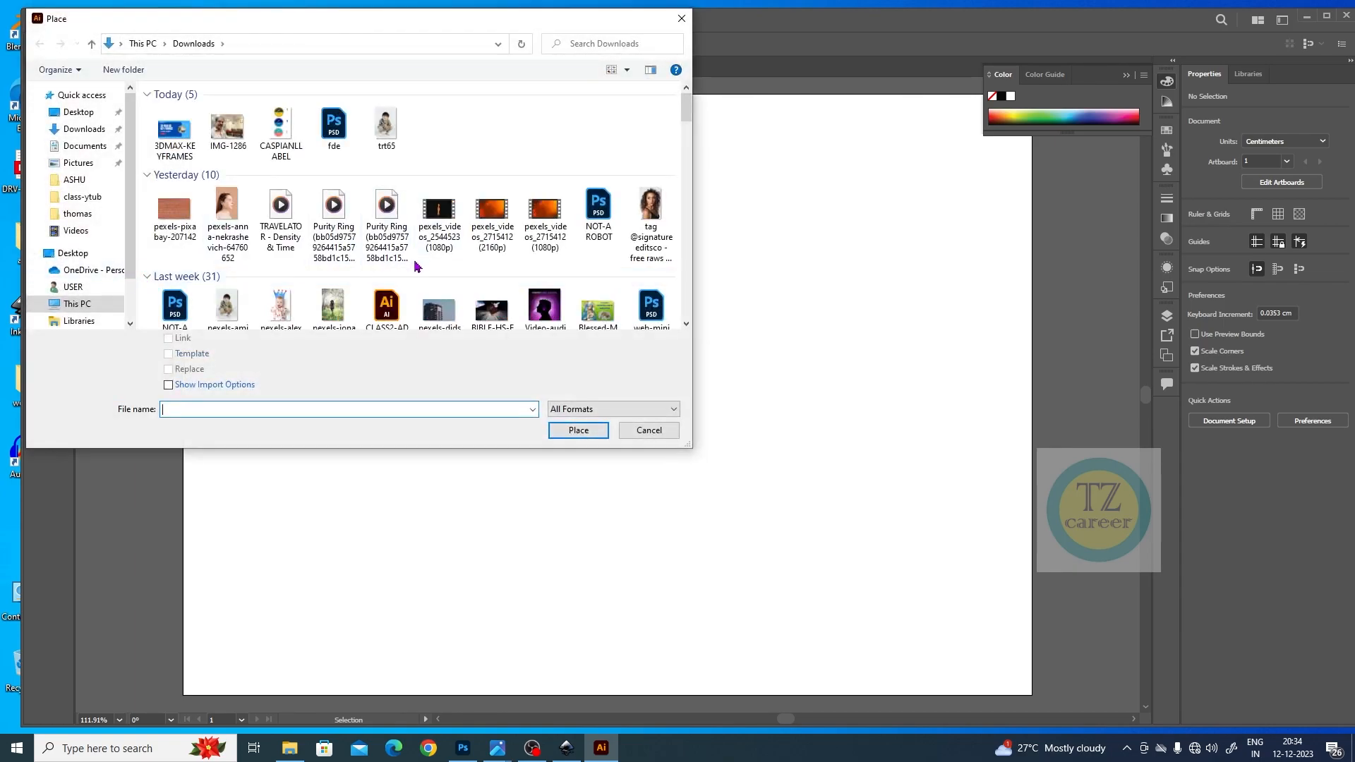
drag(685, 109, 686, 151)
scroll(632, 209, down, 1)
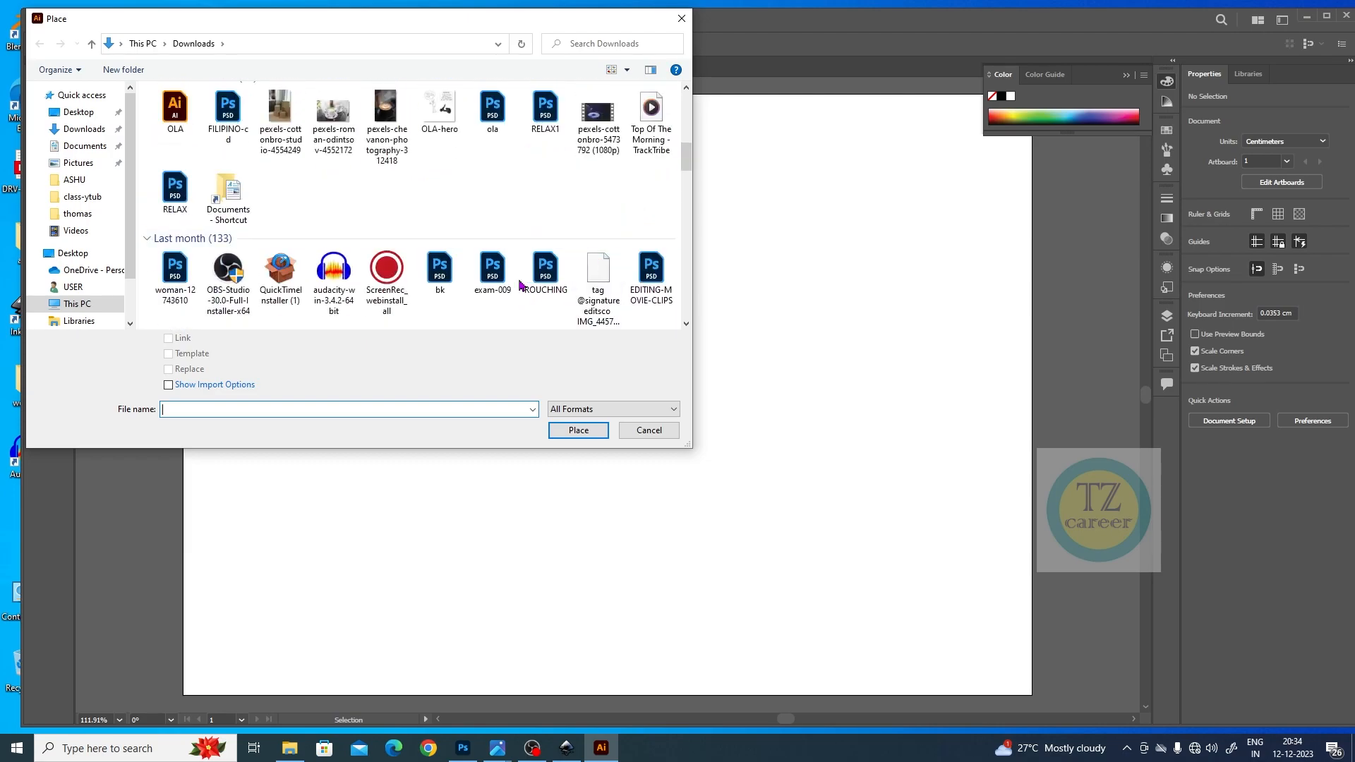
scroll(533, 191, down, 5)
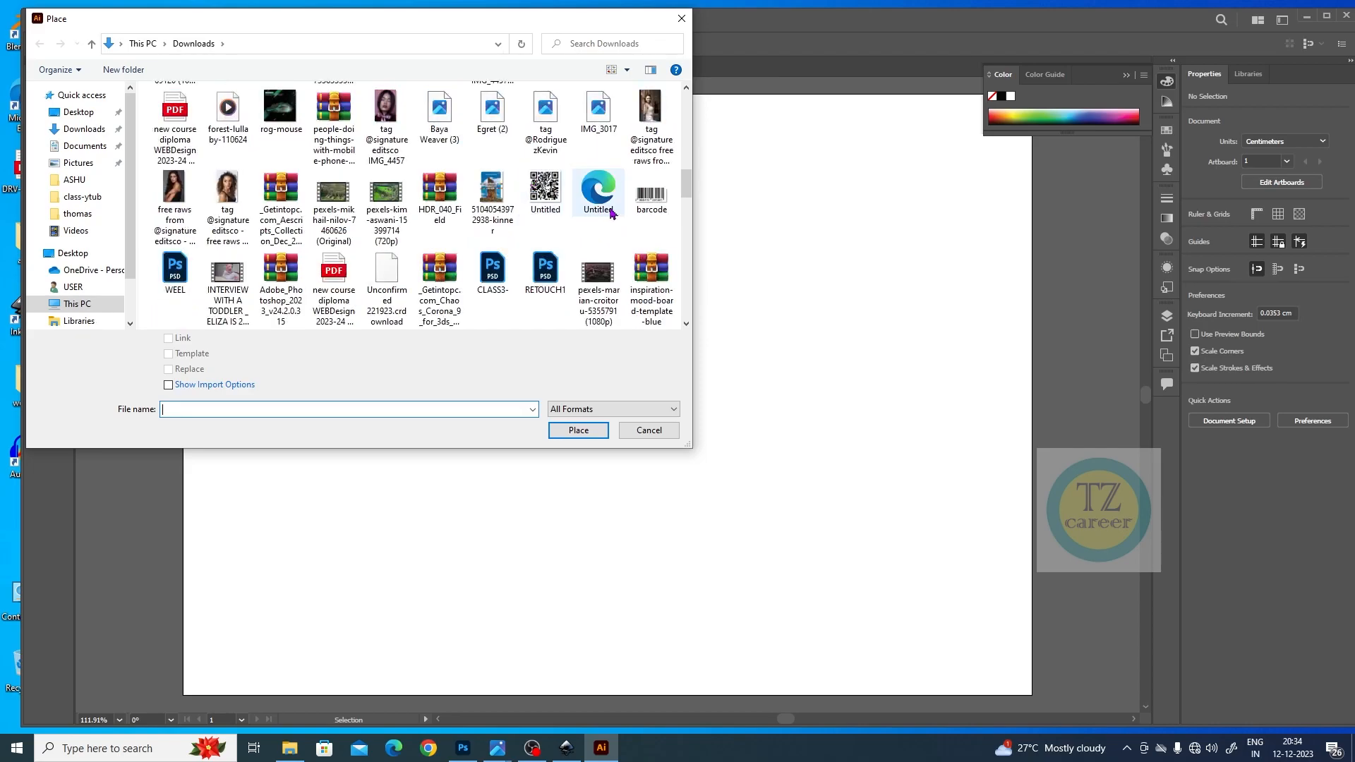
scroll(592, 233, down, 5)
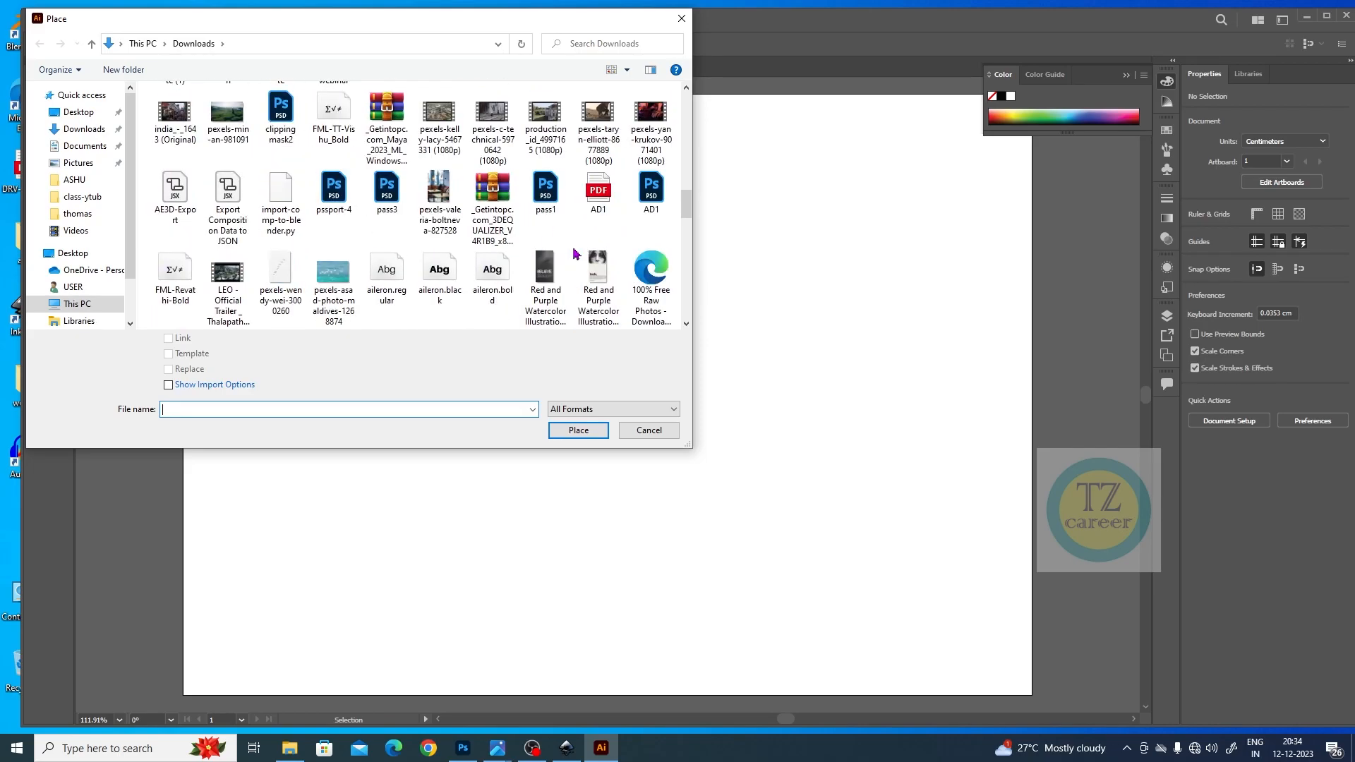
scroll(503, 247, down, 2)
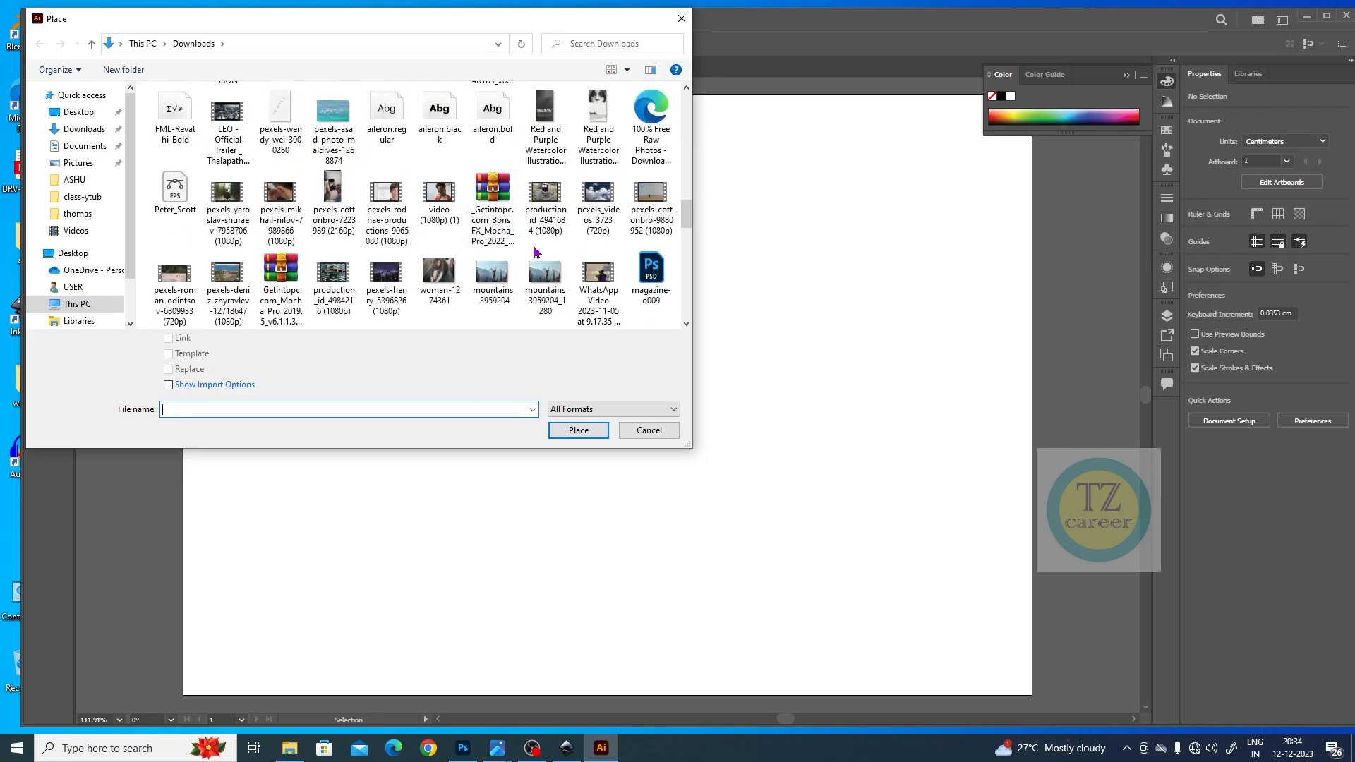
scroll(536, 252, down, 2)
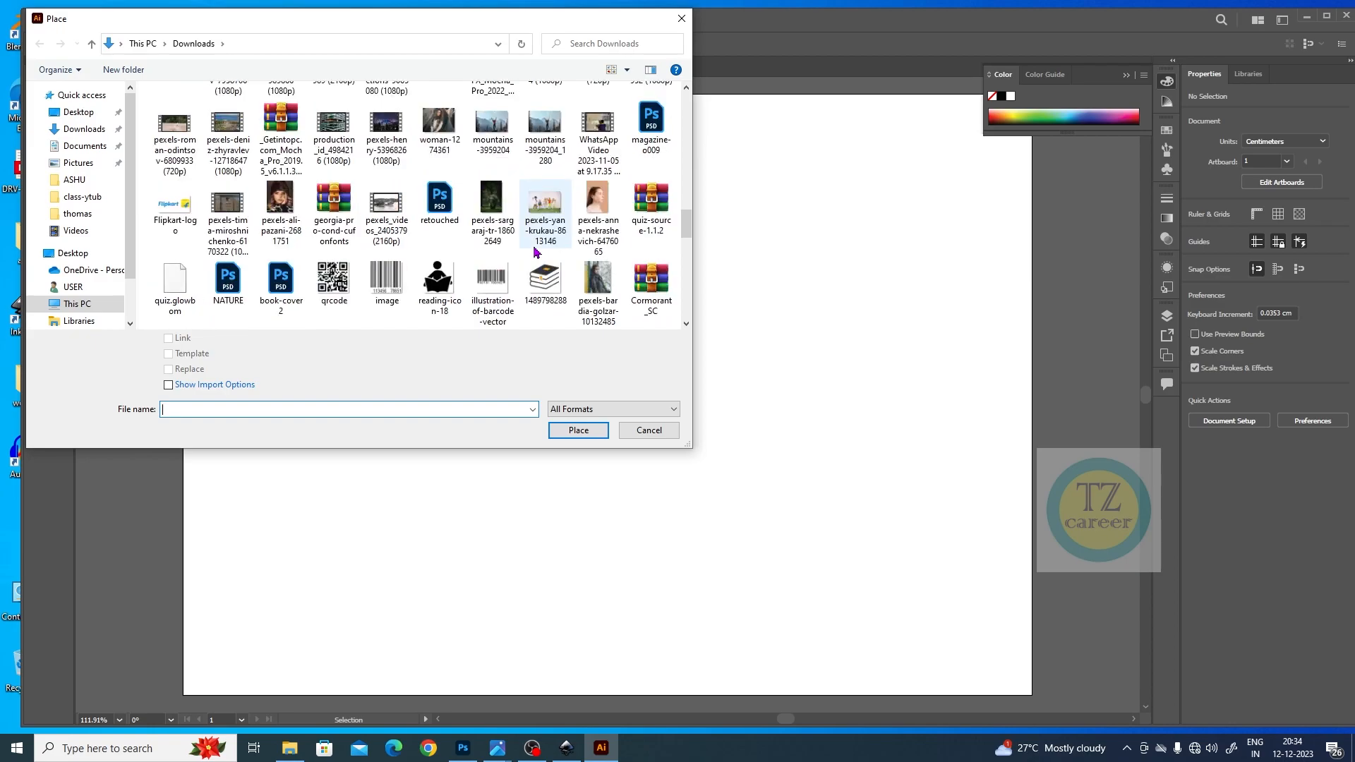
click(187, 211)
click(579, 429)
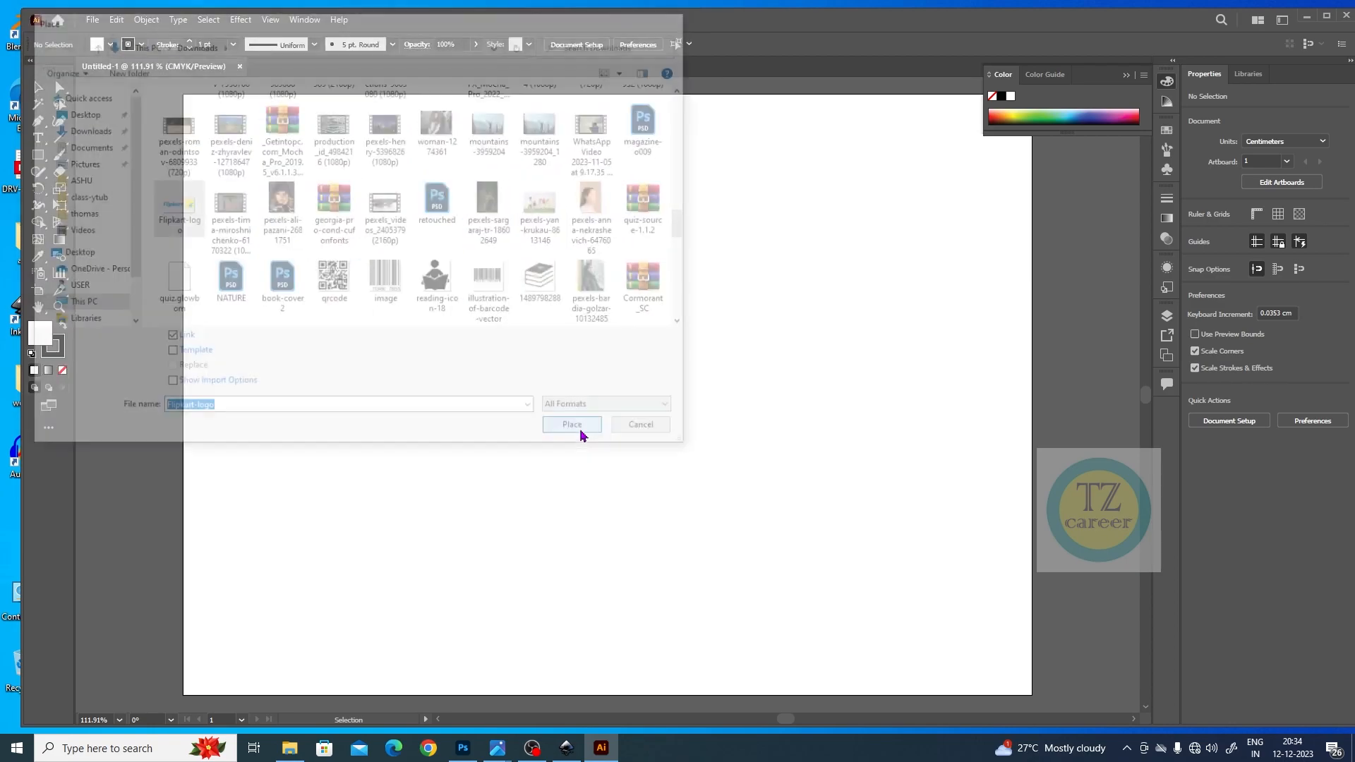
click(423, 322)
Scale the placed logo down proportionally to about 24.3 x 13.6 cm so it fits inside the artboard.
drag(452, 336, 281, 235)
key(ctrl+minus)
key(ctrl+minus)
key(ctrl+minus)
key(ctrl+minus)
key(ctrl+minus)
key(ctrl+minus)
key(ctrl+minus)
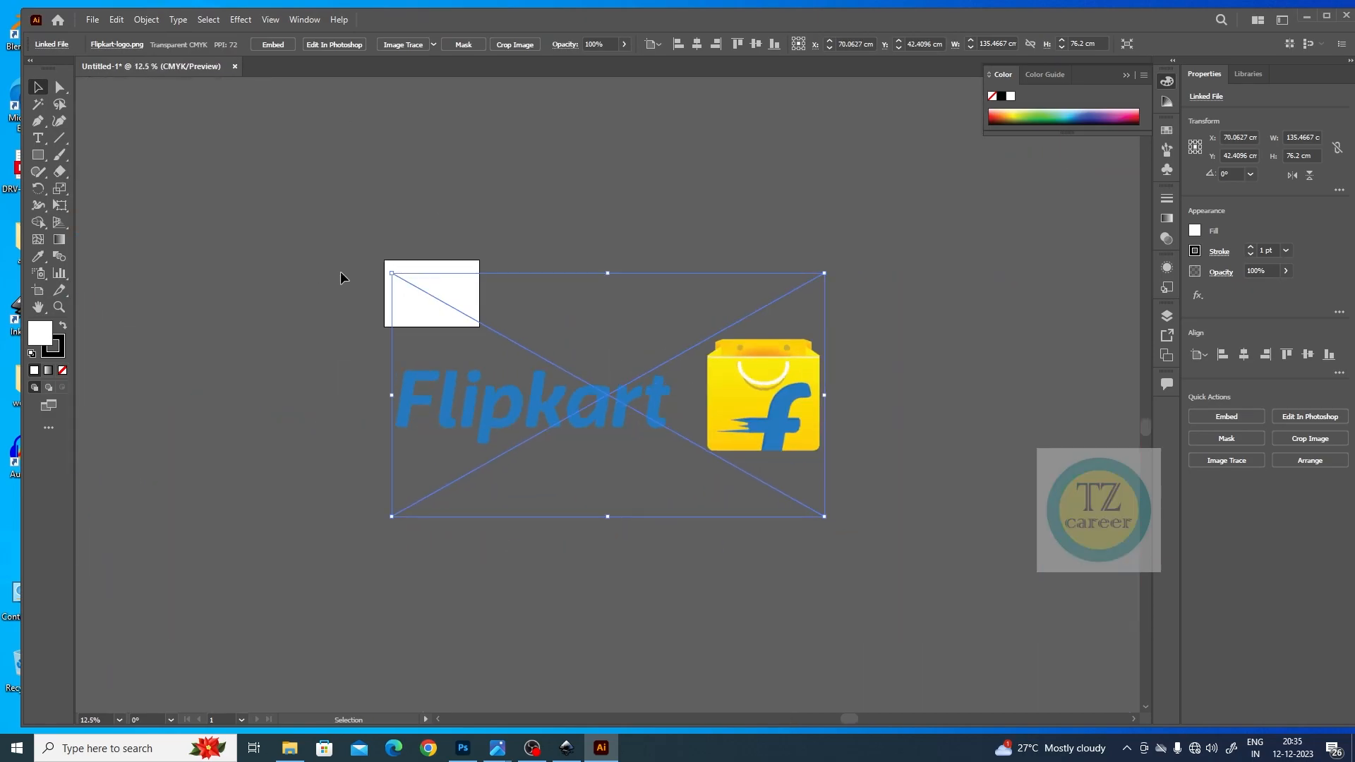
click(669, 233)
click(725, 355)
drag(829, 511, 485, 321)
click(558, 340)
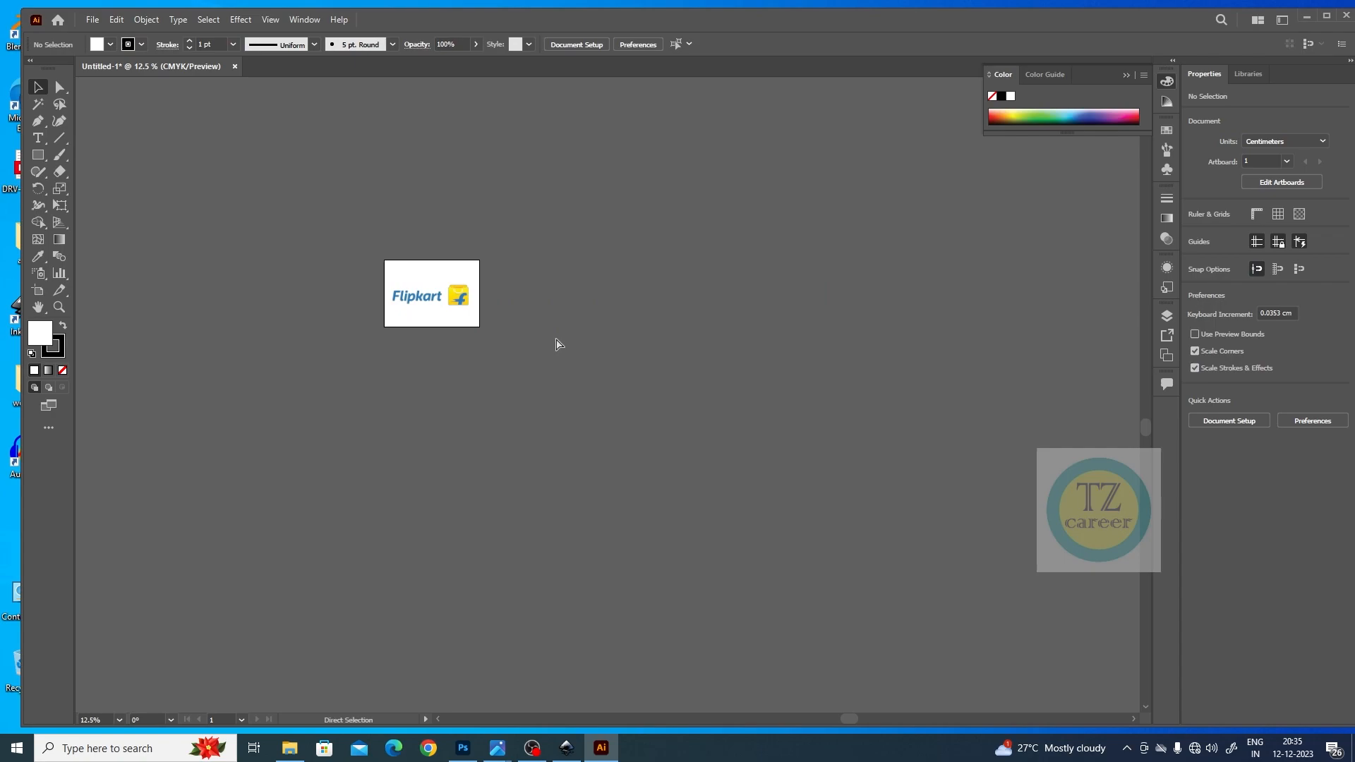
Examine the letter shapes and edges of the logo's Flipkart wordmark up close, with nothing selected.
key(ctrl+plus)
key(ctrl+plus)
key(ctrl+plus)
key(ctrl+plus)
drag(409, 294, 886, 604)
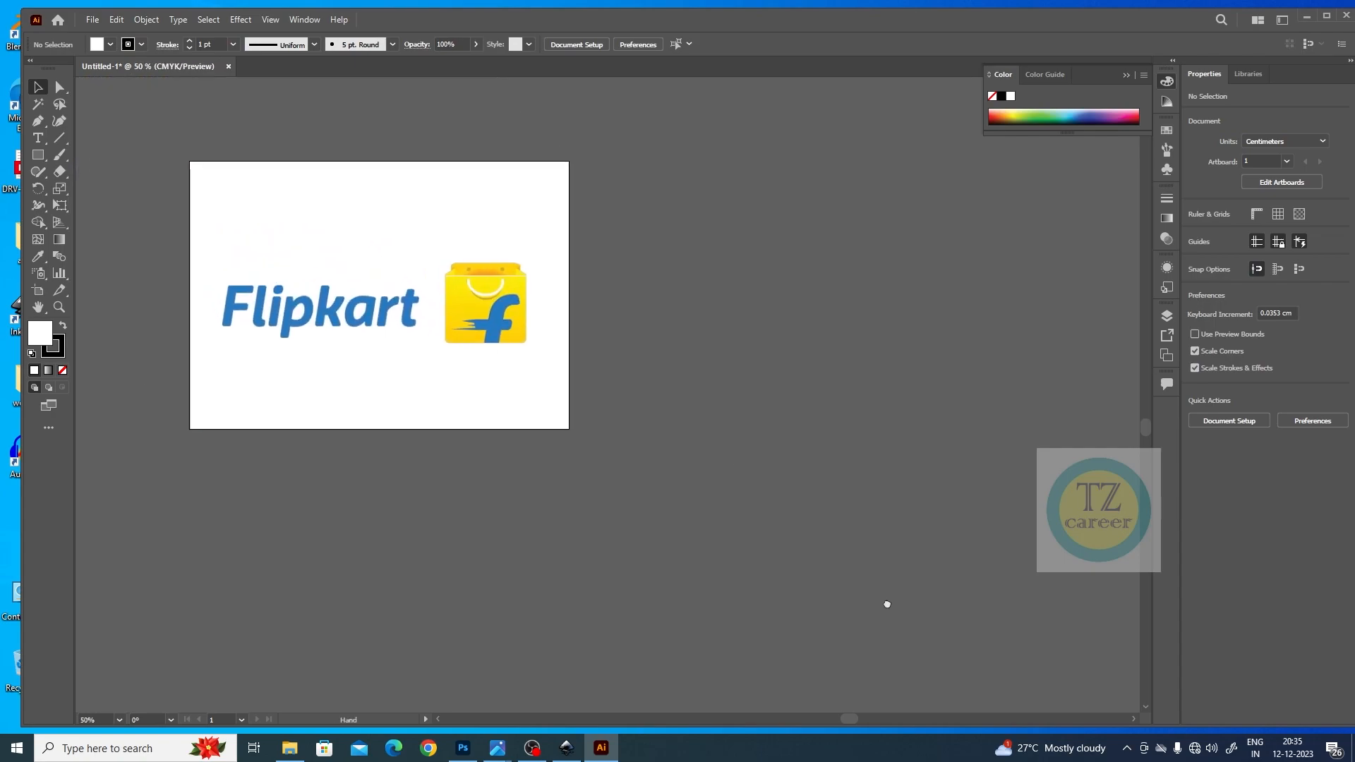
click(641, 405)
key(ctrl+plus)
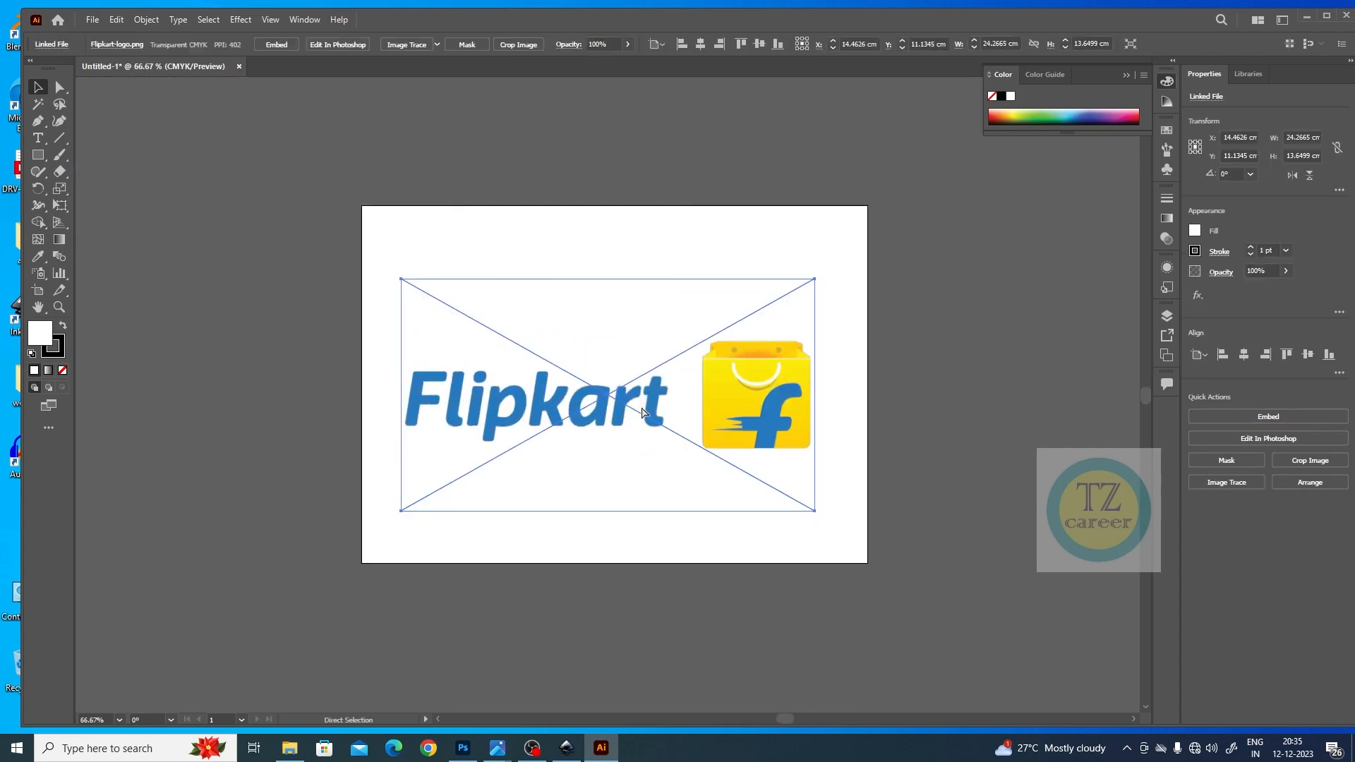
key(ctrl+plus)
key(ctrl+plus)
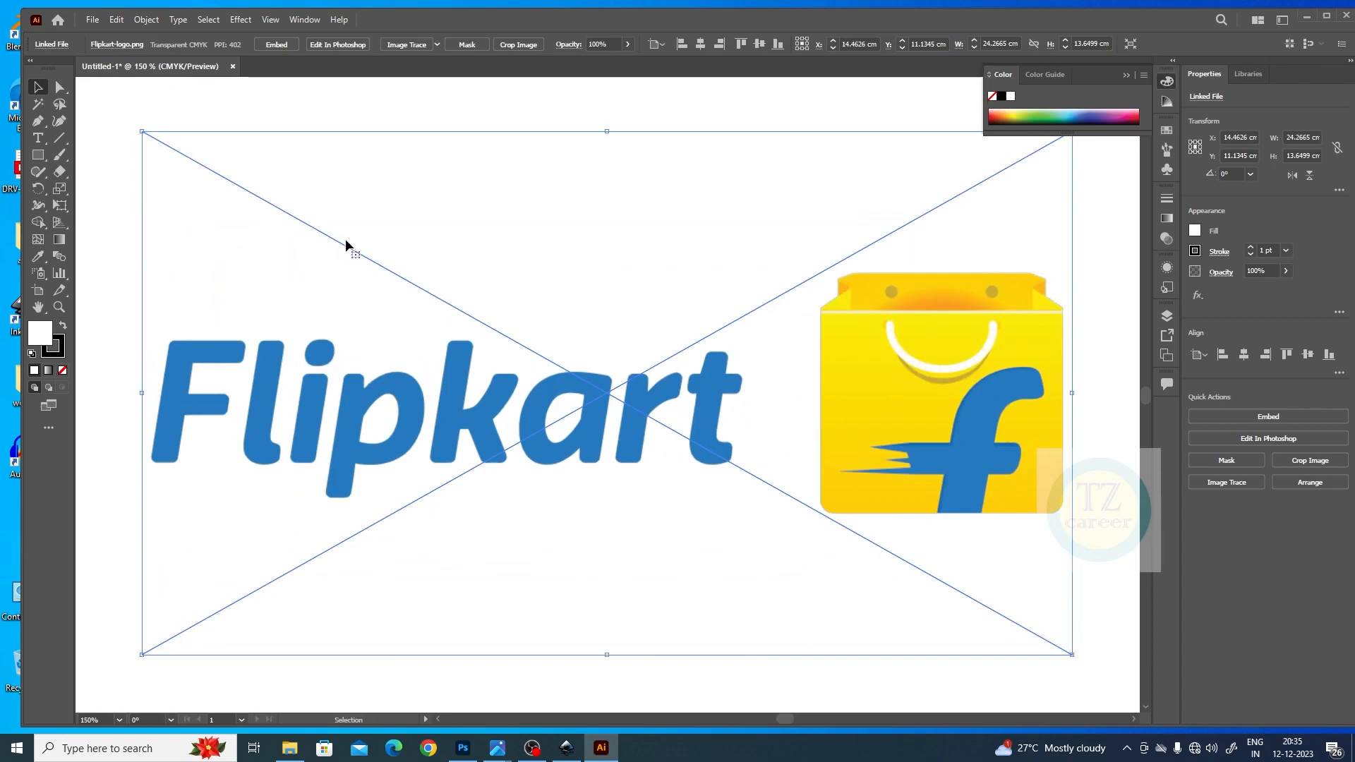
click(286, 115)
click(314, 202)
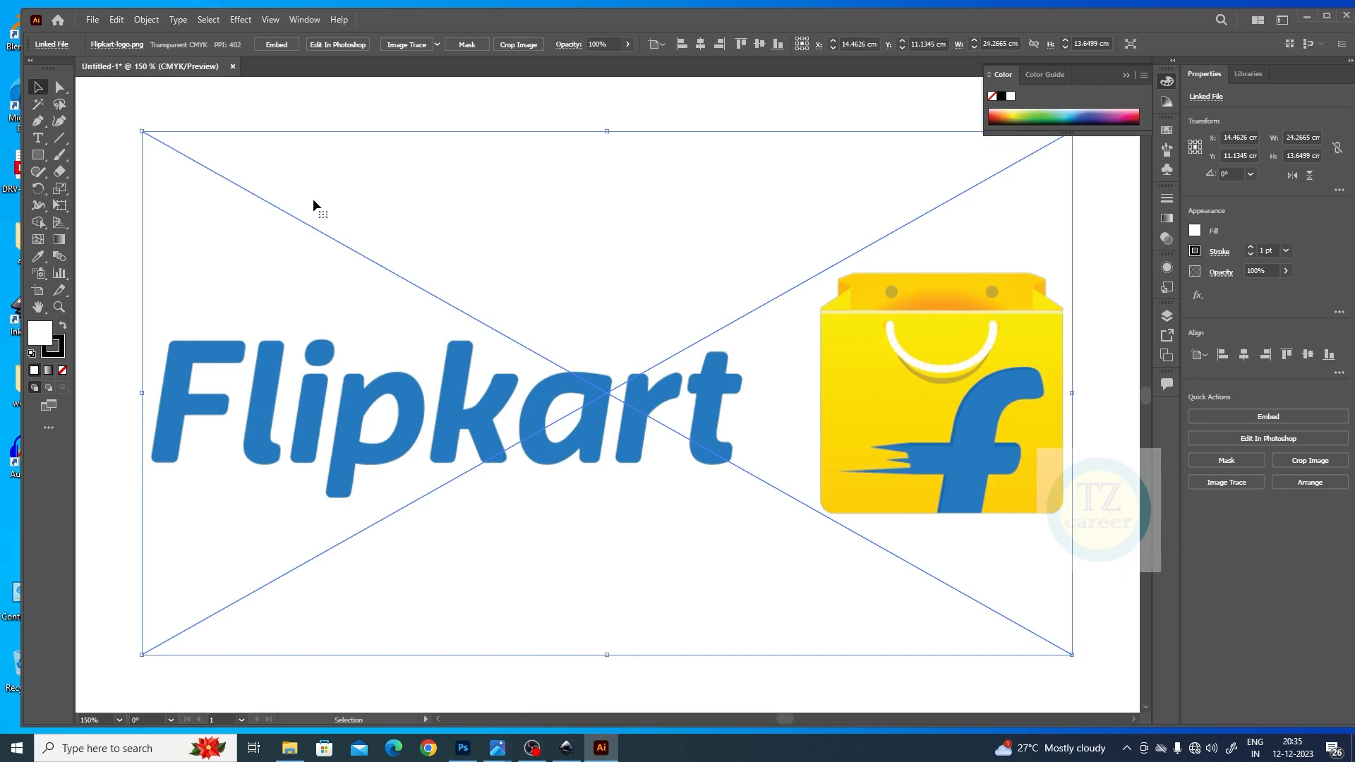
key(ctrl+shift+a)
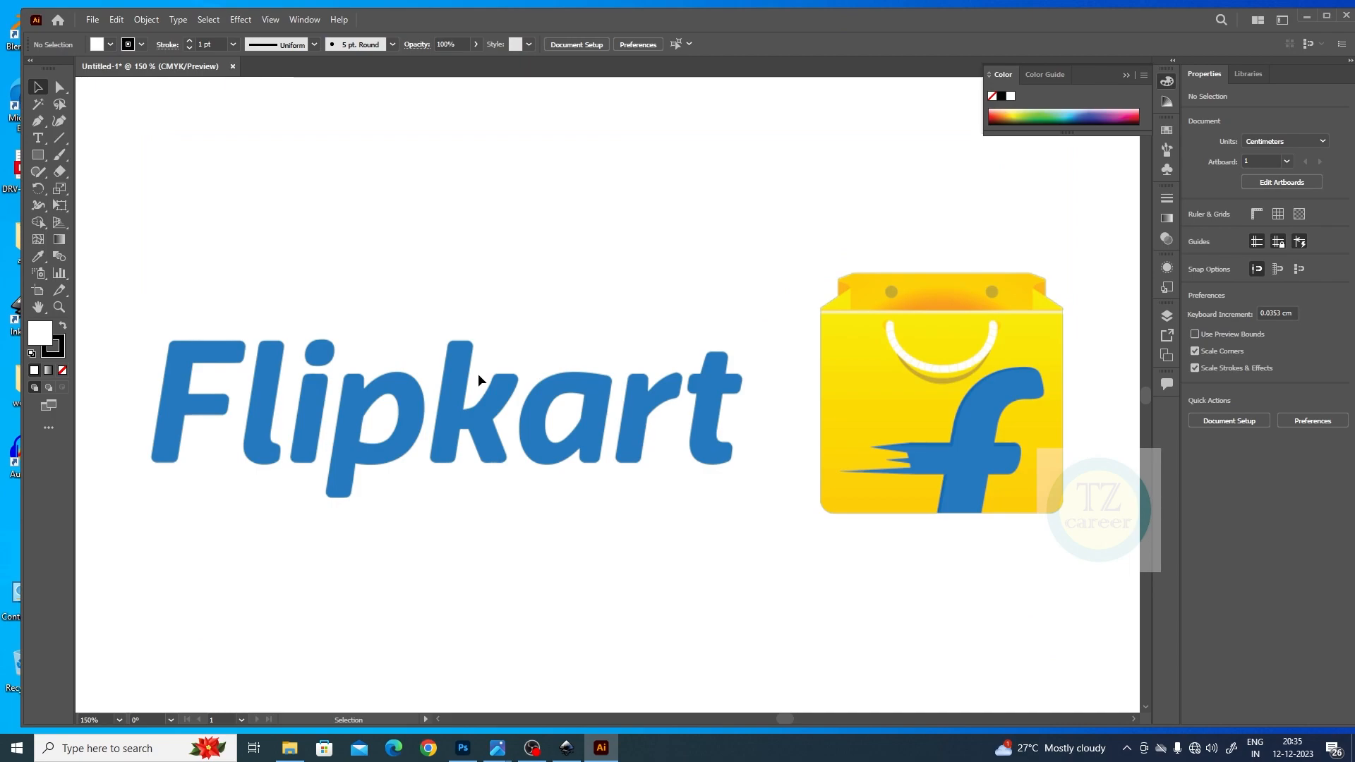
key(ctrl+plus)
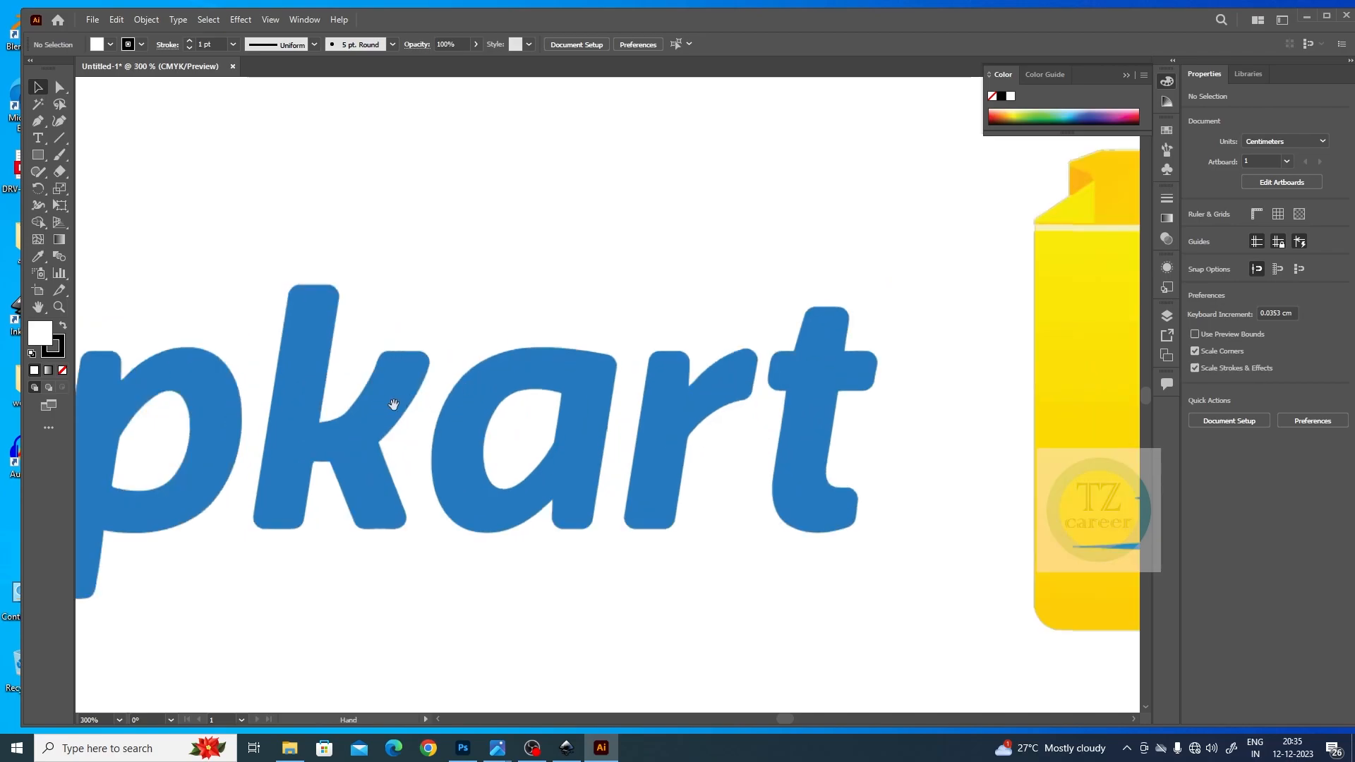
drag(383, 402, 781, 391)
drag(635, 402, 674, 323)
drag(918, 382, 889, 409)
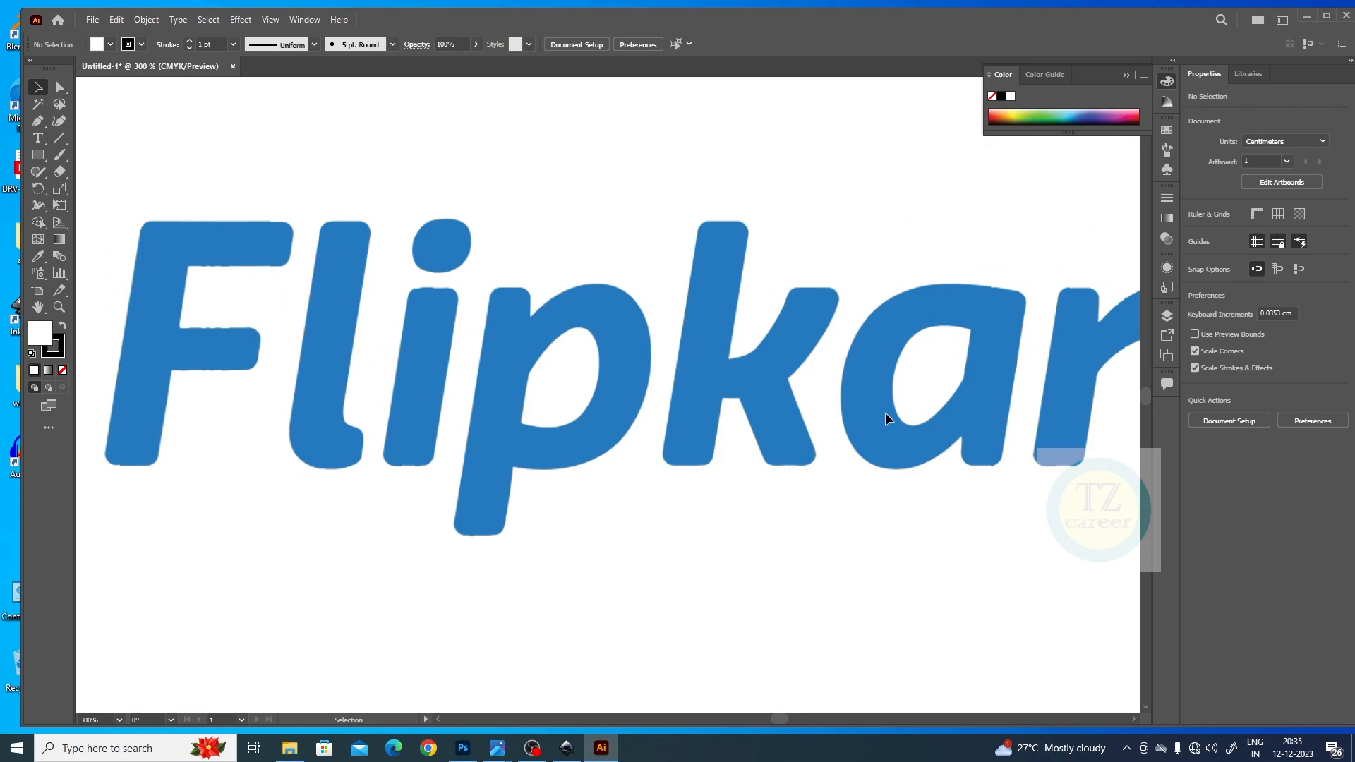
key(ctrl+minus)
key(ctrl+minus)
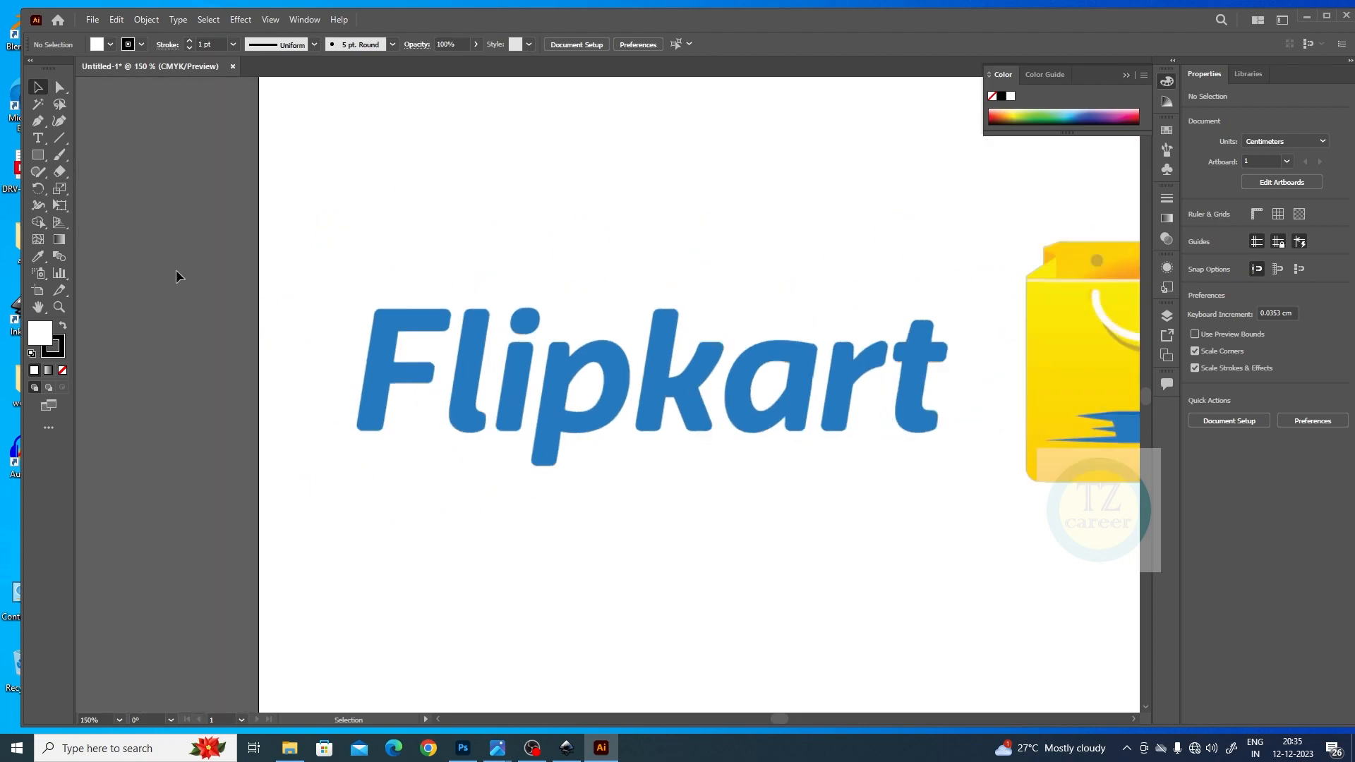
Add a point text reading "Flipkart" with a capital F below the logo's wordmark.
click(38, 138)
click(417, 559)
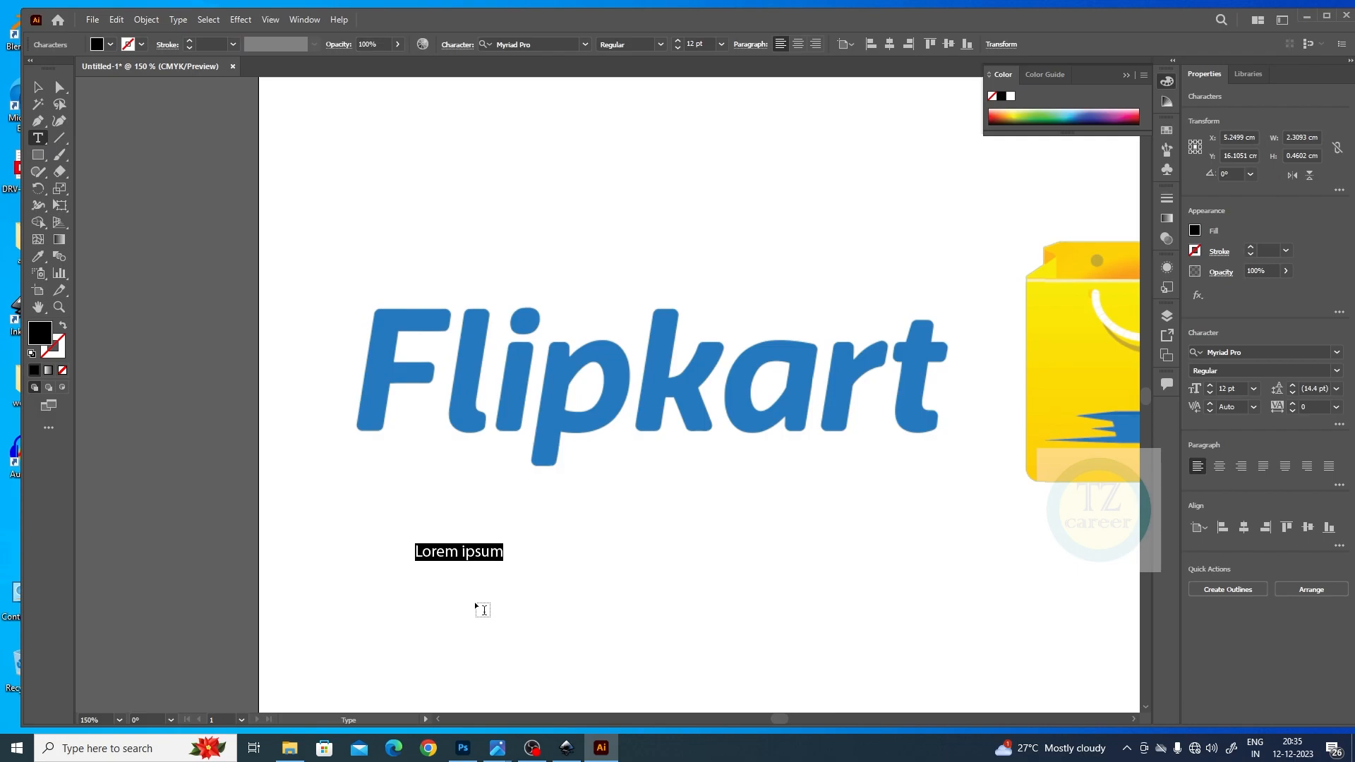
text(f)
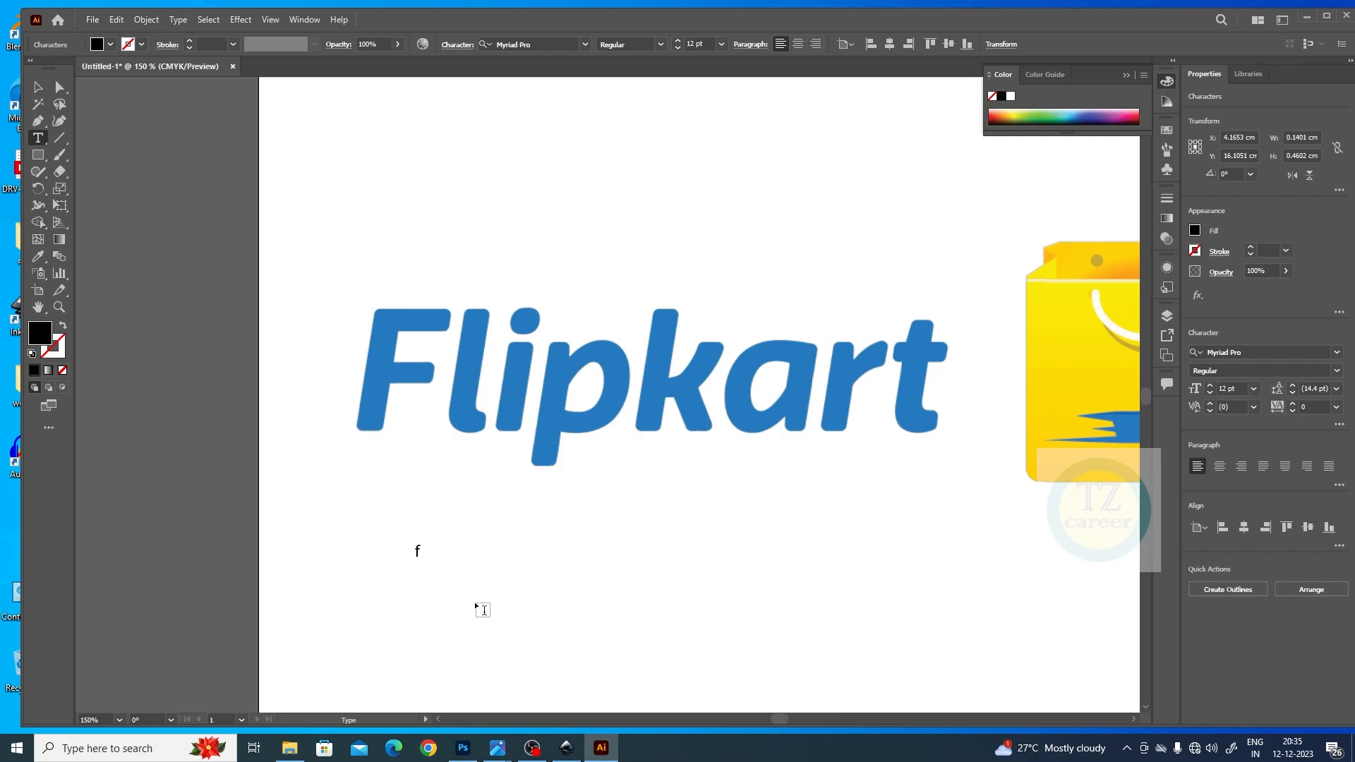
text(lipkart)
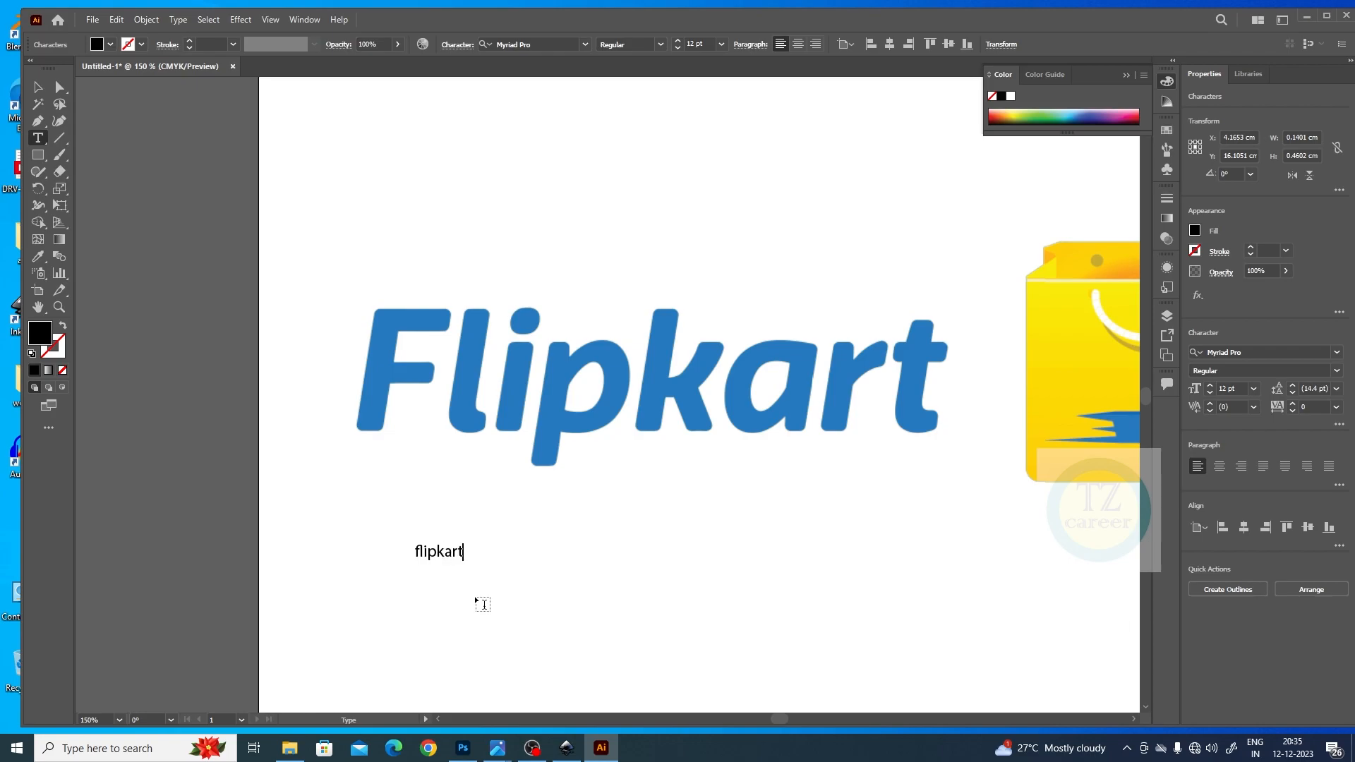
drag(419, 549, 403, 552)
text(F)
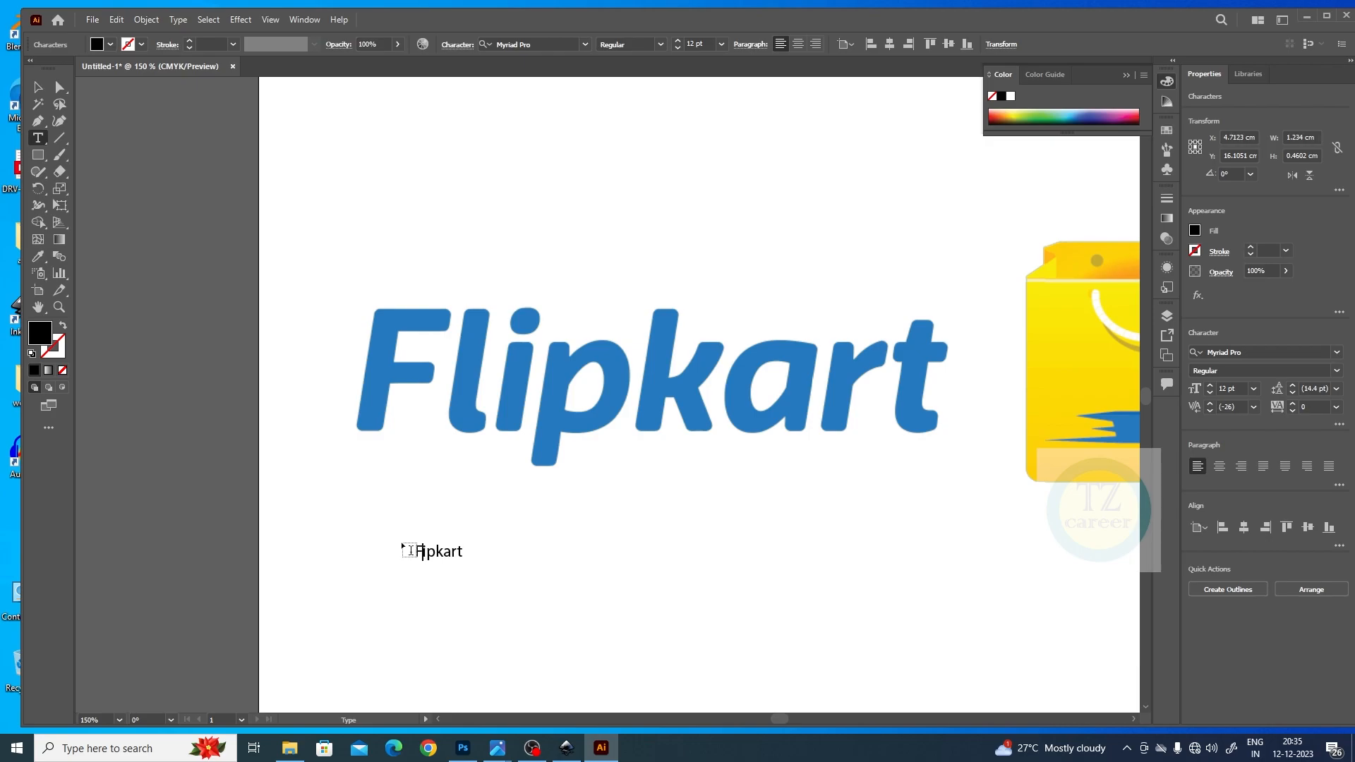
text(l)
key(Escape)
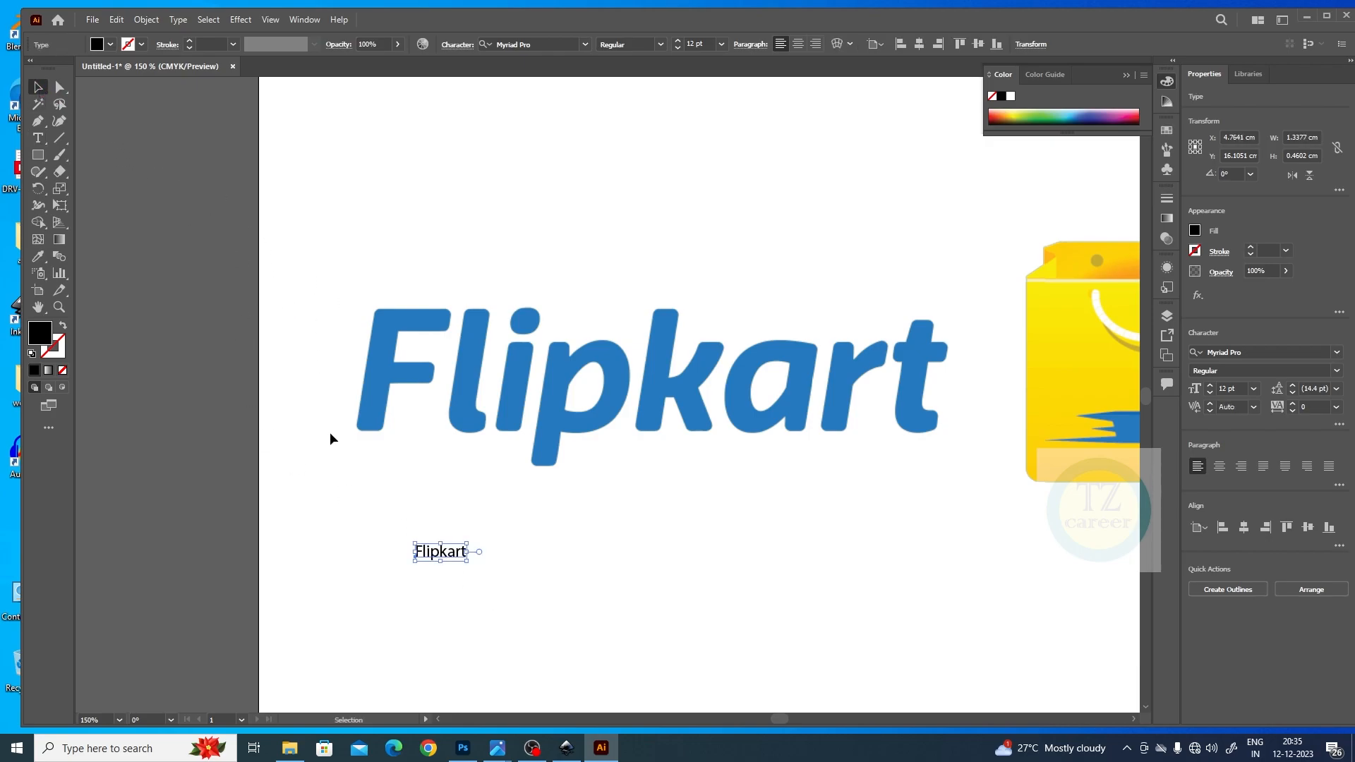
Enlarge the Flipkart text to about 121.5 pt and move it just above the logo's blue wordmark.
drag(466, 543, 937, 285)
drag(782, 469, 758, 219)
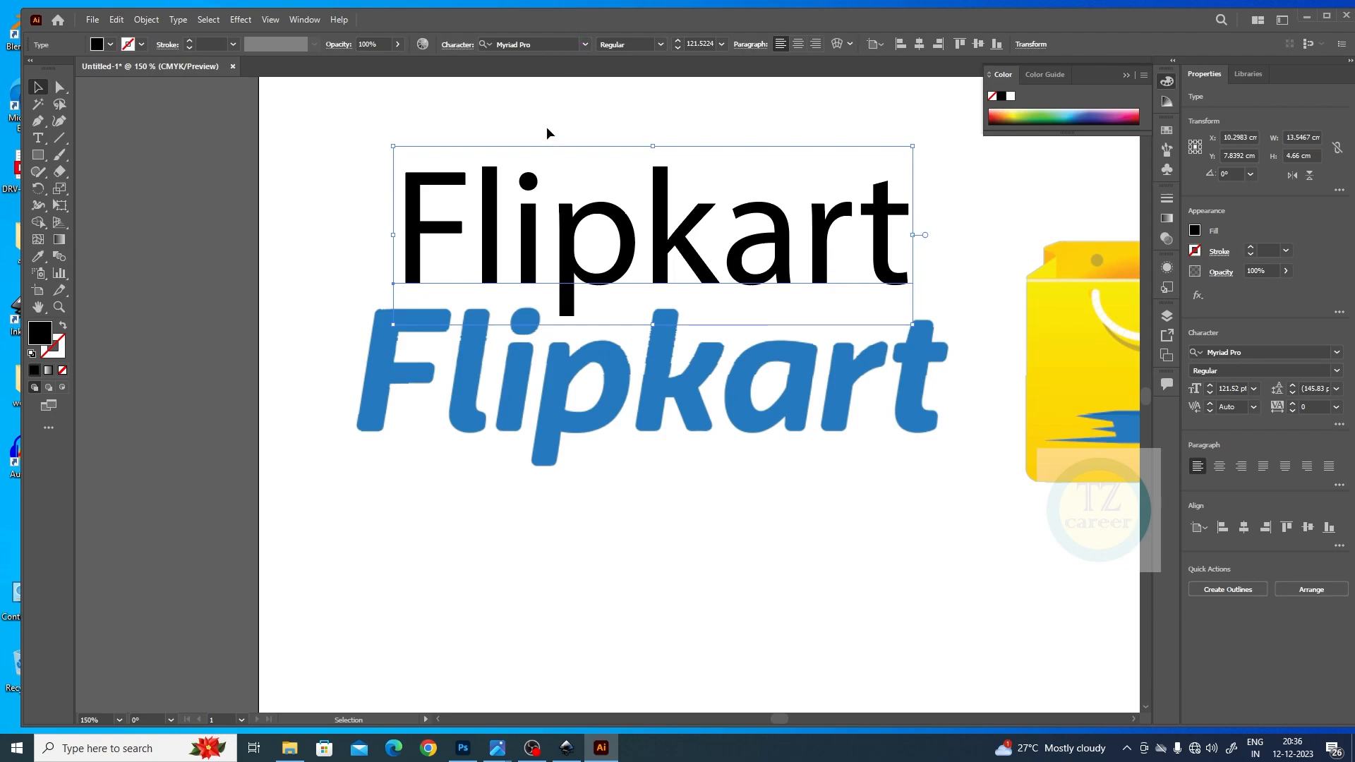
Set the Flipkart text's font to Playfair Display.
click(586, 45)
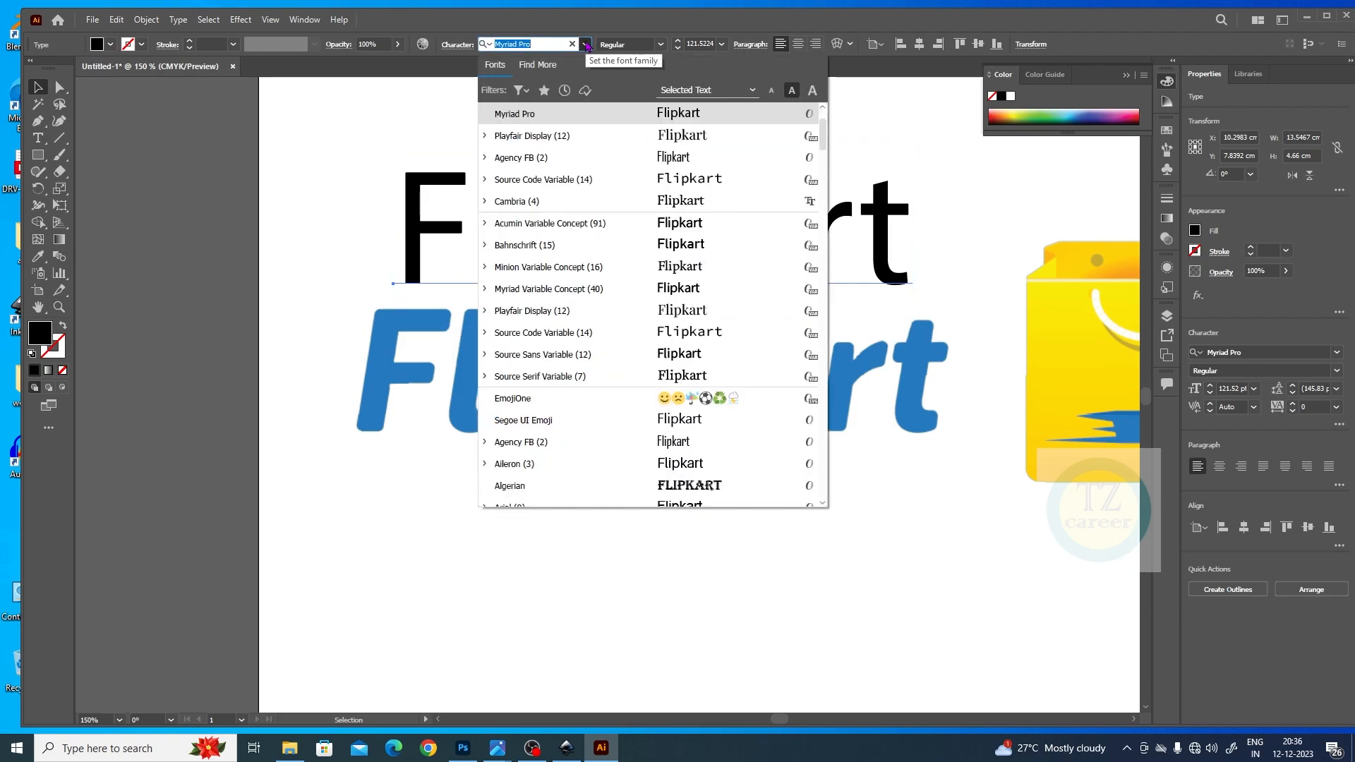
click(601, 135)
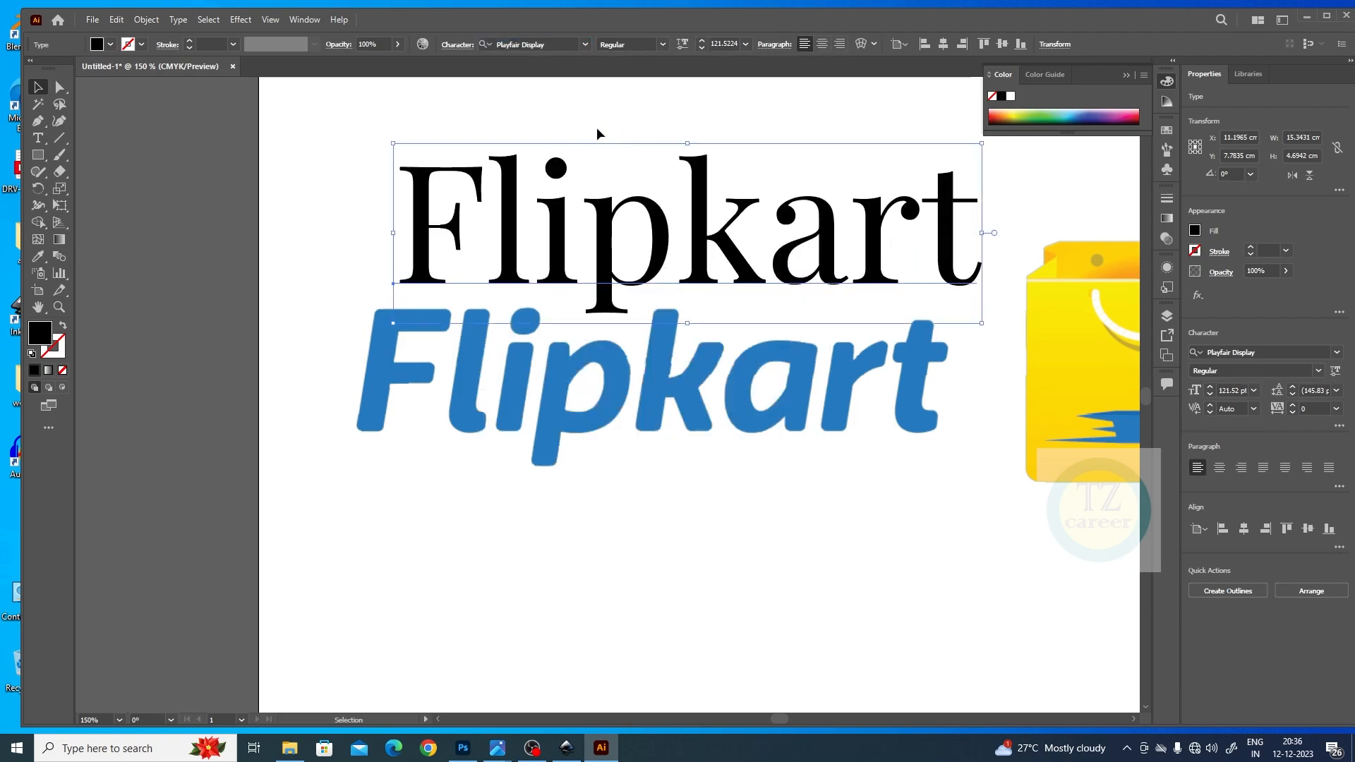
drag(650, 115, 603, 319)
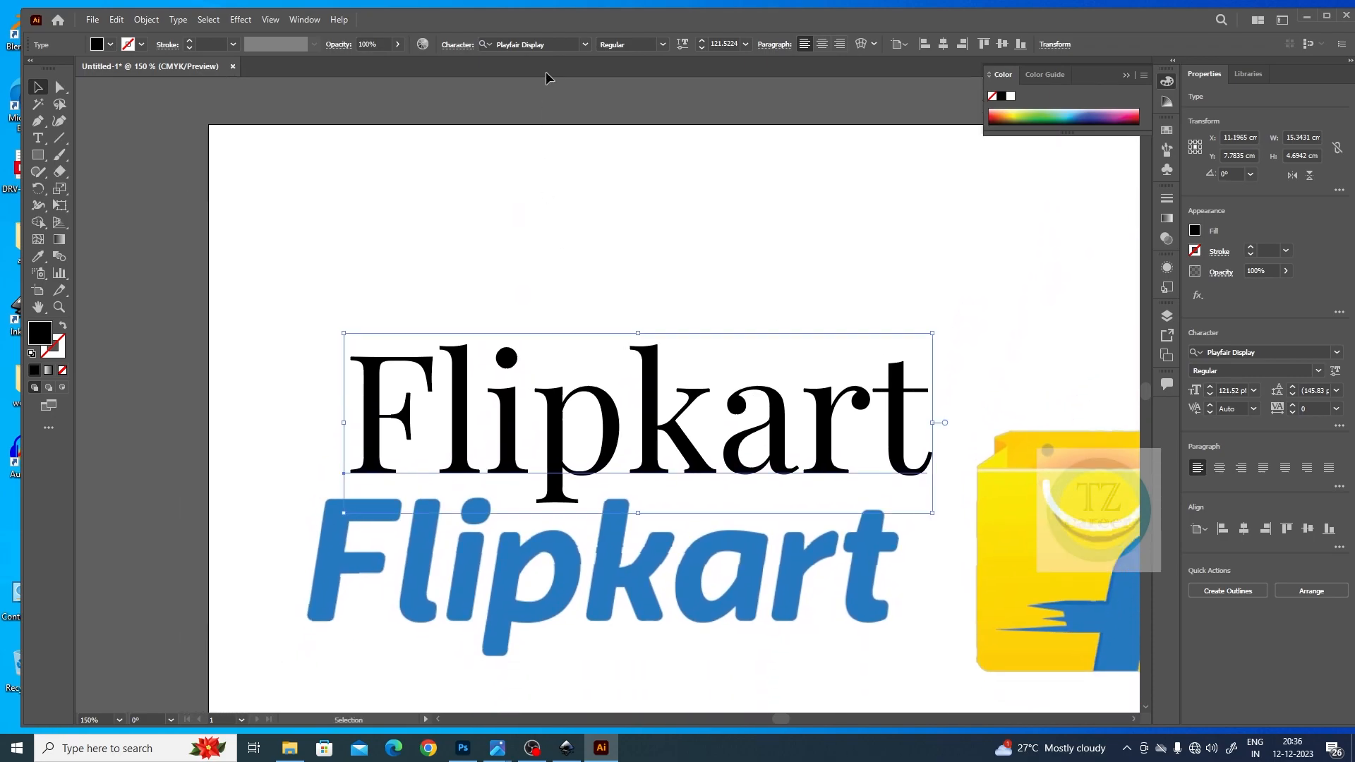
click(586, 45)
scroll(705, 158, down, 6)
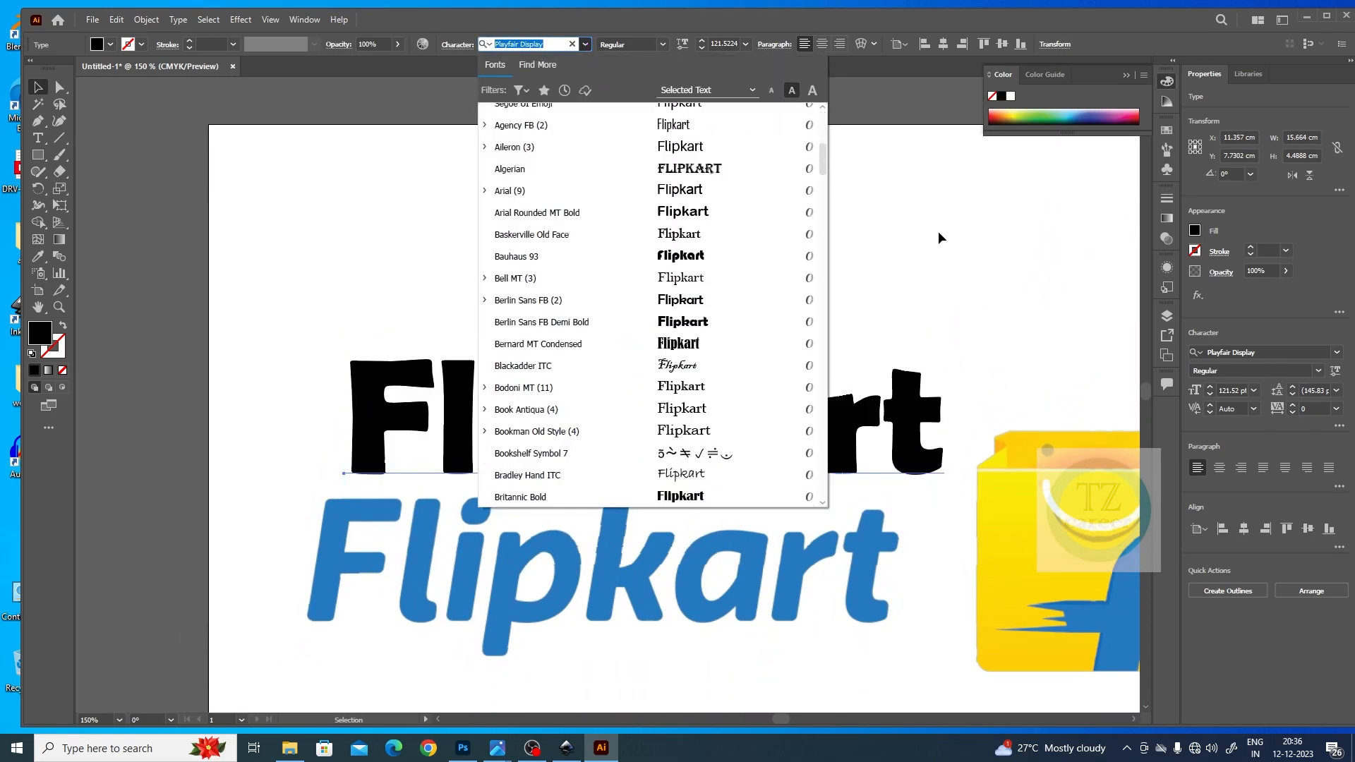
click(933, 234)
drag(658, 310, 830, 289)
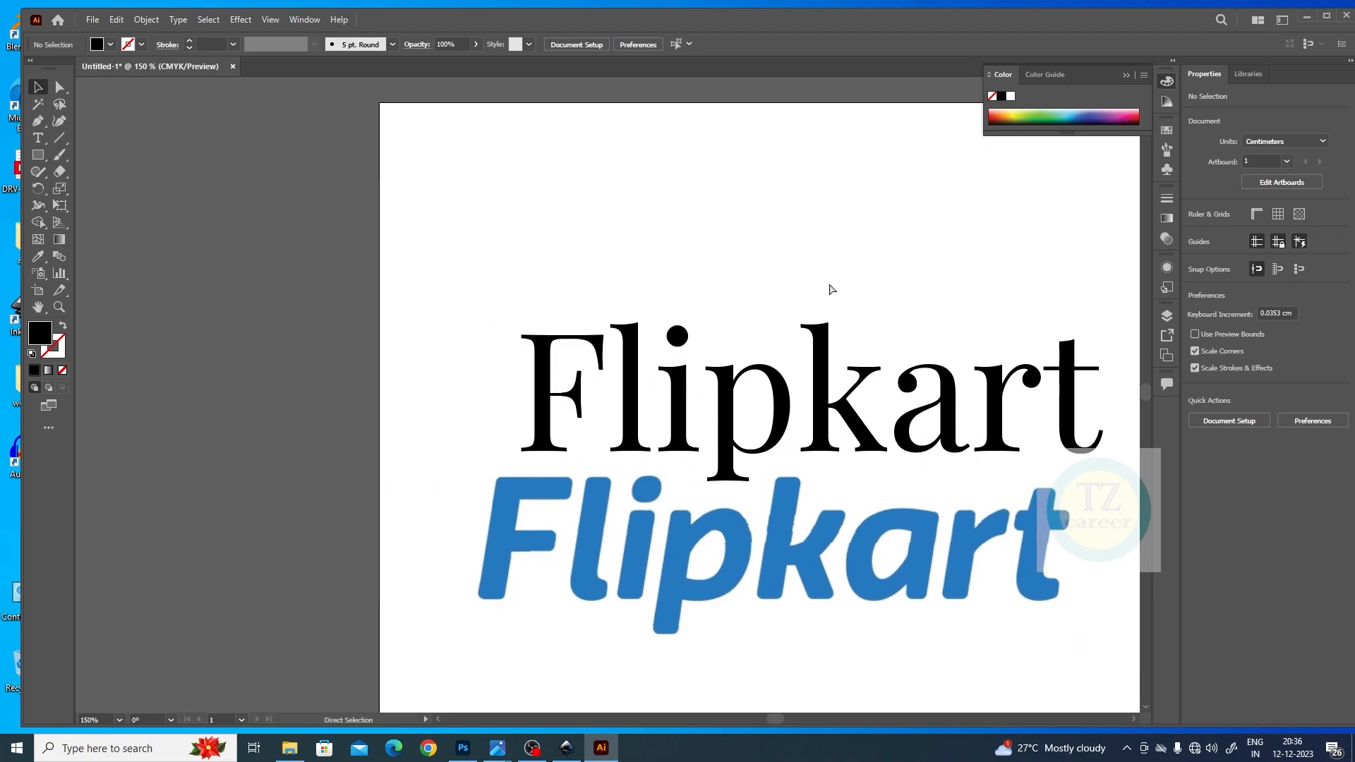
Move the black Flipkart text up to the artboard's upper area, clear of the blue wordmark, at about X 15 cm, Y 4.8 cm.
key(ctrl+0)
drag(678, 389, 741, 339)
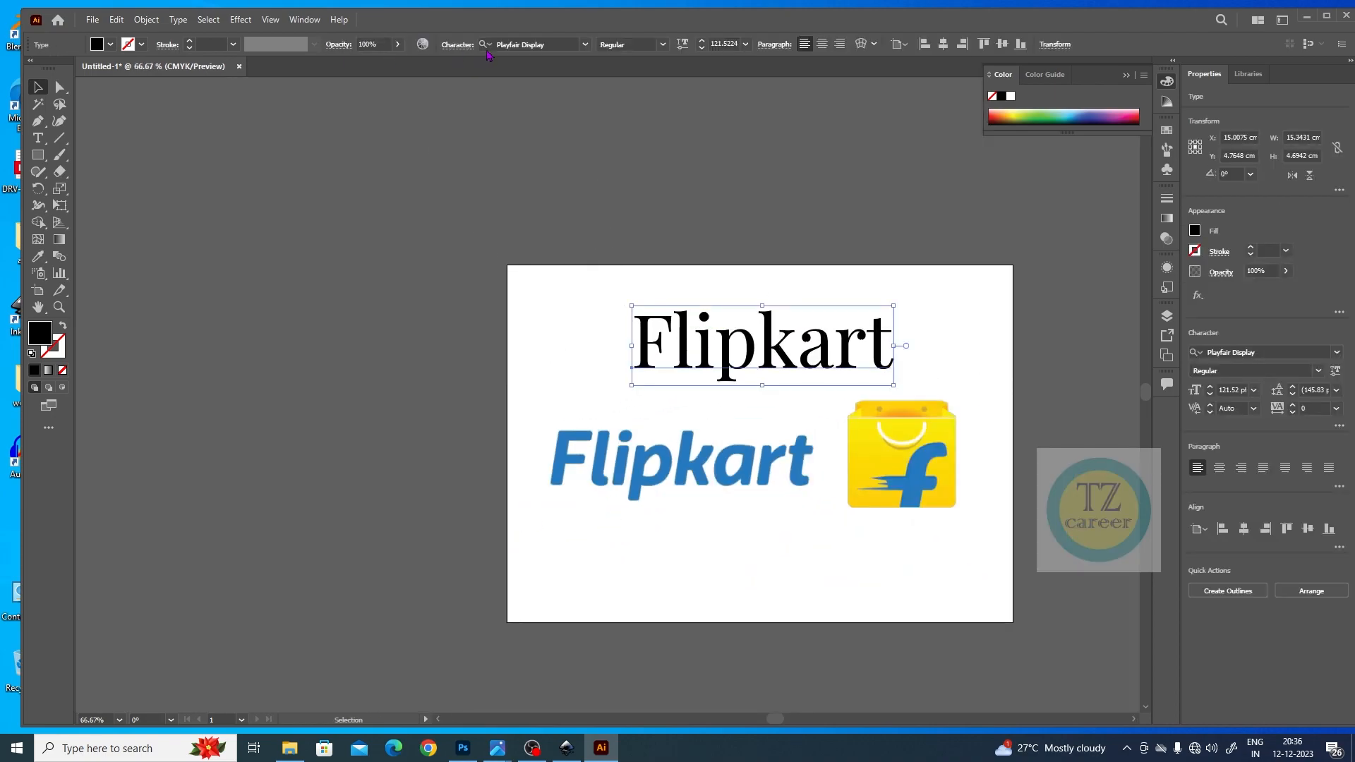
click(585, 45)
click(839, 133)
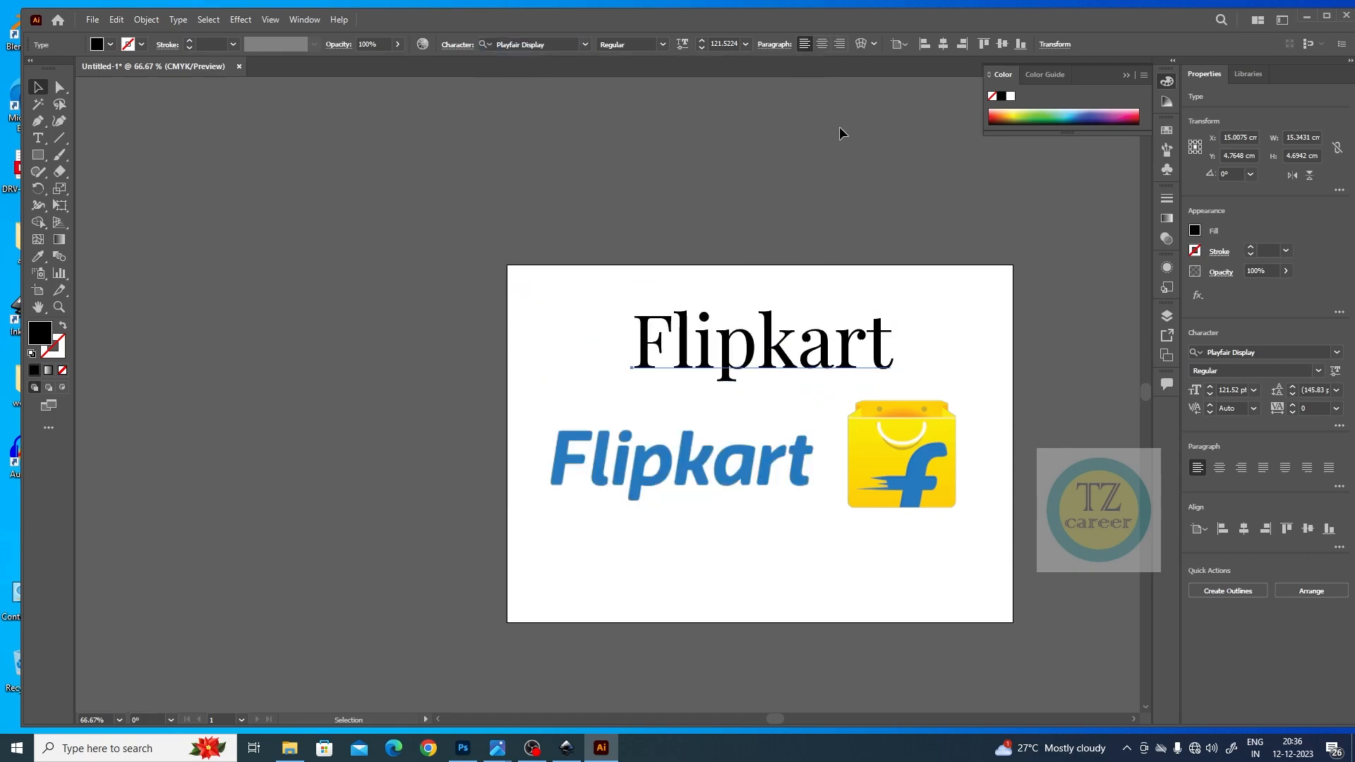
Preview the installed fonts on the black Flipkart text, from Bahnschrift through Gill Sans Ultra Bold, comparing each with the logo's blue wordmark.
click(692, 255)
drag(693, 255, 484, 227)
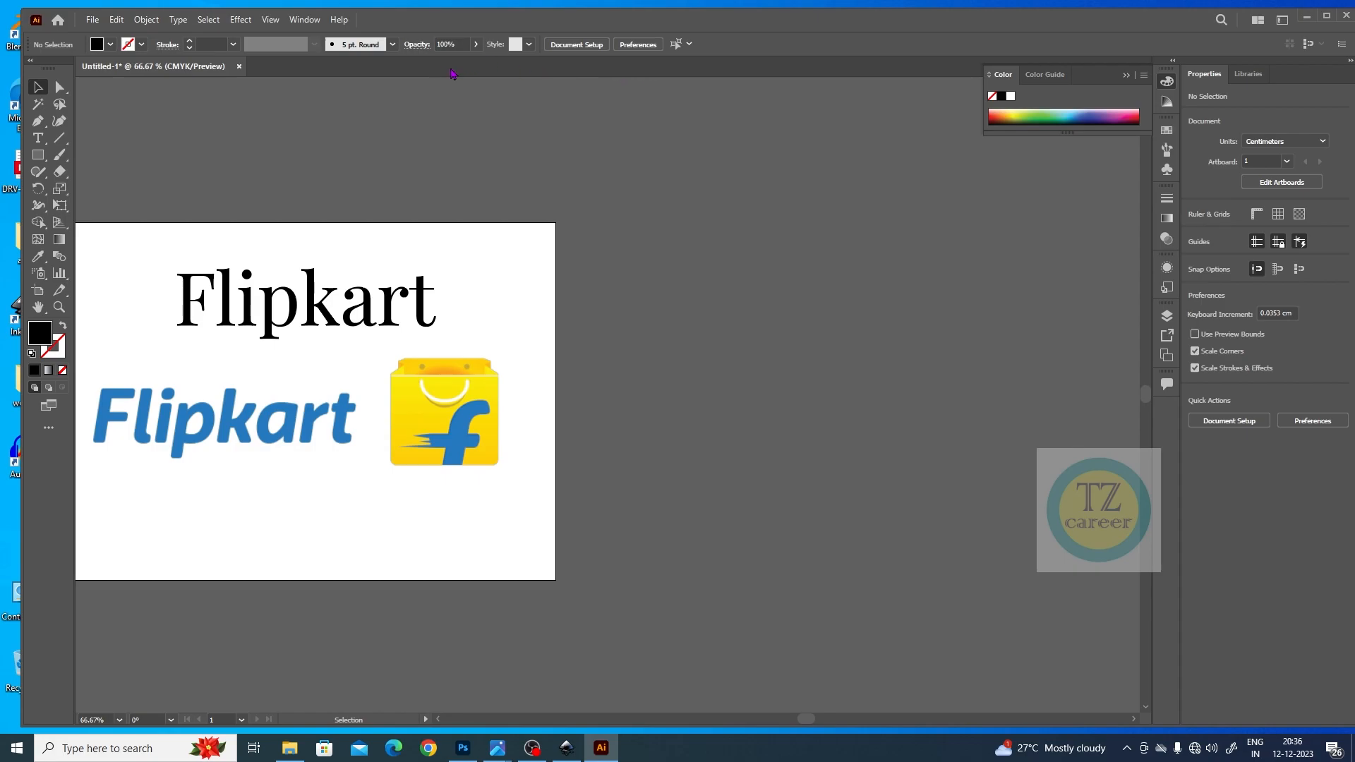
click(392, 294)
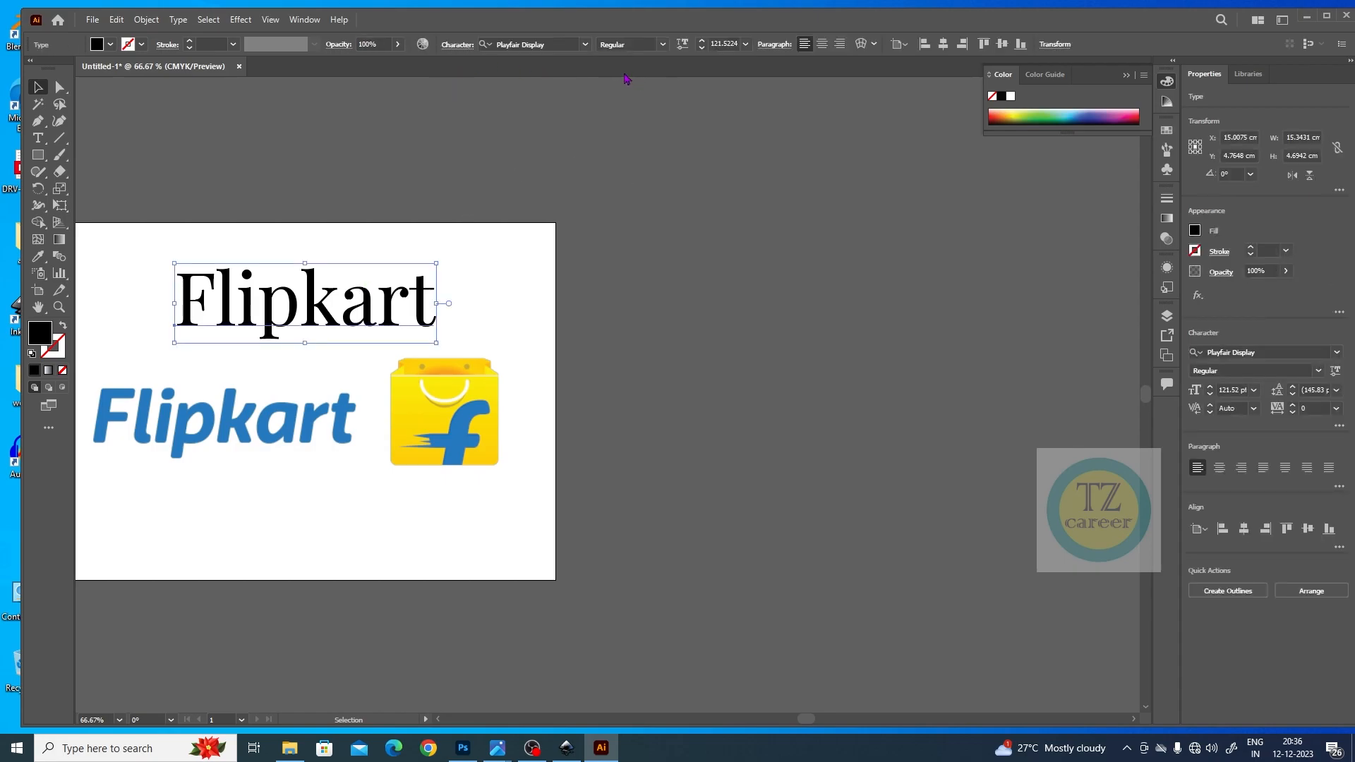
click(585, 44)
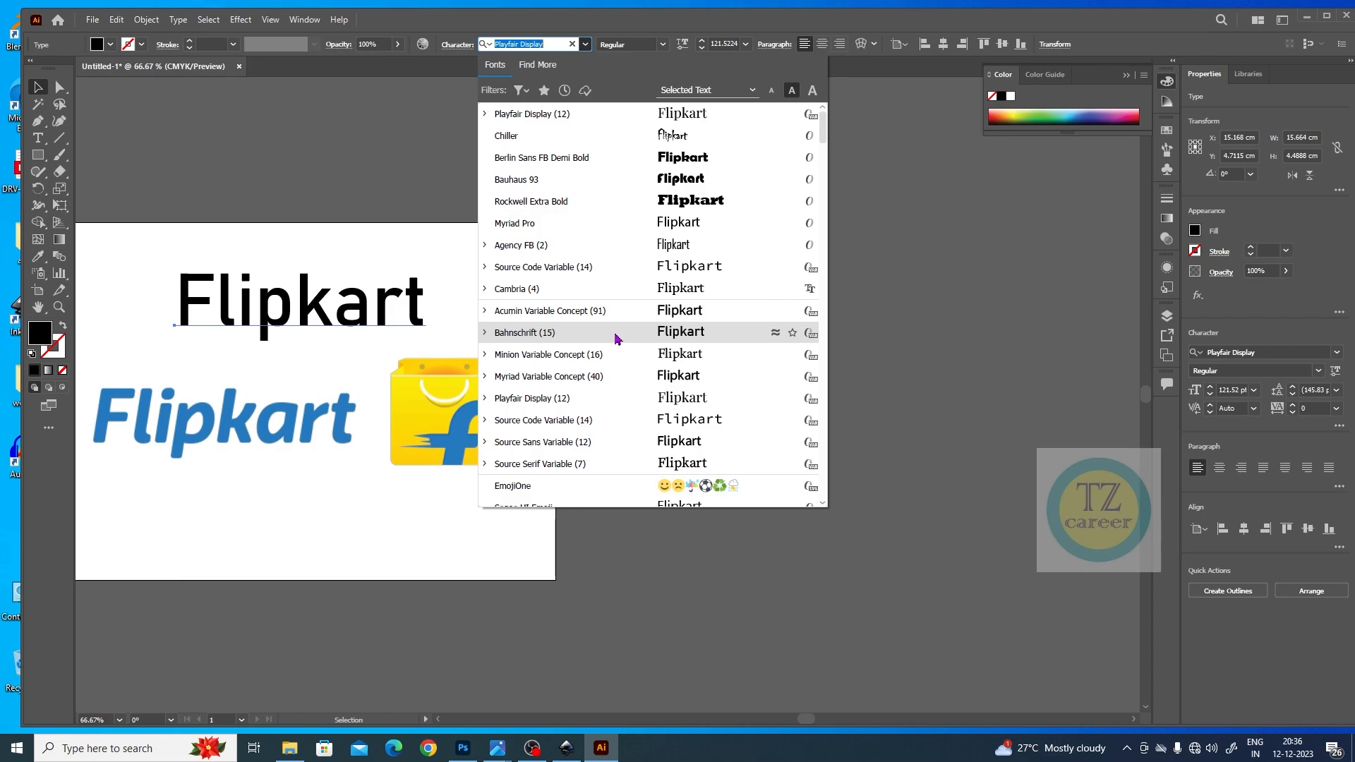
key(Down)
key(Down)
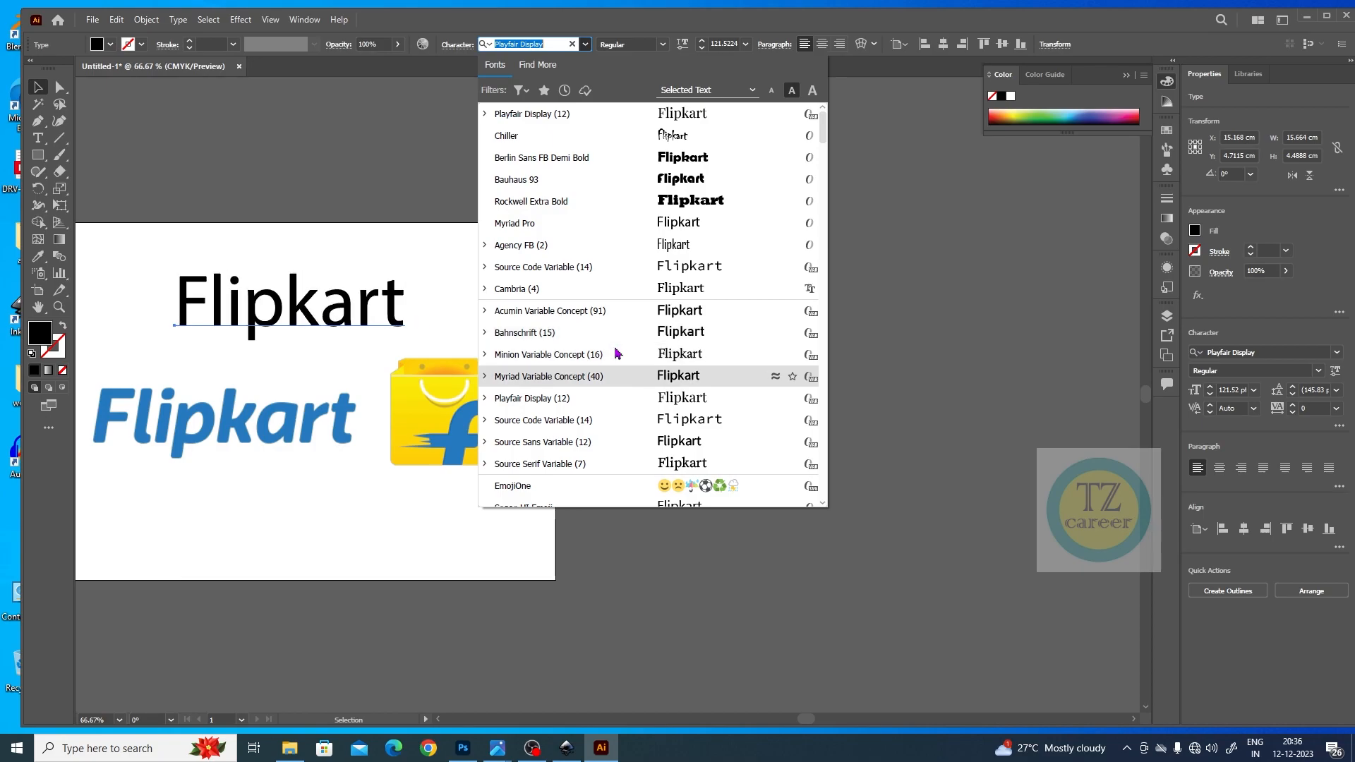
key(Down)
key(Down)
key(Down)
key(Down)
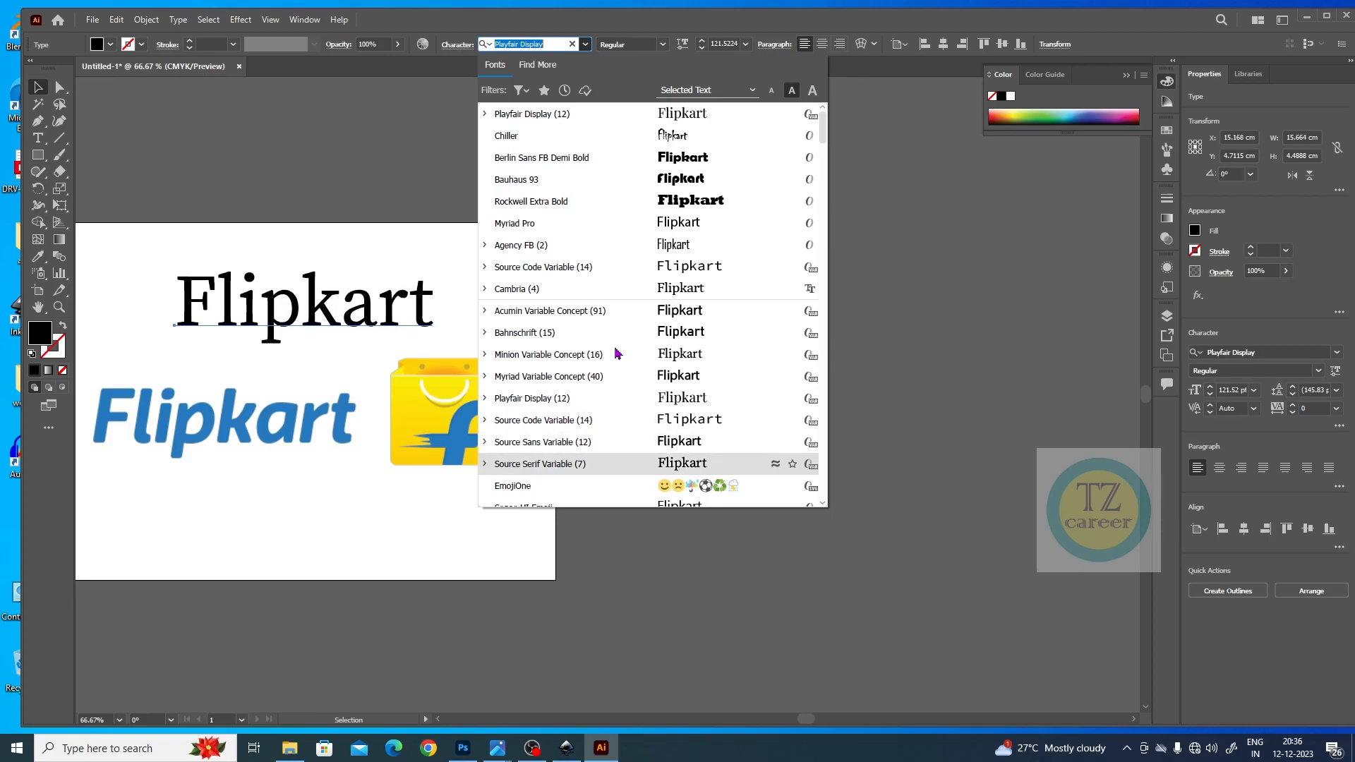
key(Down)
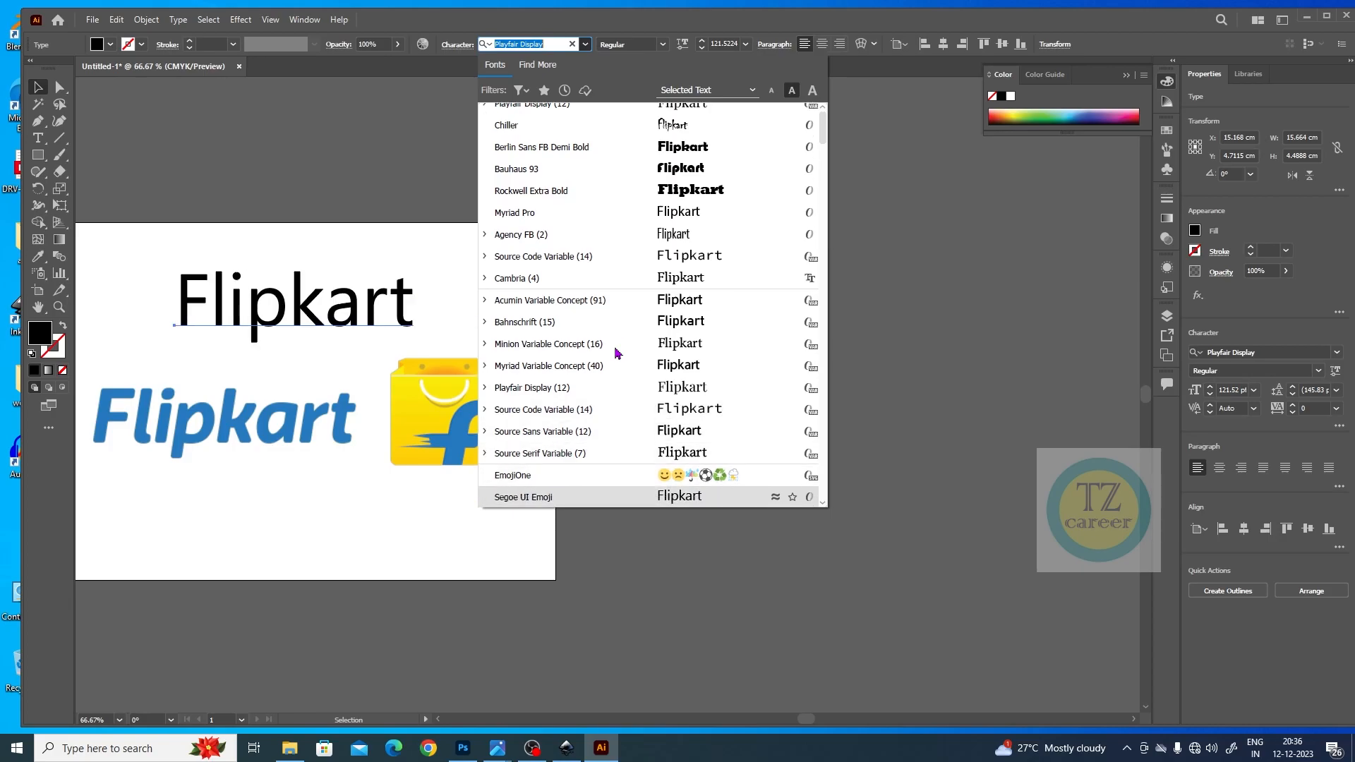
key(Down)
key(Down)
key(Down)
key(Down)
key(Down)
key(Down)
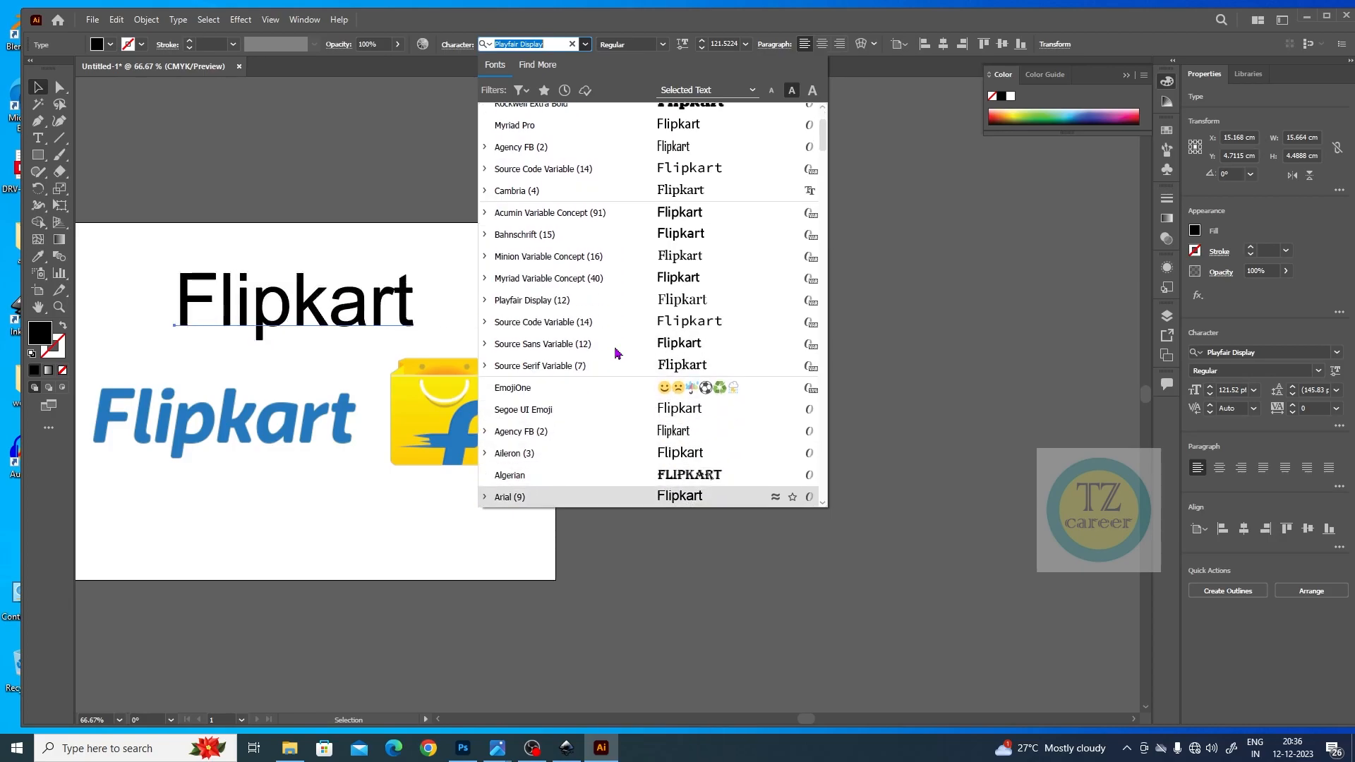
key(Up)
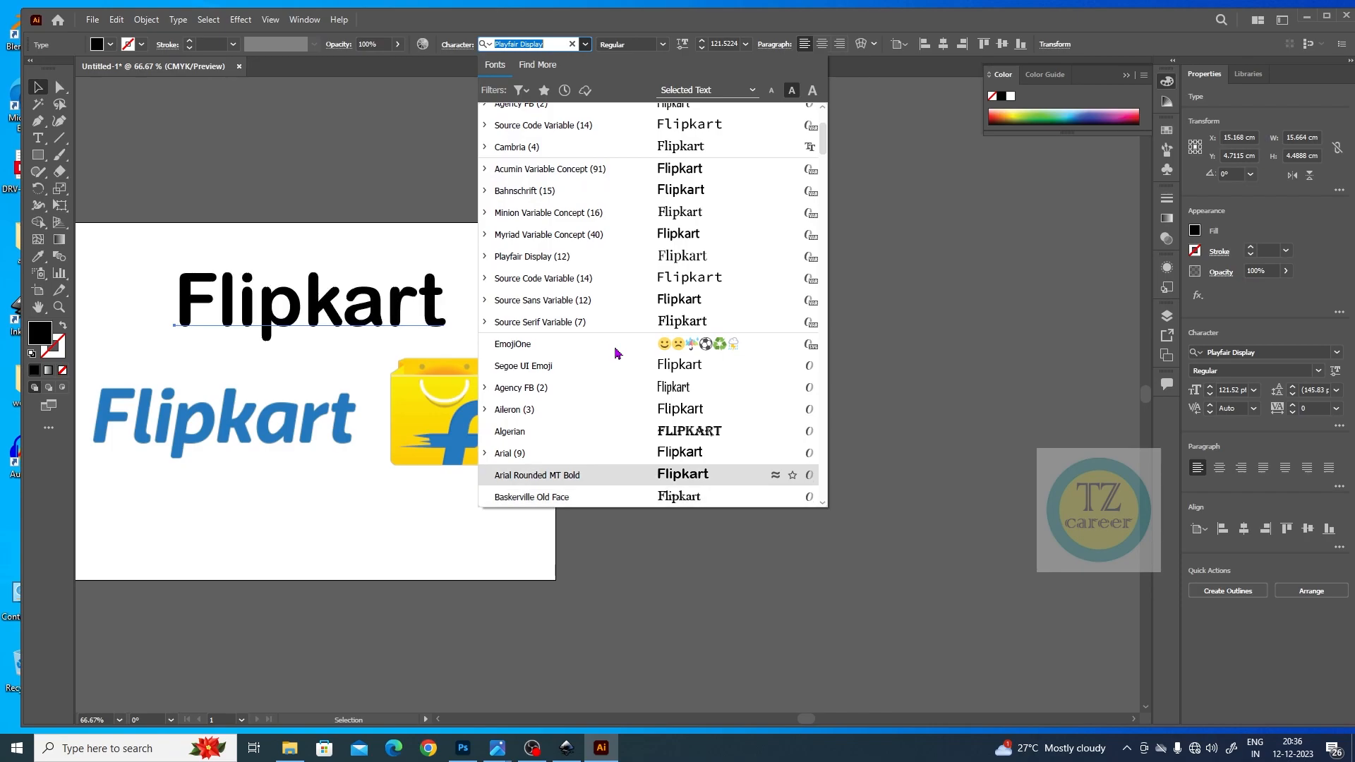
key(Down)
key(Down)
key(Down)
key(Down)
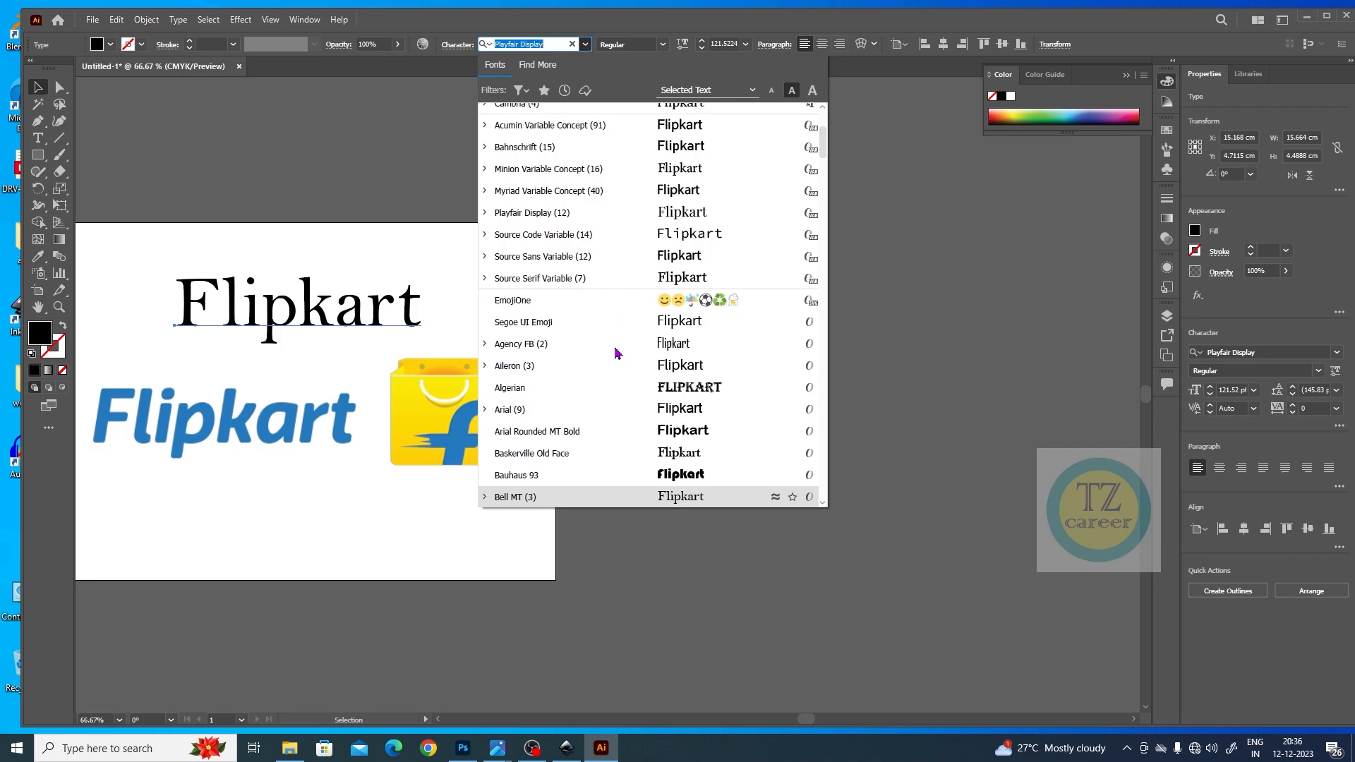
key(Down)
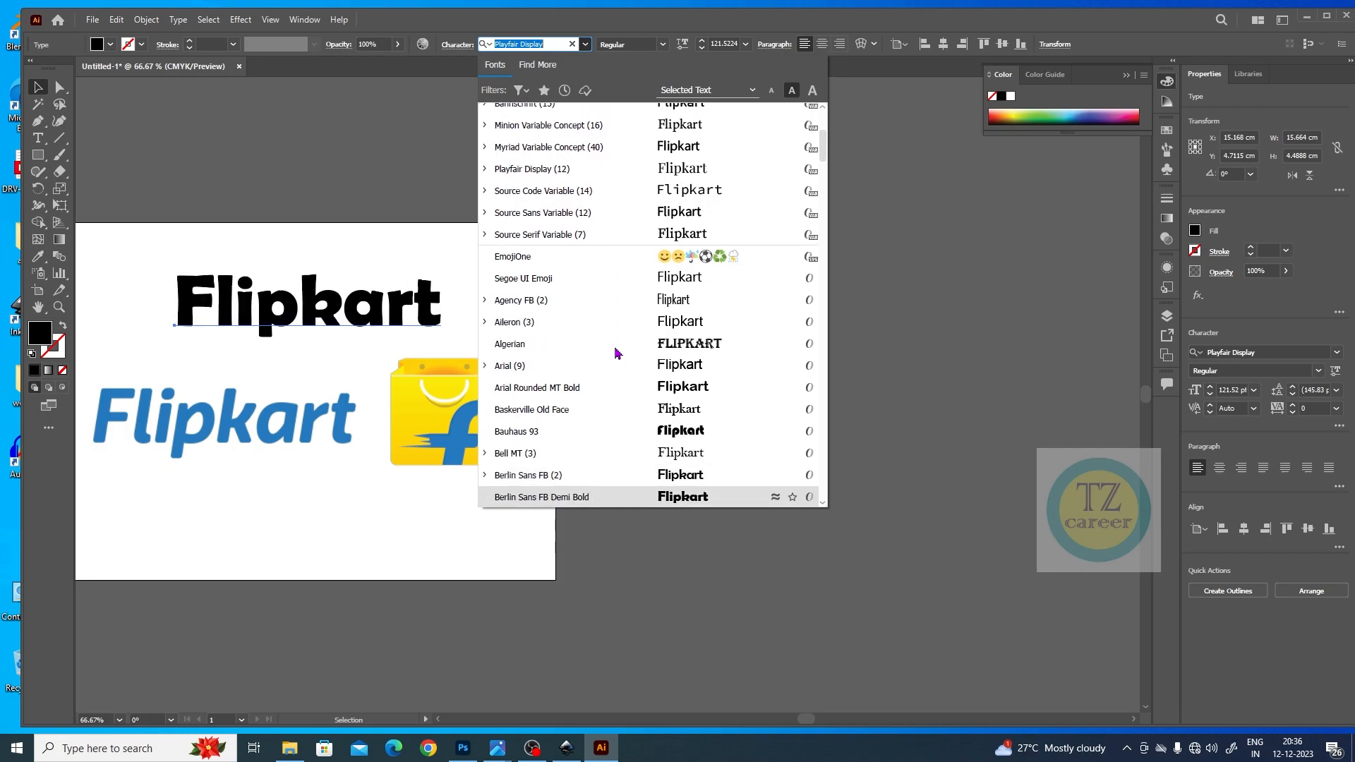
key(Down)
key(Down)
key(Down)
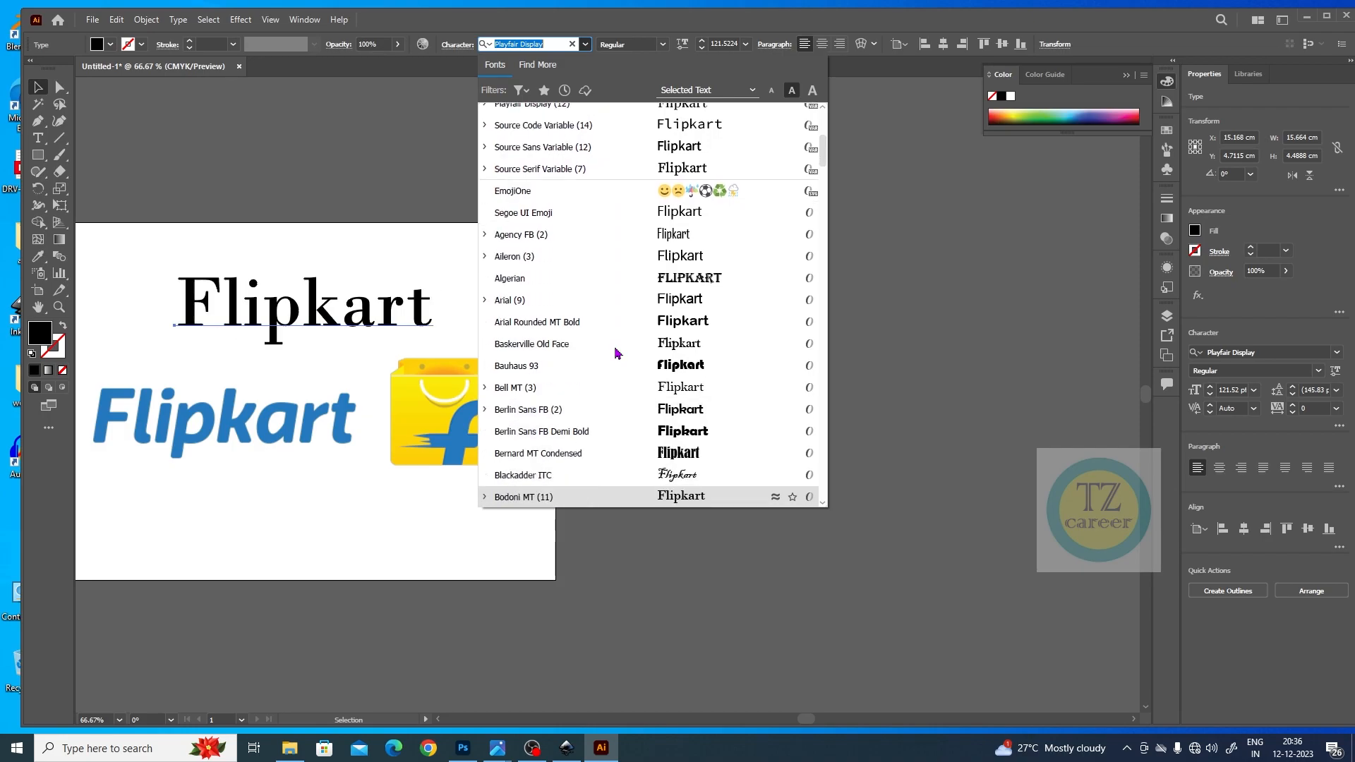
key(Down)
key(Down)
key(Down)
key(Down)
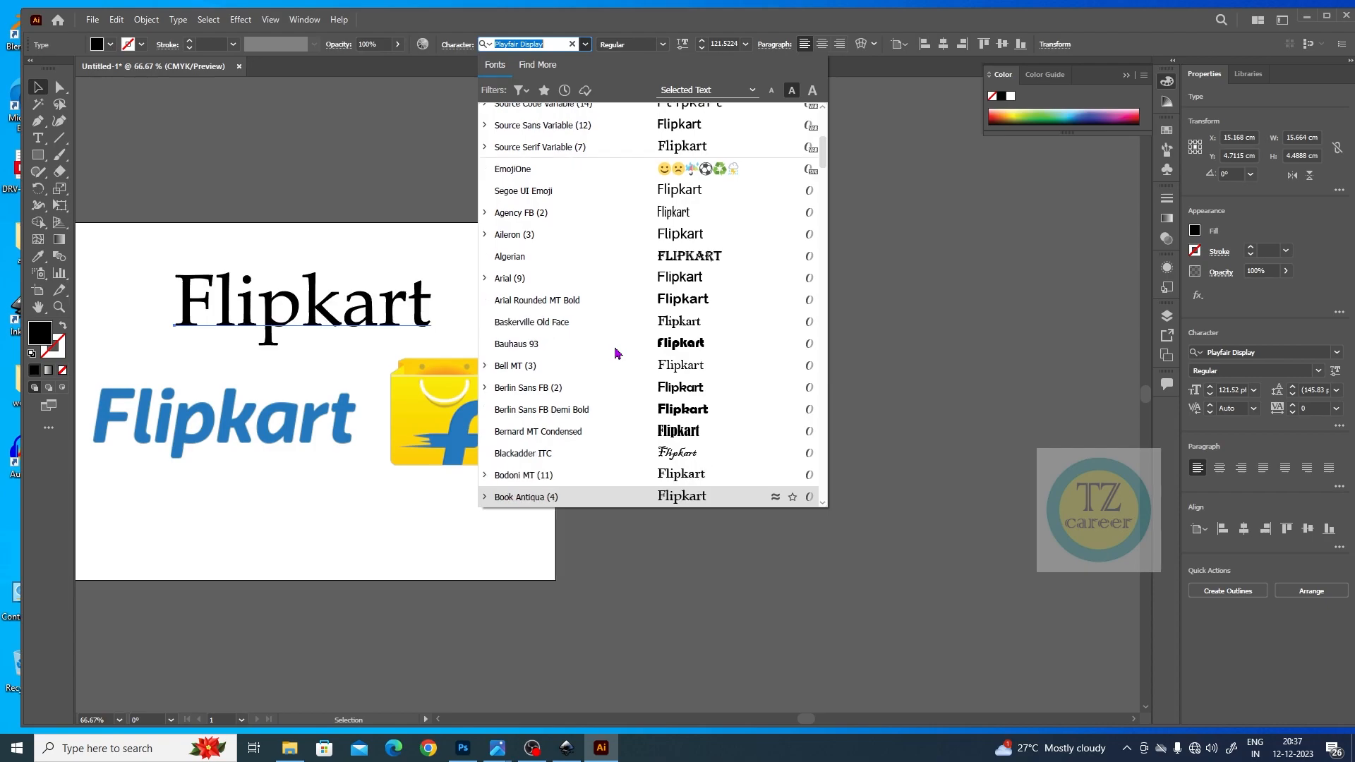
key(Down)
key(Down)
key(Down)
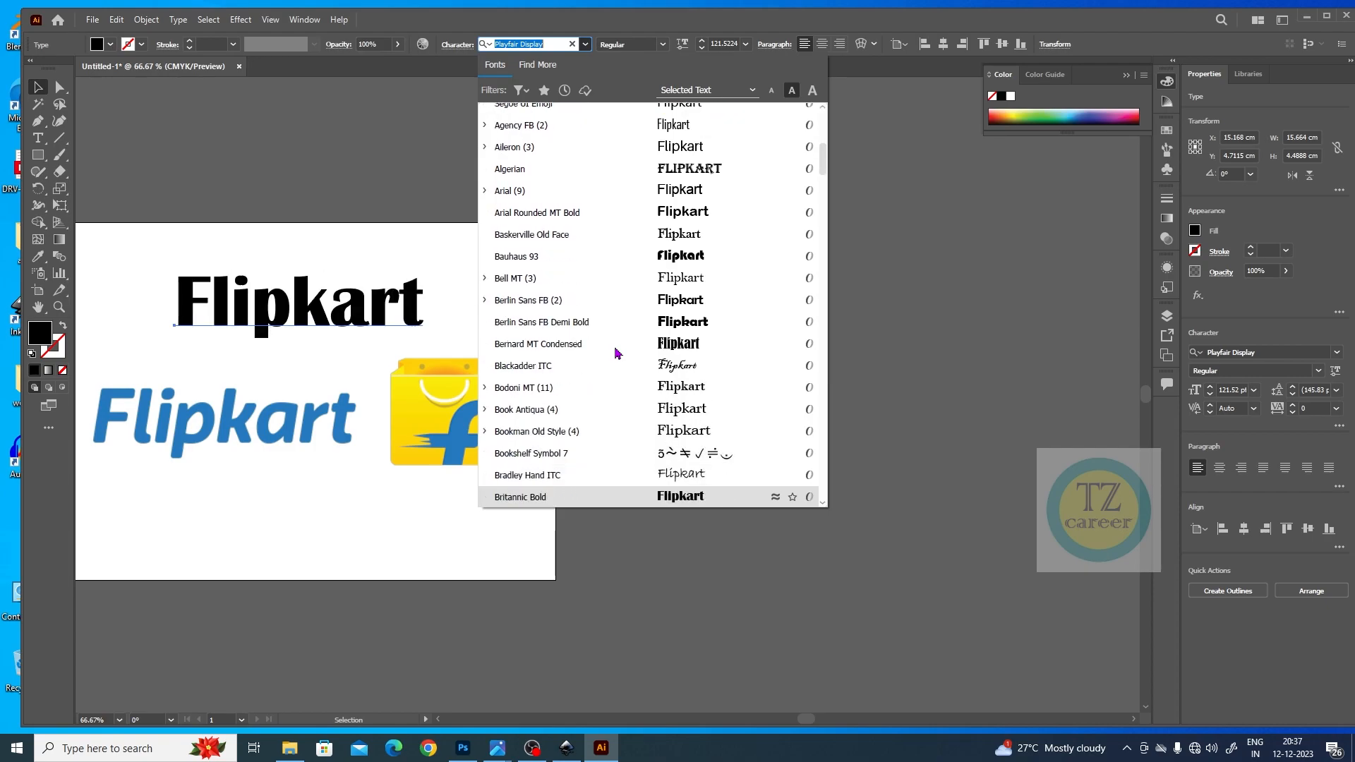
key(Down)
key(Down)
key(Down)
key(Down)
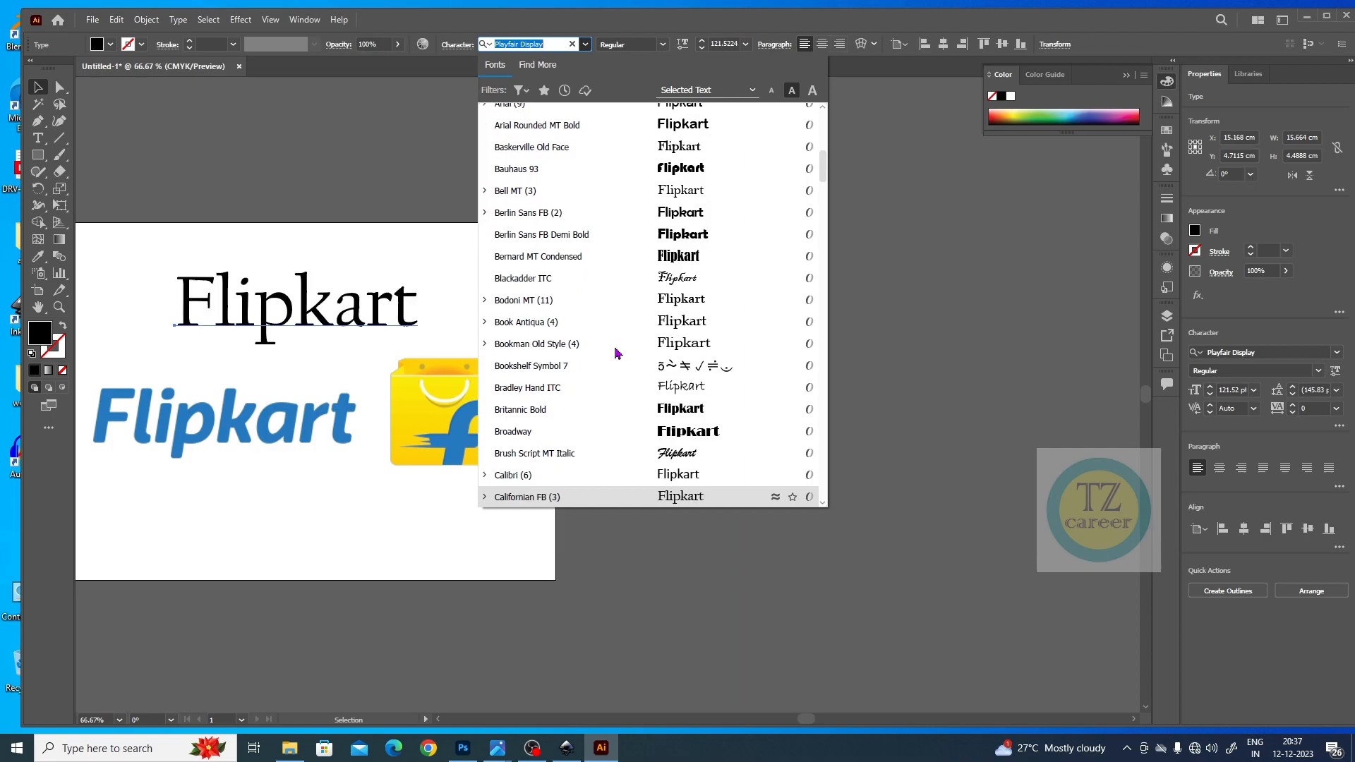
scroll(616, 353, down, 2)
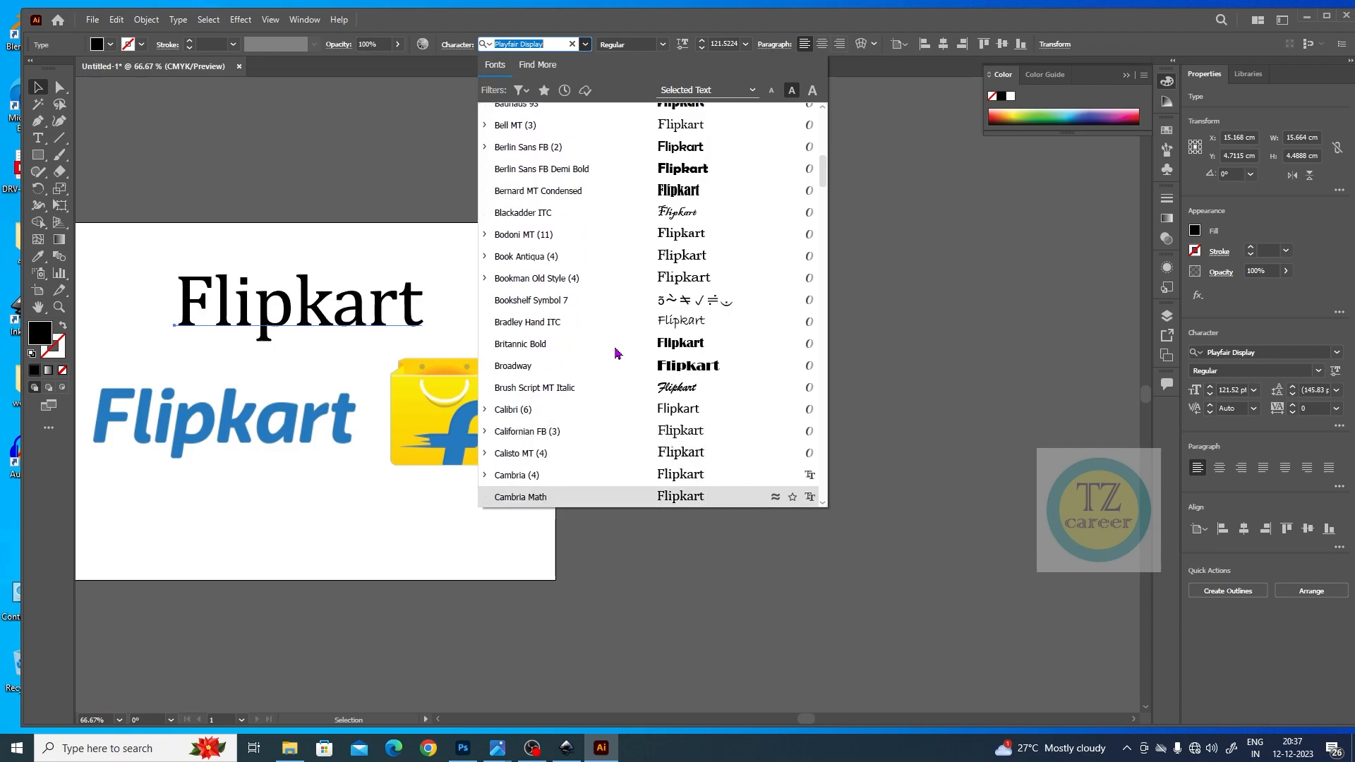
key(Down)
key(Down)
key(Down)
key(Down)
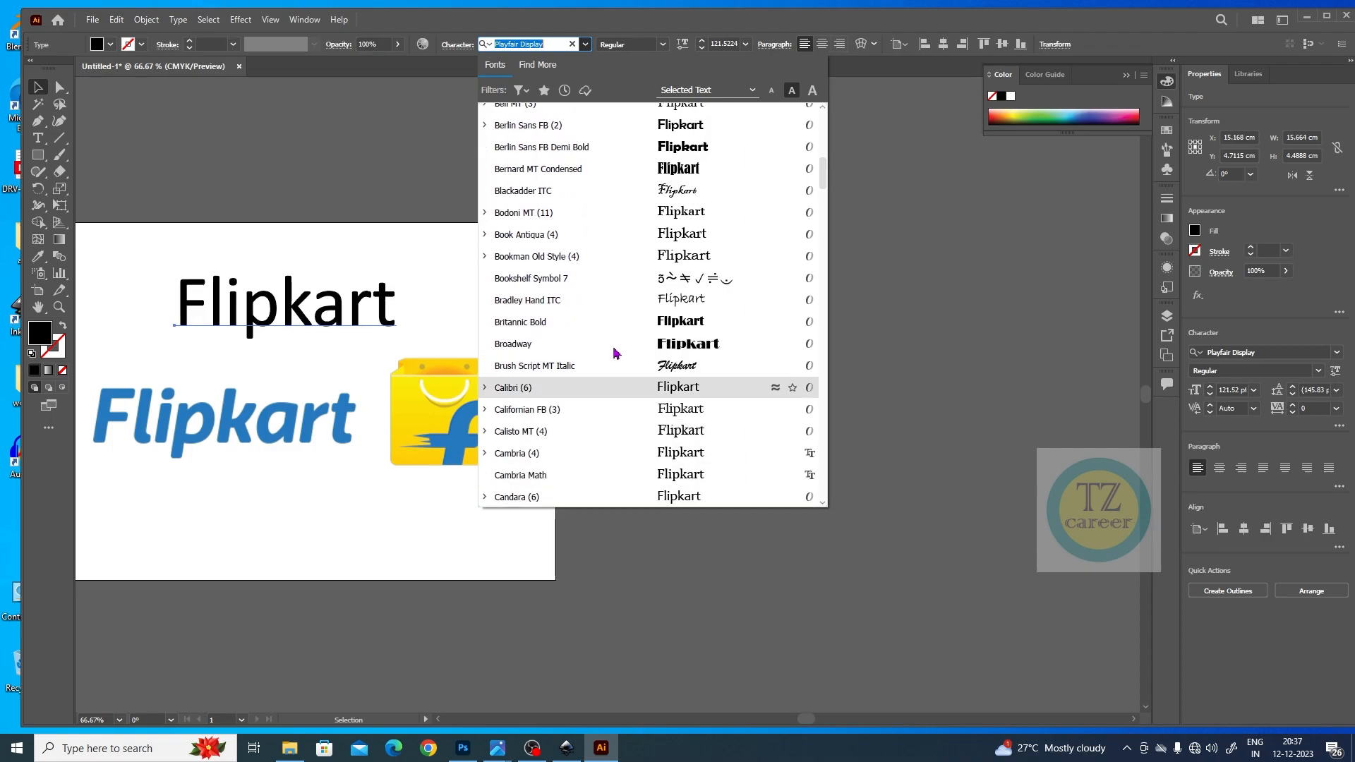
key(Down)
key(Down)
key(Down)
key(Down)
key(Down)
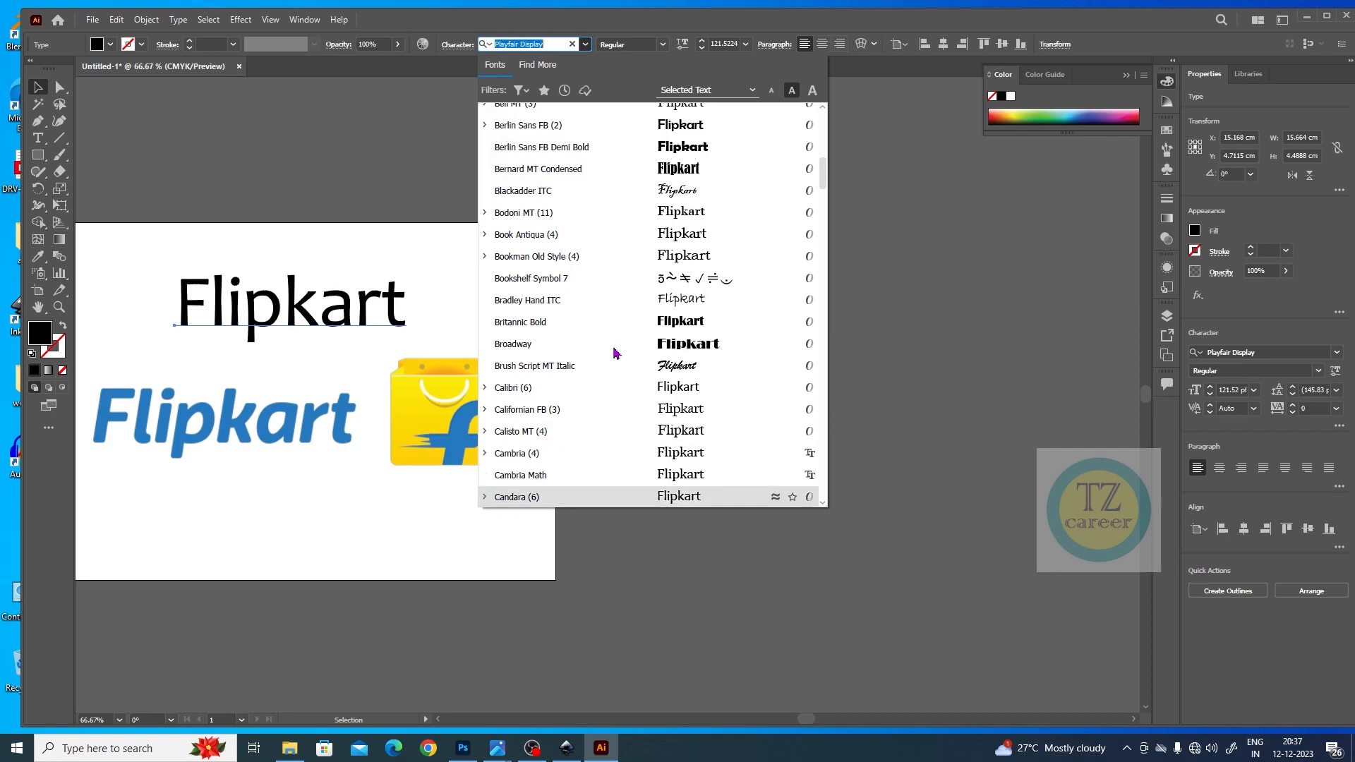
key(Down)
key(Down)
key(Down)
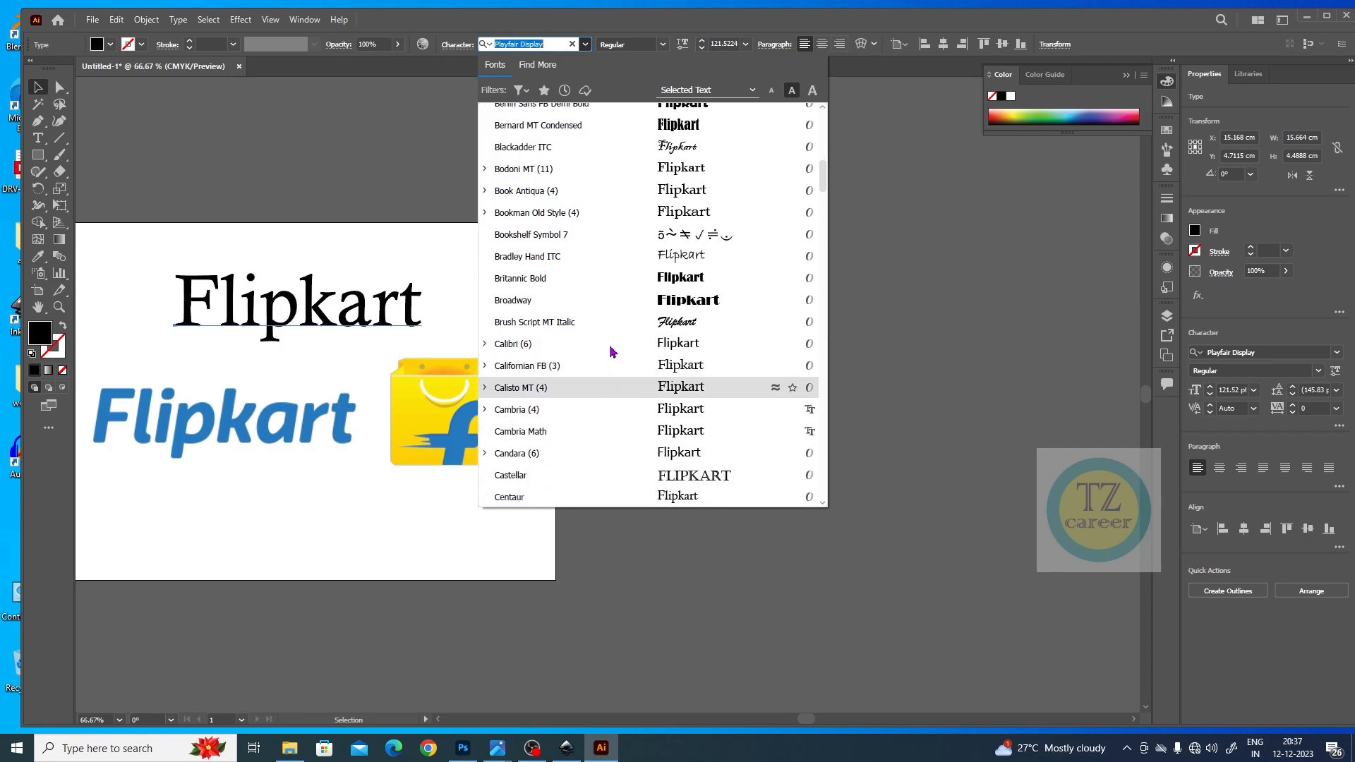
key(Down)
key(Down)
key(Down)
key(Down)
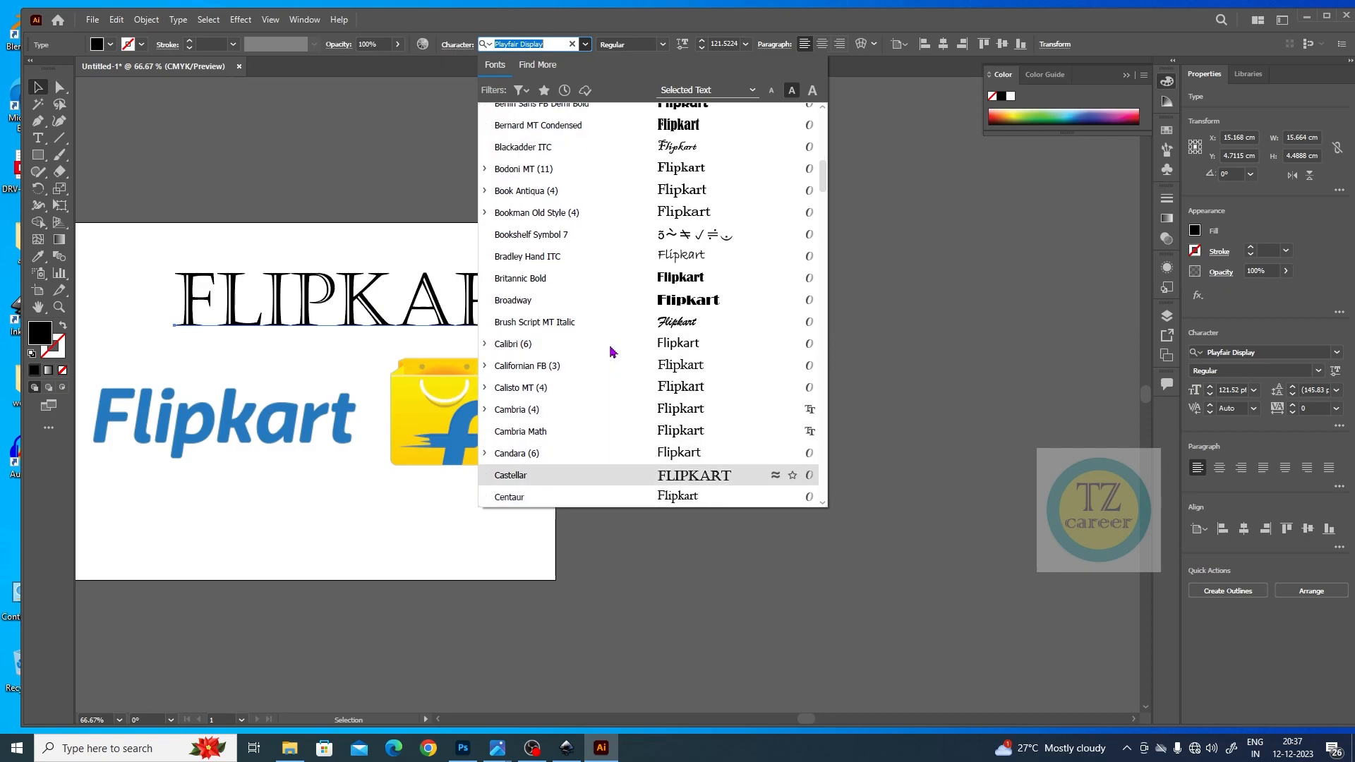
key(Down)
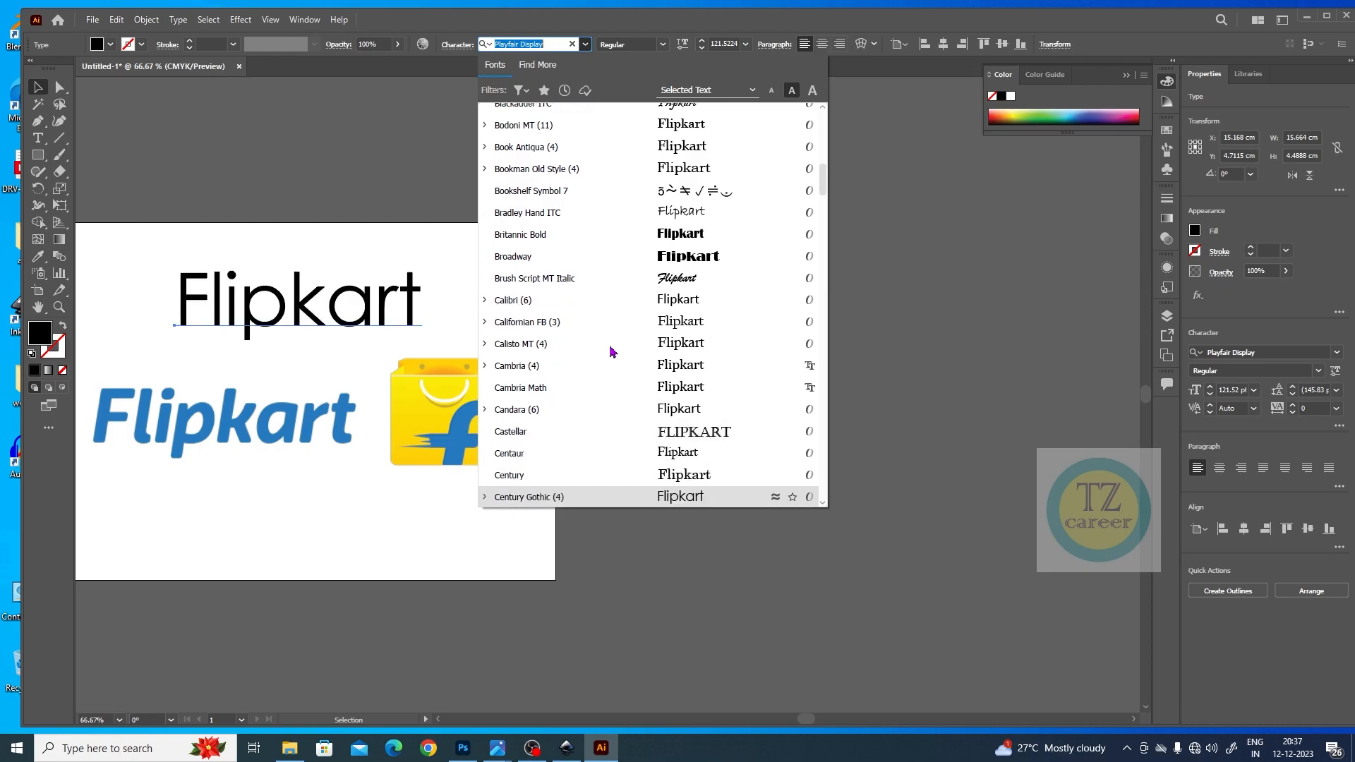
key(Down)
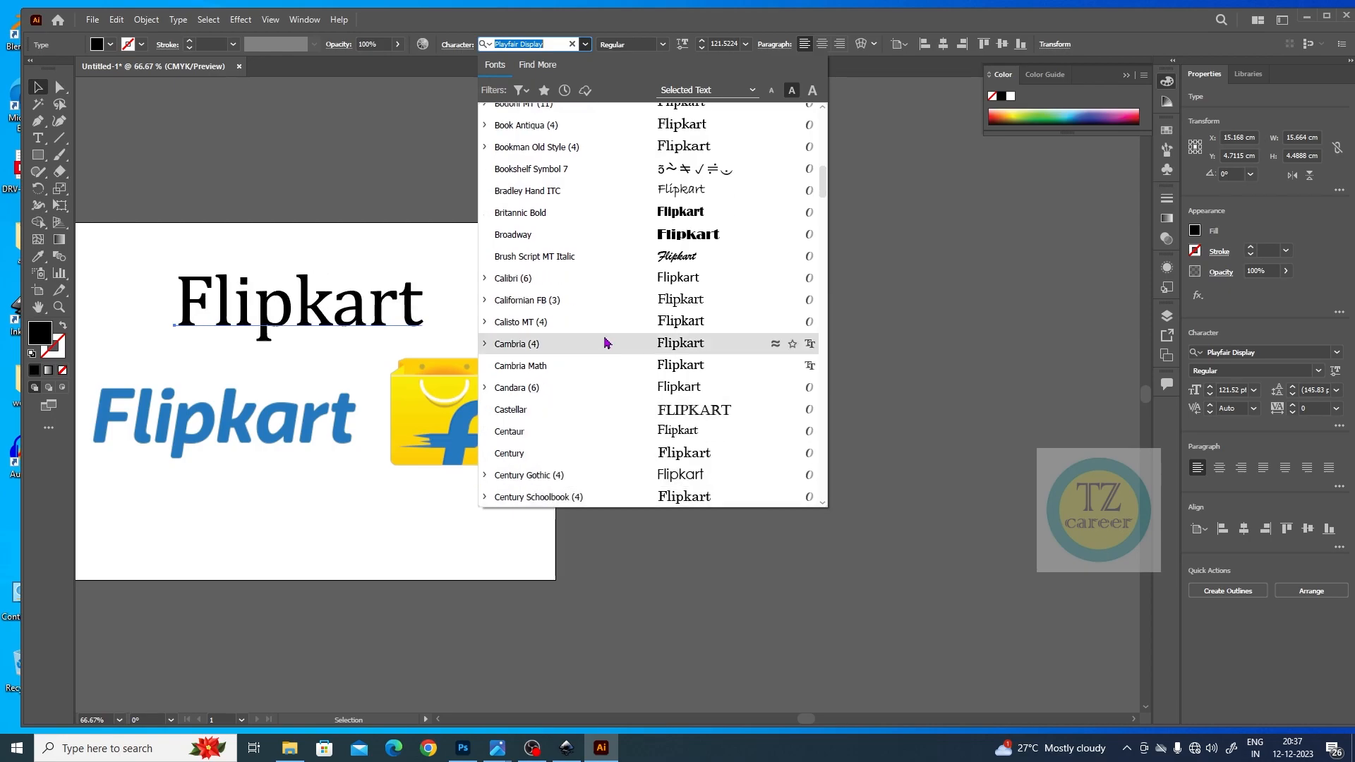
key(Down)
key(Down)
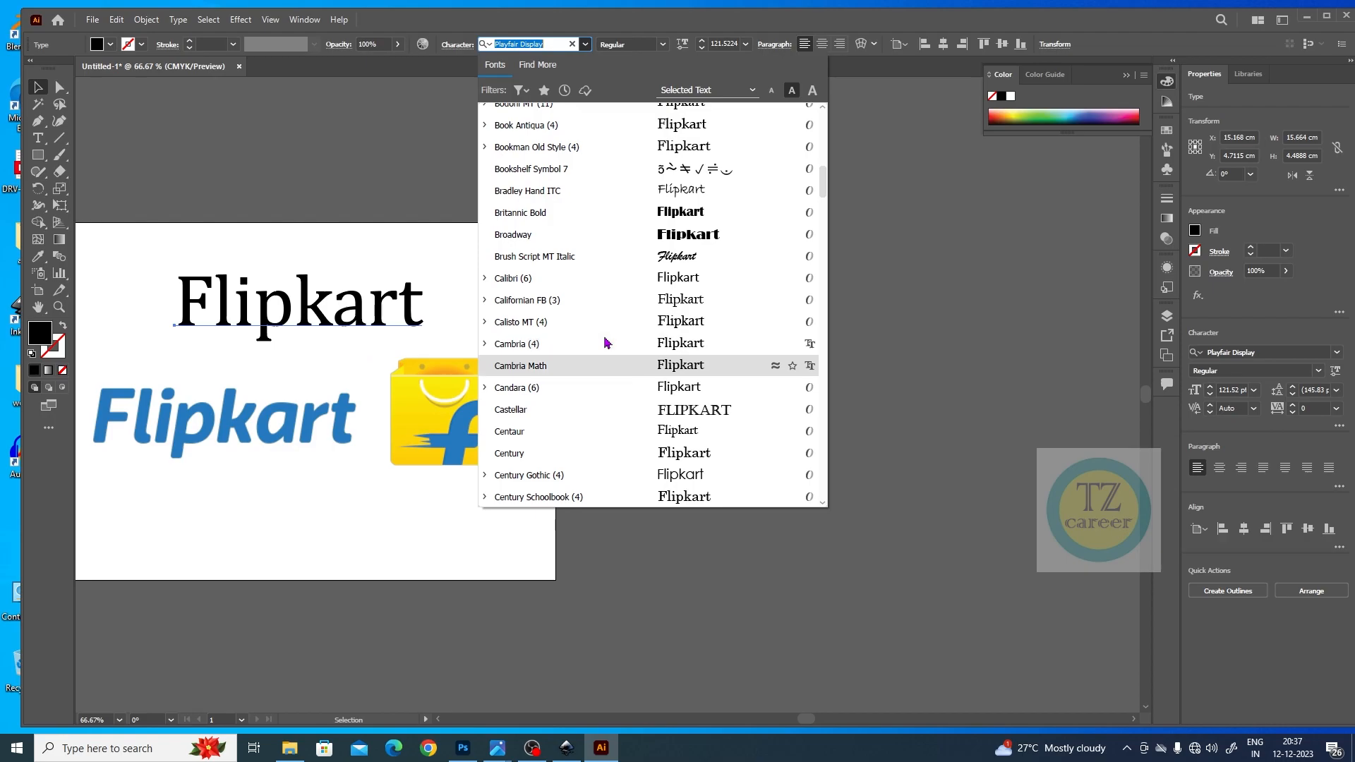
key(Down)
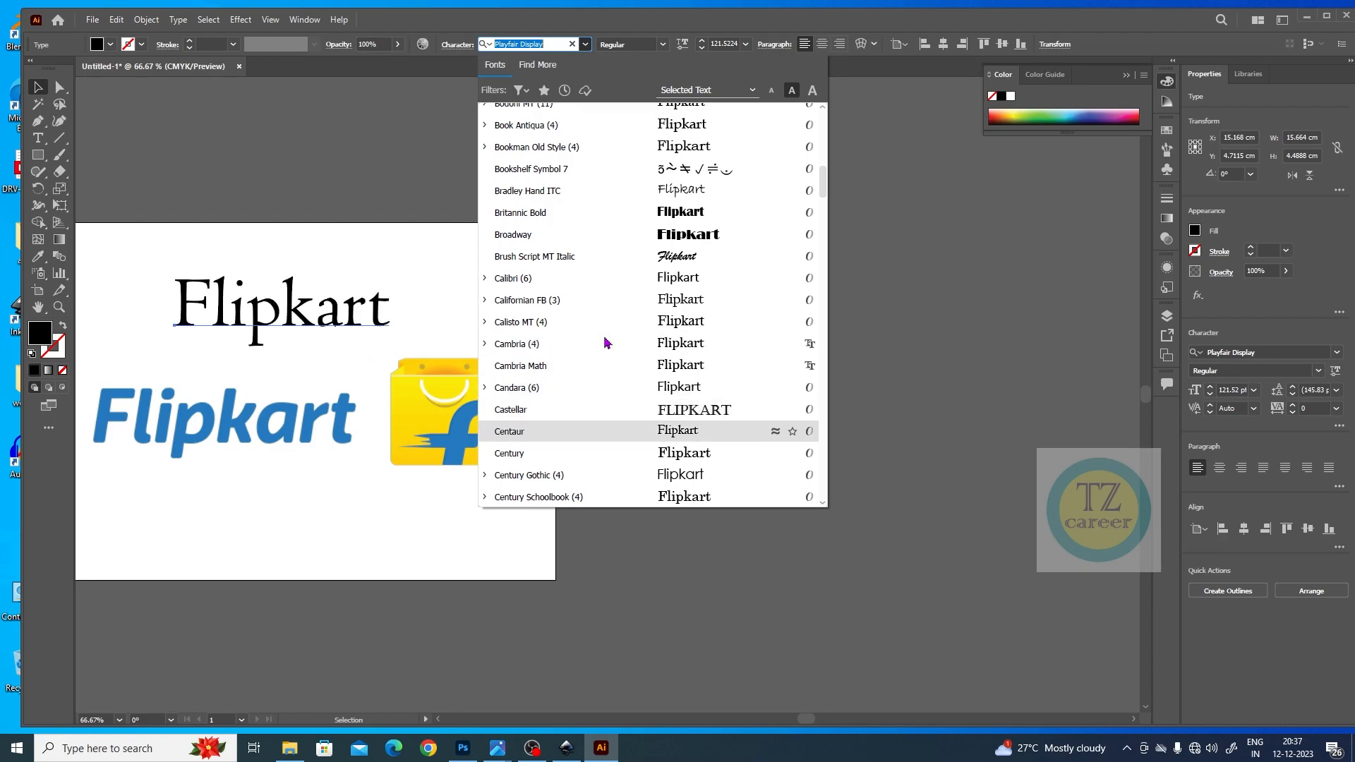
key(Down)
key(Down)
key(Down)
key(Down)
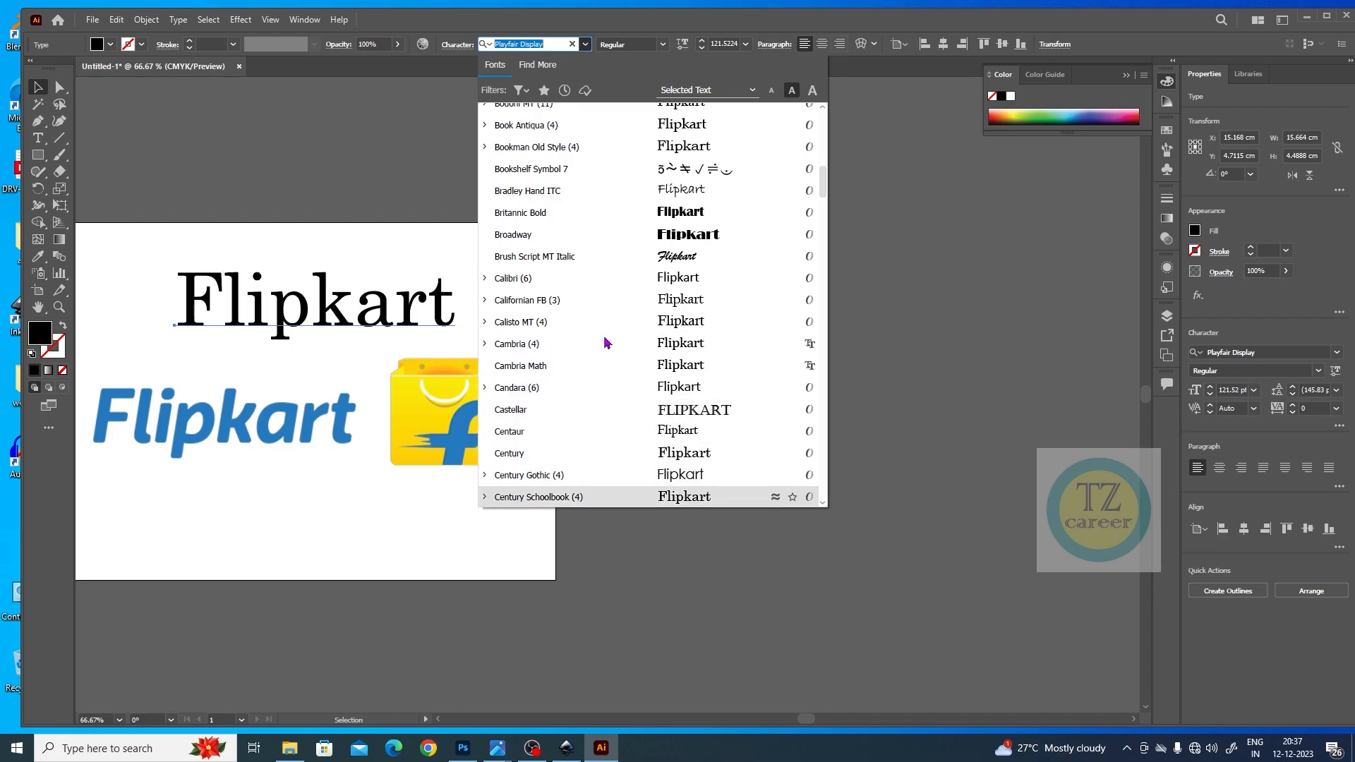
key(Down)
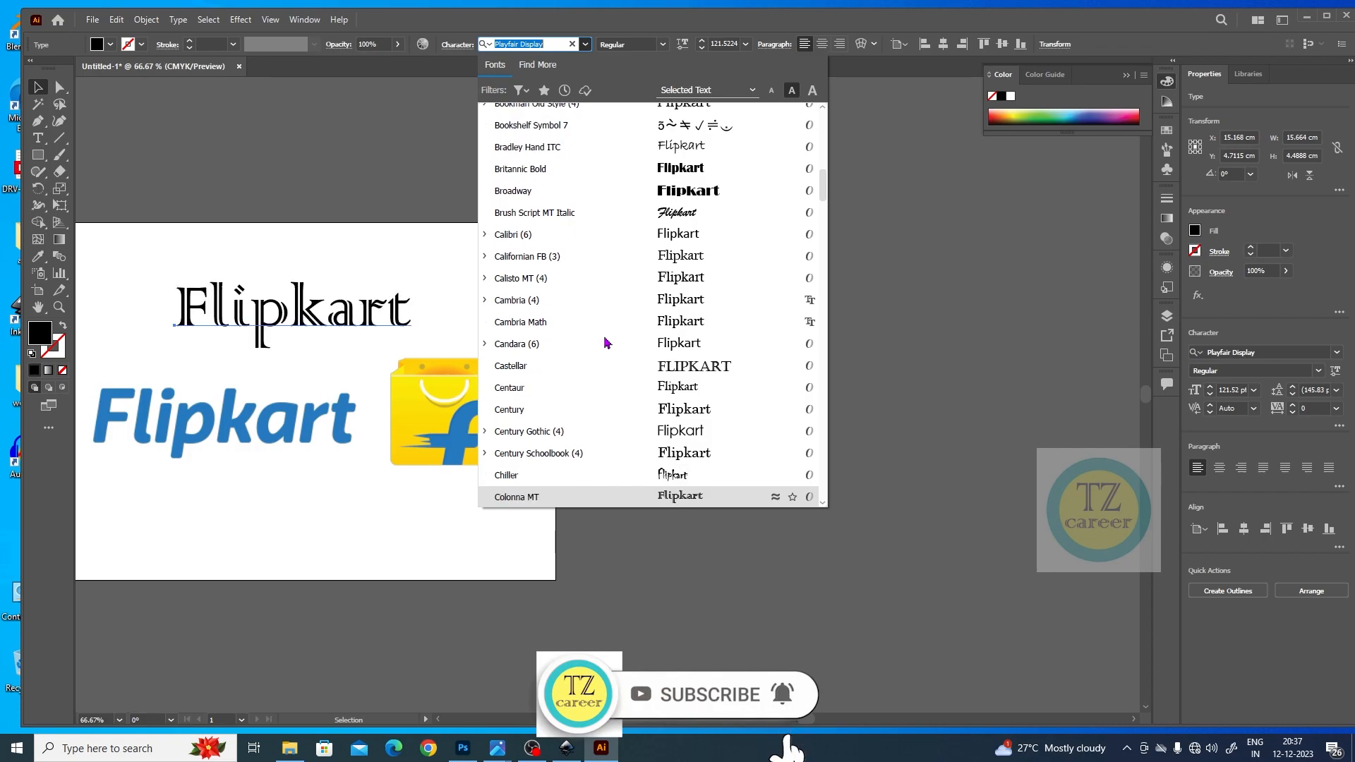
key(Left)
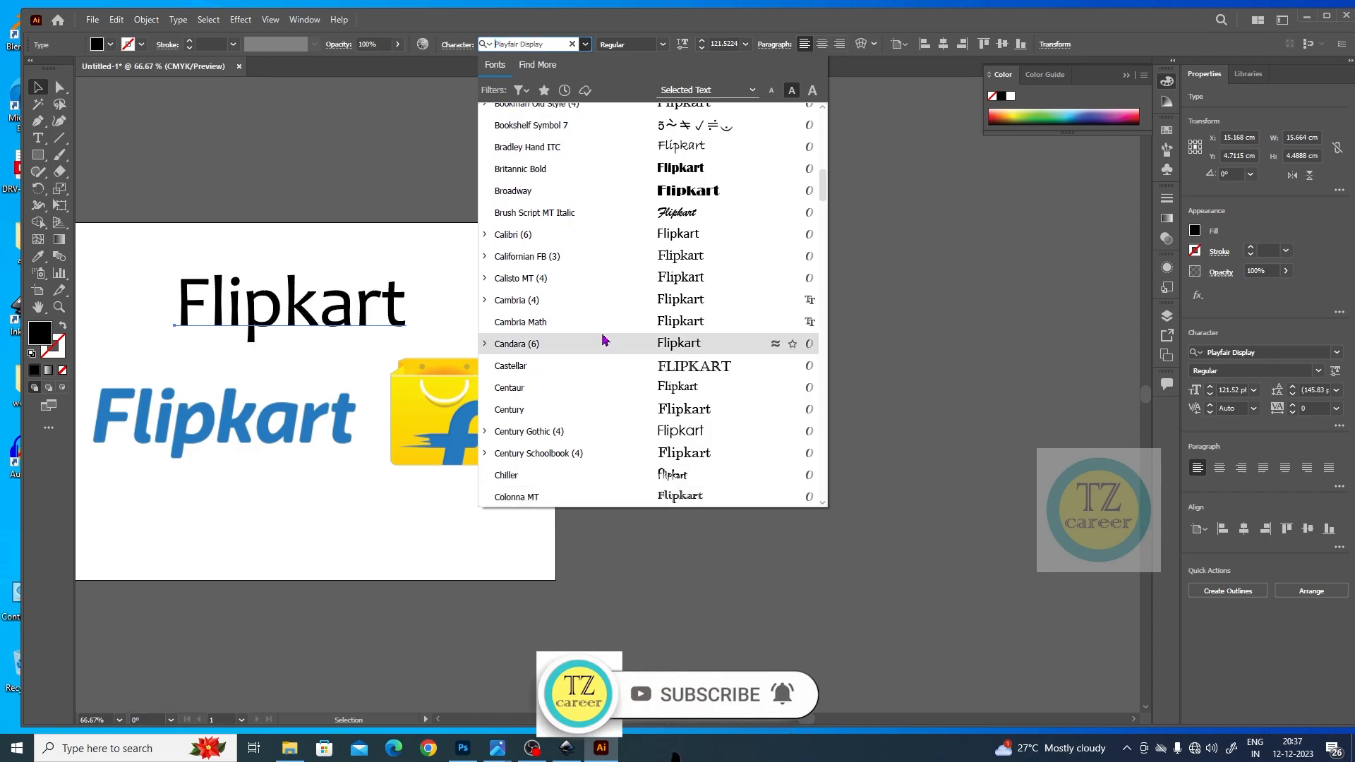
key(Down)
key(Down)
key(Down)
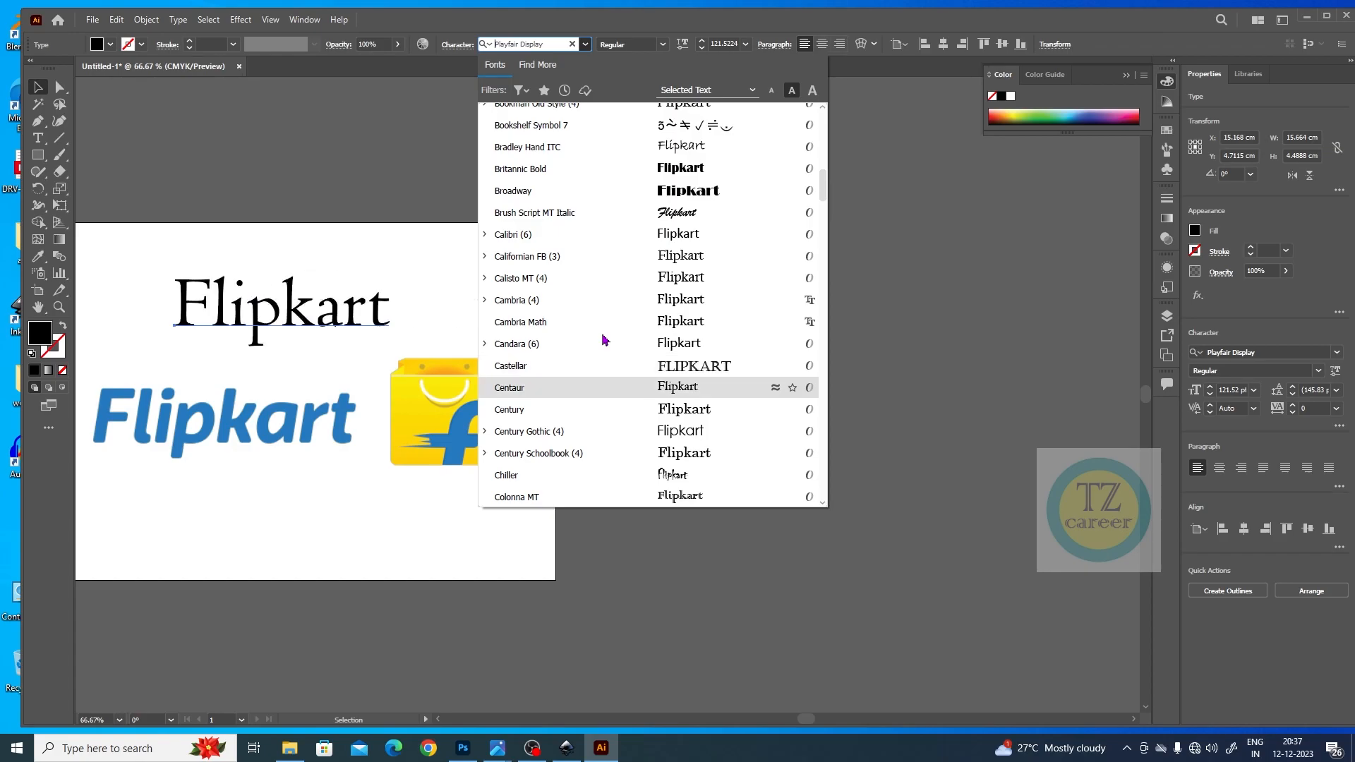
key(Down)
key(Down)
key(Down)
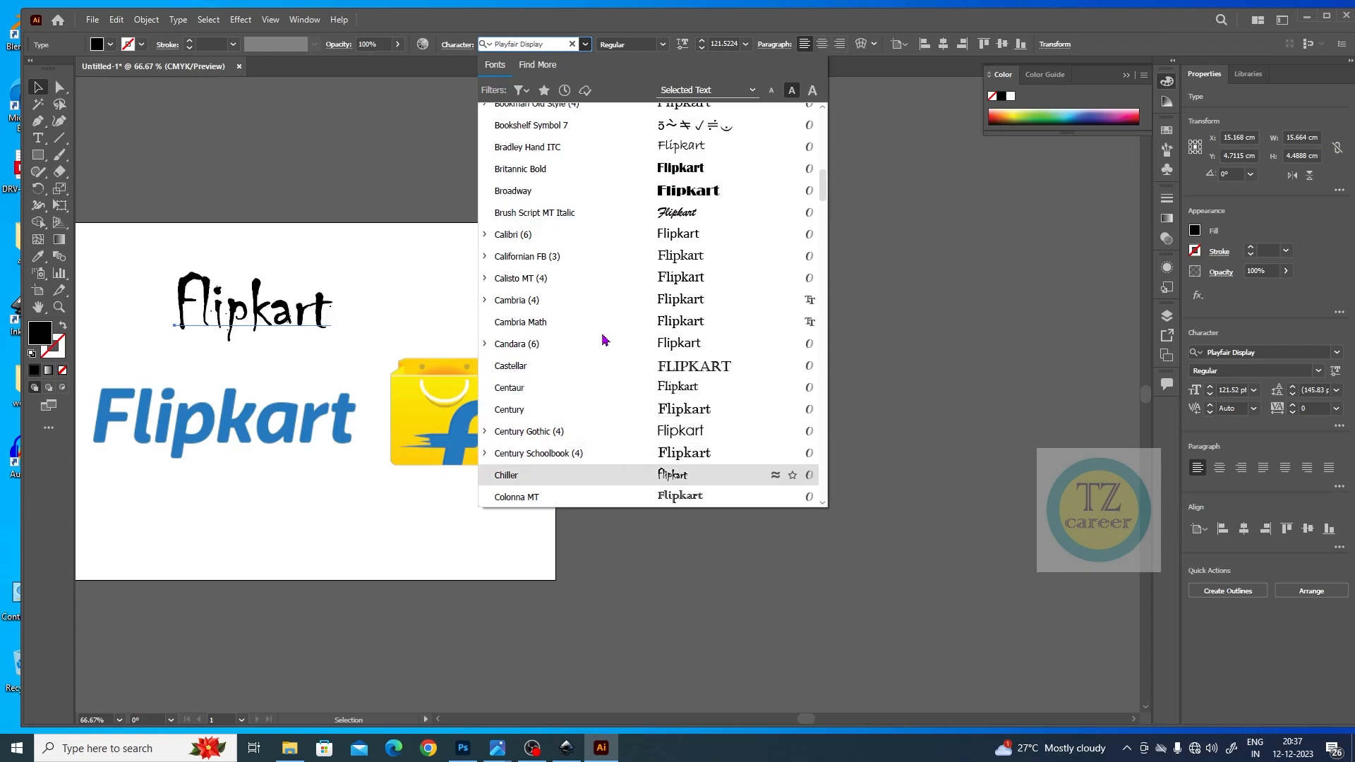
key(Down)
key(Down)
key(Down)
key(Down)
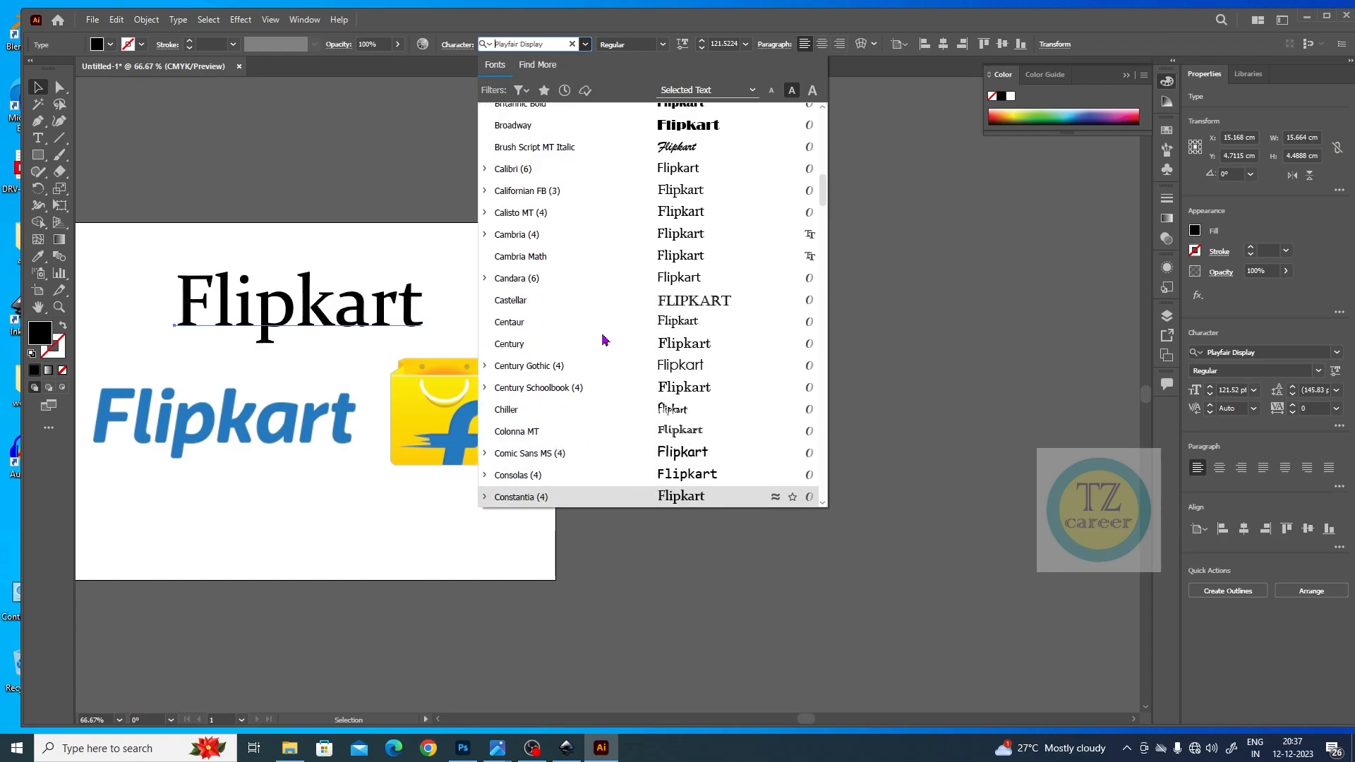
key(Up)
key(Up)
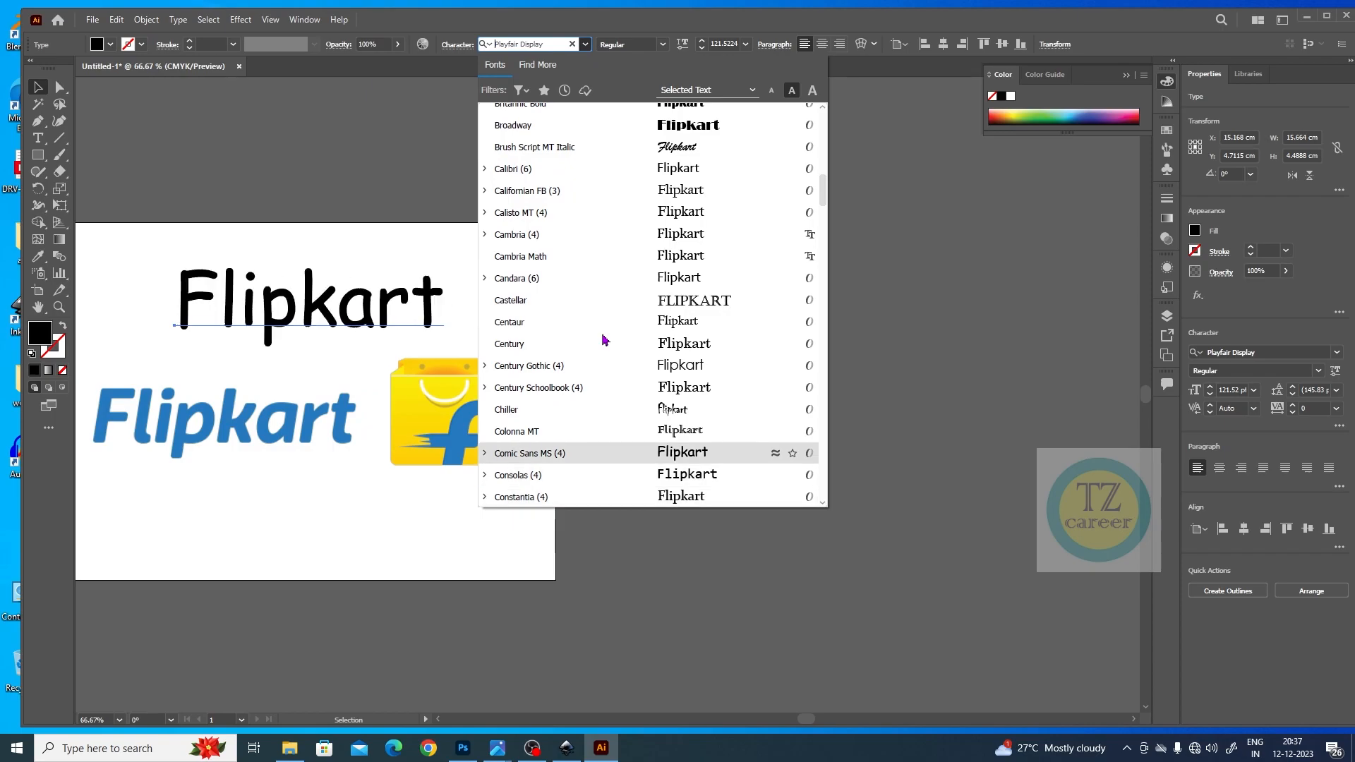
key(Down)
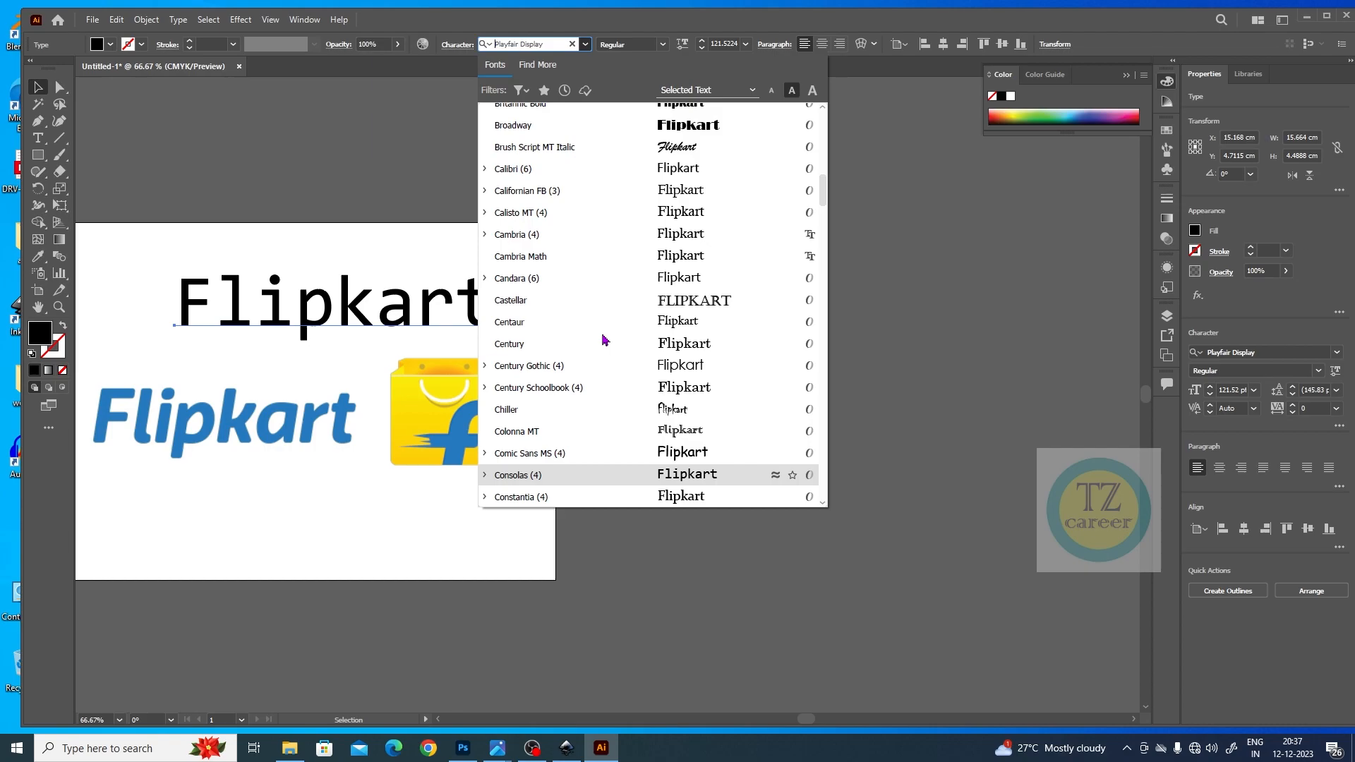
key(Down)
key(Down)
scroll(604, 339, down, 1)
key(Down)
key(Down)
key(Down)
key(Down)
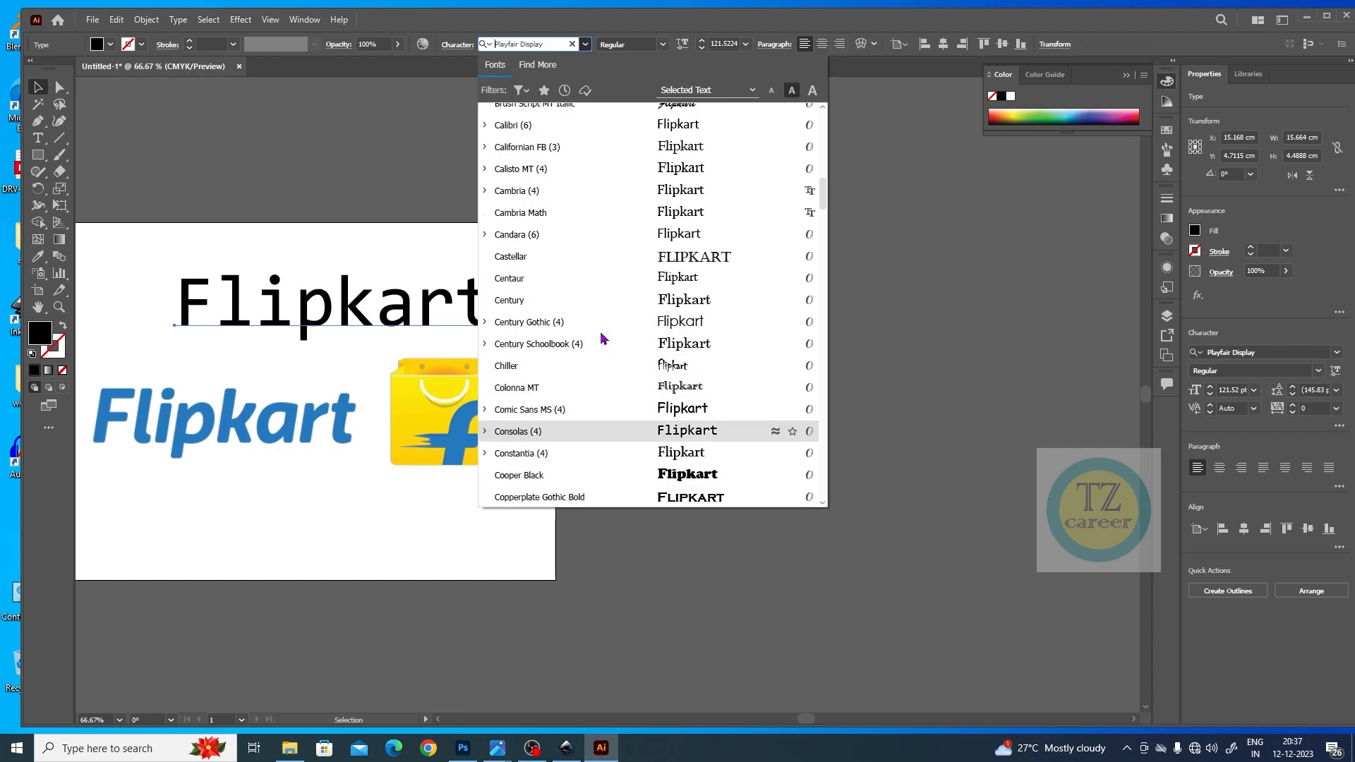
key(Down)
key(Down)
key(Down)
key(Down)
key(Down)
key(Down)
key(Down)
key(Down)
key(Down)
key(Down)
key(Down)
key(Down)
key(Down)
key(Down)
key(Down)
key(Down)
key(Down)
key(Down)
key(Down)
key(Down)
key(Down)
key(Down)
key(Down)
key(Down)
key(Down)
key(Down)
key(Down)
key(Down)
key(Down)
key(Down)
key(Down)
key(Down)
key(Down)
key(Down)
key(Down)
key(Down)
key(Down)
key(Down)
key(Down)
key(Down)
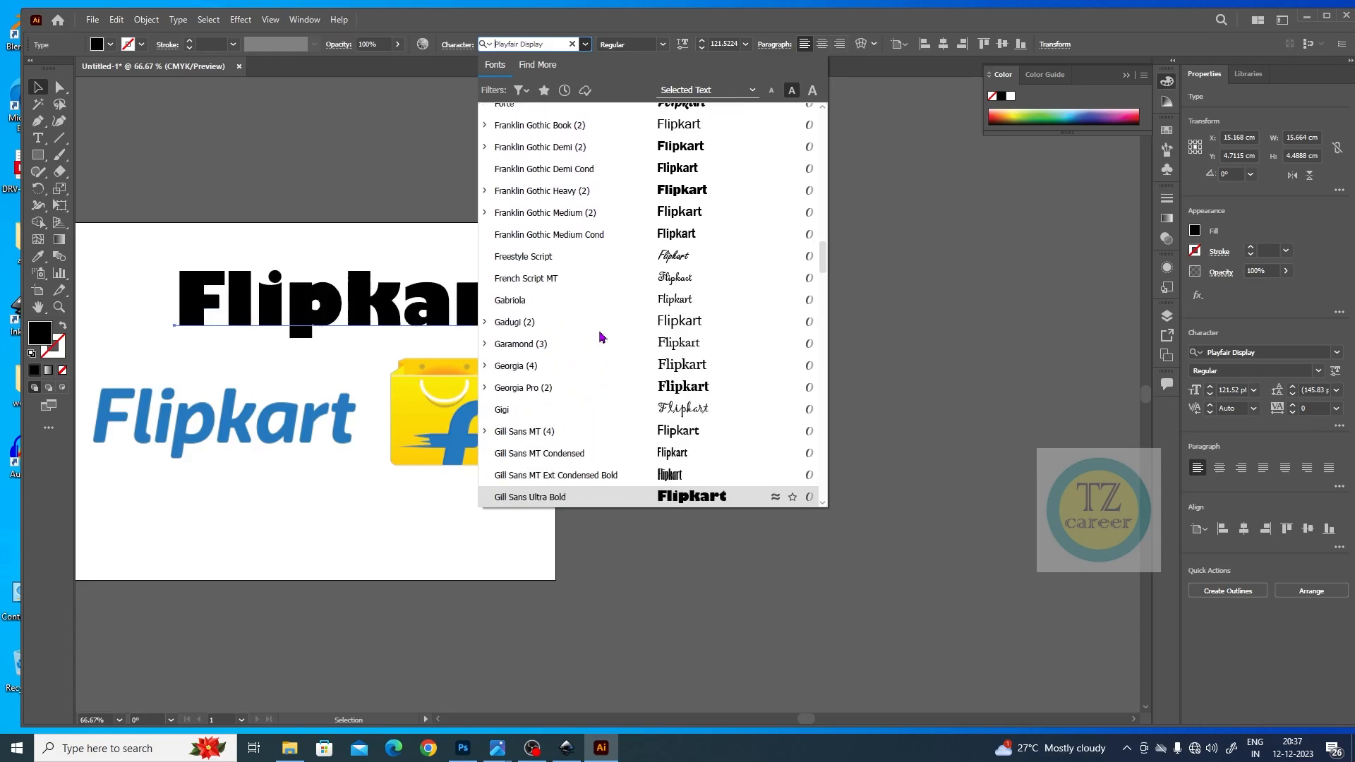
Preview the installed fonts on the black Flipkart text, from Gill Sans Ultra Bold Condensed through Parchment, comparing each with the logo's blue wordmark.
key(Down)
key(Down)
key(Down)
key(Down)
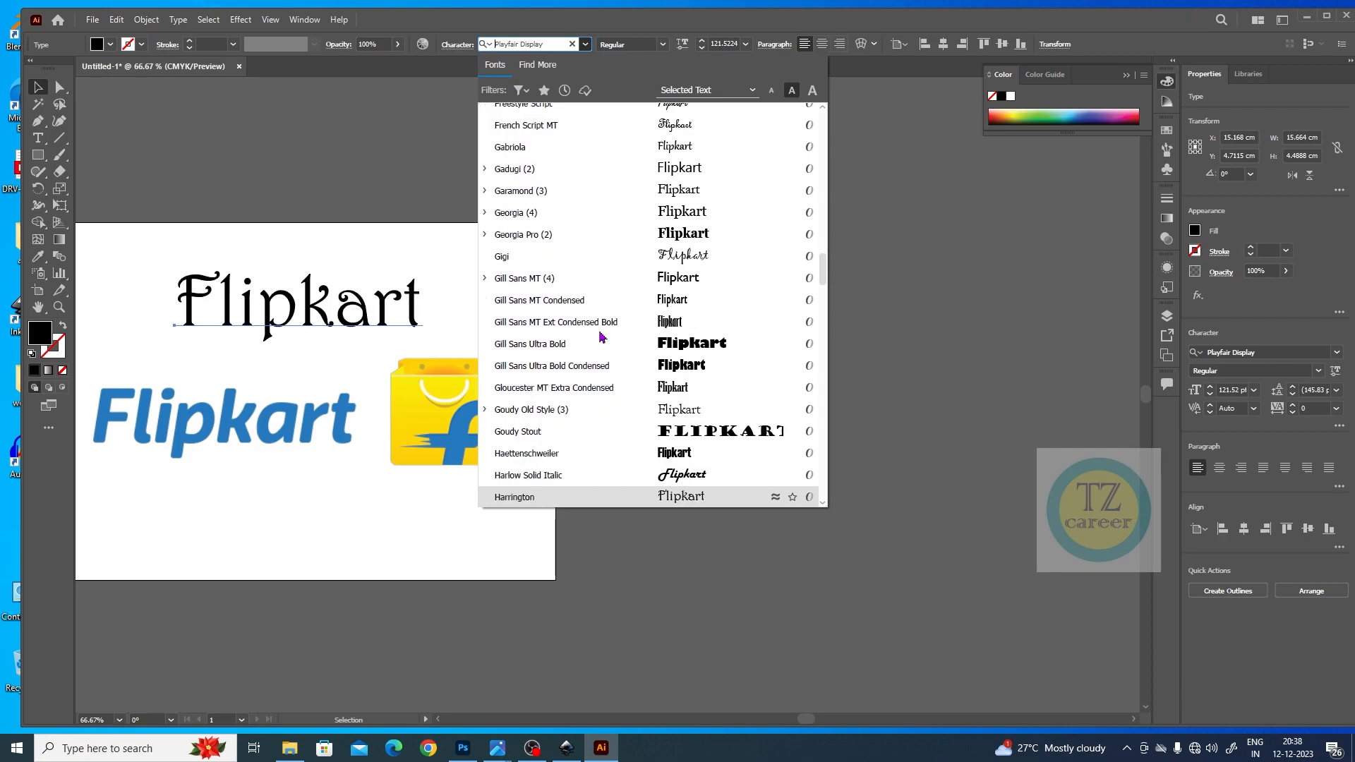
key(Down)
key(Down)
key(Down)
key(Down)
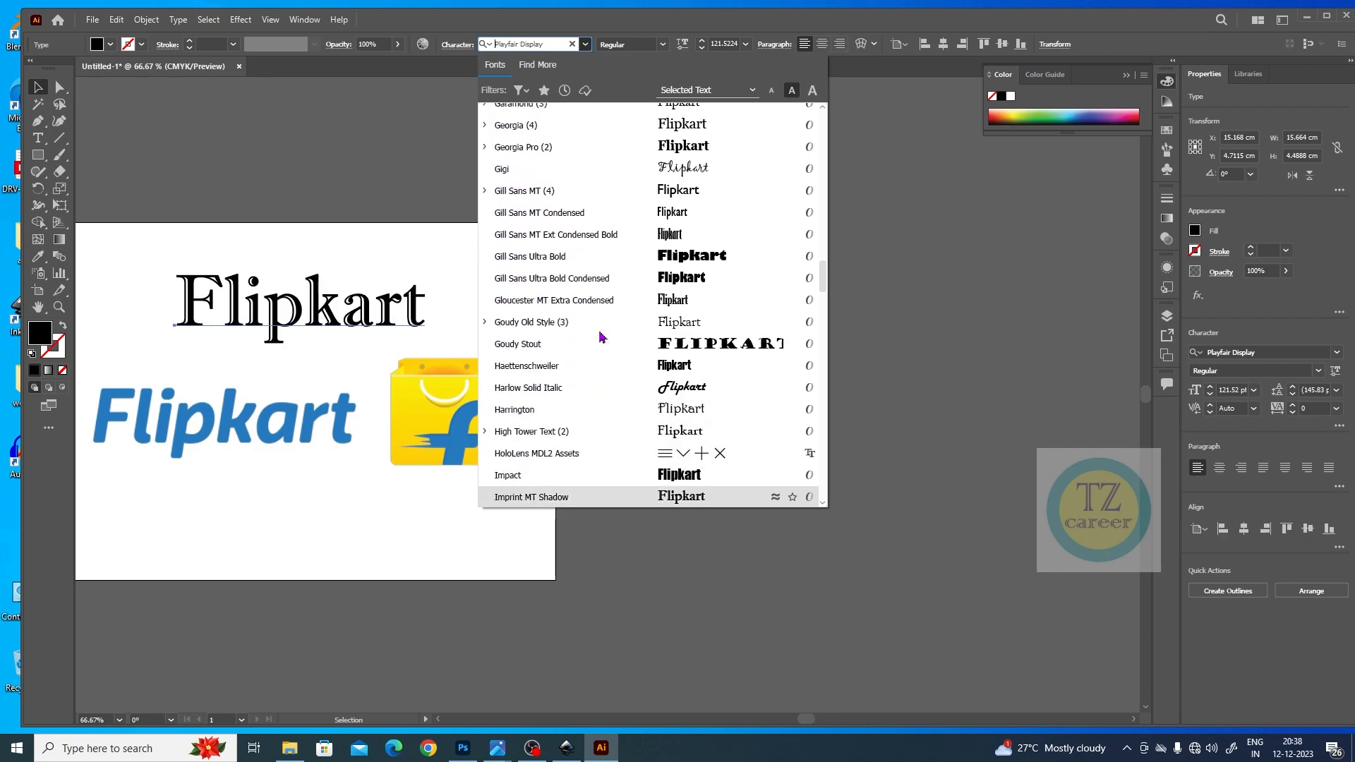
key(Down)
key(Down)
key(Down)
key(Down)
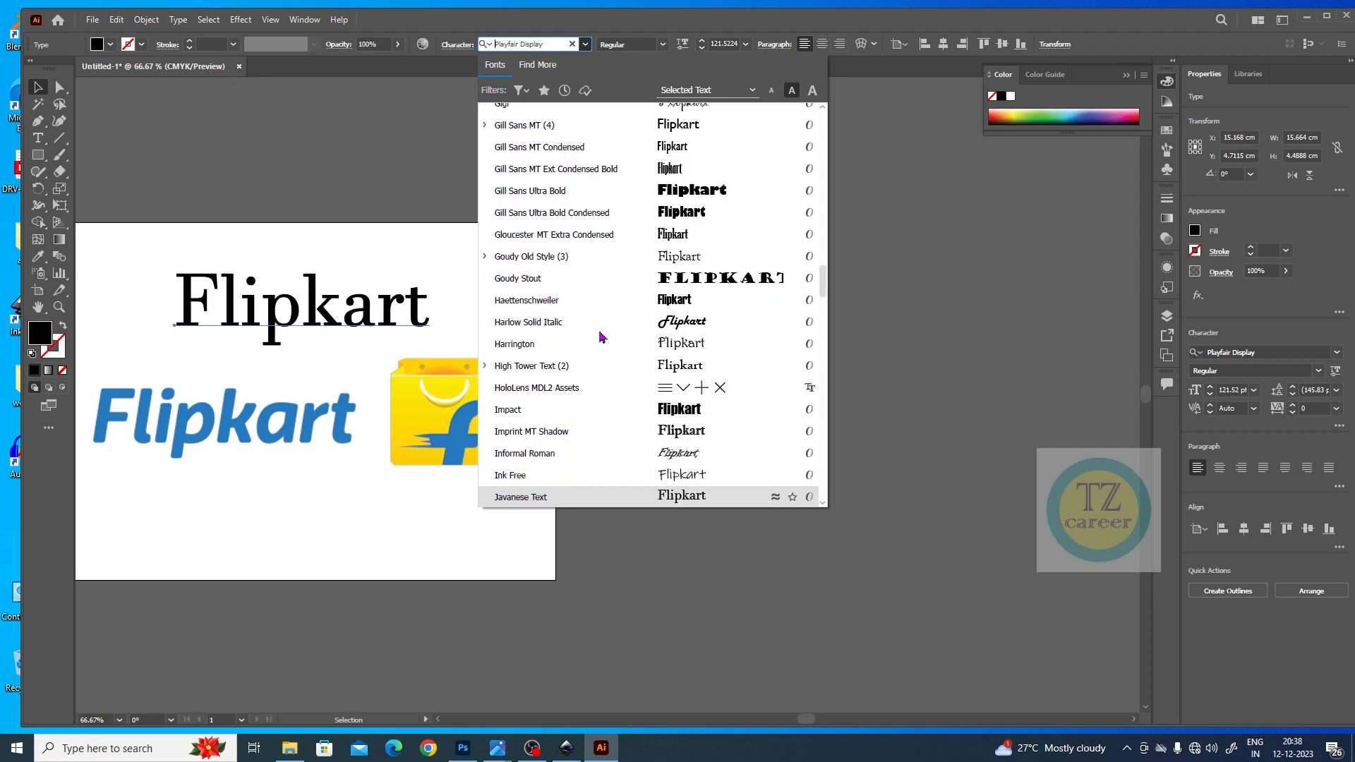
key(Down)
key(Down)
key(Down)
key(Down)
key(Down)
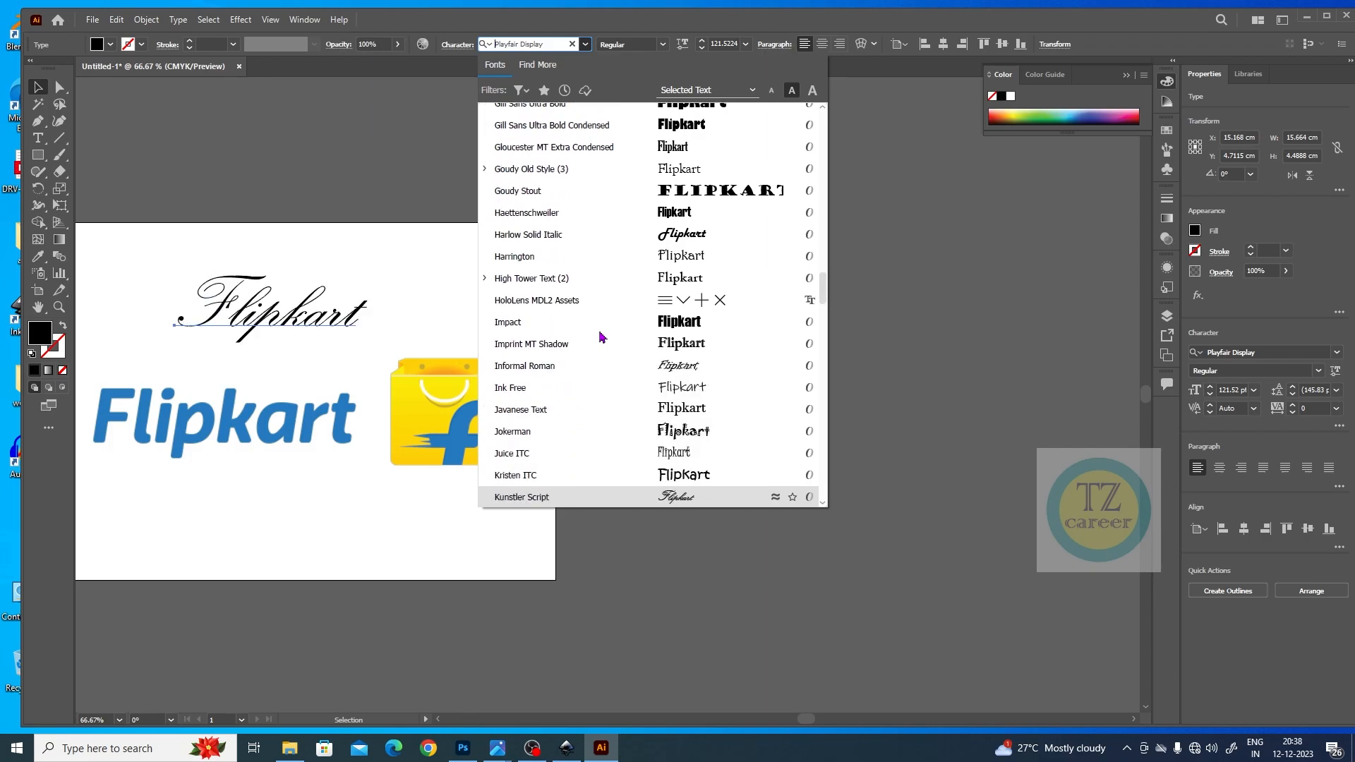
key(Down)
key(Down)
key(Down)
key(Down)
key(Down)
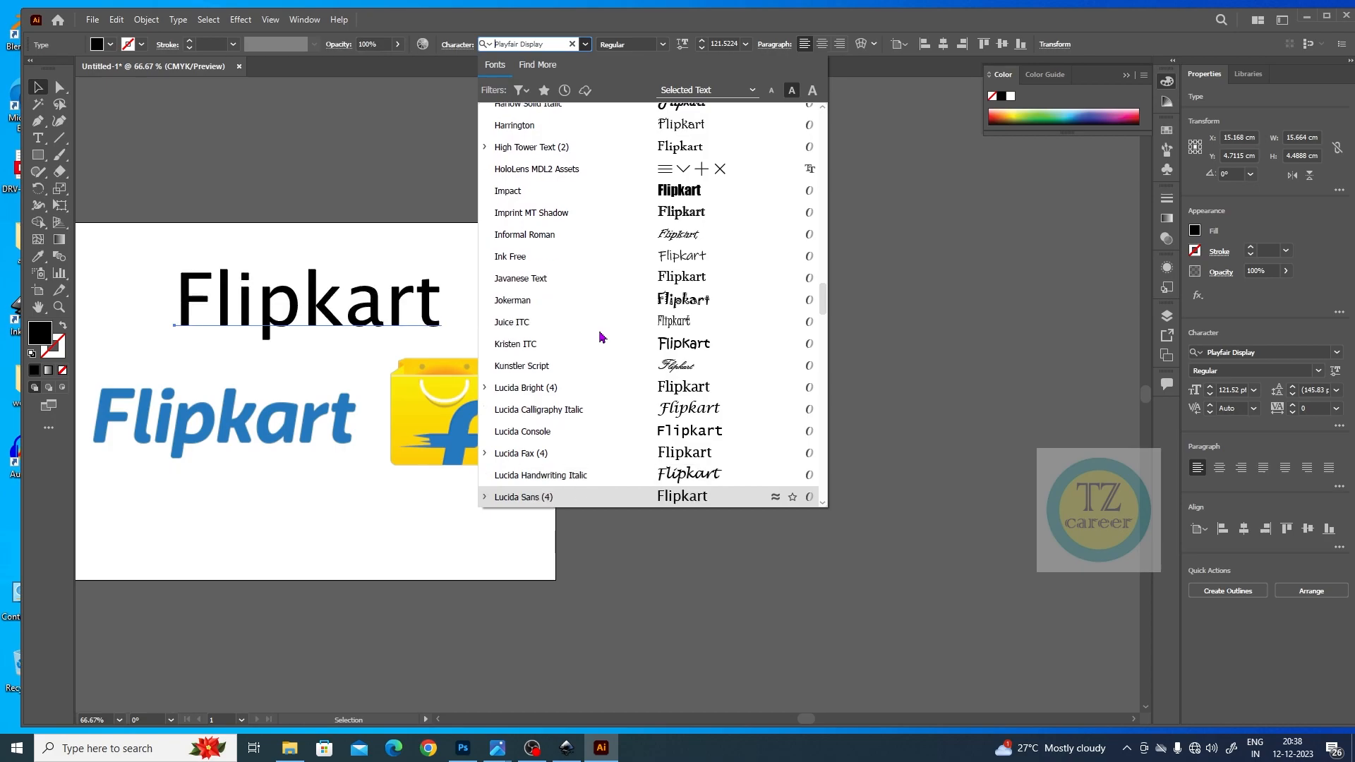
key(Down)
key(Down)
key(Down)
key(Down)
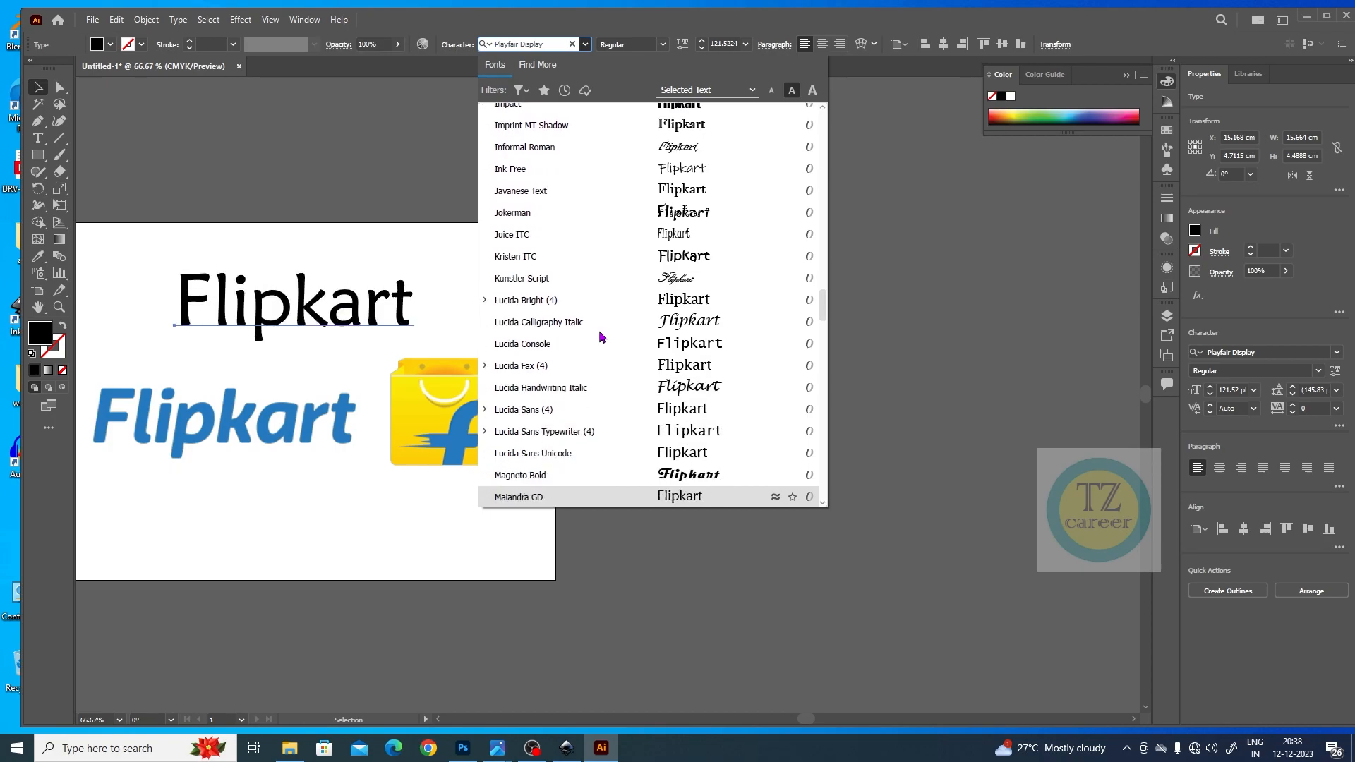
key(Down)
key(Down)
key(Down)
key(Down)
key(Down)
key(Down)
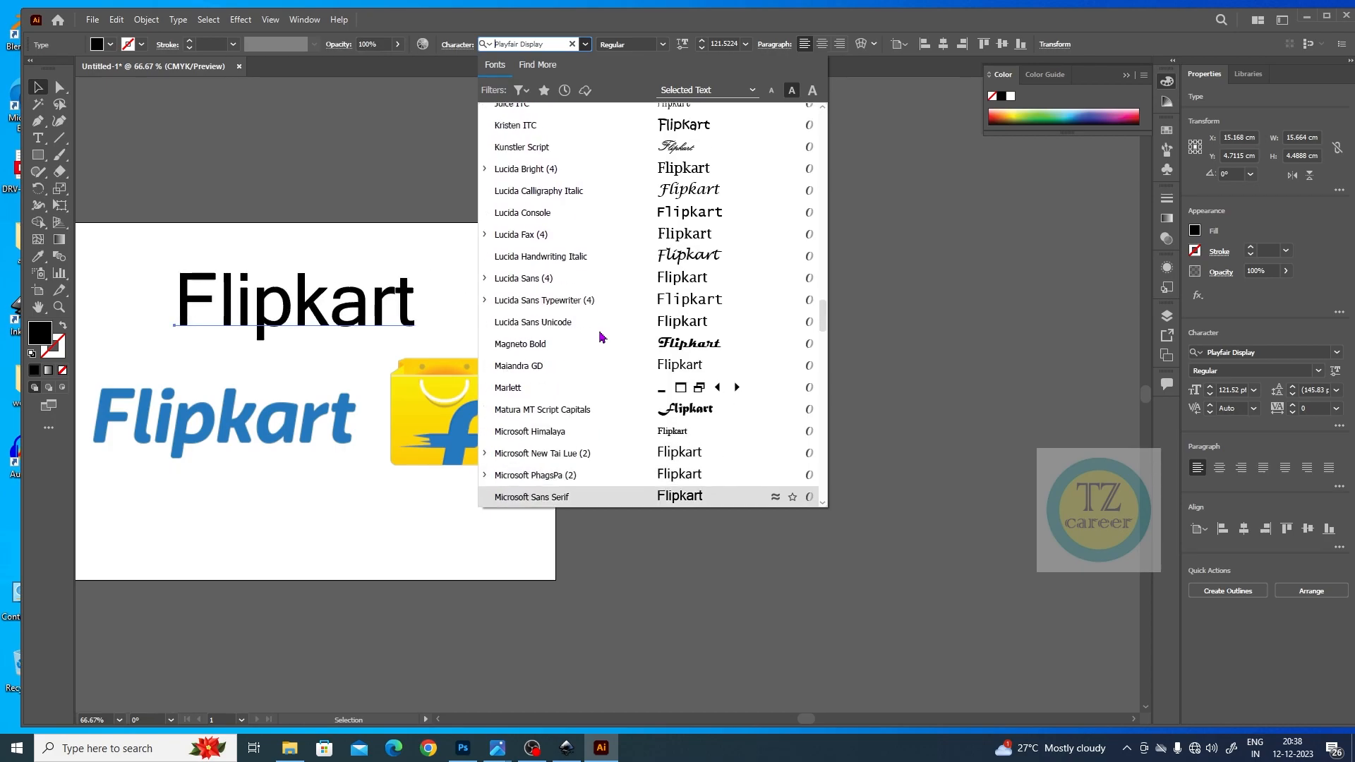
key(Down)
key(Down)
key(Down)
key(Down)
key(Down)
key(Down)
key(Down)
key(Down)
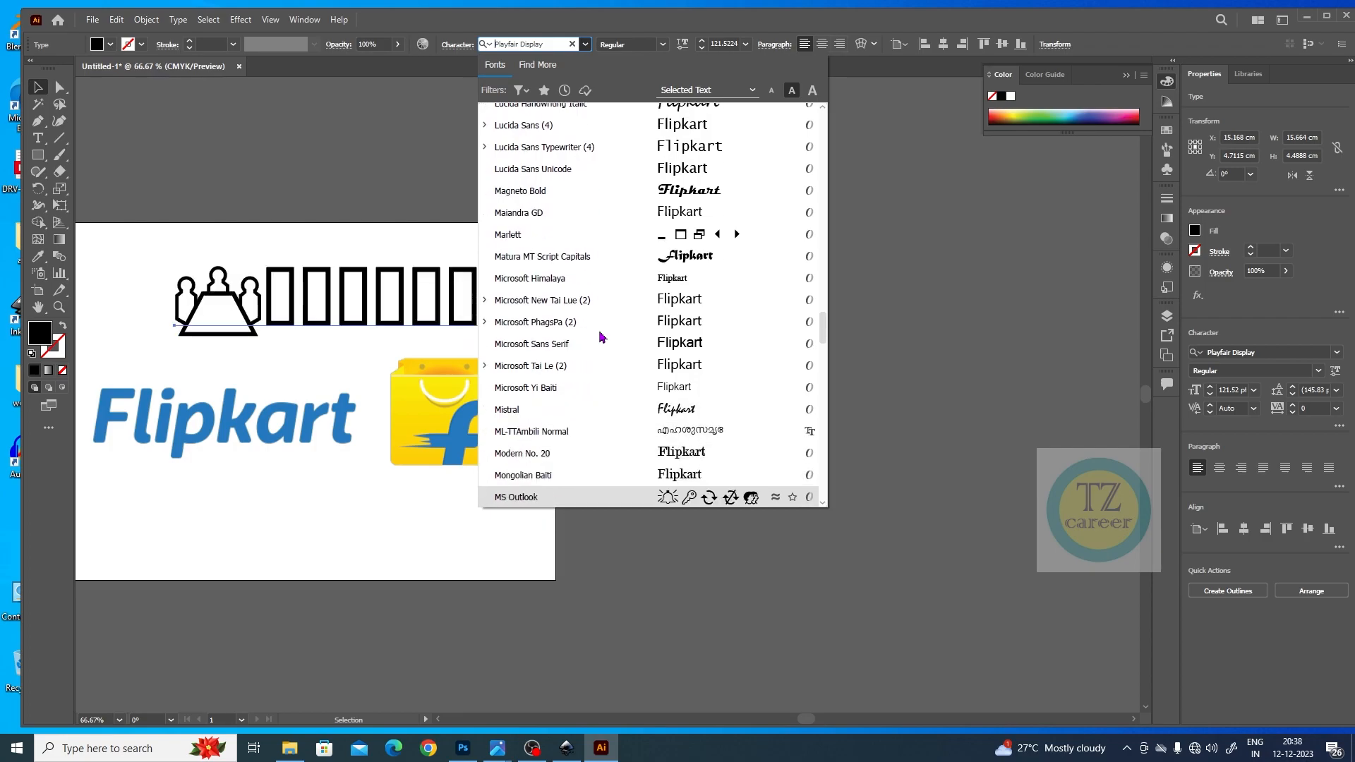
key(Down)
key(Down)
key(Down)
key(Down)
key(Down)
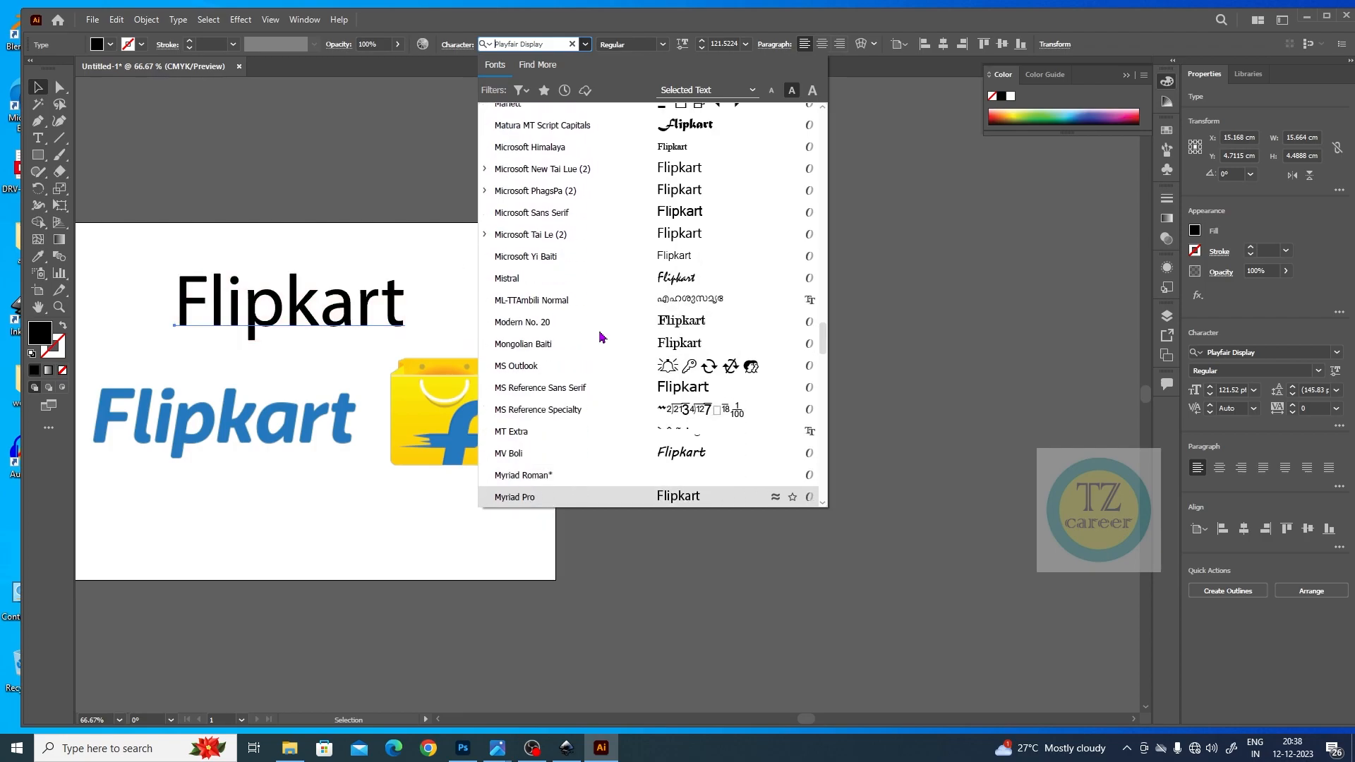
key(Down)
key(Down)
key(Down)
key(Down)
key(Down)
key(Down)
key(Down)
key(Down)
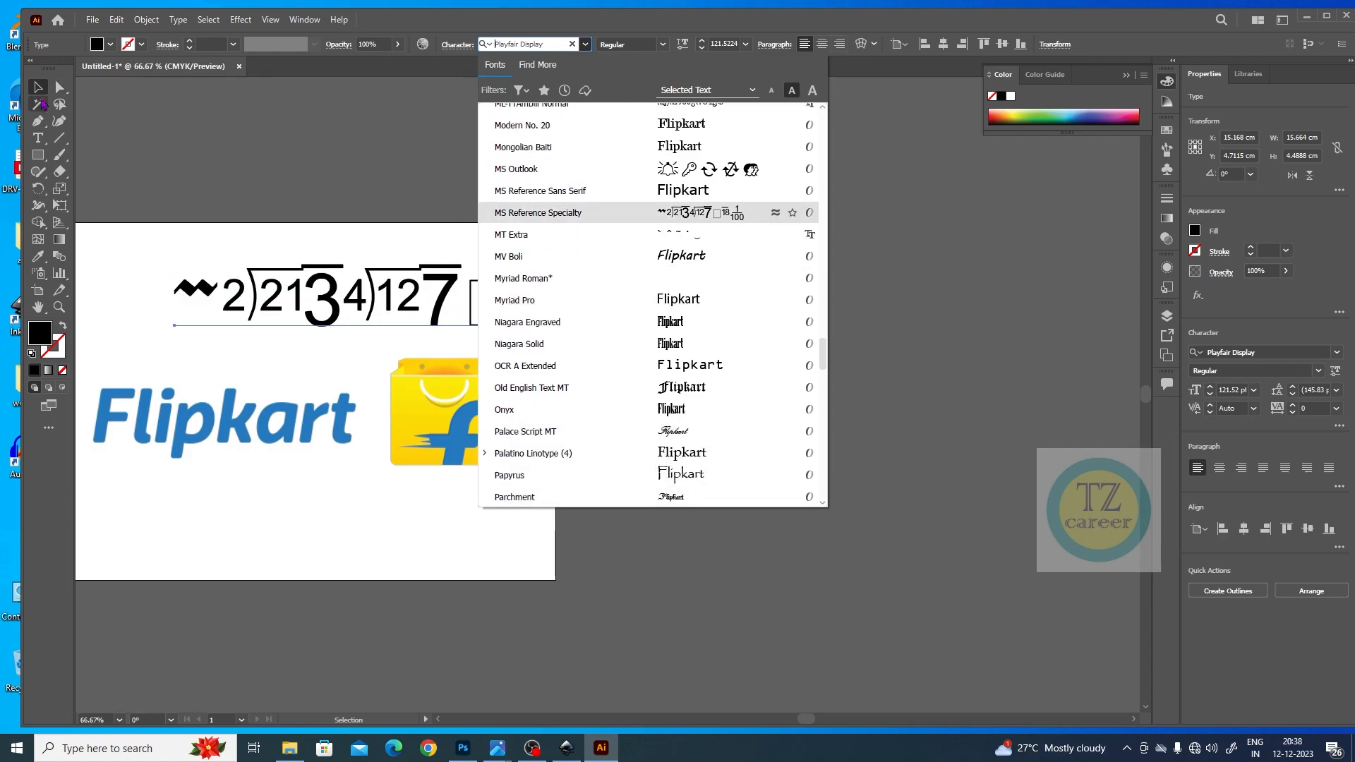
Delete the black Flipkart text from the artboard.
click(40, 93)
key(Delete)
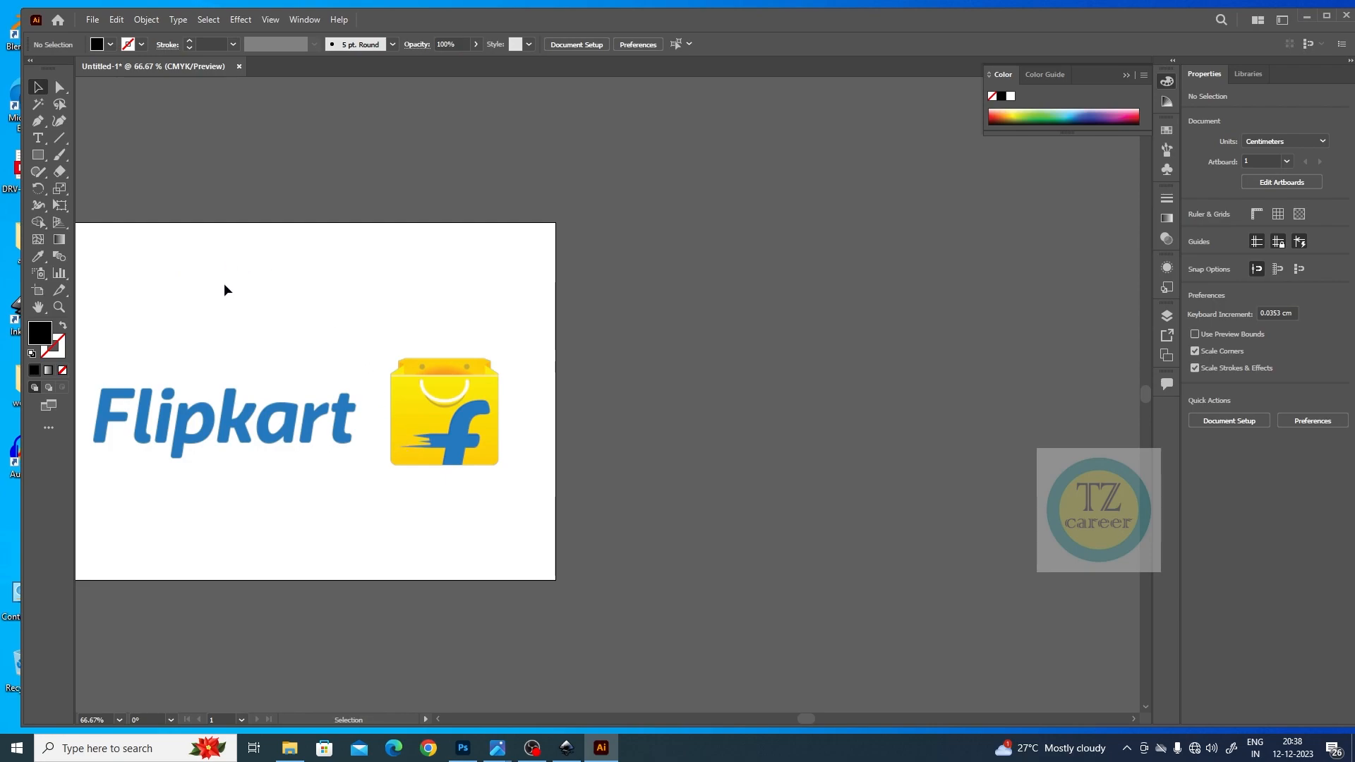
Prepare the Pen tool for tracing the blue letter F, with no fill and a black 0.25 pt stroke.
key(ctrl+plus)
key(ctrl+plus)
key(ctrl+plus)
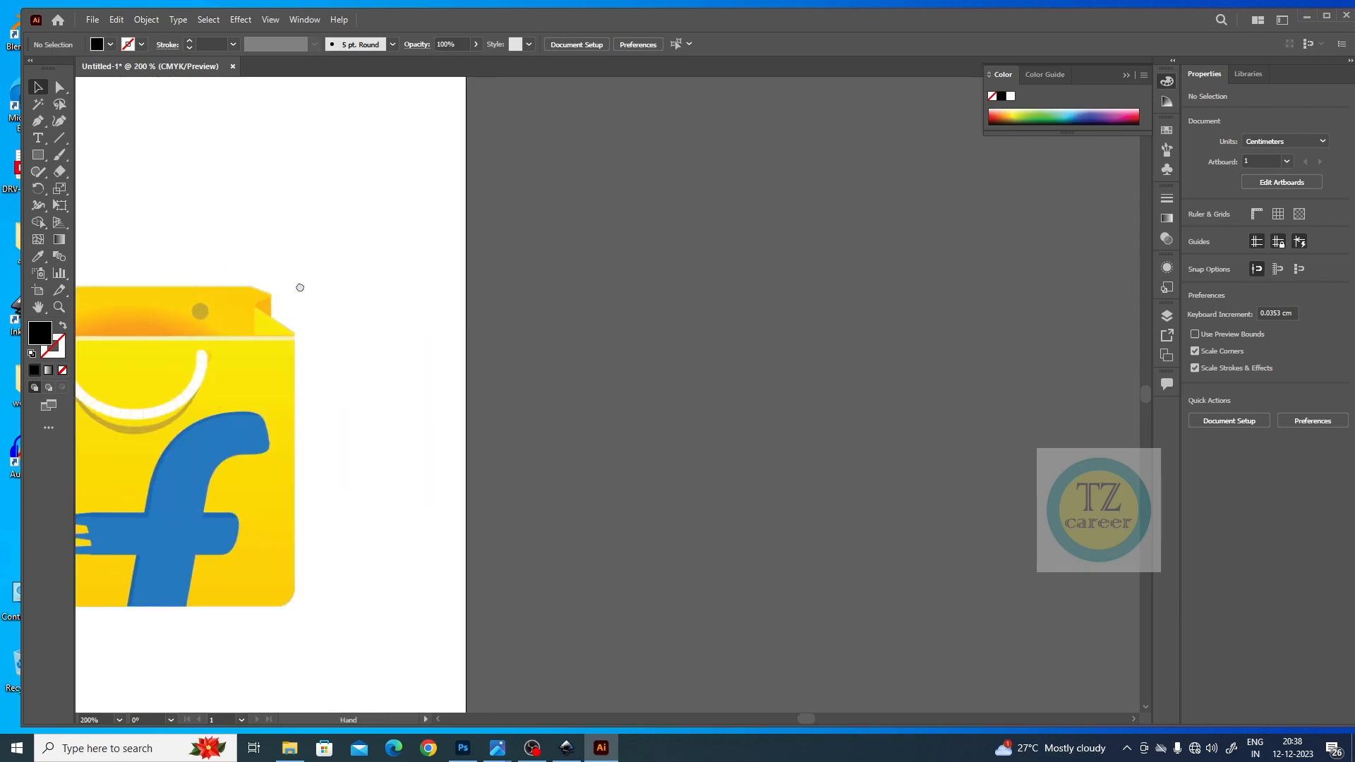
drag(272, 287, 767, 277)
drag(442, 393, 819, 373)
drag(511, 375, 825, 320)
drag(578, 330, 576, 299)
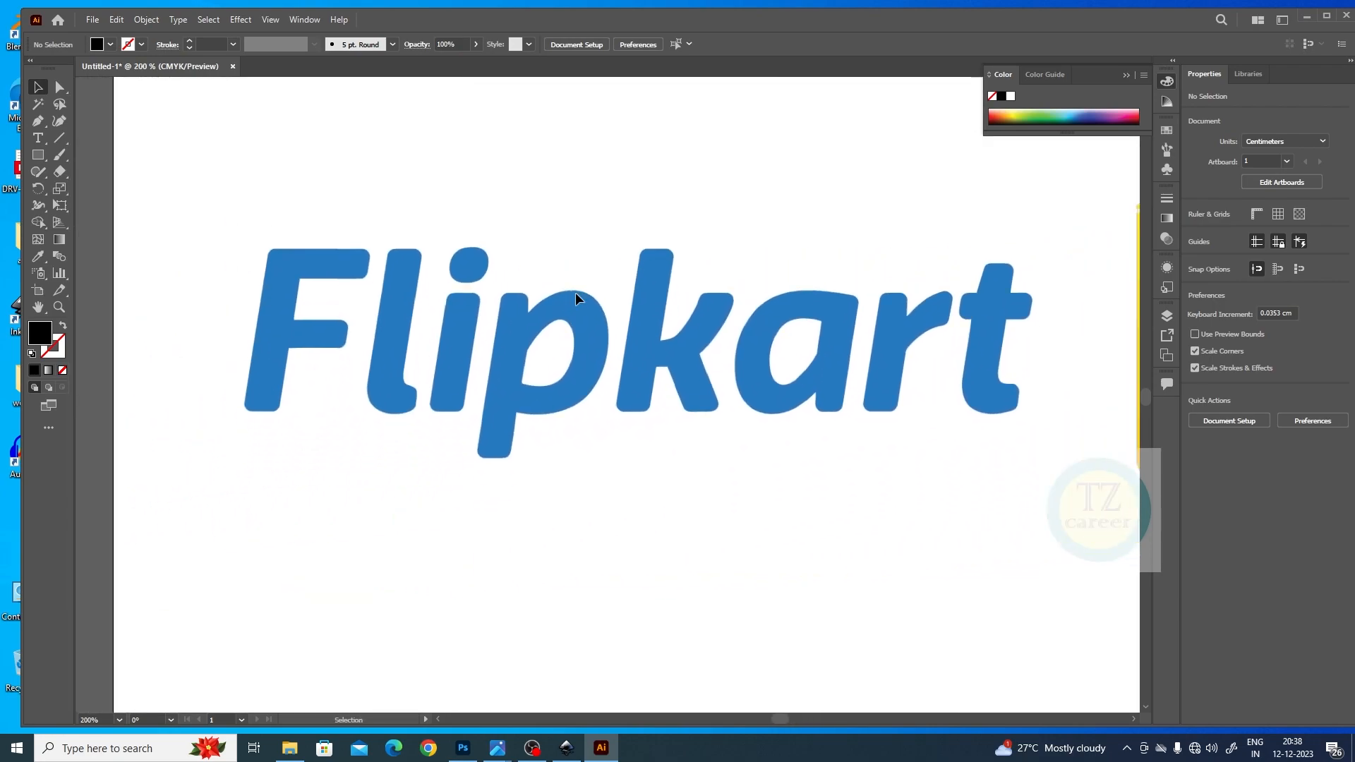
key(ctrl+plus)
key(ctrl+plus)
key(ctrl+plus)
drag(493, 328, 779, 423)
drag(494, 374, 776, 529)
drag(621, 416, 755, 360)
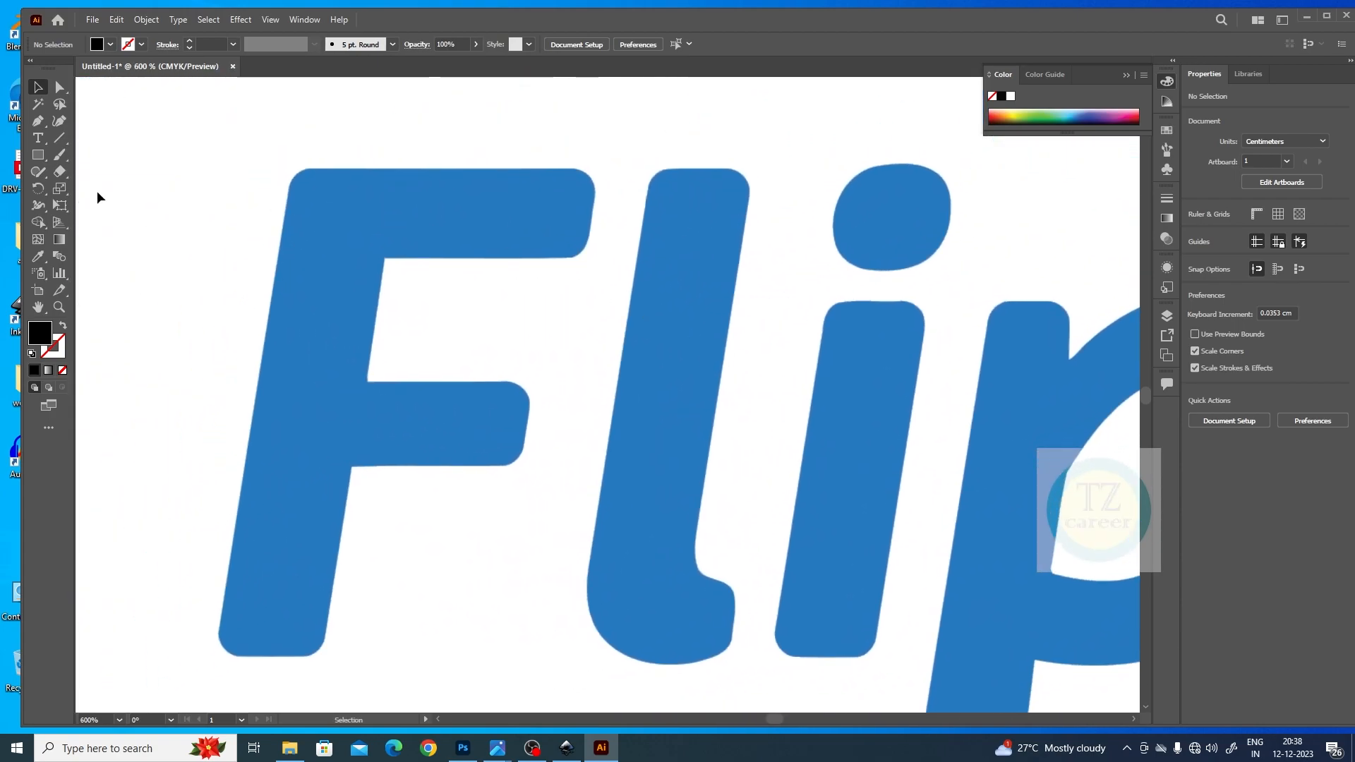
drag(32, 121, 91, 122)
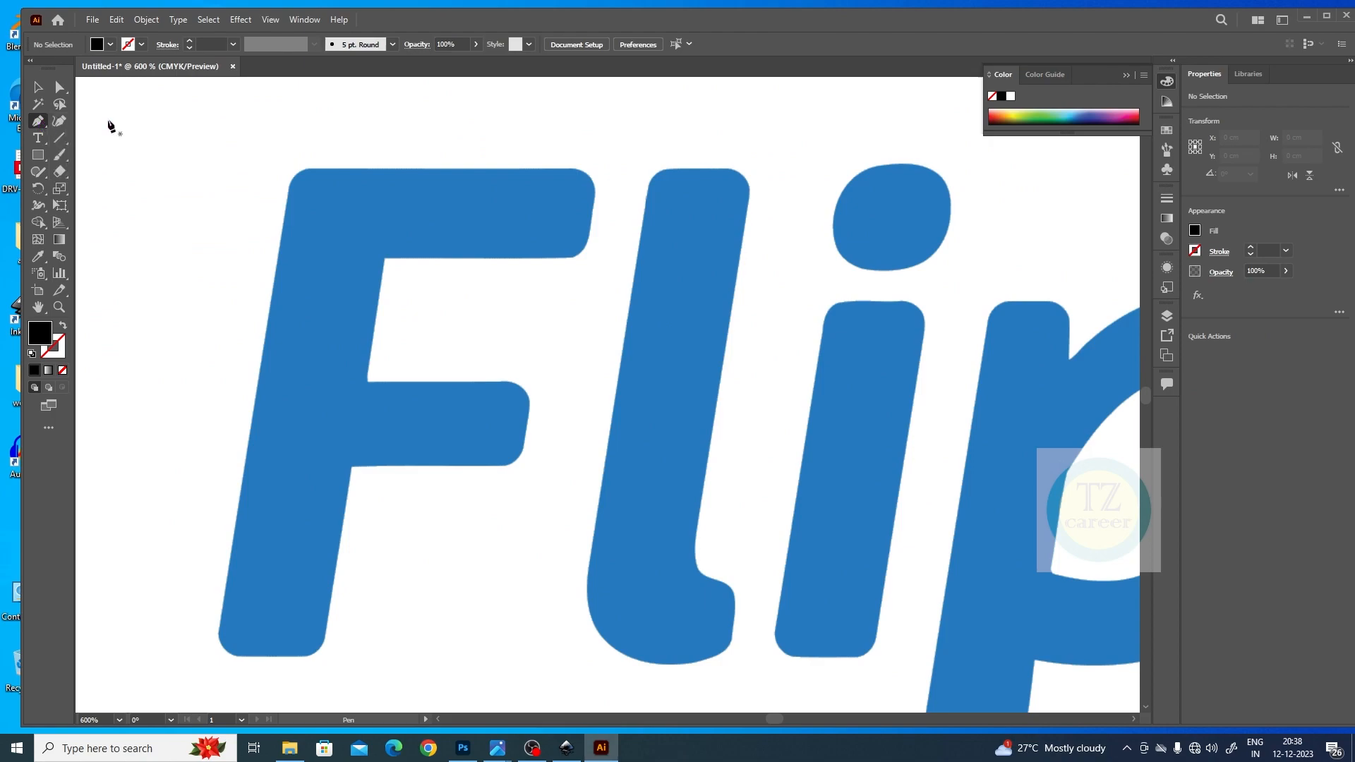
click(385, 261)
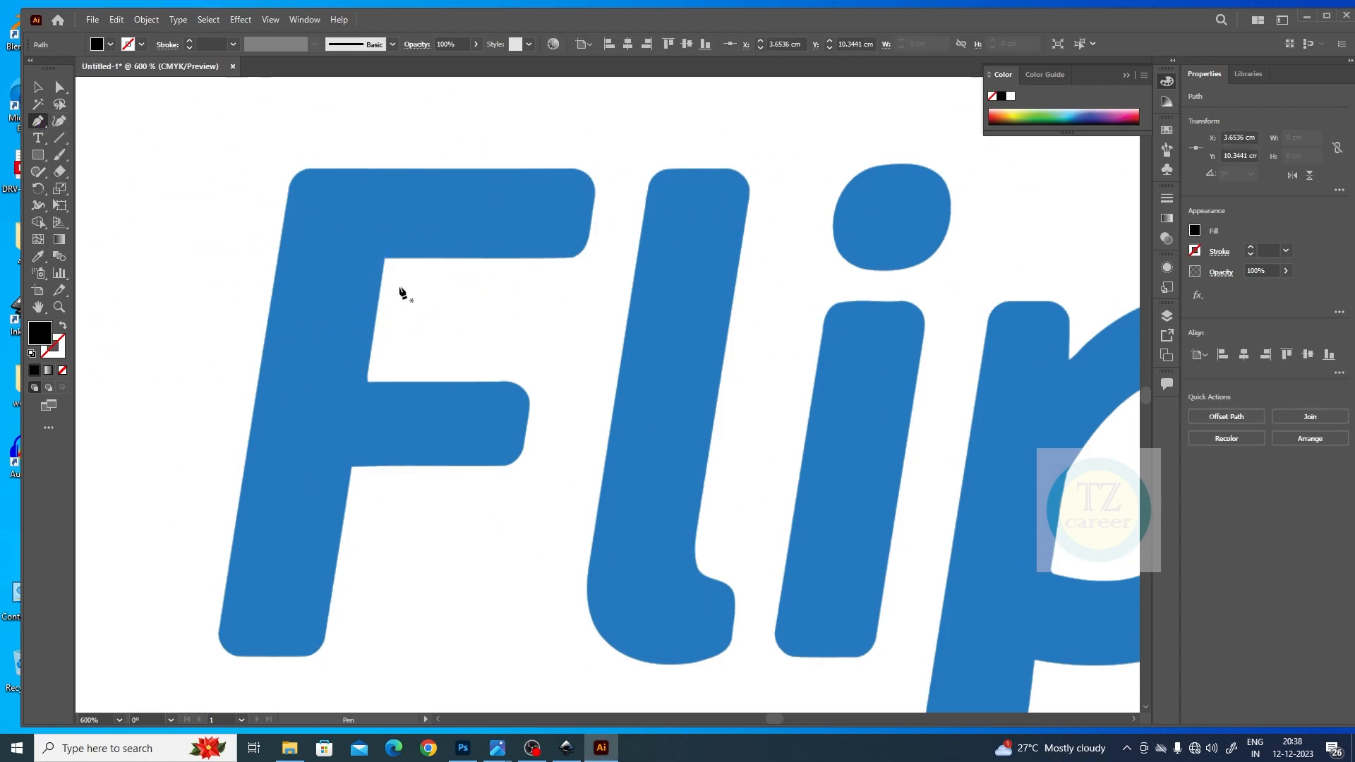
key(ctrl+z)
click(63, 326)
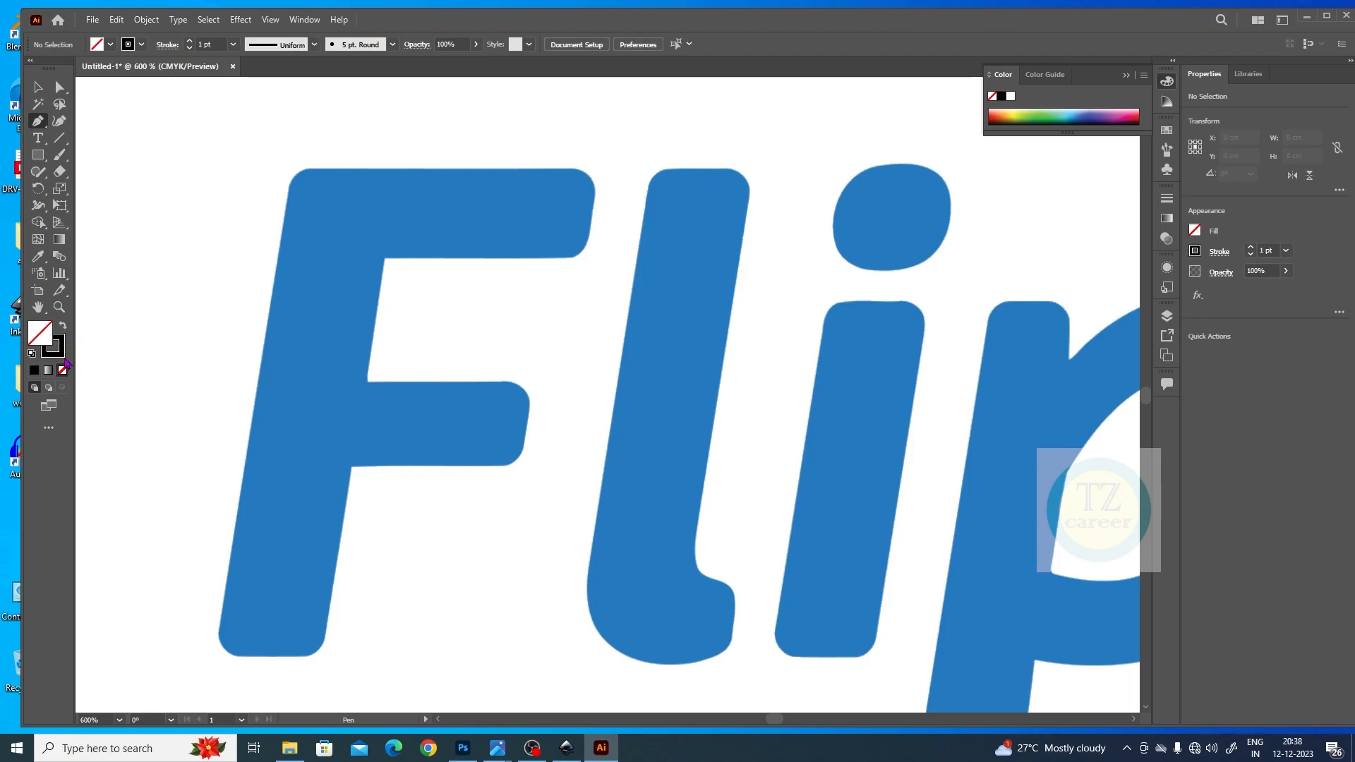
click(58, 355)
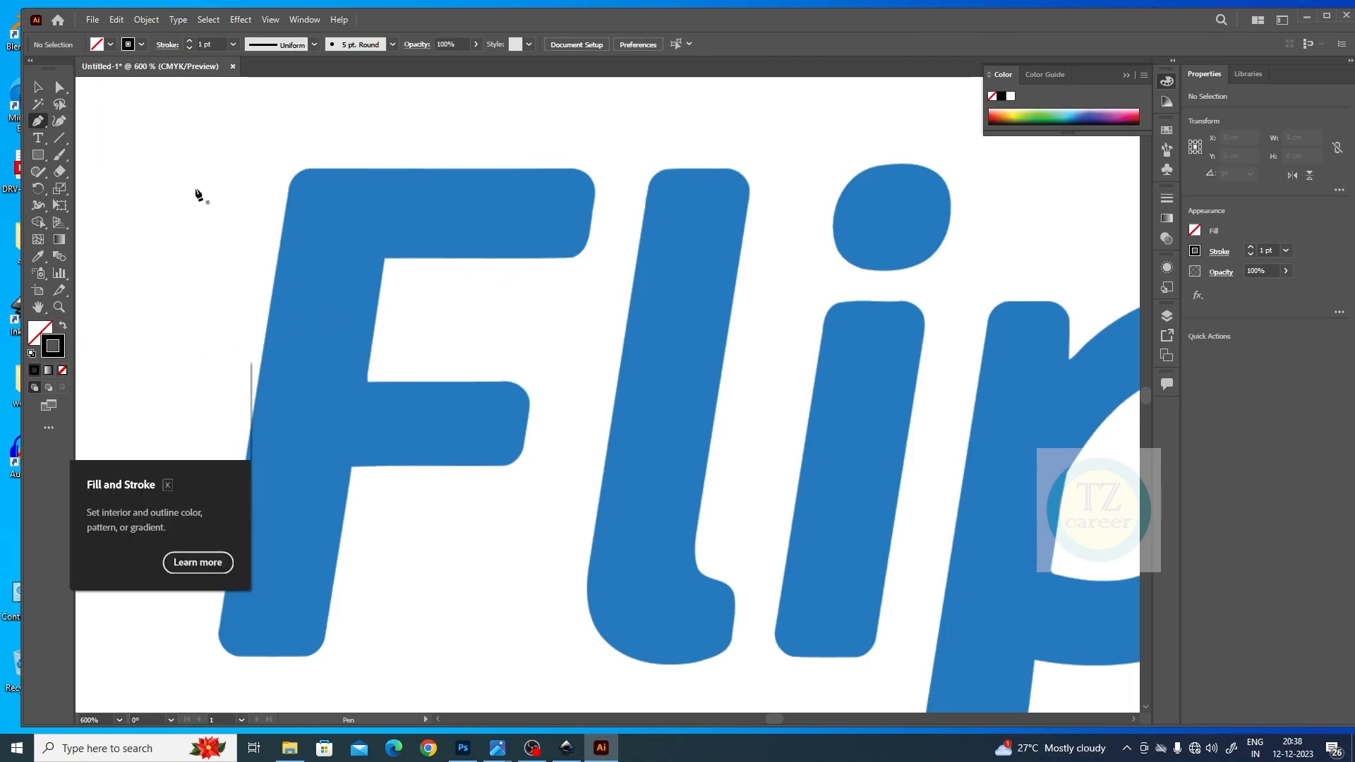
click(233, 45)
click(244, 58)
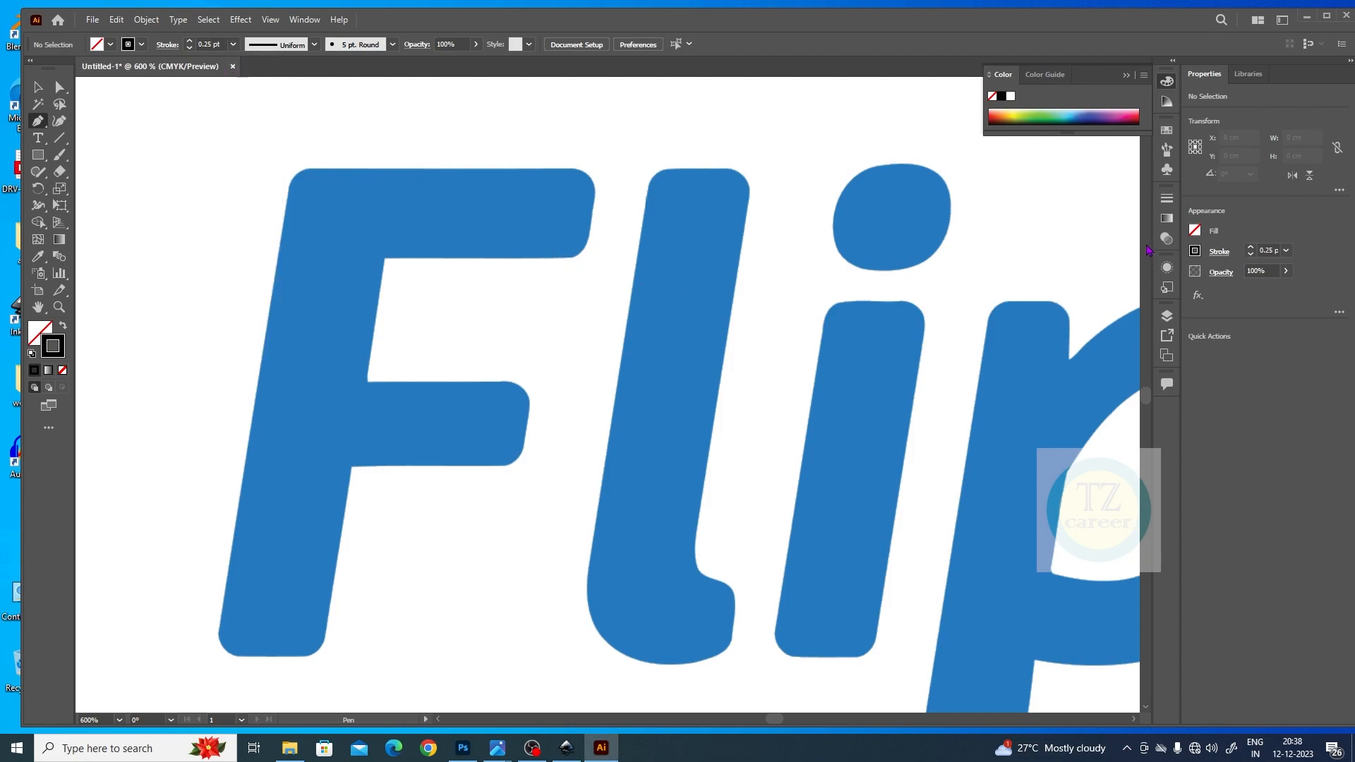
Give the Pen tool's stroke round caps and round corner joins.
key(F7)
key(F7)
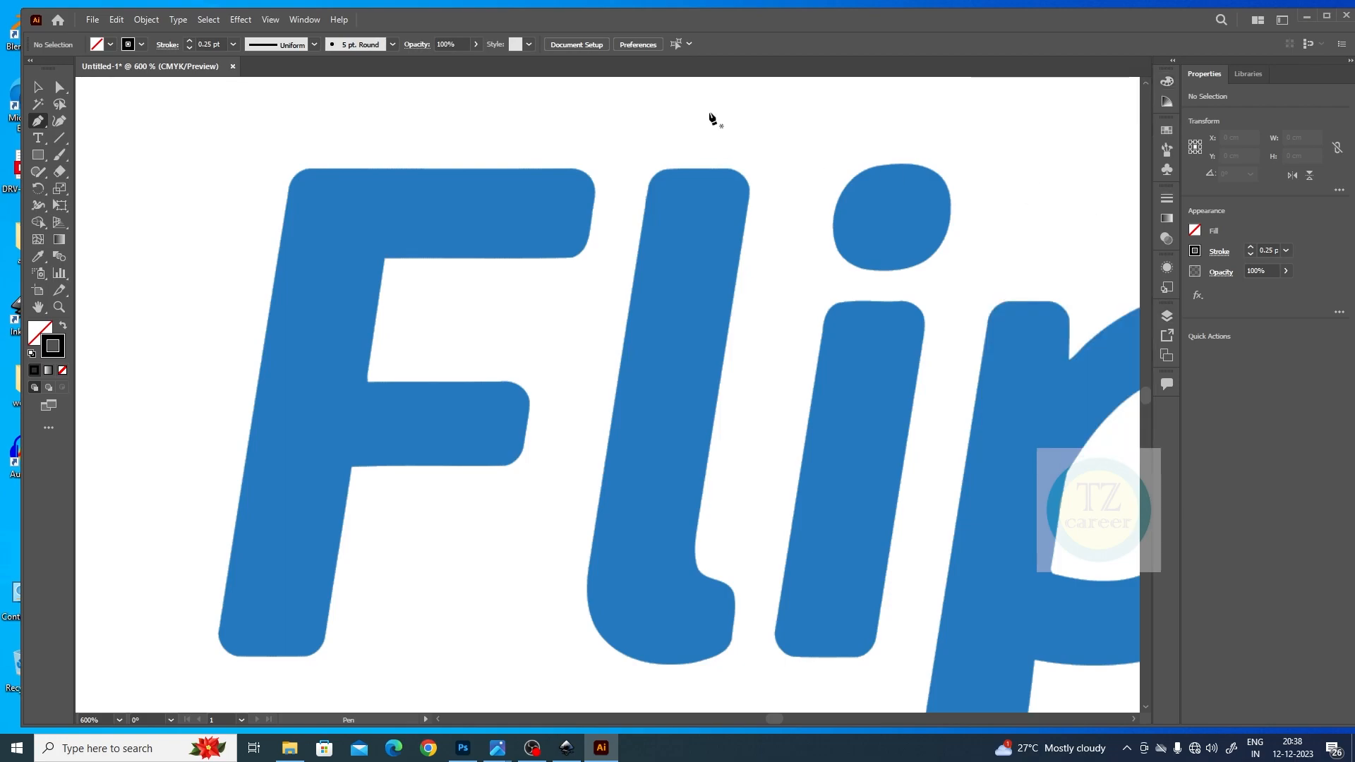
click(305, 21)
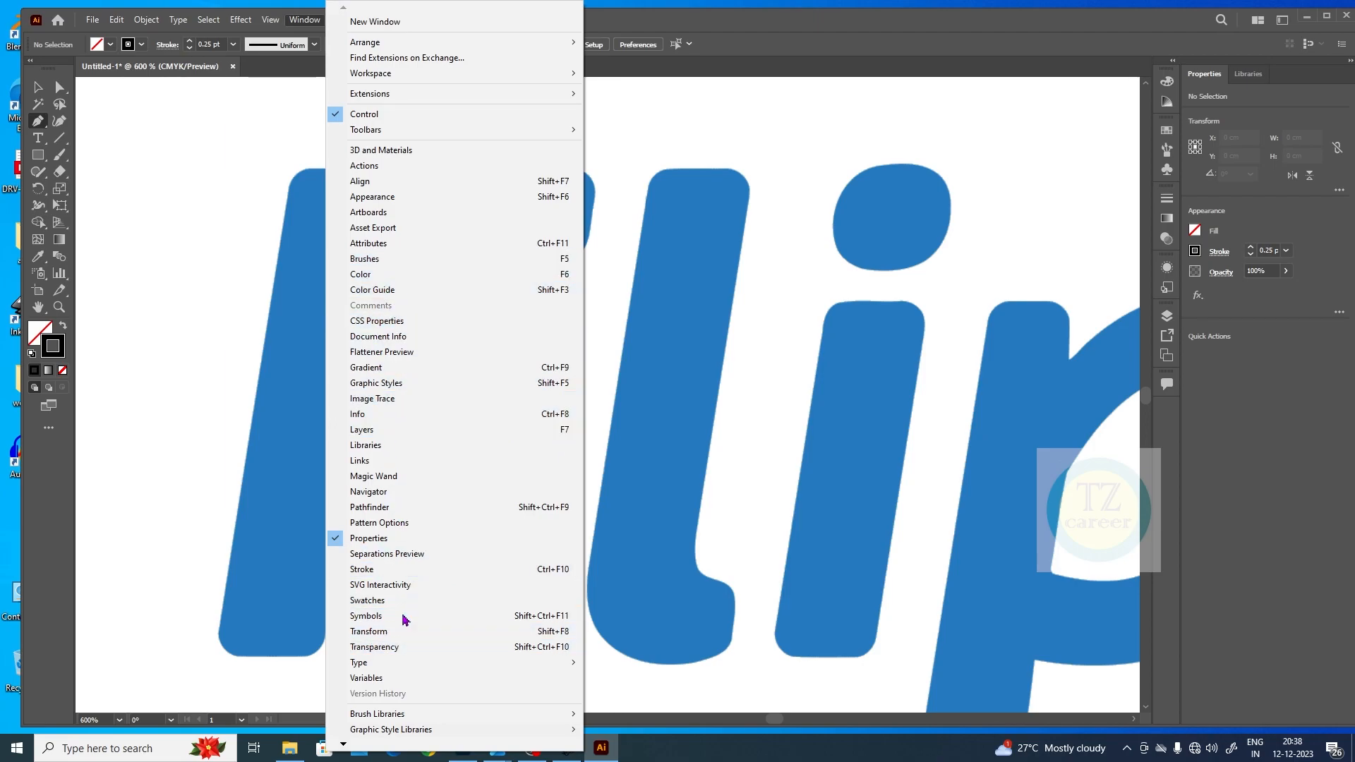
click(387, 572)
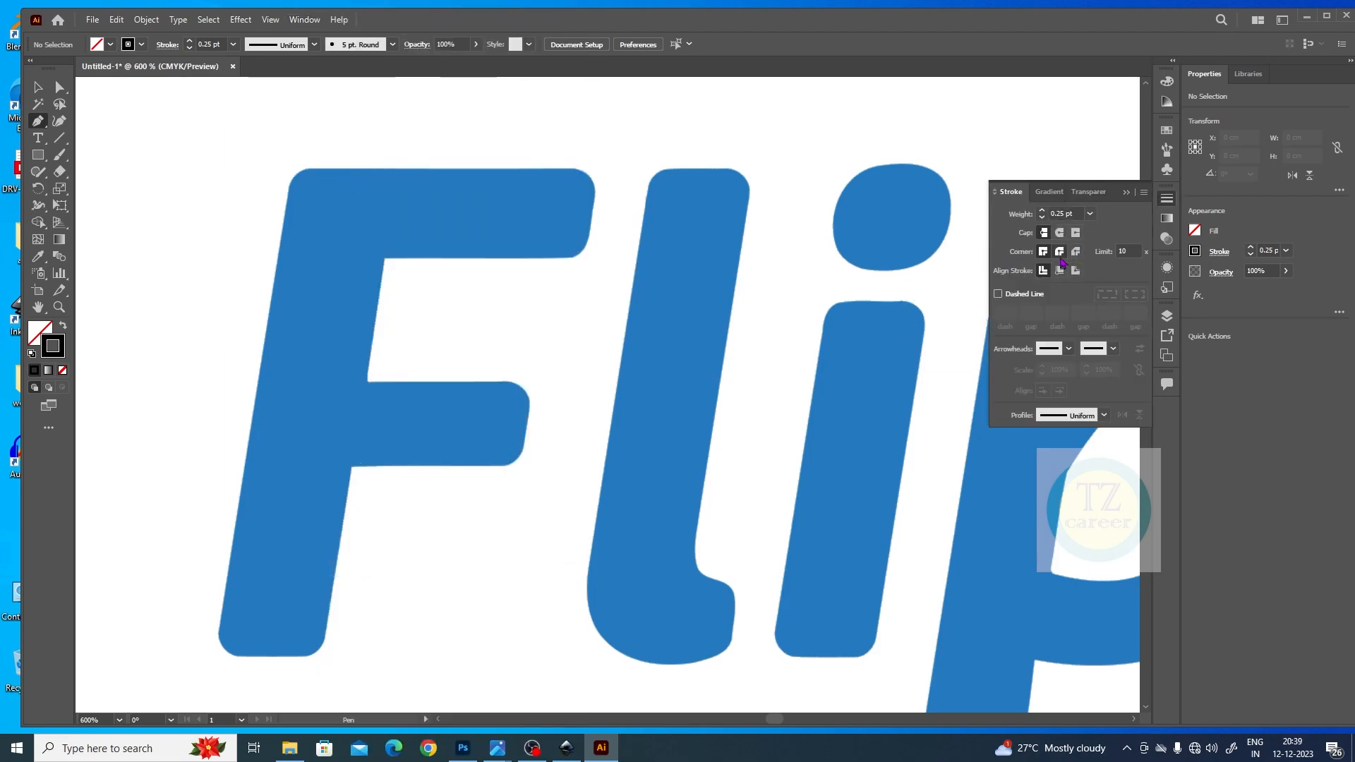
click(1060, 253)
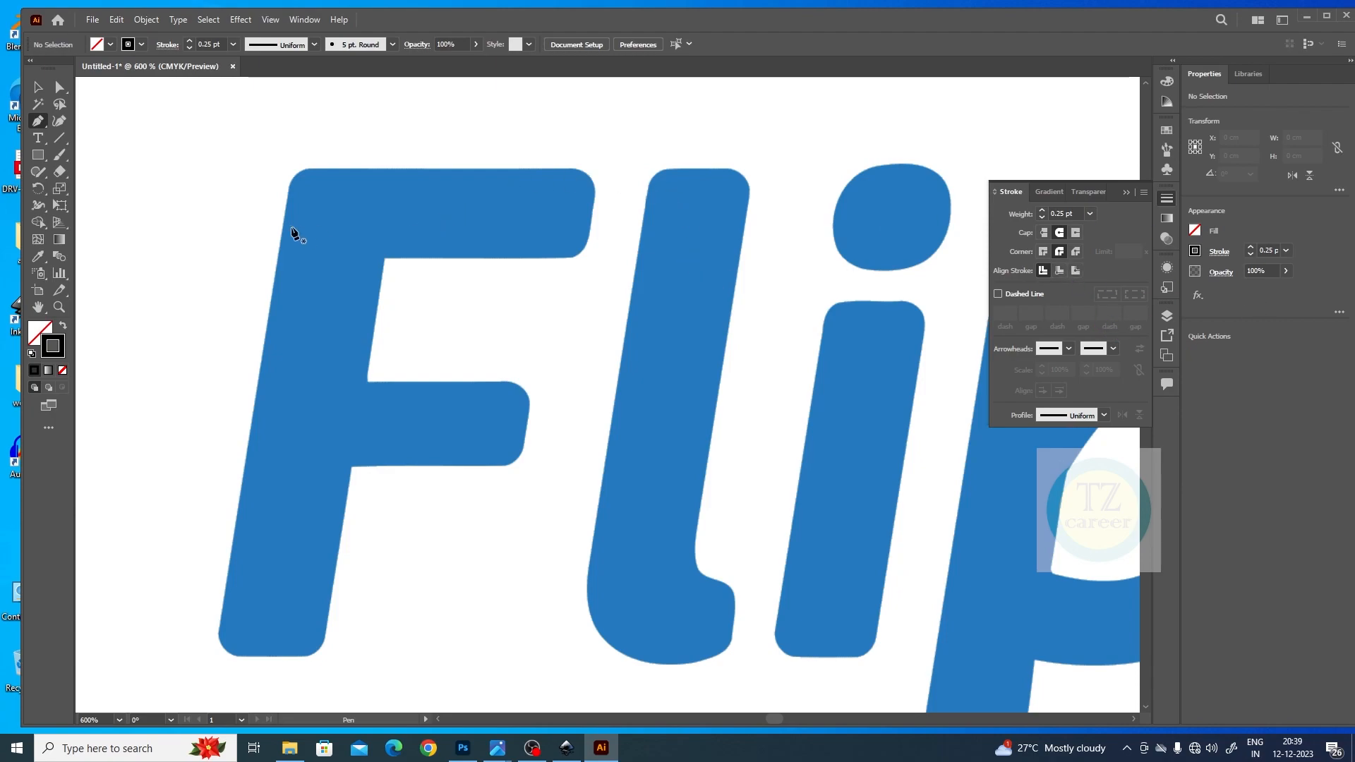
Trace the blue letter F with the Pen tool as a closed, straight-sided path with one anchor point at each corner.
click(576, 171)
click(306, 171)
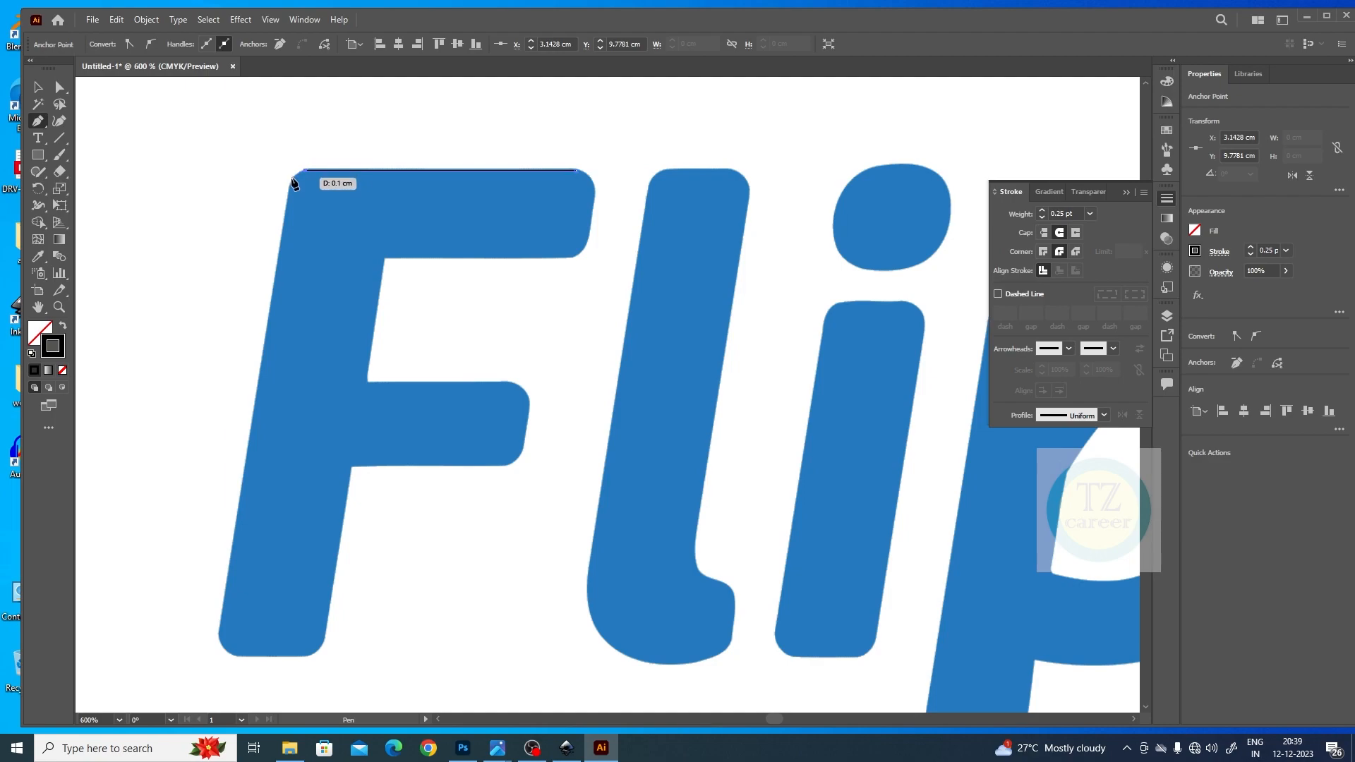
click(223, 650)
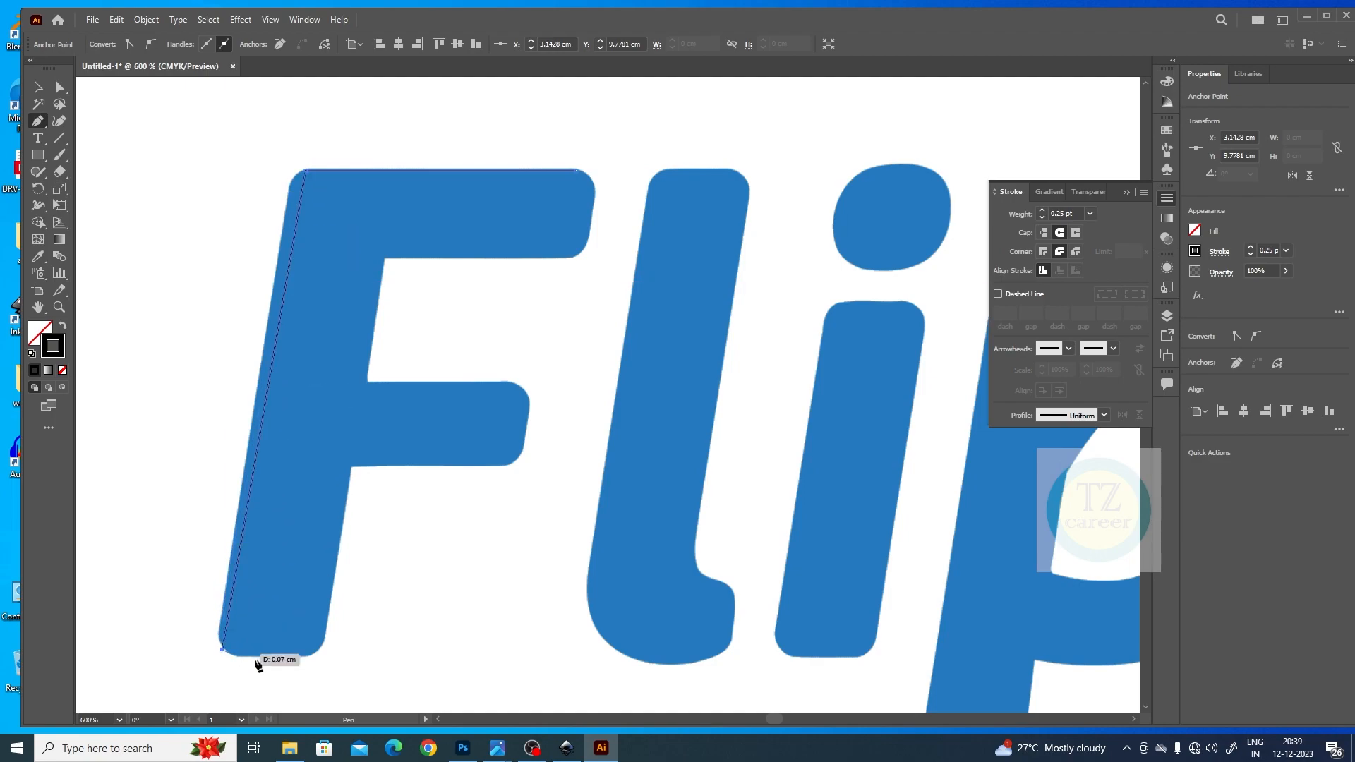
click(319, 654)
click(351, 465)
click(517, 462)
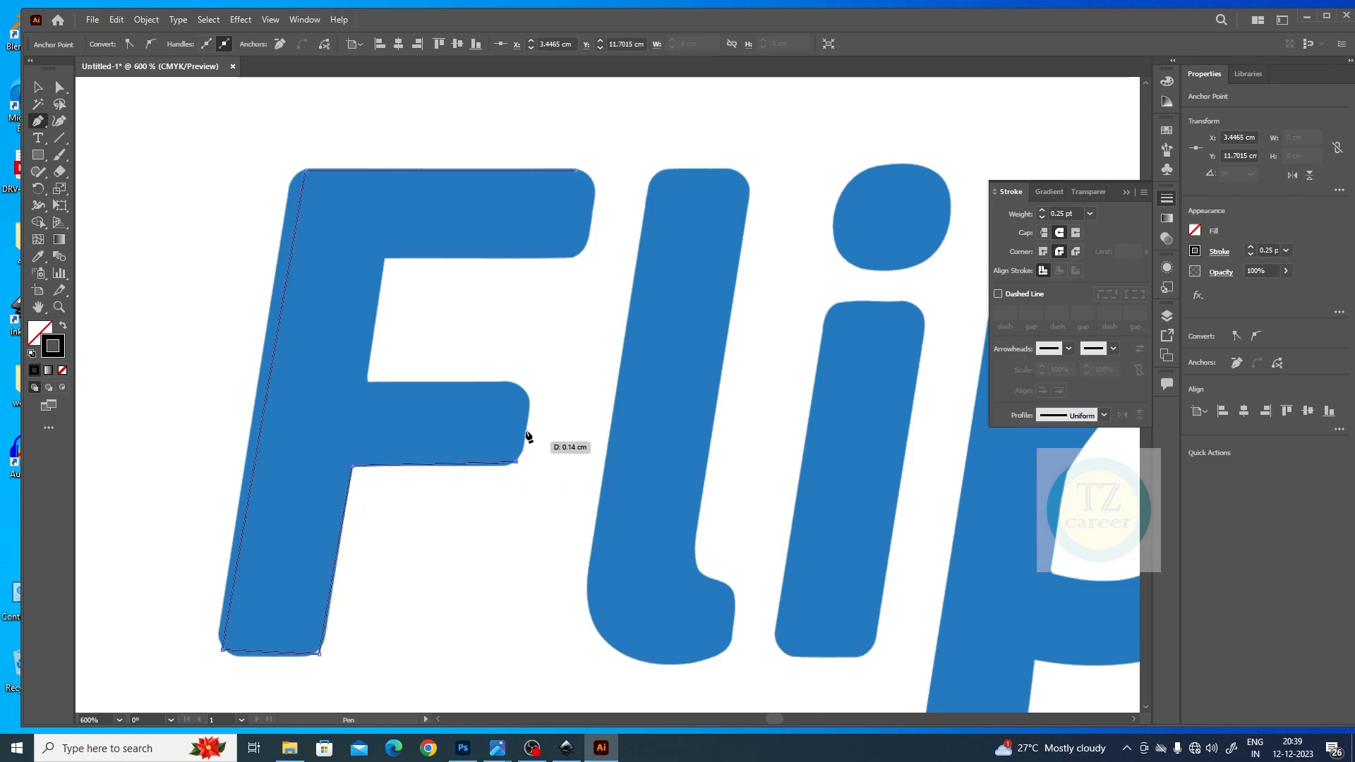
click(528, 392)
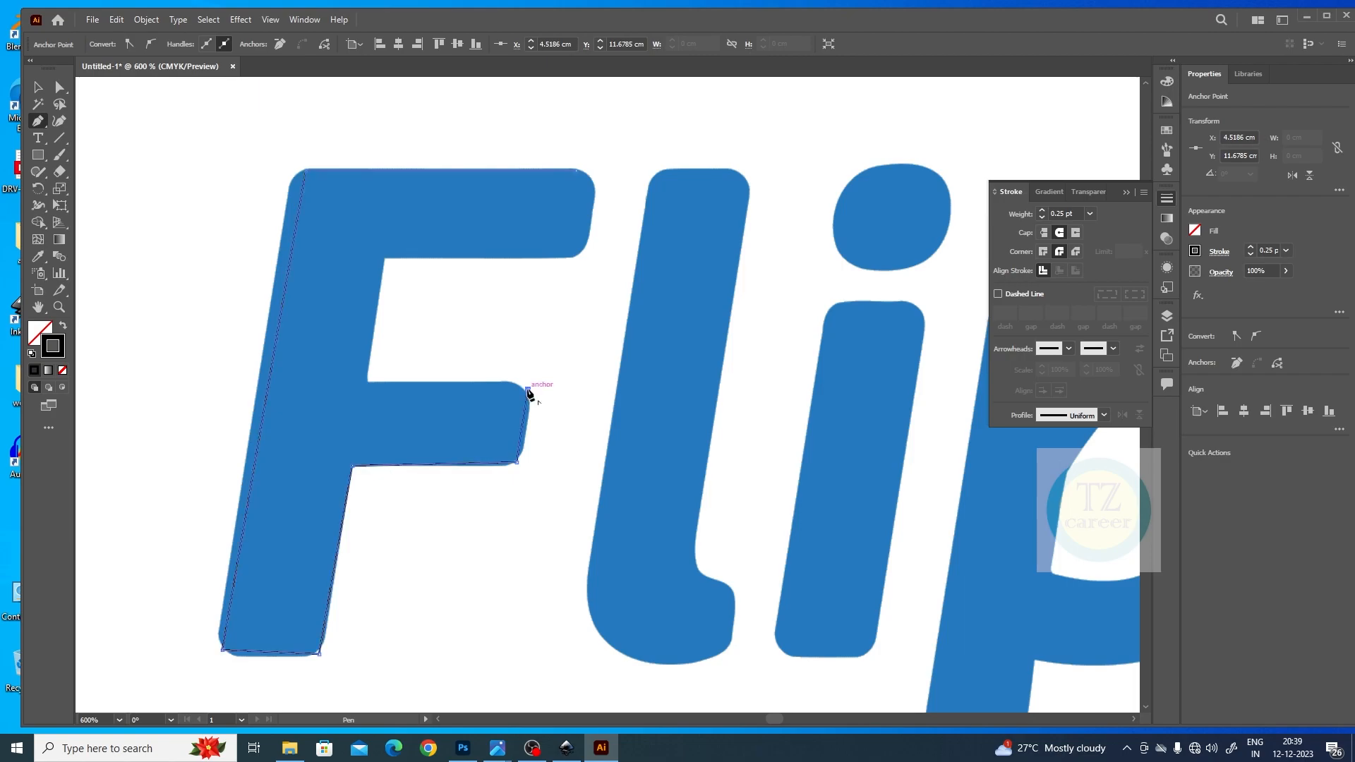
click(367, 382)
click(383, 260)
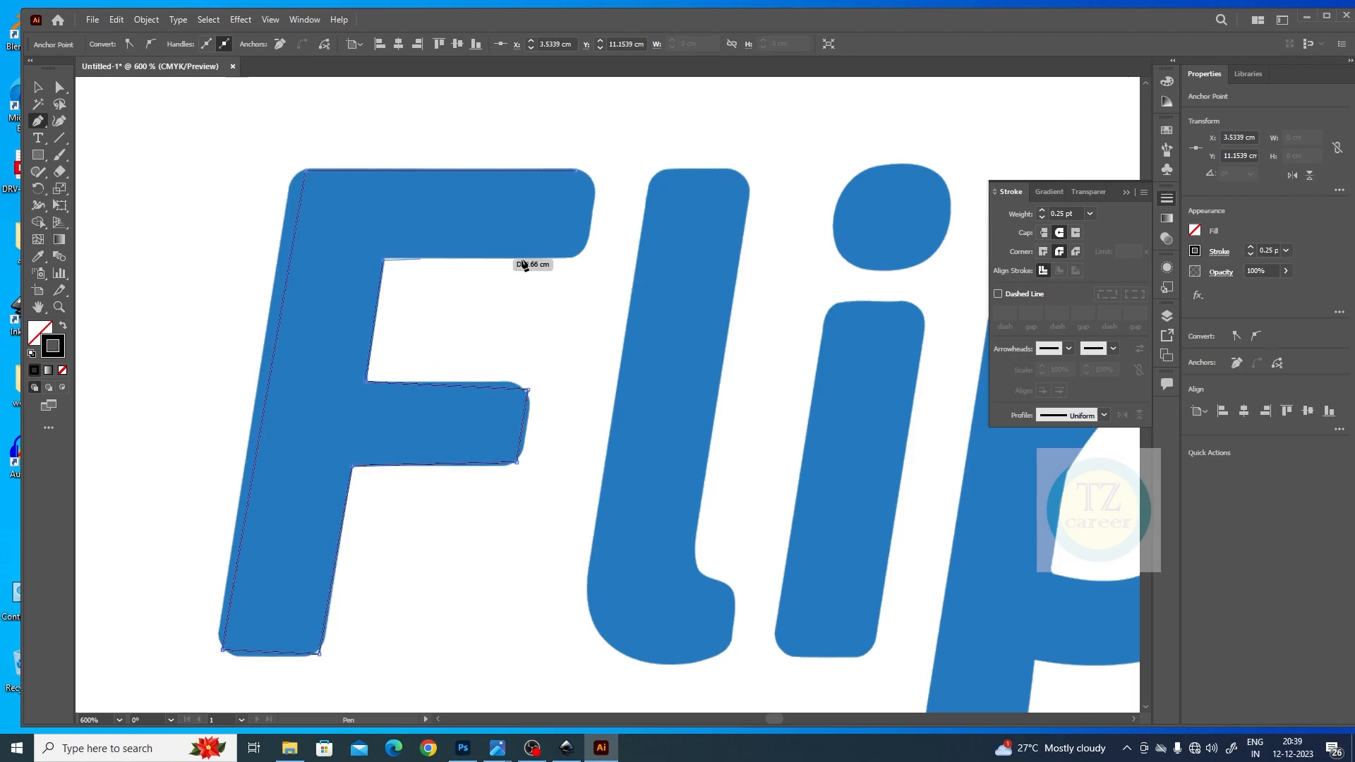
click(576, 258)
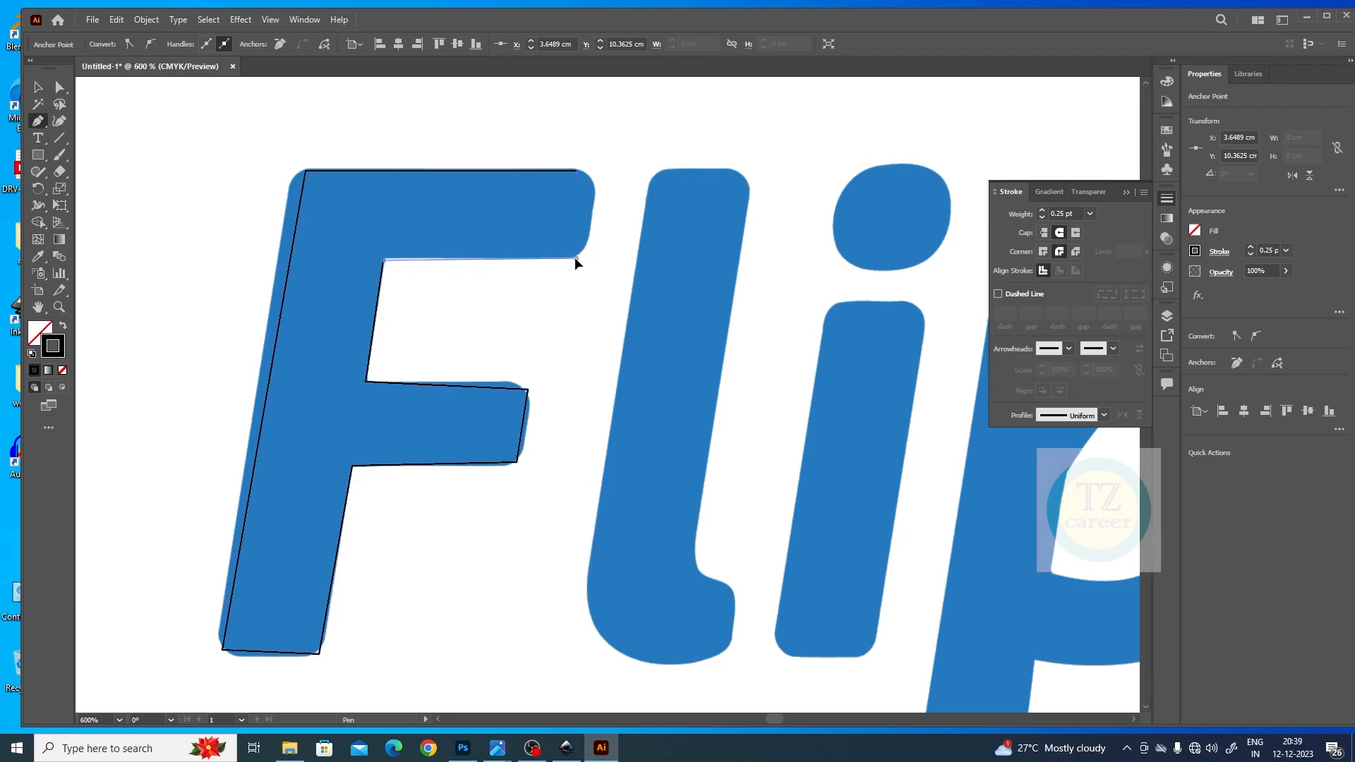
click(577, 171)
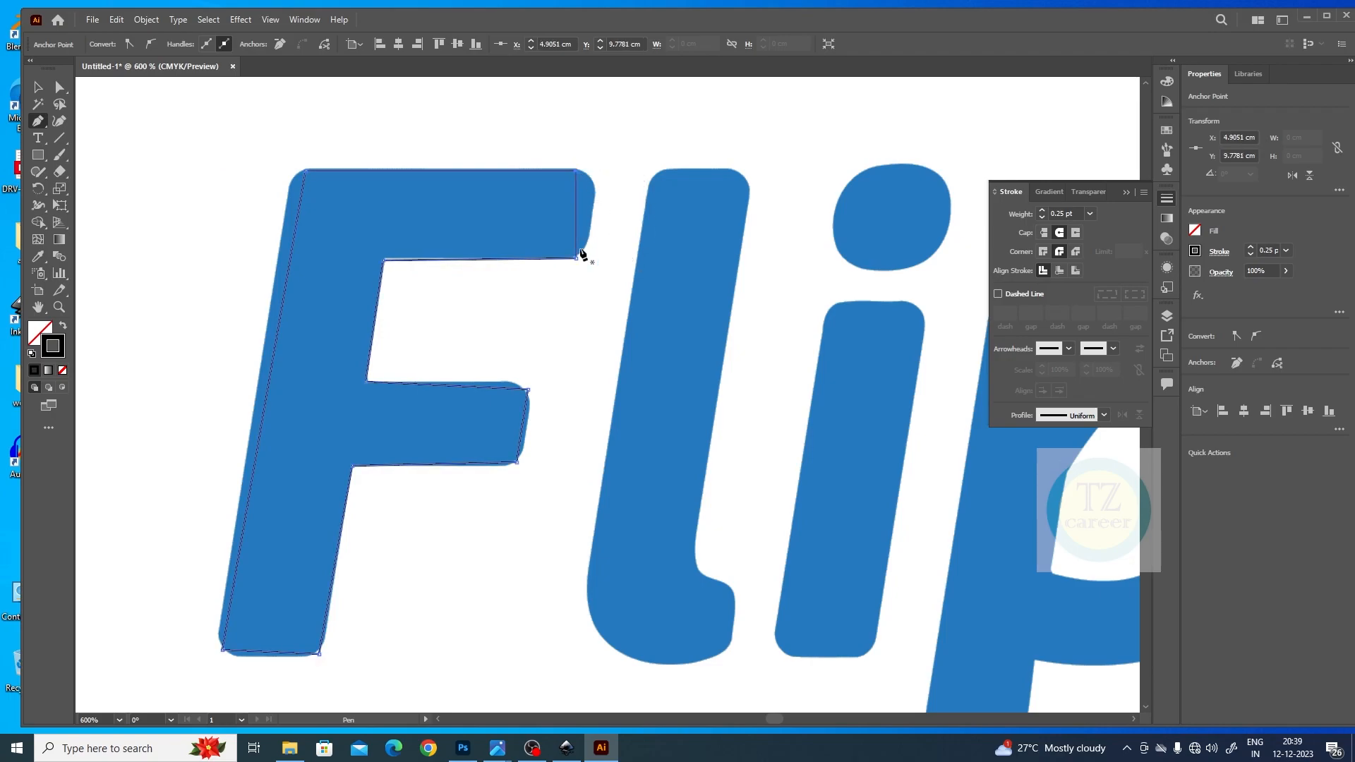
Move the F outline's anchor points on the upper arm and at the stem's foot closer to the blue letter's corners.
click(60, 88)
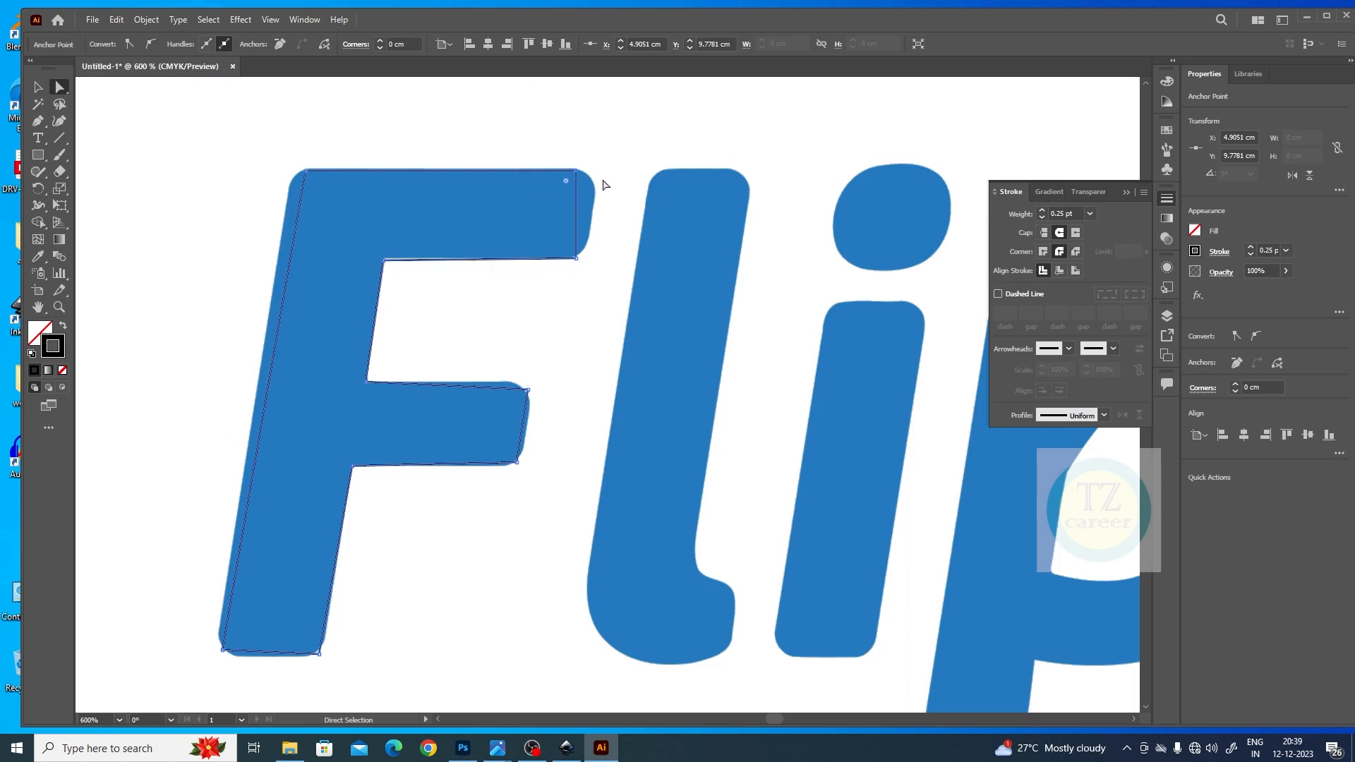
drag(579, 174, 589, 180)
drag(576, 259, 574, 255)
drag(305, 171, 292, 172)
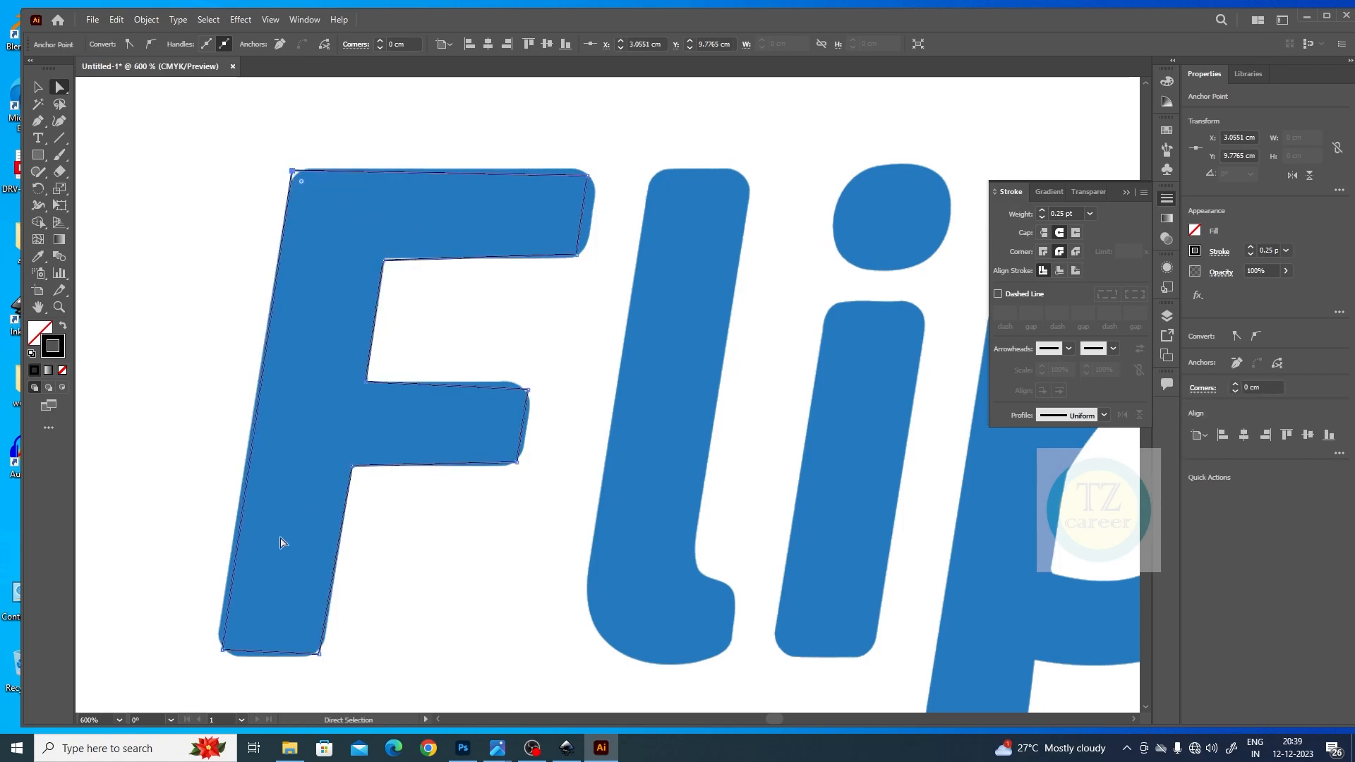
drag(223, 649, 216, 652)
drag(319, 654, 319, 655)
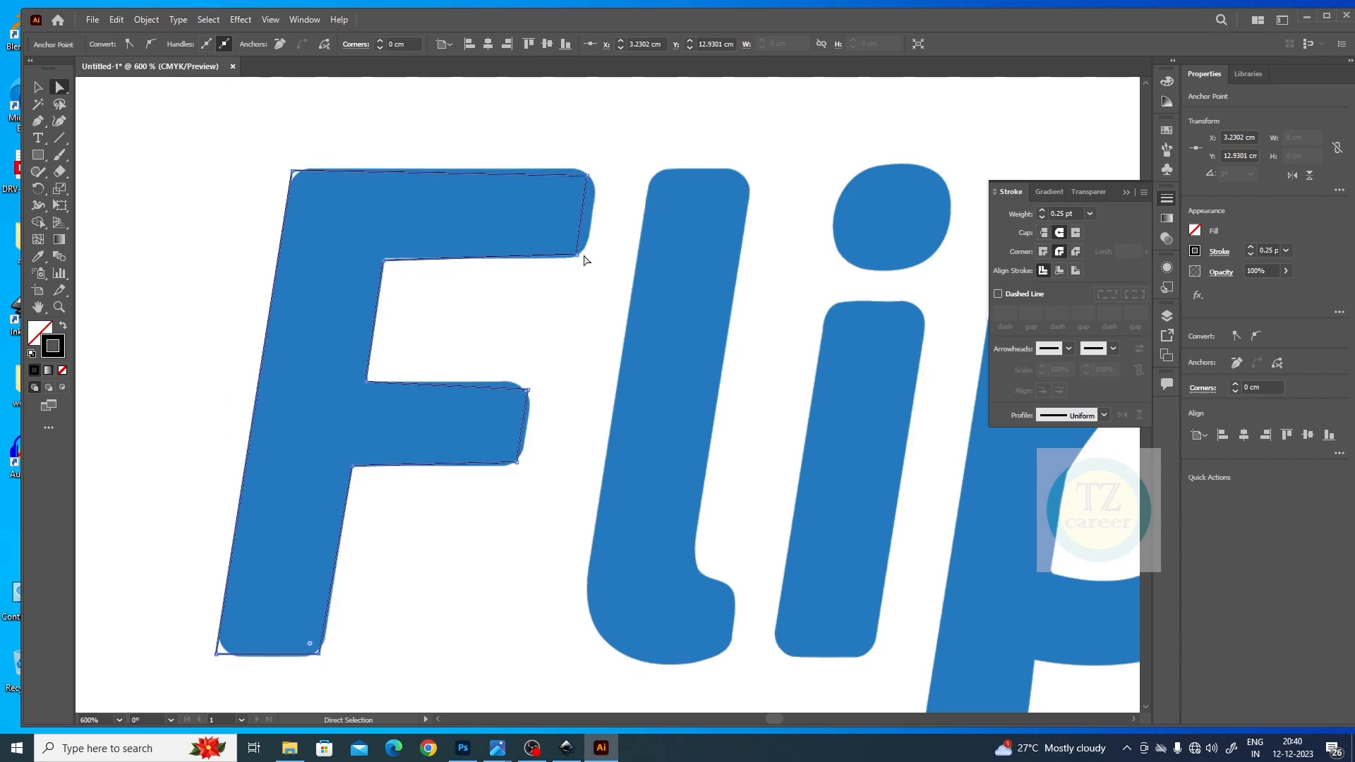
Pull the outer corner points of the F outline's two arms and foot outward, just beyond the blue letter's rounded corners.
drag(577, 257, 590, 258)
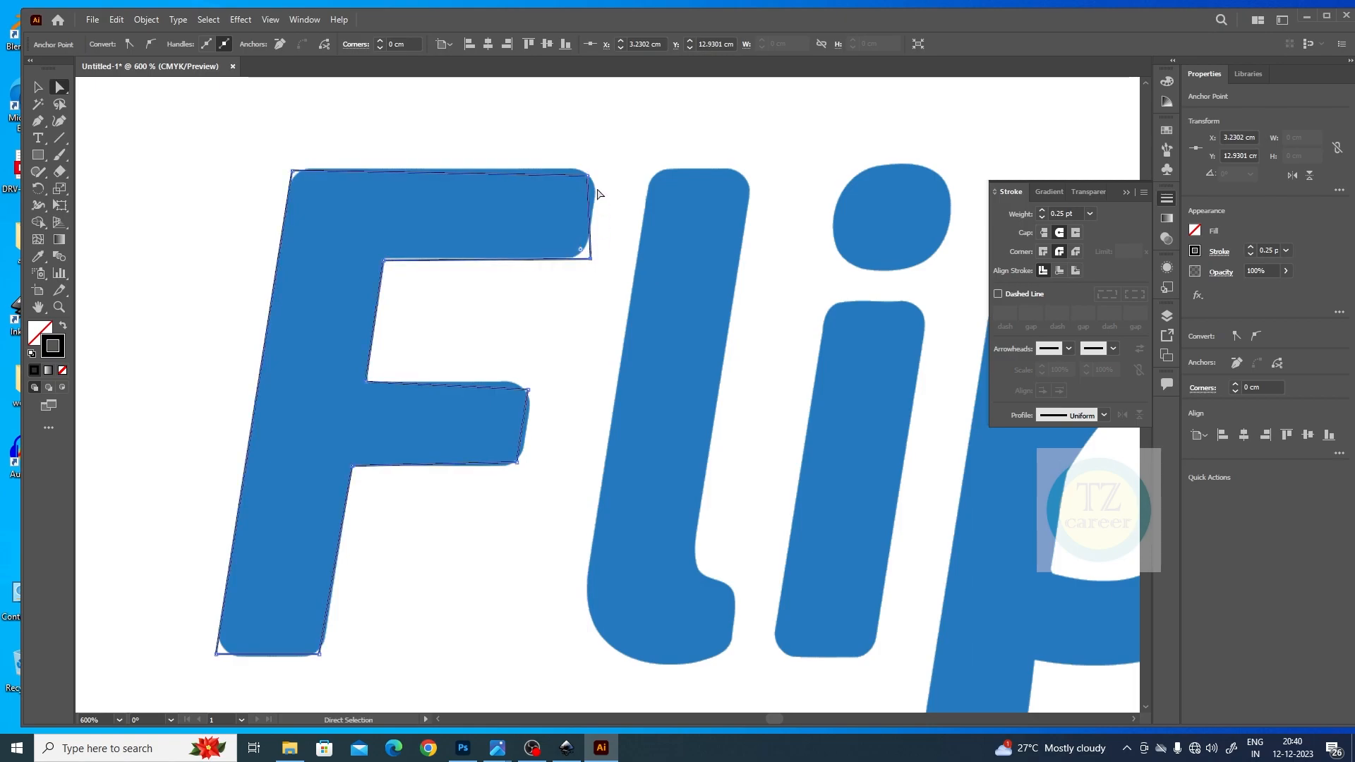
drag(587, 181, 596, 173)
drag(527, 390, 535, 383)
drag(518, 462, 522, 465)
drag(320, 654, 320, 659)
drag(217, 654, 215, 654)
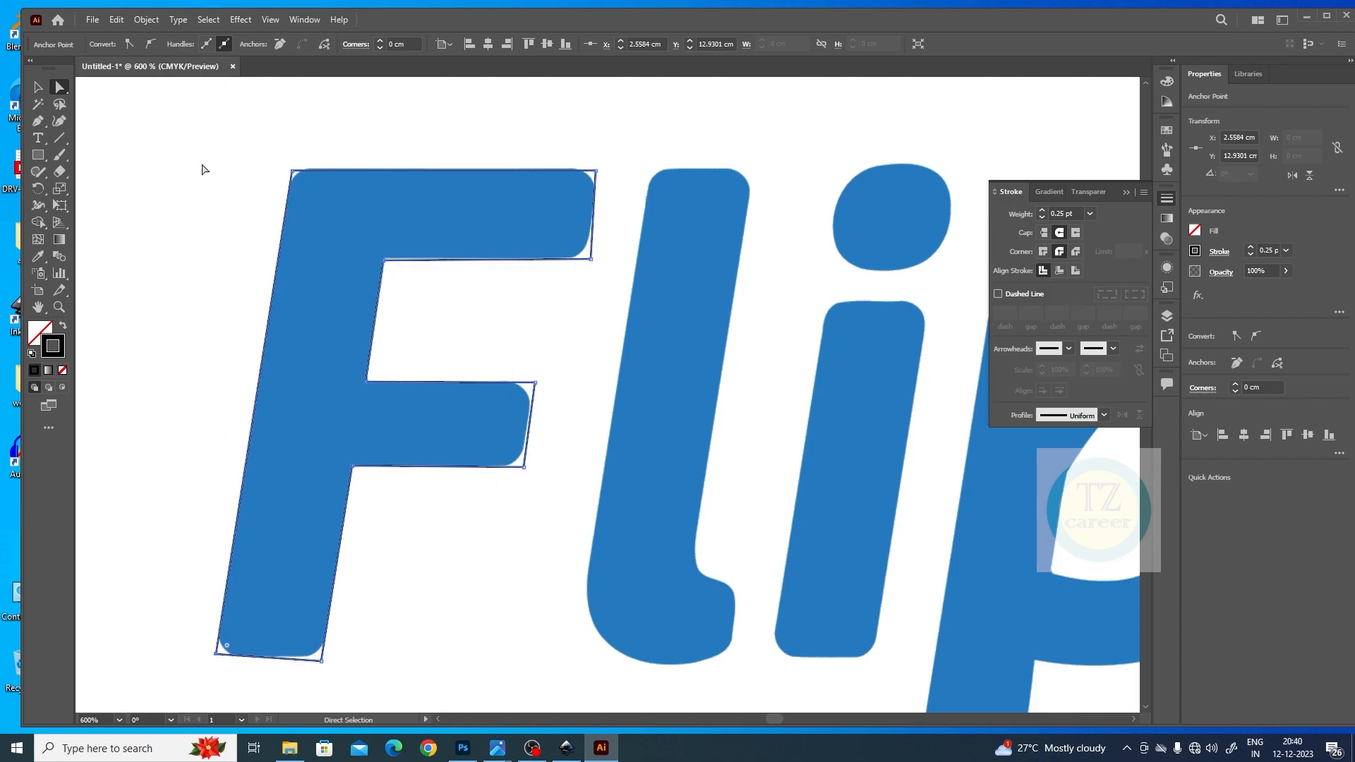
click(38, 87)
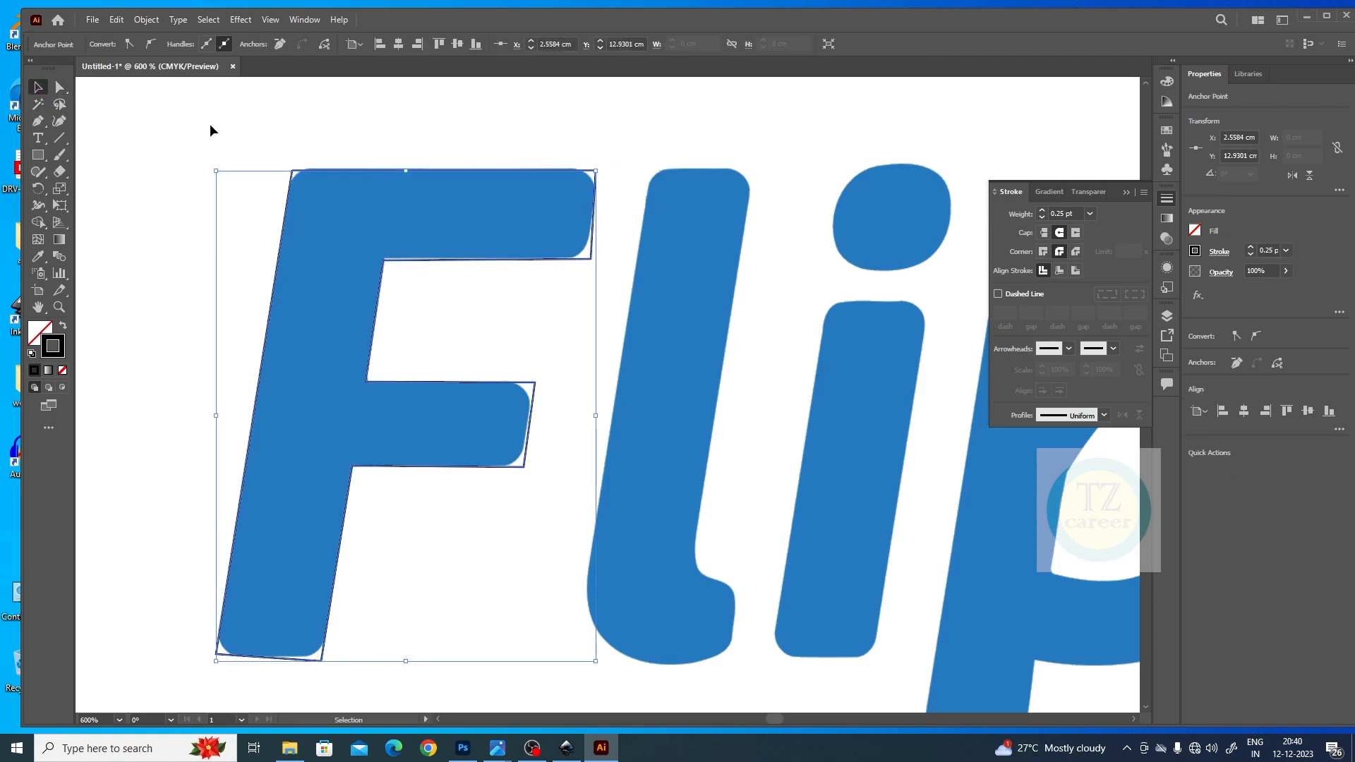
click(60, 87)
click(460, 117)
click(518, 174)
click(38, 87)
click(413, 91)
double_click(325, 174)
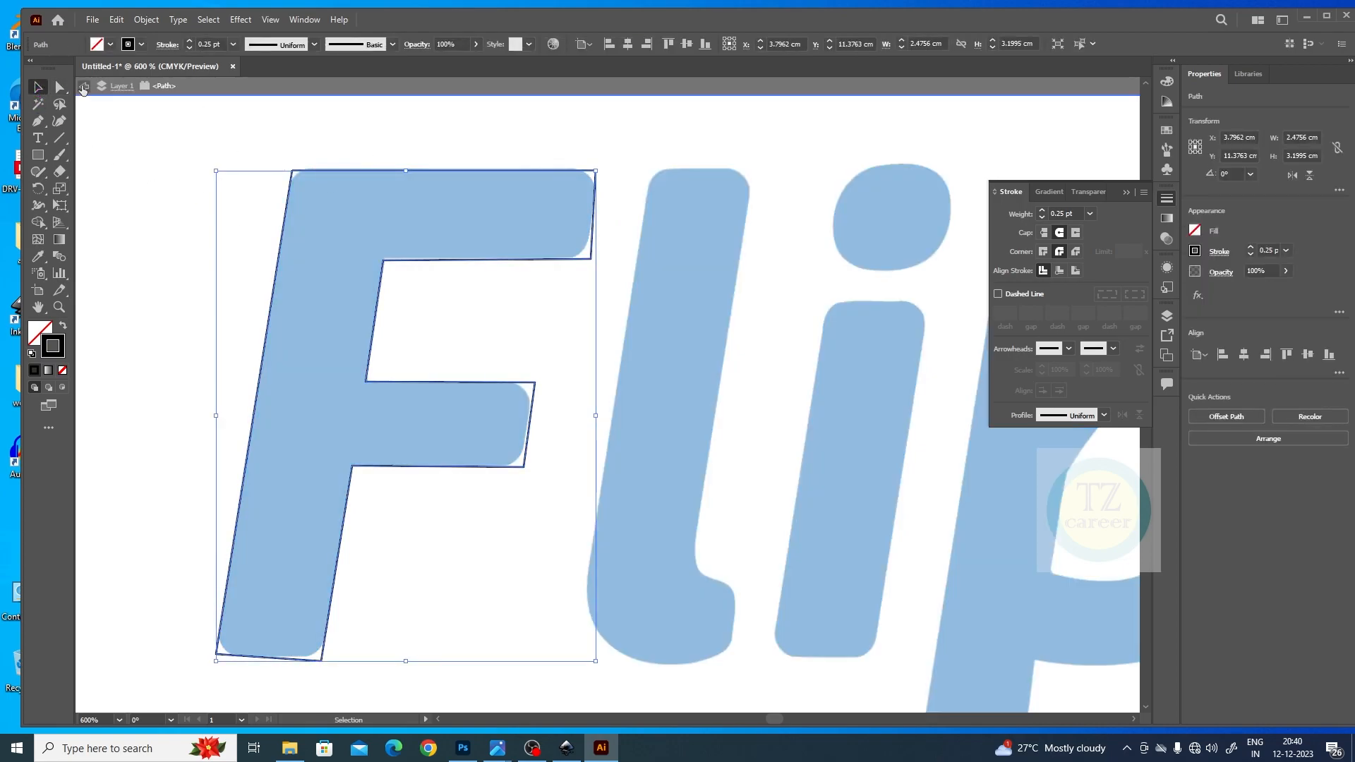
click(82, 87)
click(290, 186)
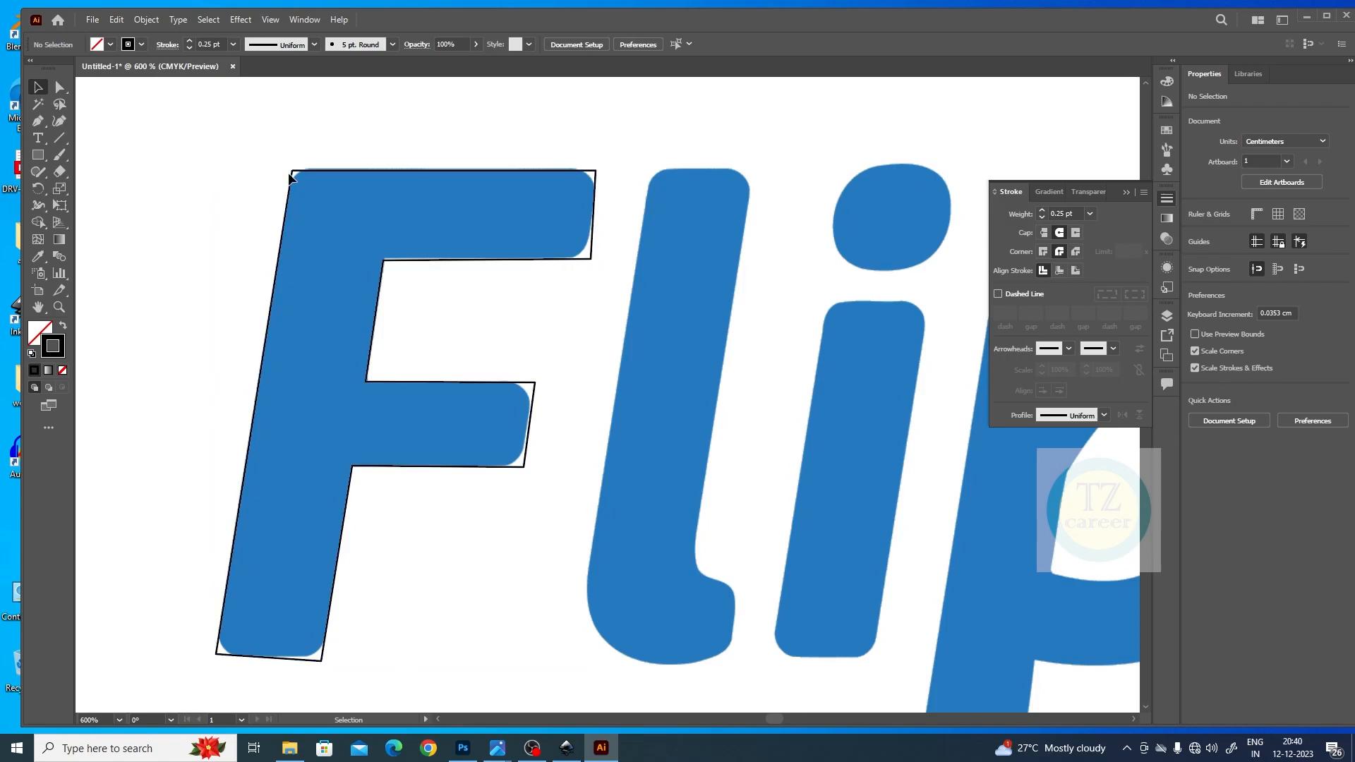
double_click(297, 173)
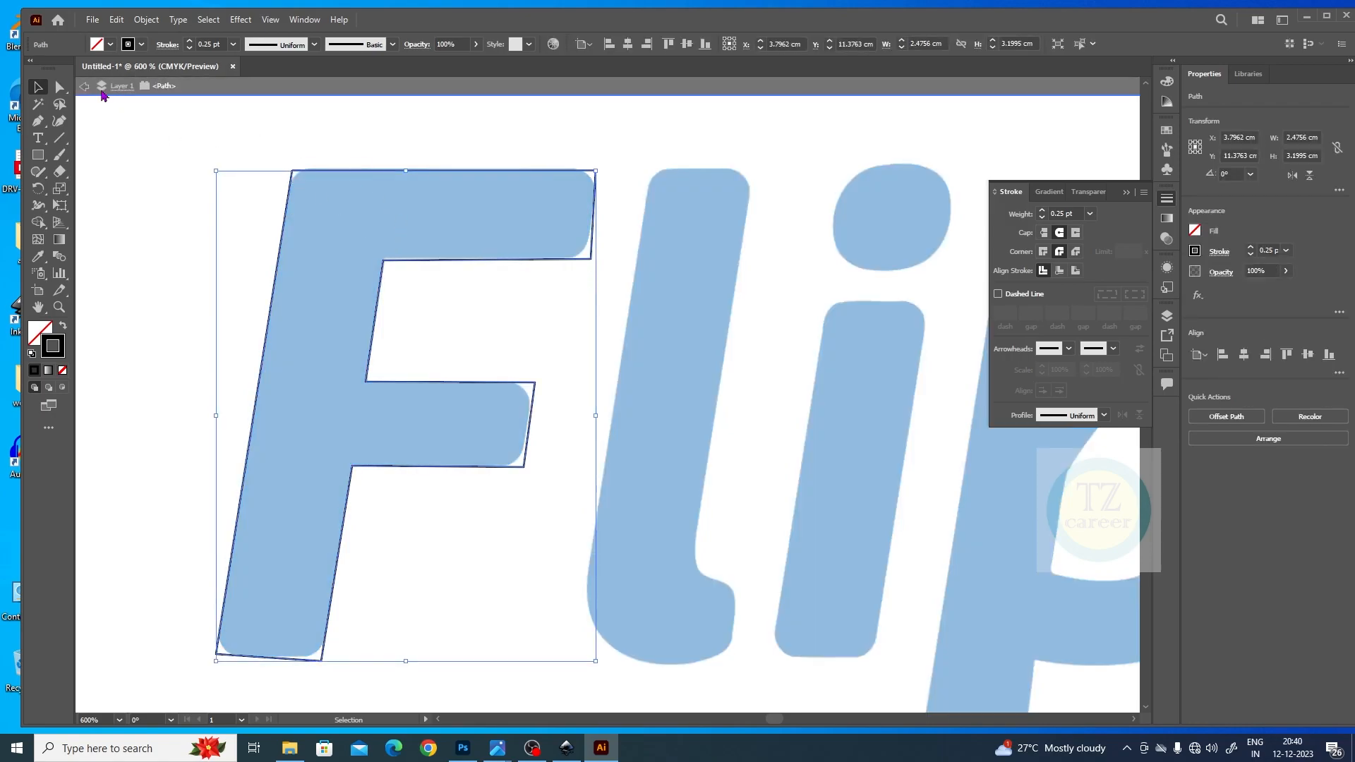
click(84, 86)
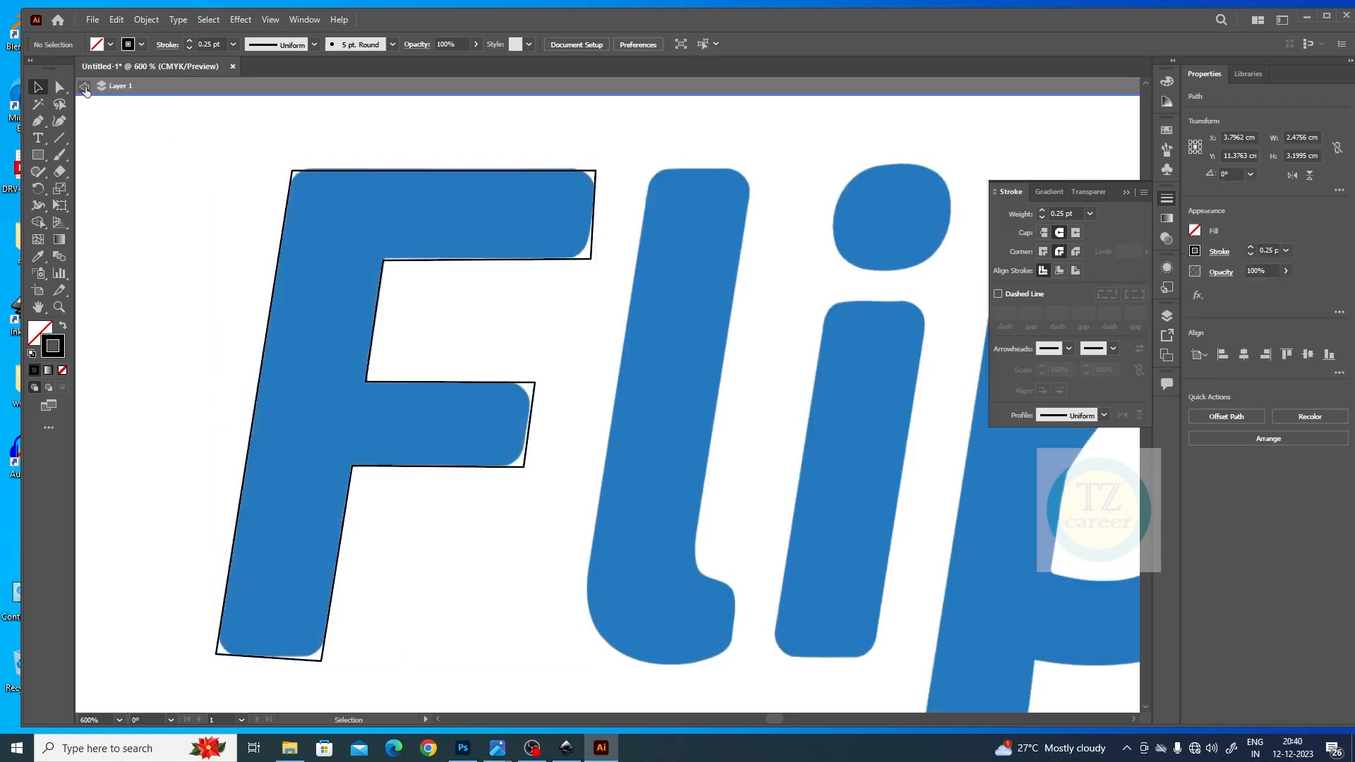
double_click(535, 392)
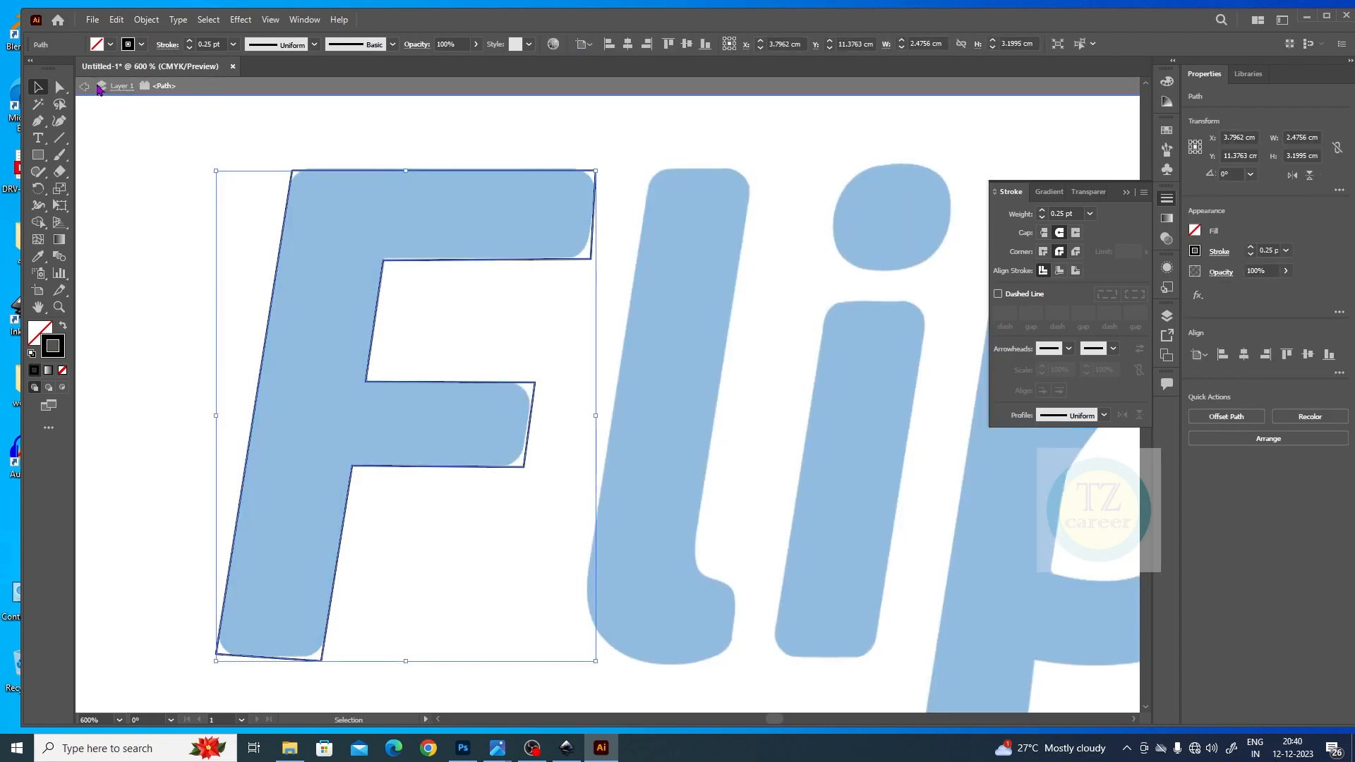
click(101, 87)
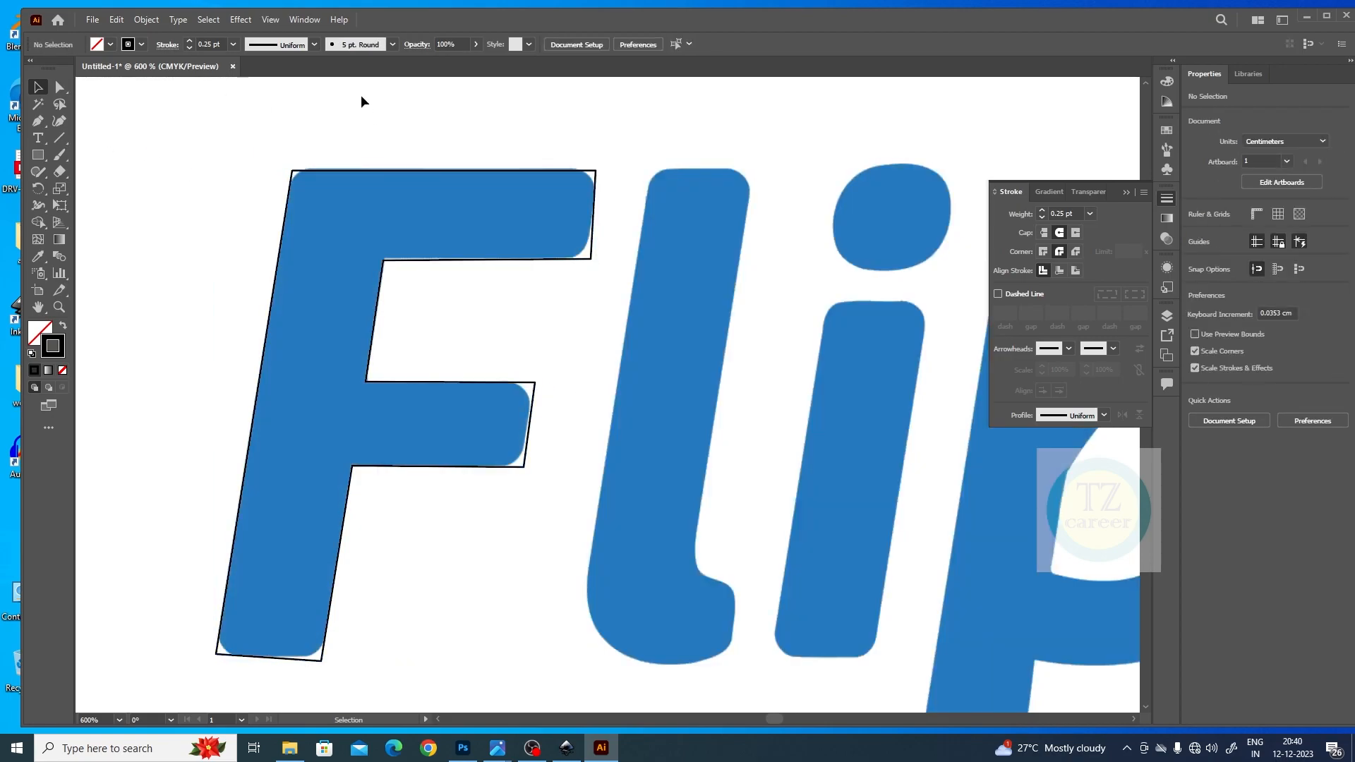
Show the layer list and examine the whole wordmark, switching Layer 1's visibility off and back on.
key(F7)
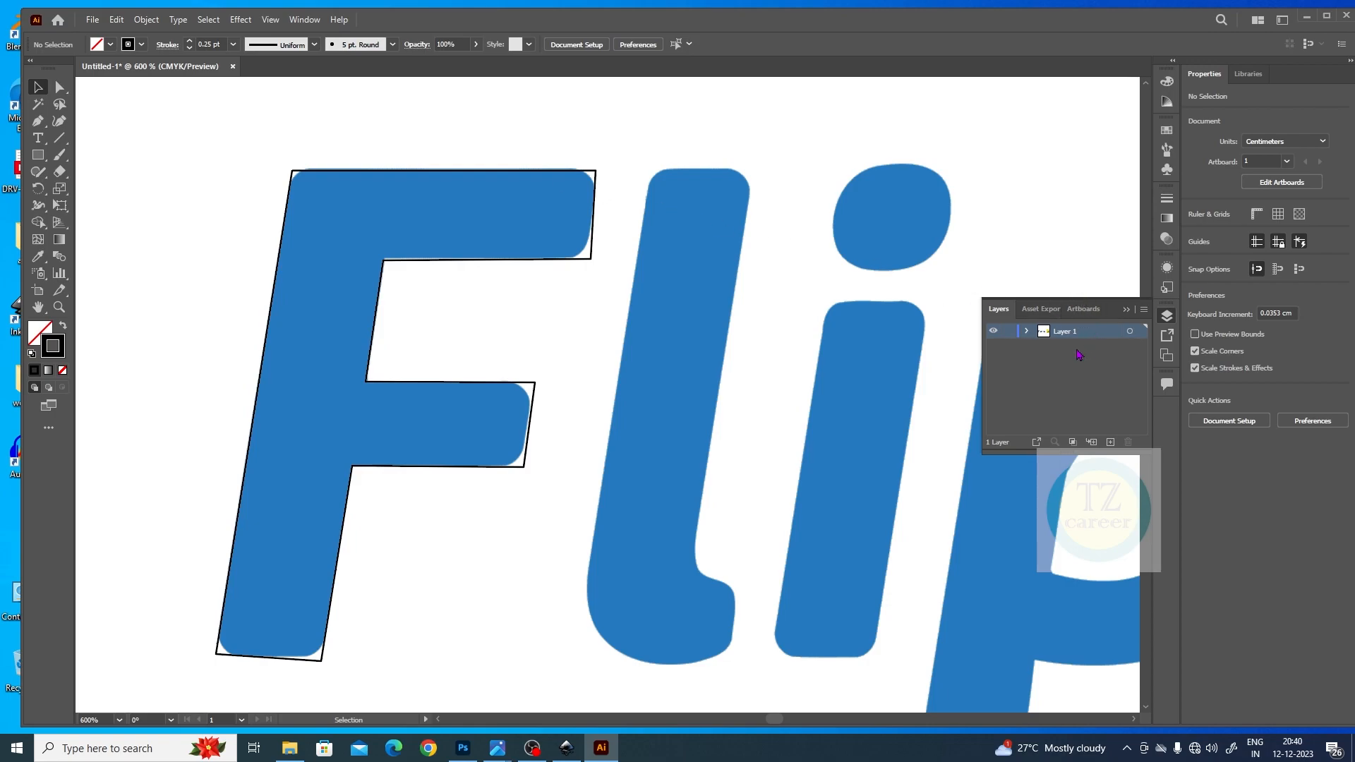
key(ctrl+minus)
key(ctrl+minus)
key(ctrl+minus)
key(ctrl+minus)
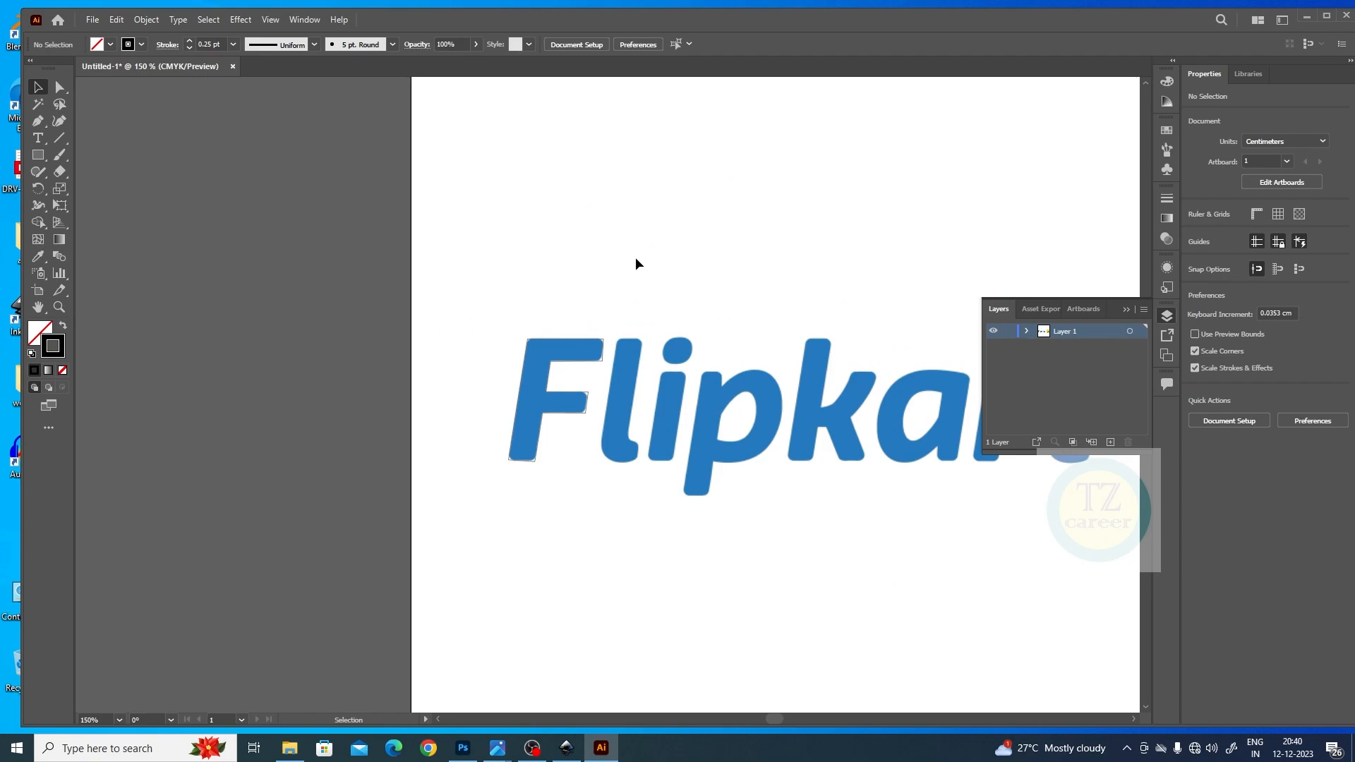
scroll(694, 242, up, 1)
scroll(694, 241, up, 5)
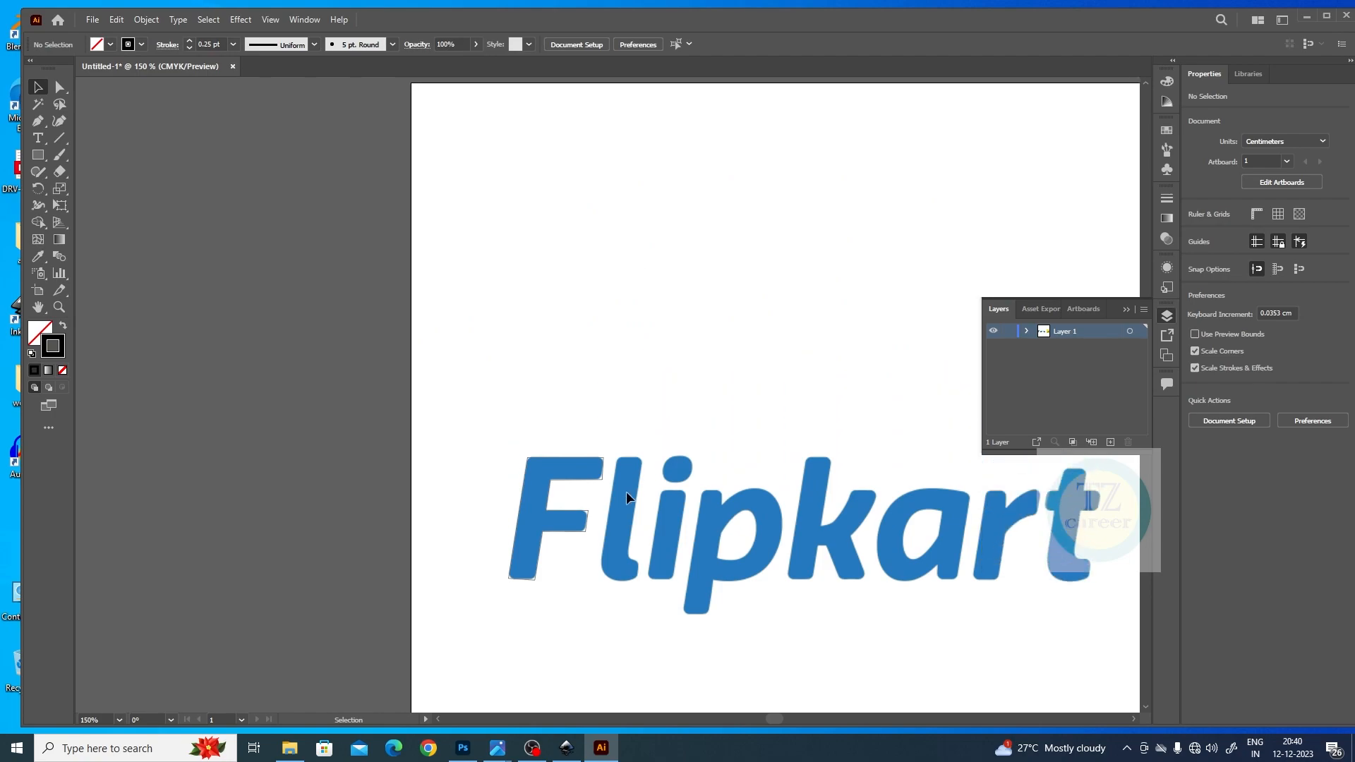
scroll(606, 396, down, 5)
scroll(607, 395, up, 10)
drag(395, 169, 881, 663)
click(758, 487)
scroll(755, 409, down, 3)
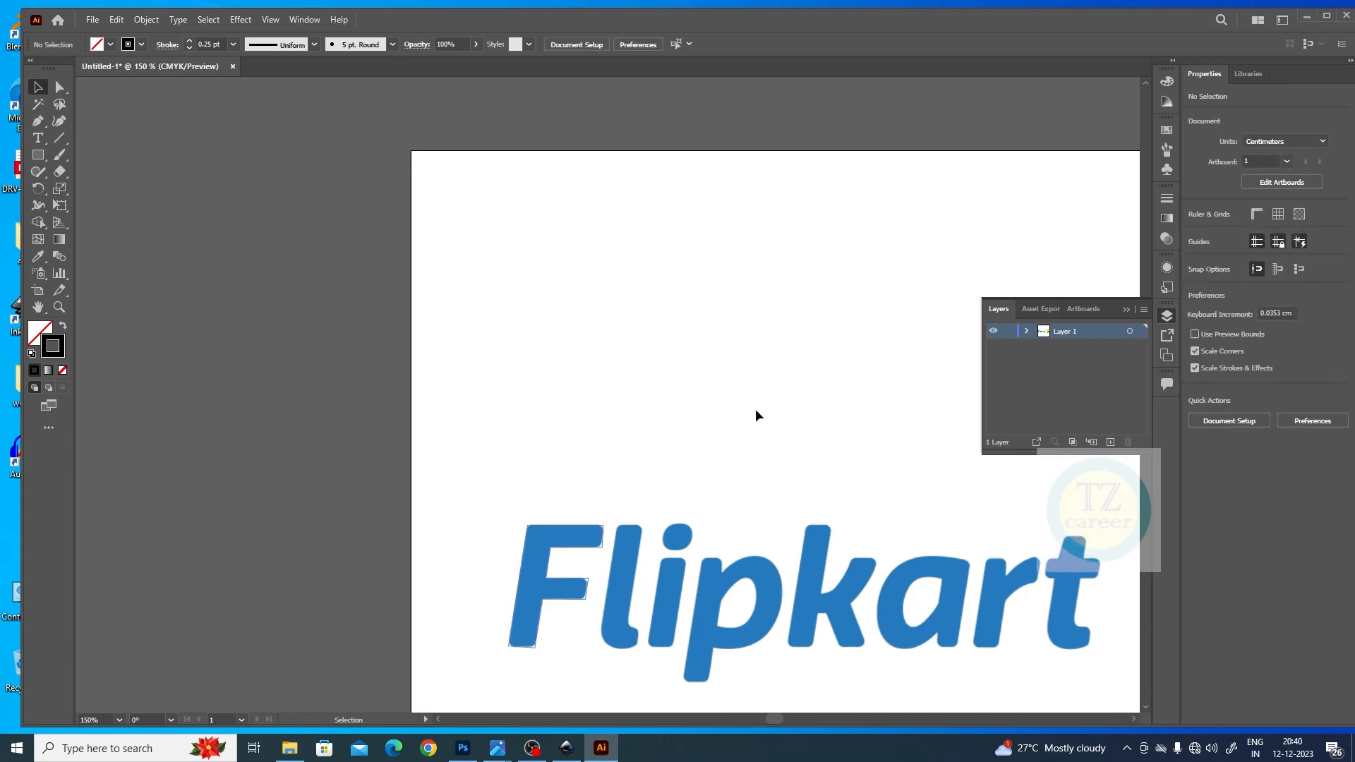
click(993, 332)
click(994, 332)
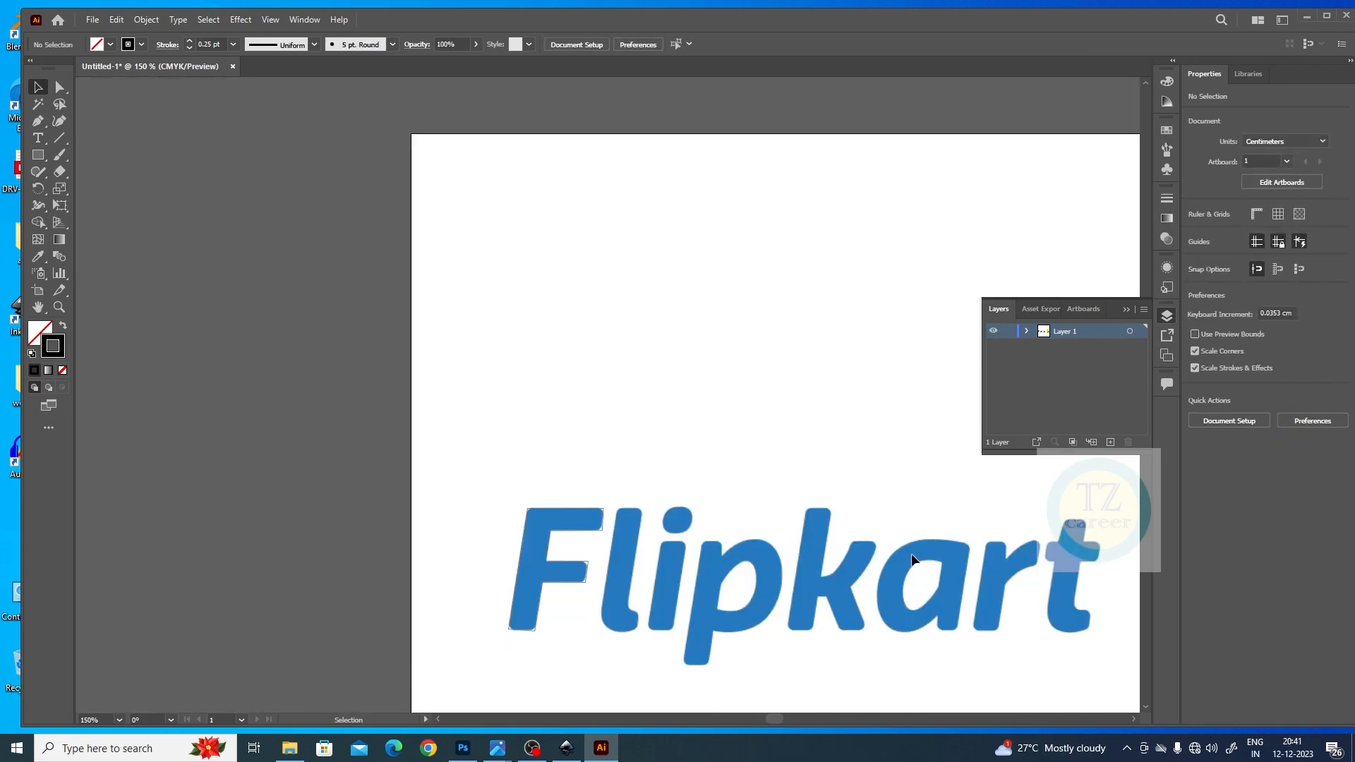
Unlock all locked objects and deselect the placed logo image.
click(145, 21)
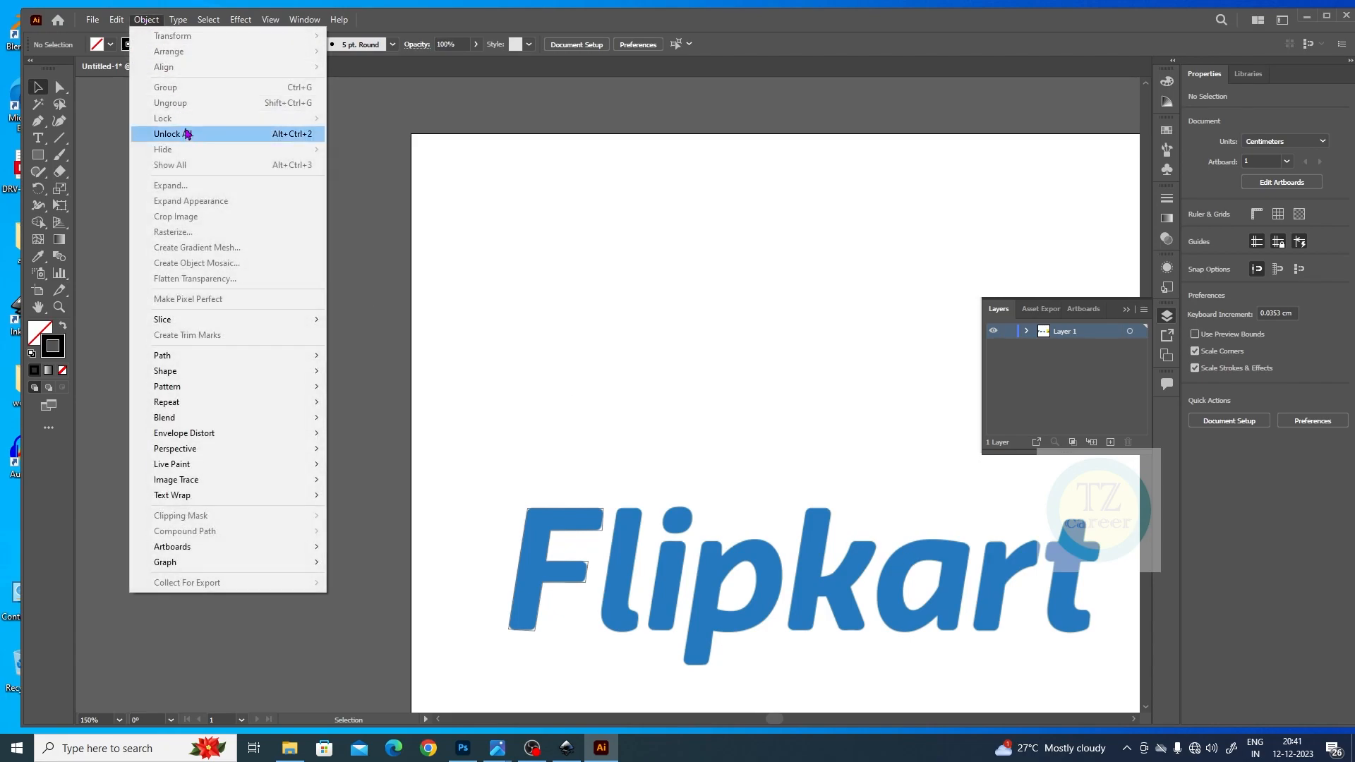
click(529, 195)
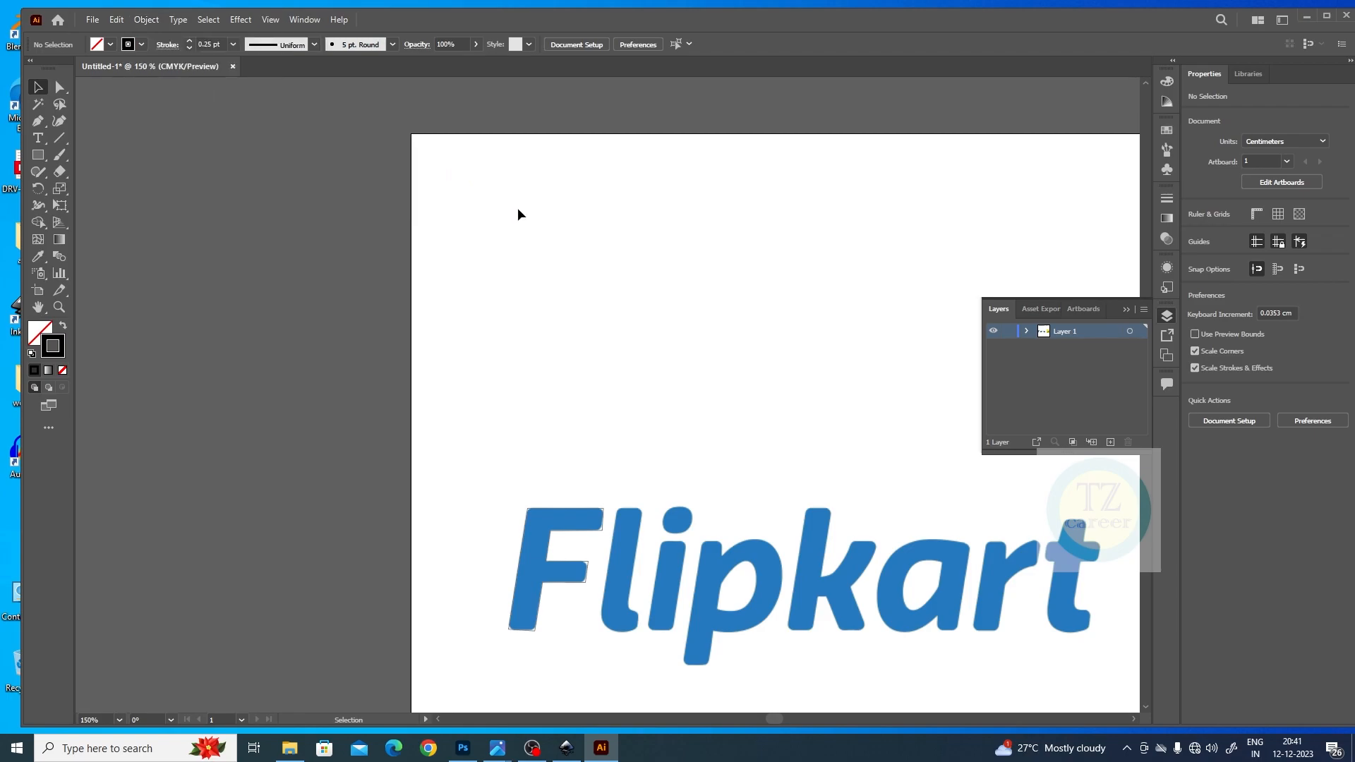
click(146, 21)
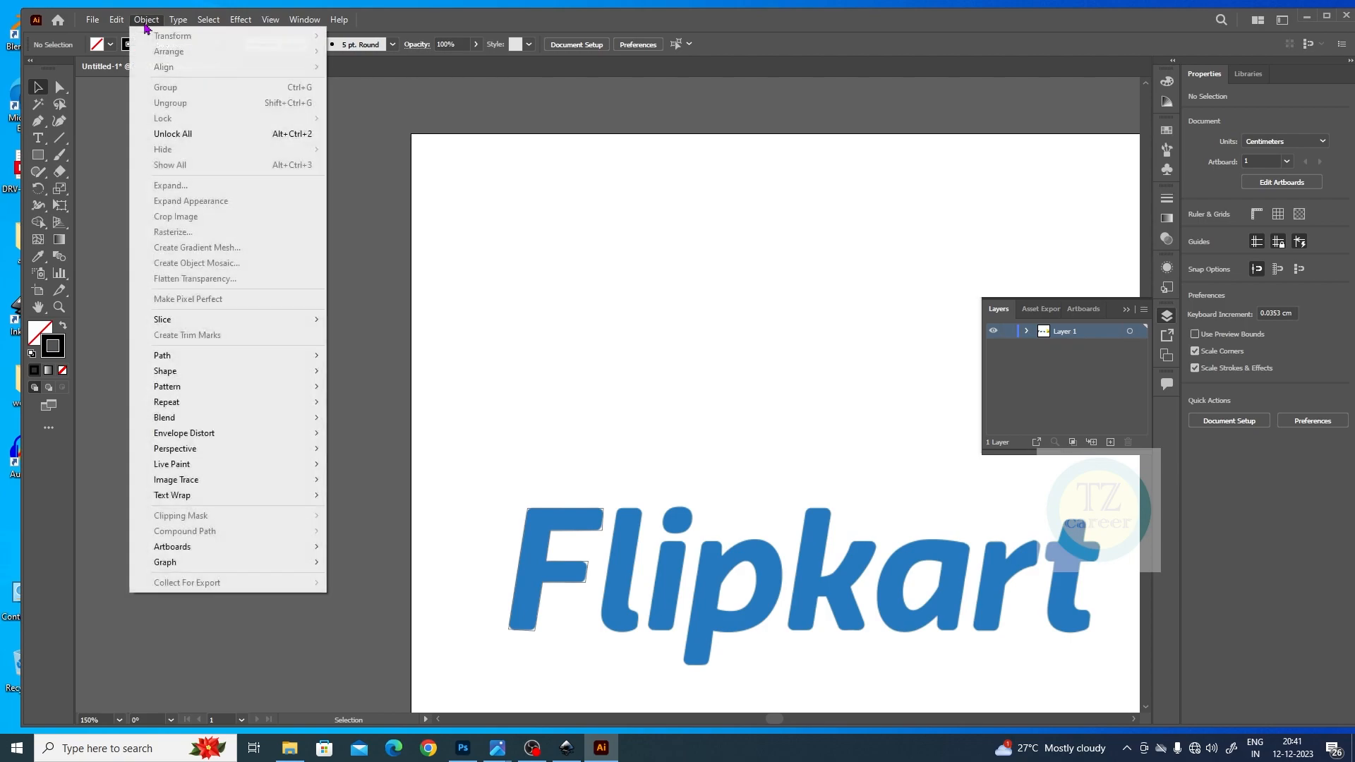
click(186, 135)
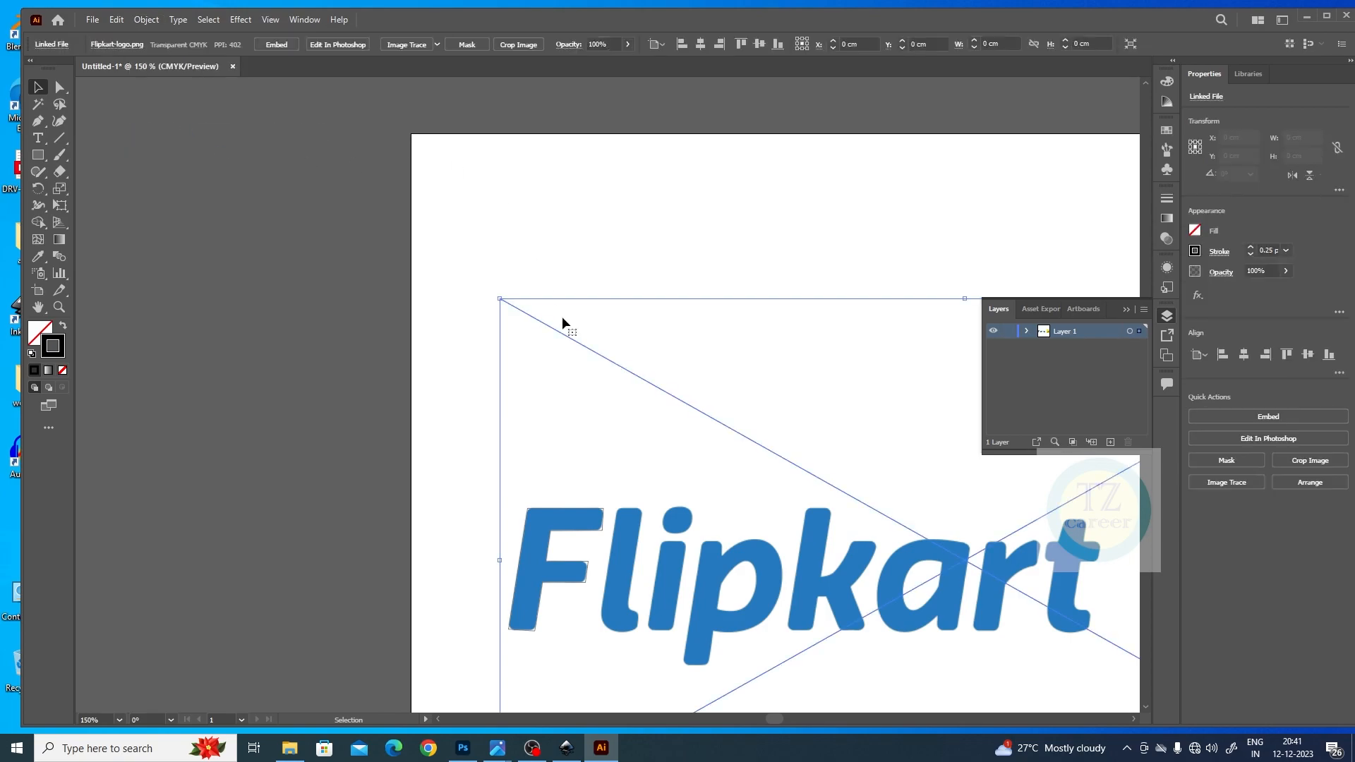
click(579, 208)
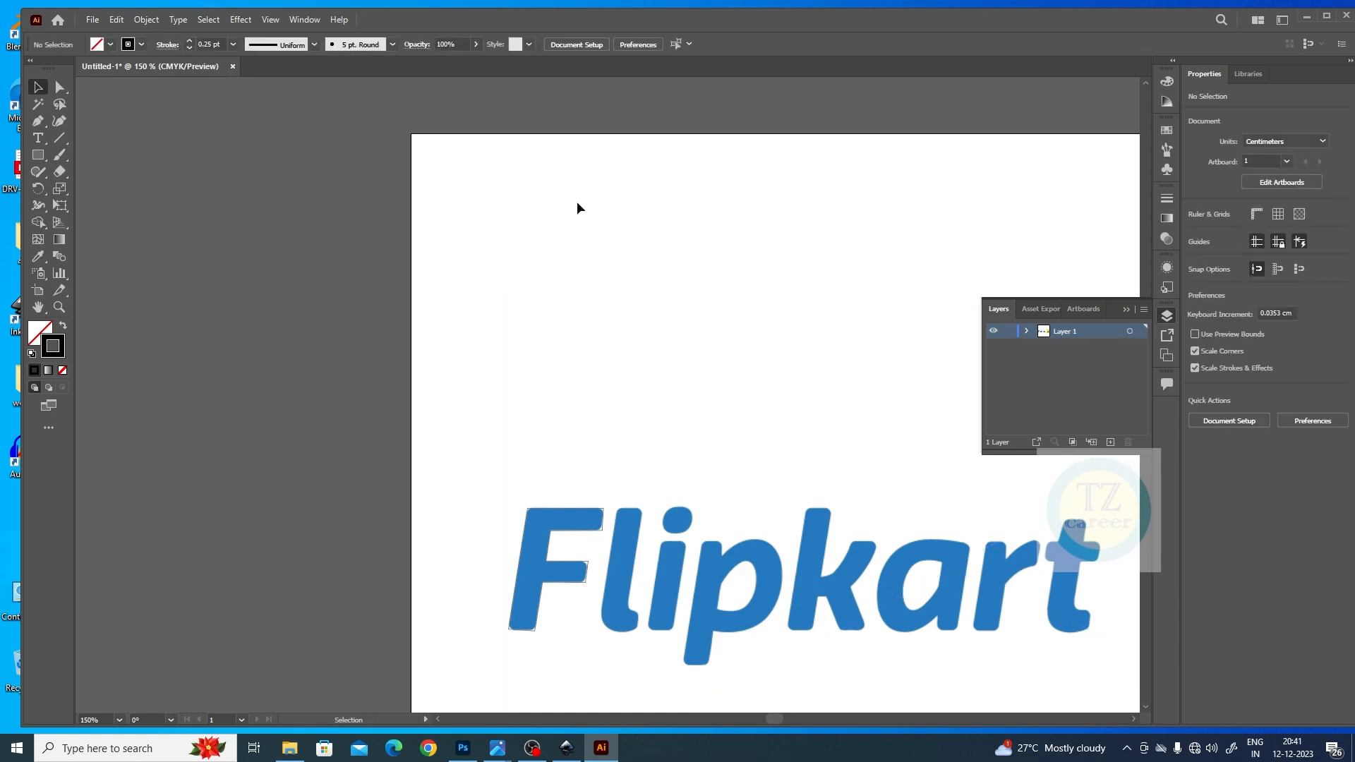
Round the F outline's top-left corner and both end corners of the upper arm, using radii of about 0.1 cm along the top edge.
drag(602, 455, 472, 314)
drag(357, 330, 583, 496)
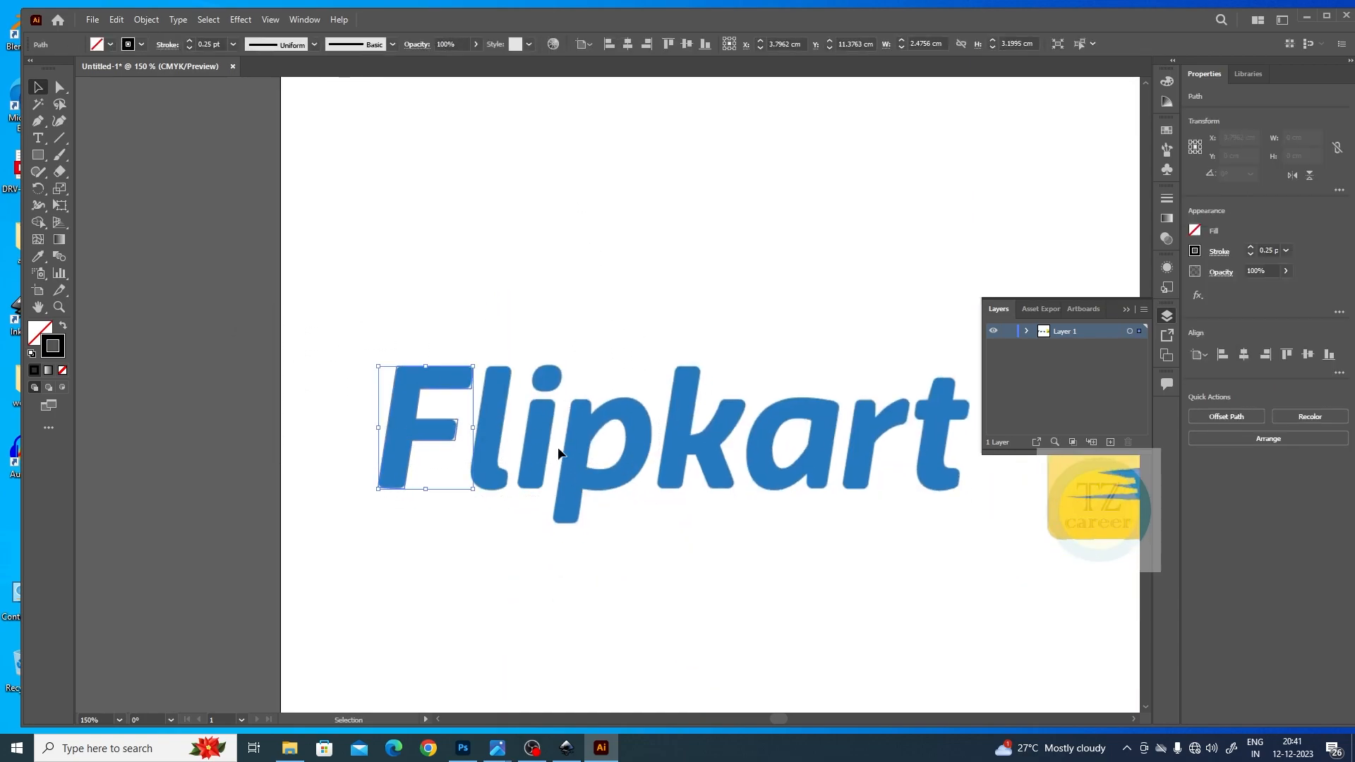
drag(327, 308, 506, 498)
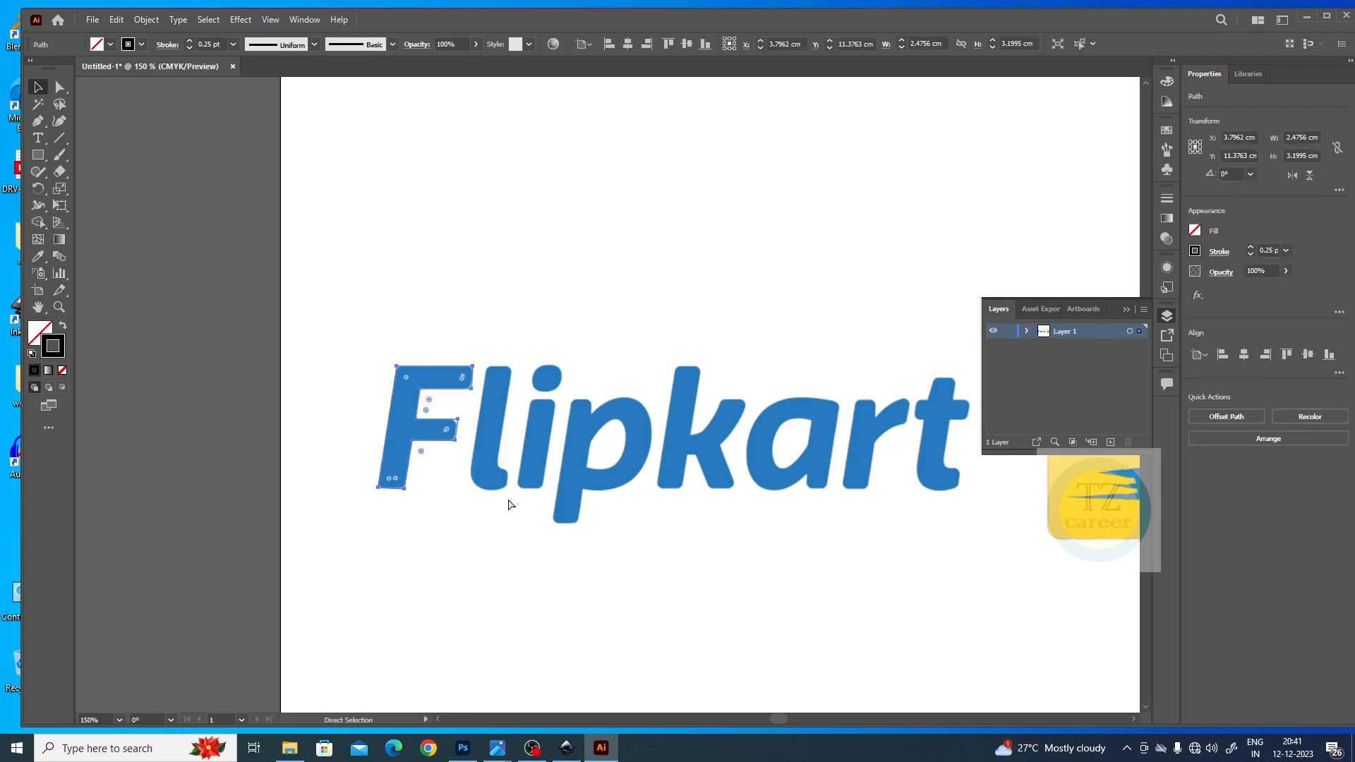
key(ctrl+equal)
key(ctrl+equal)
key(ctrl+equal)
key(ctrl+equal)
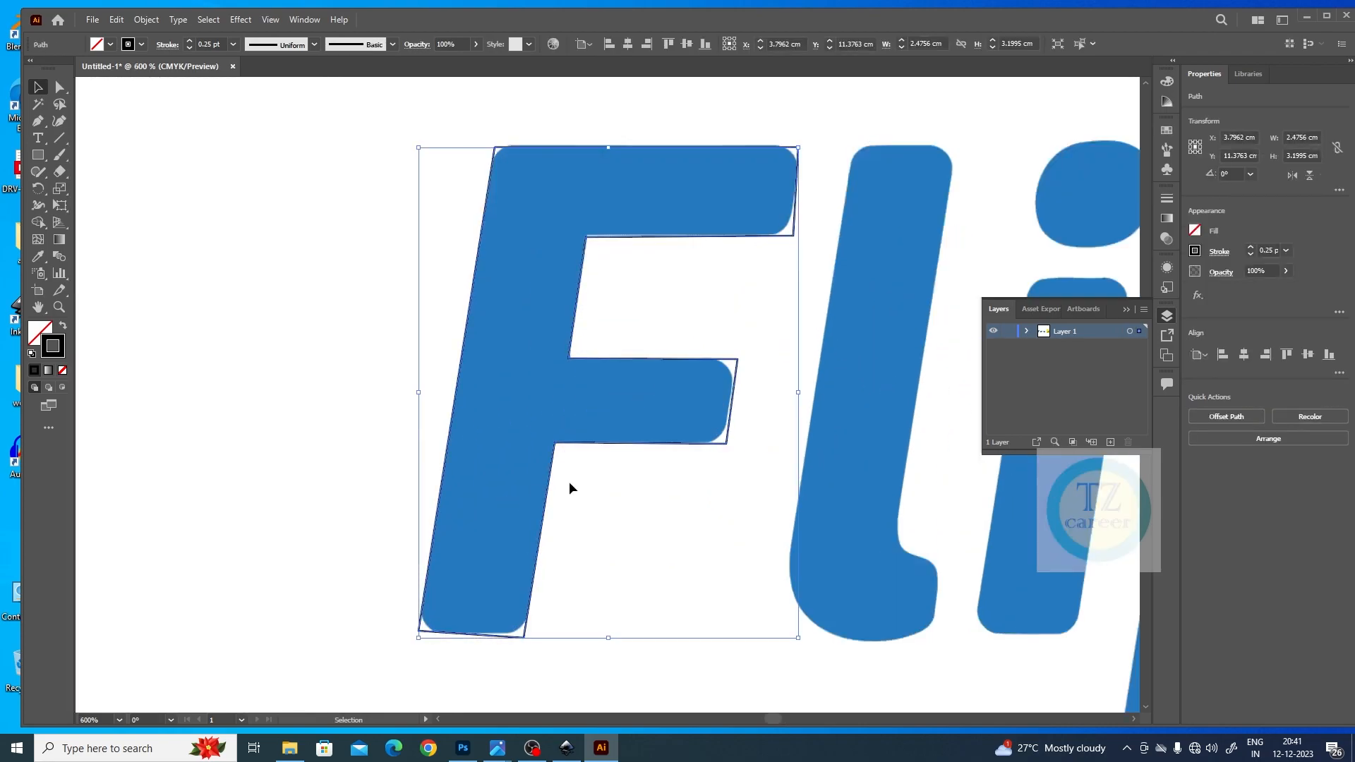
click(724, 328)
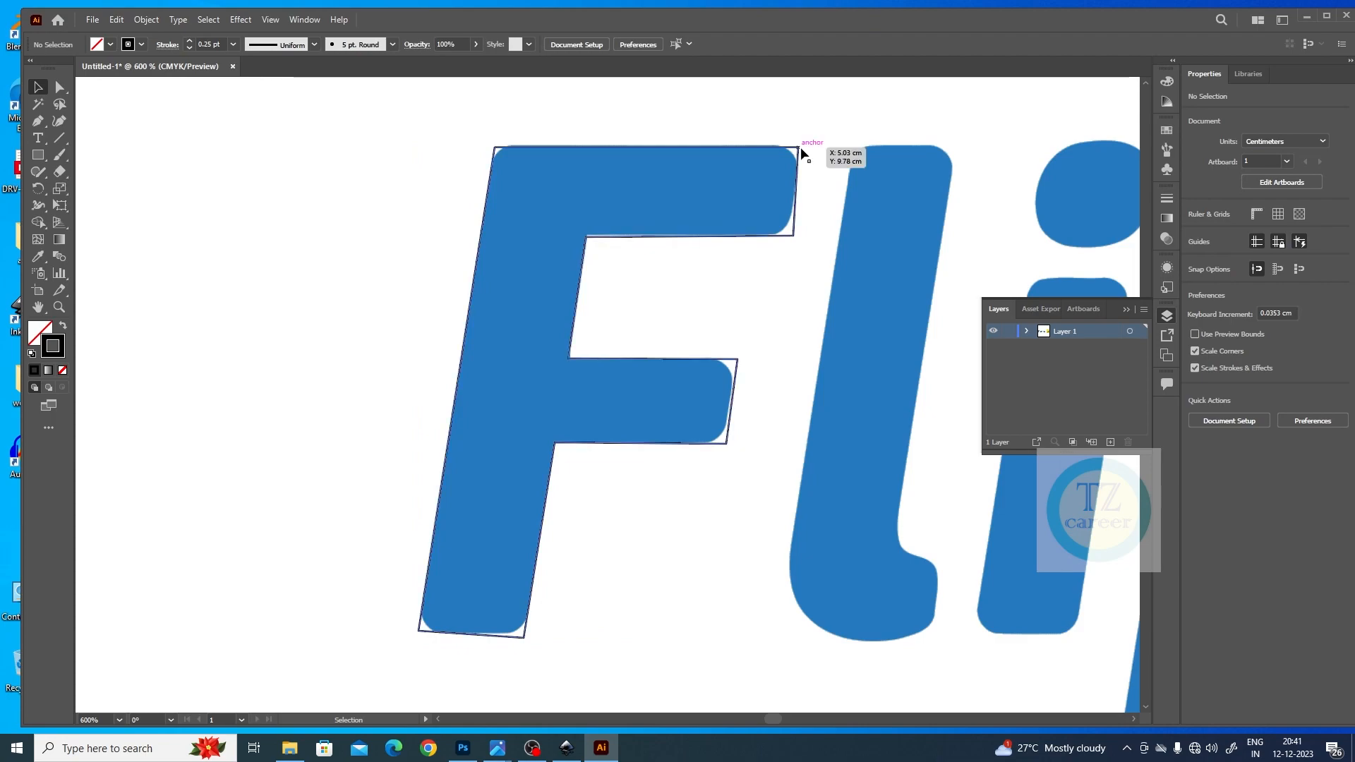
click(60, 86)
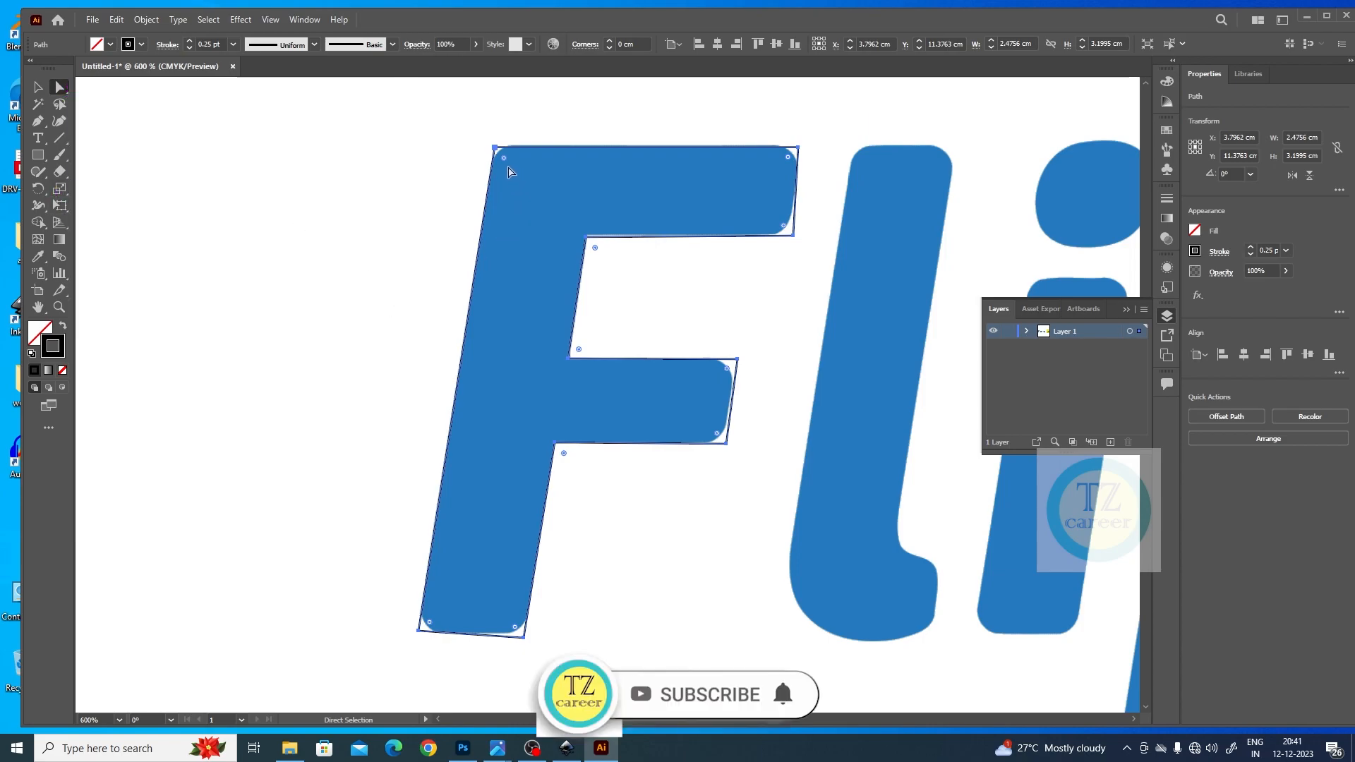
drag(504, 164, 508, 166)
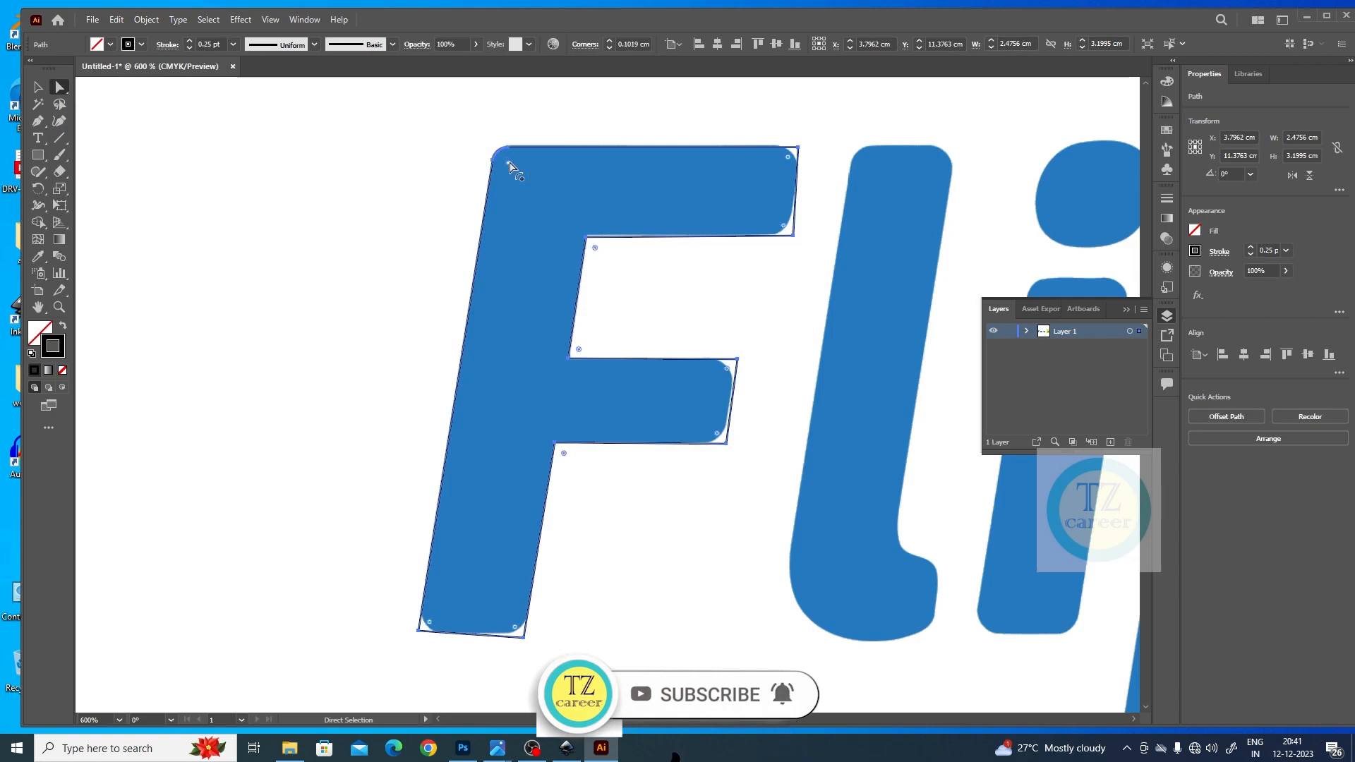
click(789, 158)
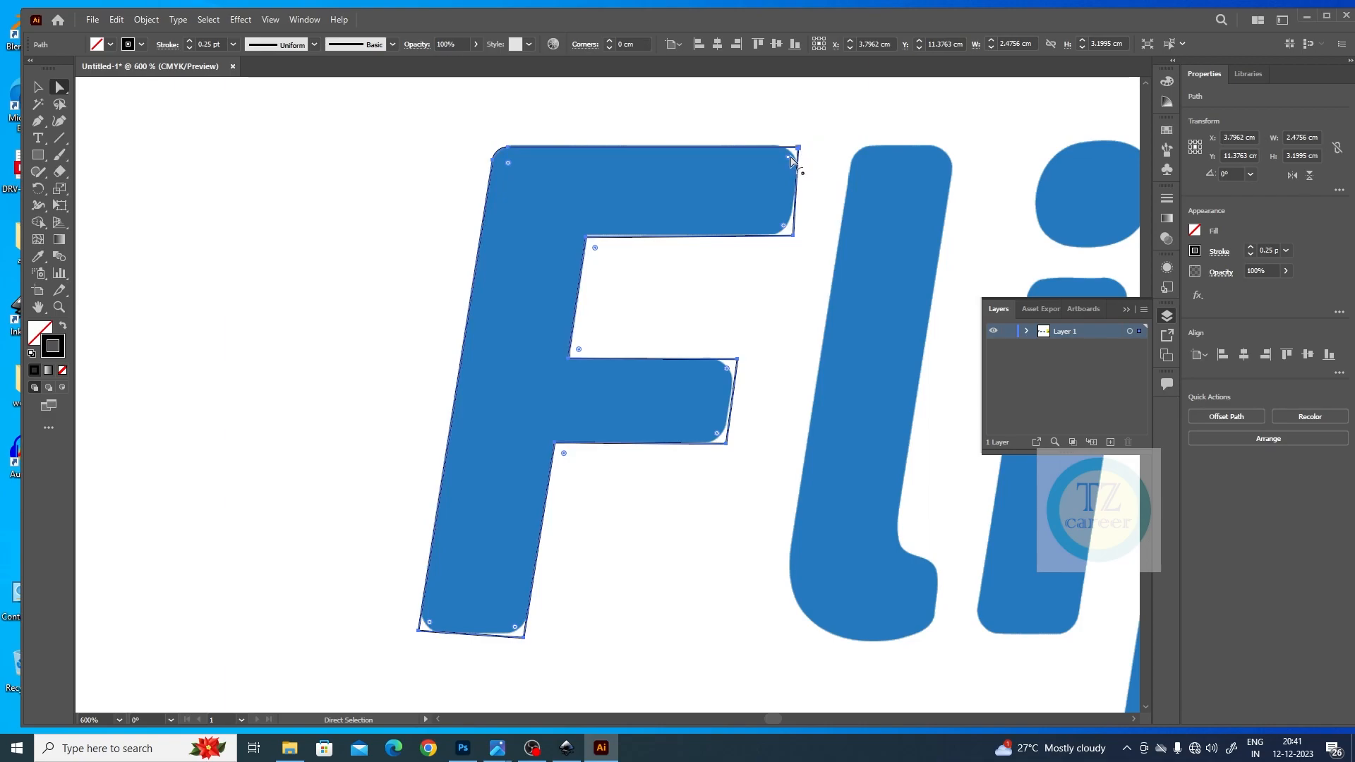
drag(790, 161, 779, 164)
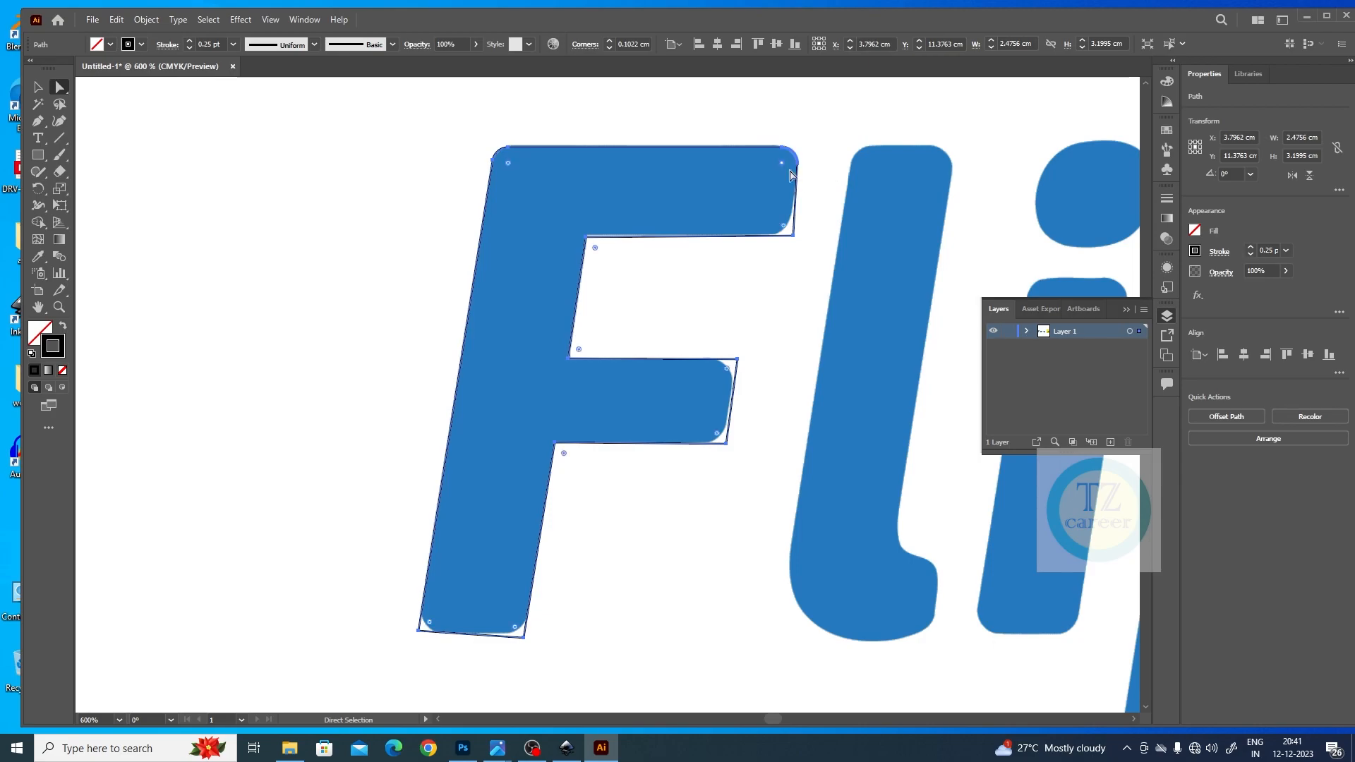
click(785, 229)
drag(785, 230, 761, 222)
Round the two end corners of the F outline's middle arm and both corners at the stem's foot to follow the blue letter.
click(737, 360)
drag(729, 372, 725, 376)
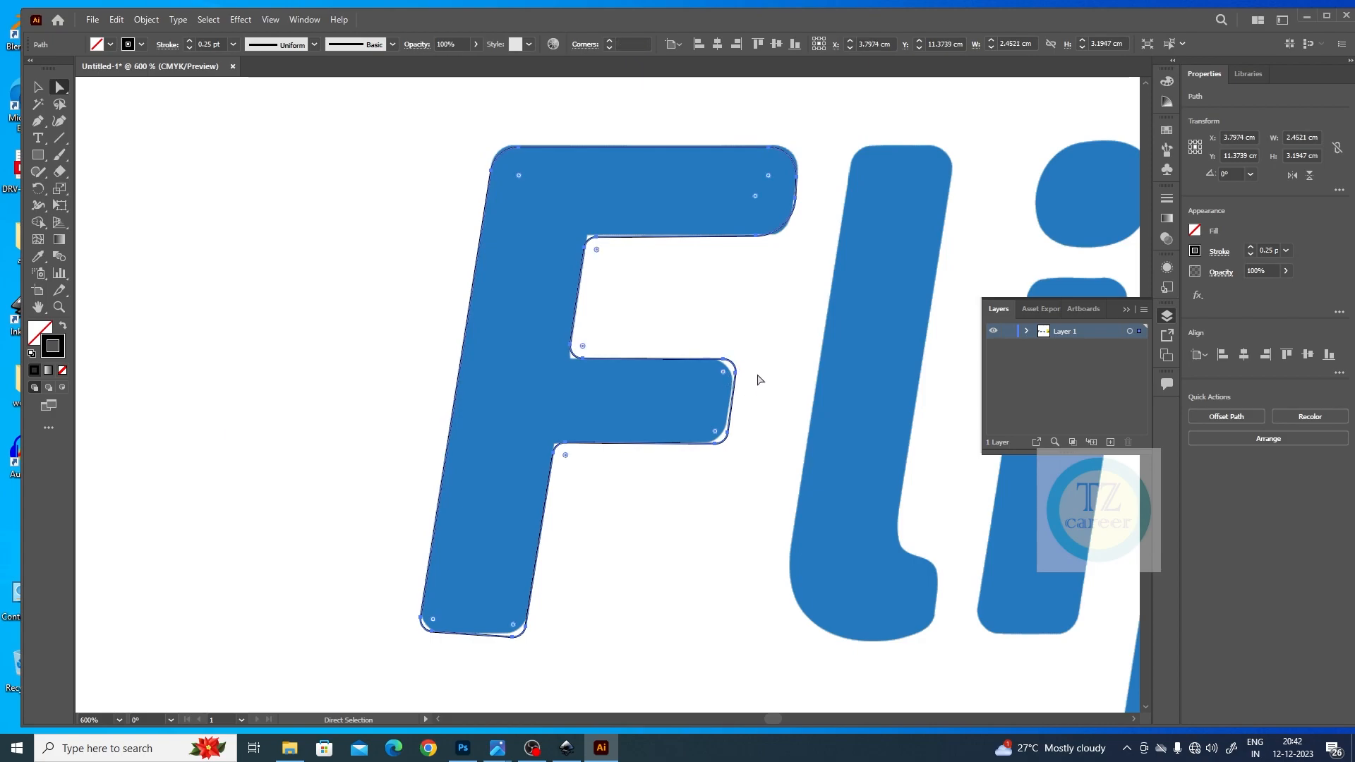
key(ctrl+z)
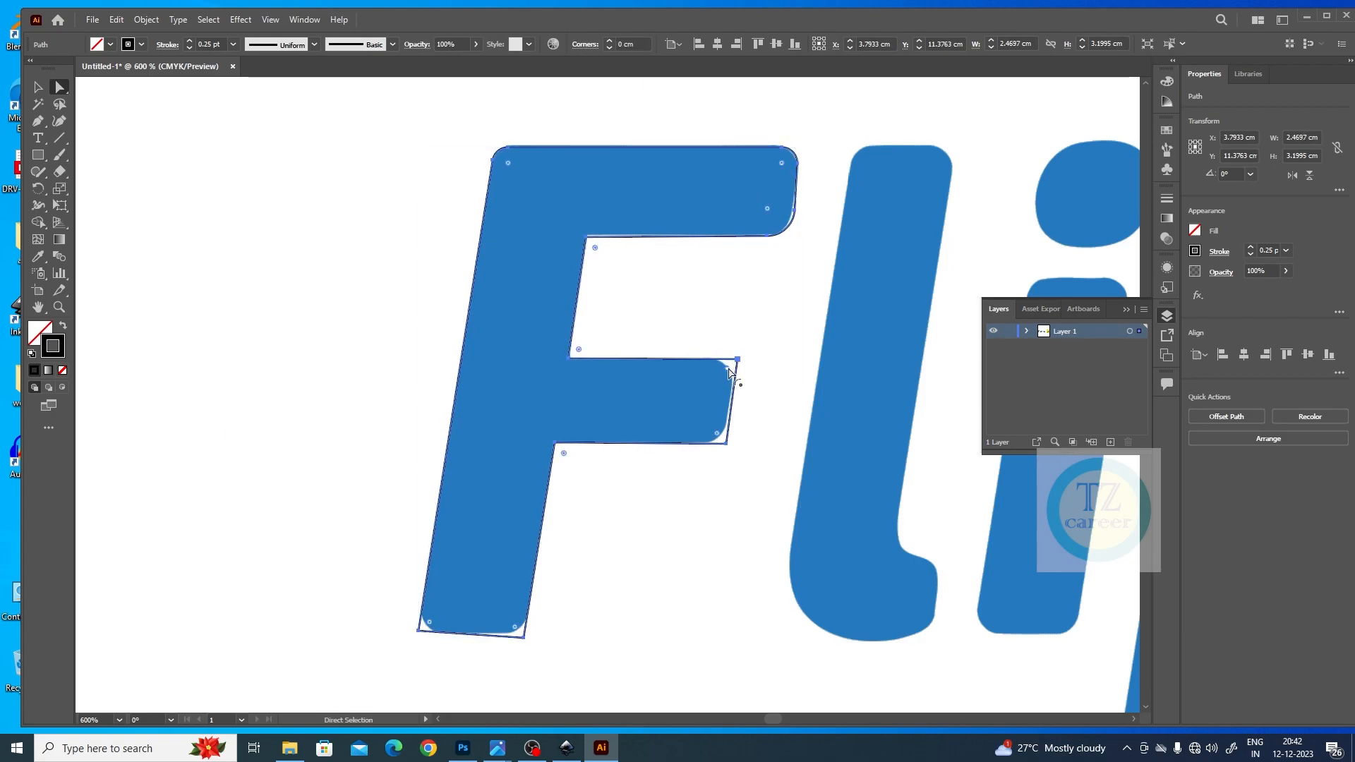
drag(728, 373, 717, 378)
drag(719, 433, 705, 428)
drag(514, 630, 439, 621)
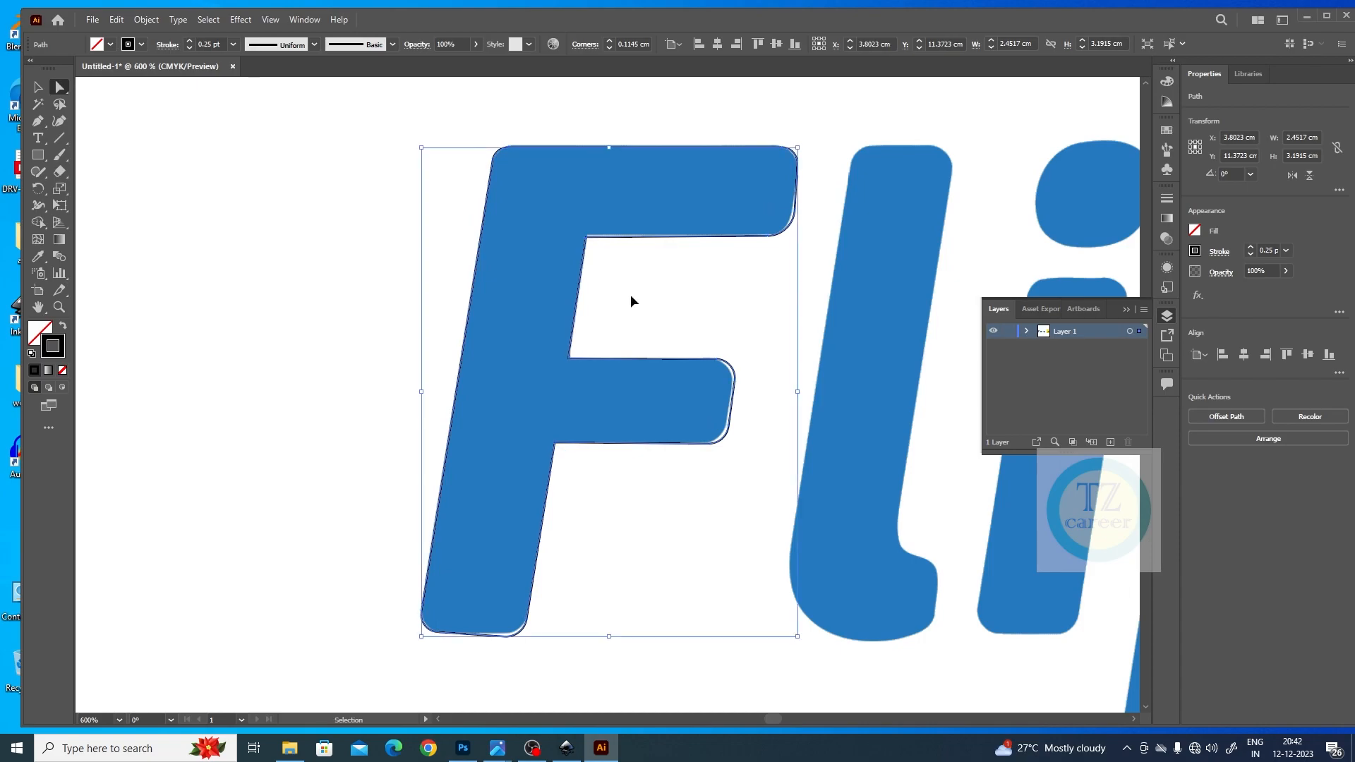
Nudge the anchor points at the upper arm's inner corner and rounded end onto the blue F's edge.
key(ctrl+plus)
key(ctrl+plus)
scroll(673, 254, up, 3)
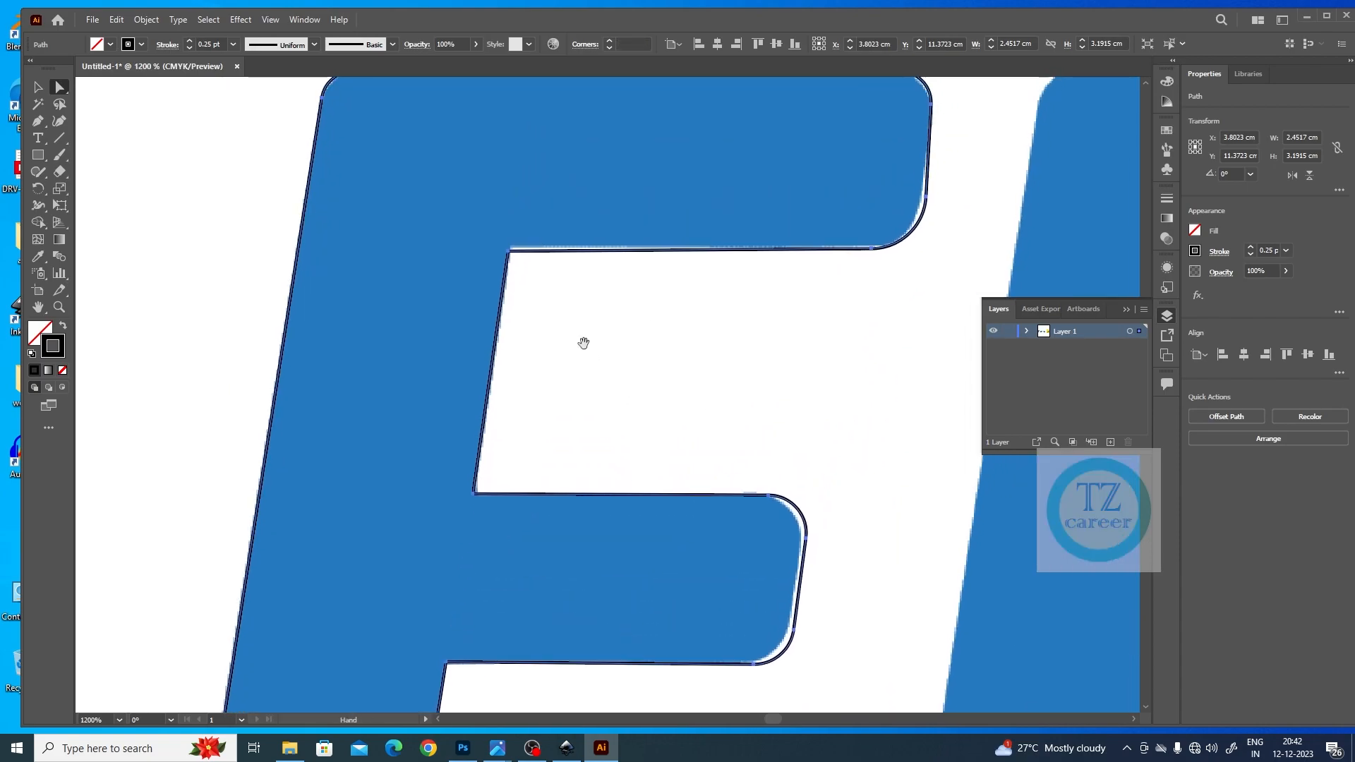
drag(512, 260, 511, 247)
drag(715, 321, 531, 383)
drag(692, 310, 683, 310)
drag(747, 259, 739, 263)
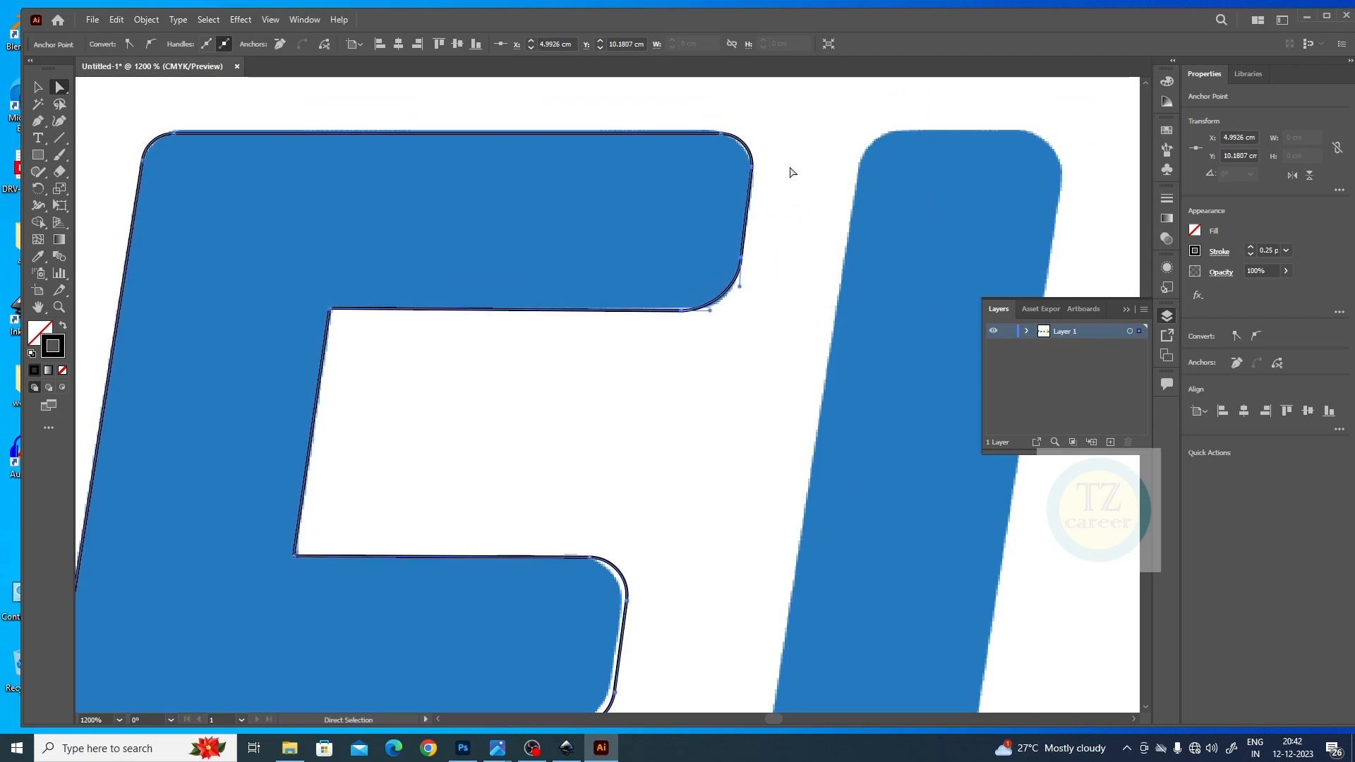
drag(753, 168, 753, 172)
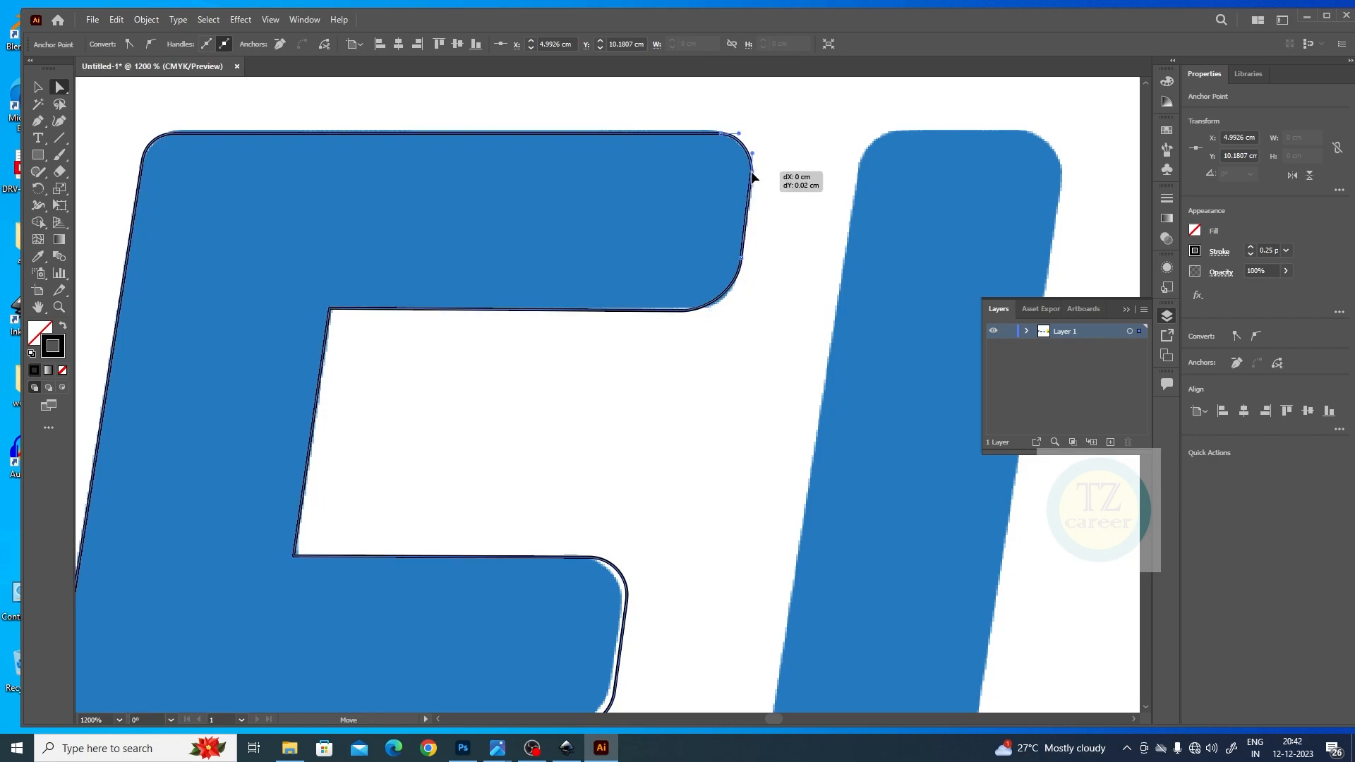
Move the anchor points of the middle arm's rounded end inward so the F outline follows the blue letter's curves.
key(space)
drag(614, 411, 614, 242)
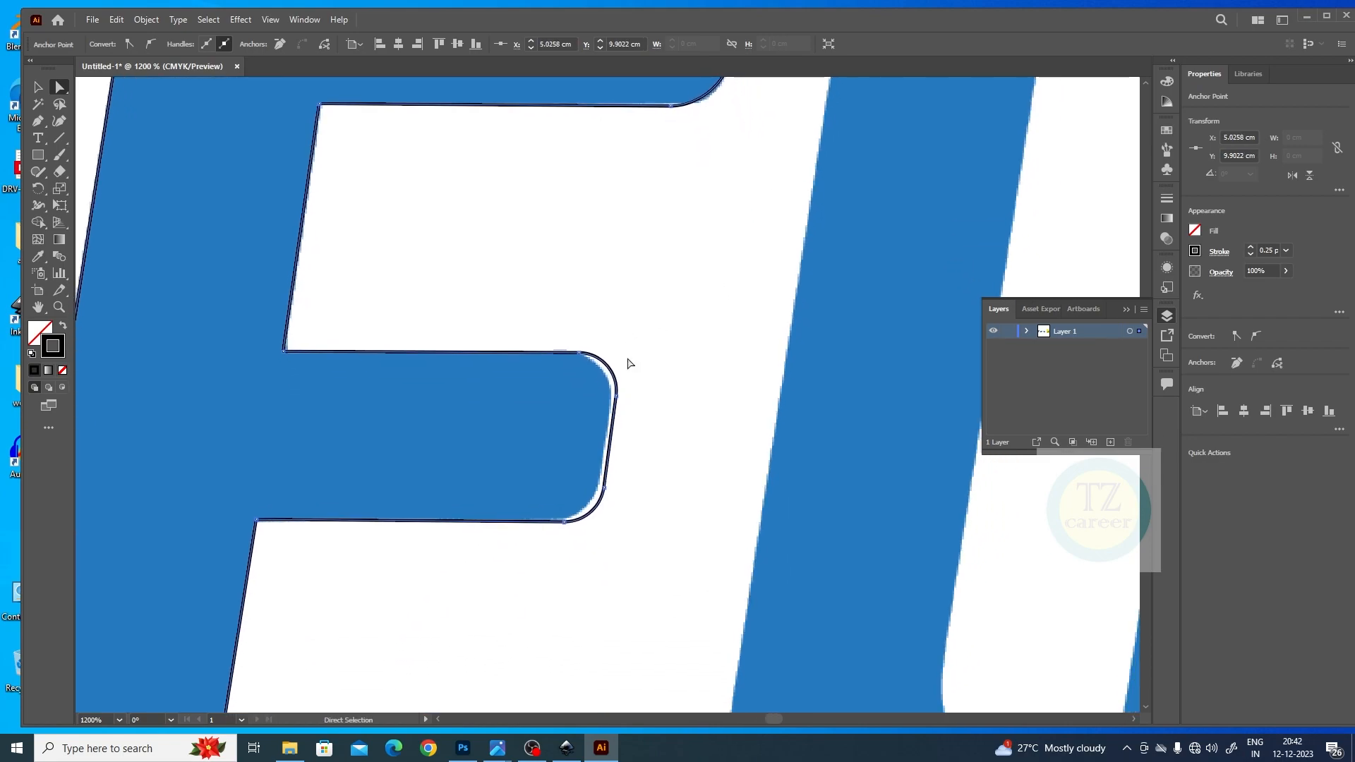
drag(660, 360, 598, 492)
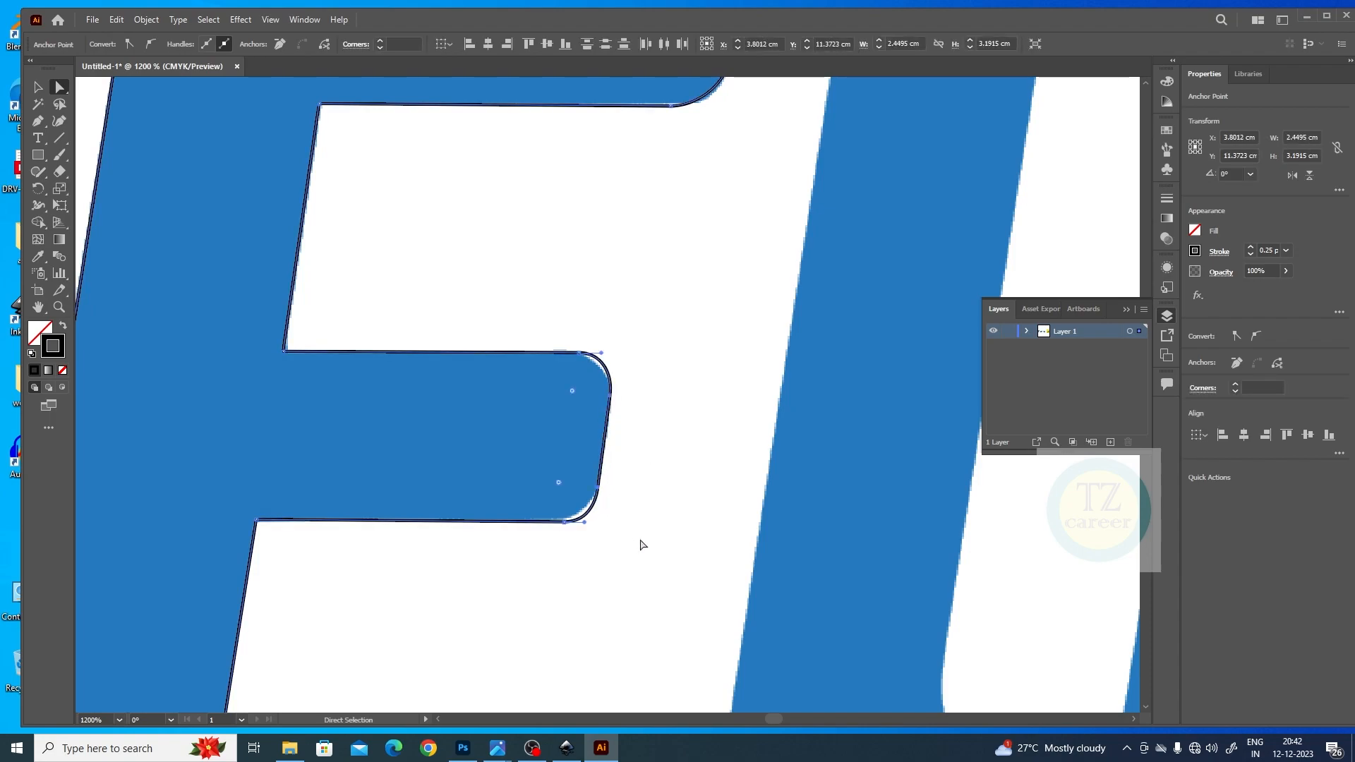
click(566, 521)
drag(564, 522, 552, 524)
drag(582, 354, 563, 355)
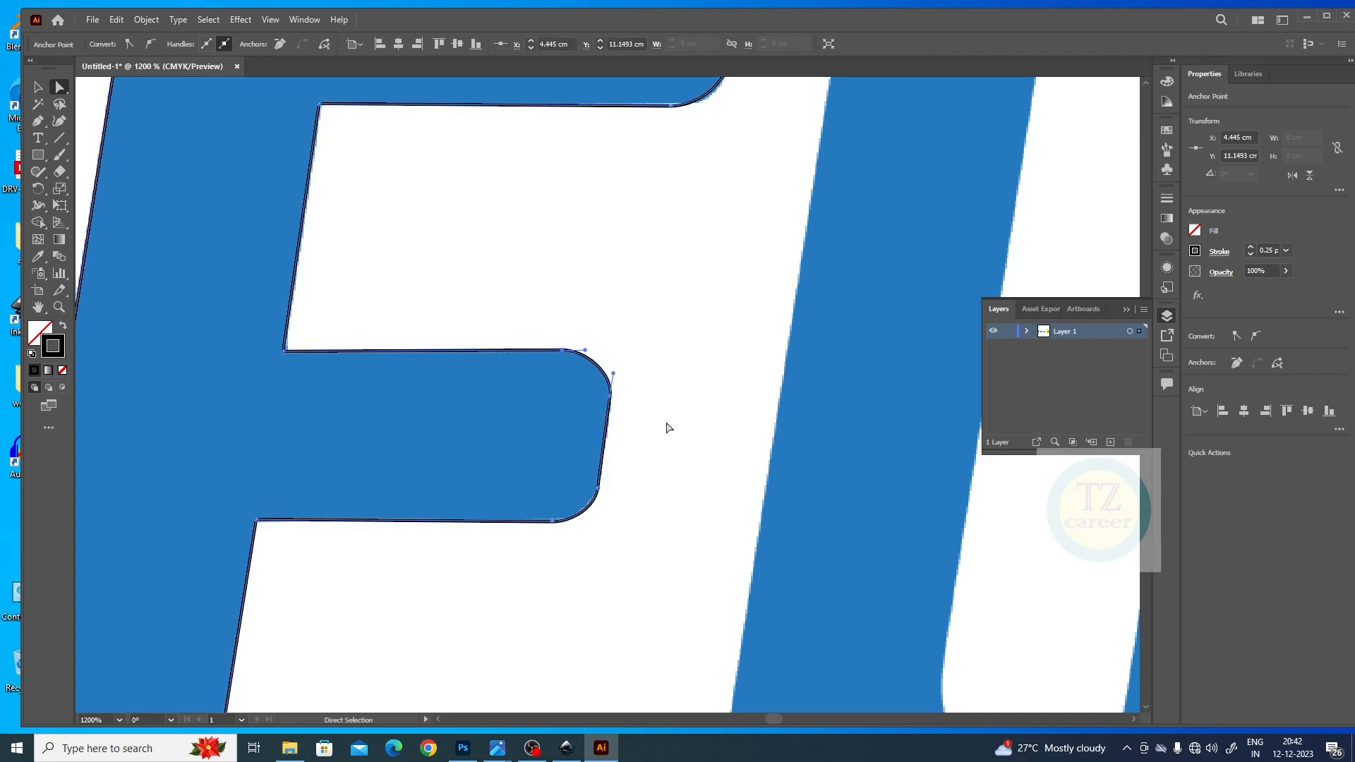
drag(665, 475, 690, 326)
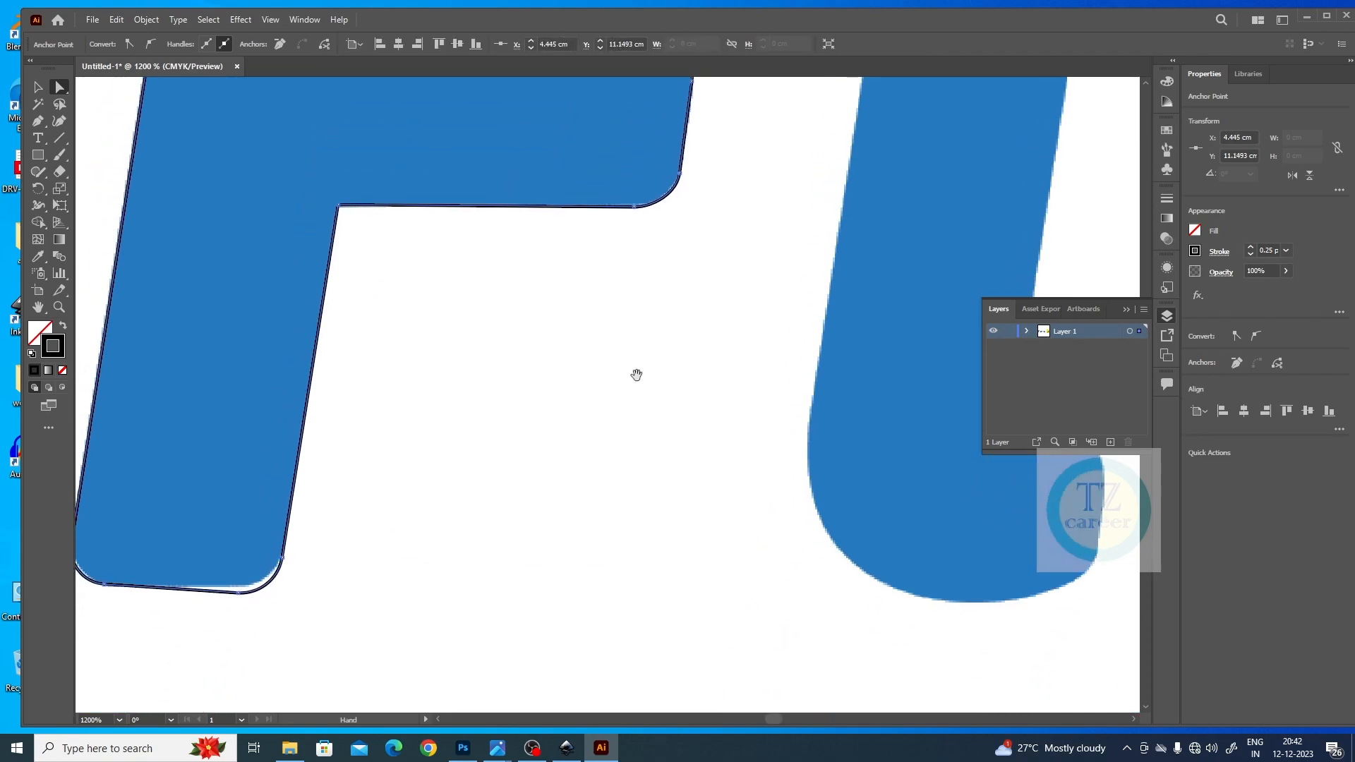
Move the anchor points of both rounded corners at the F outline's stem foot onto the blue letter's edge.
drag(333, 508, 318, 498)
click(372, 470)
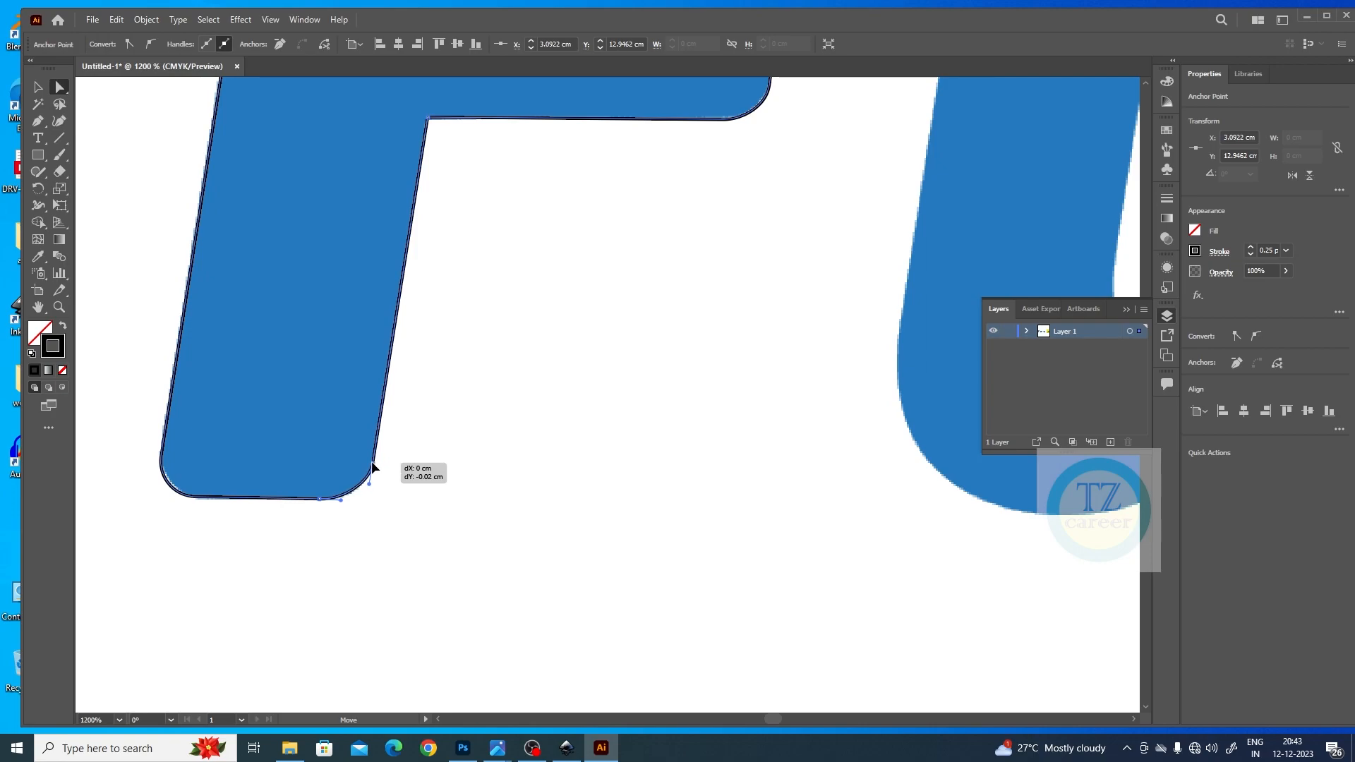
drag(192, 500, 163, 457)
click(501, 441)
Trace the front face of the yellow shopping bag as a closed four-corner Pen path, about 6.33 by 5.25 cm.
key(ctrl+minus)
key(ctrl+minus)
key(ctrl+minus)
key(ctrl+minus)
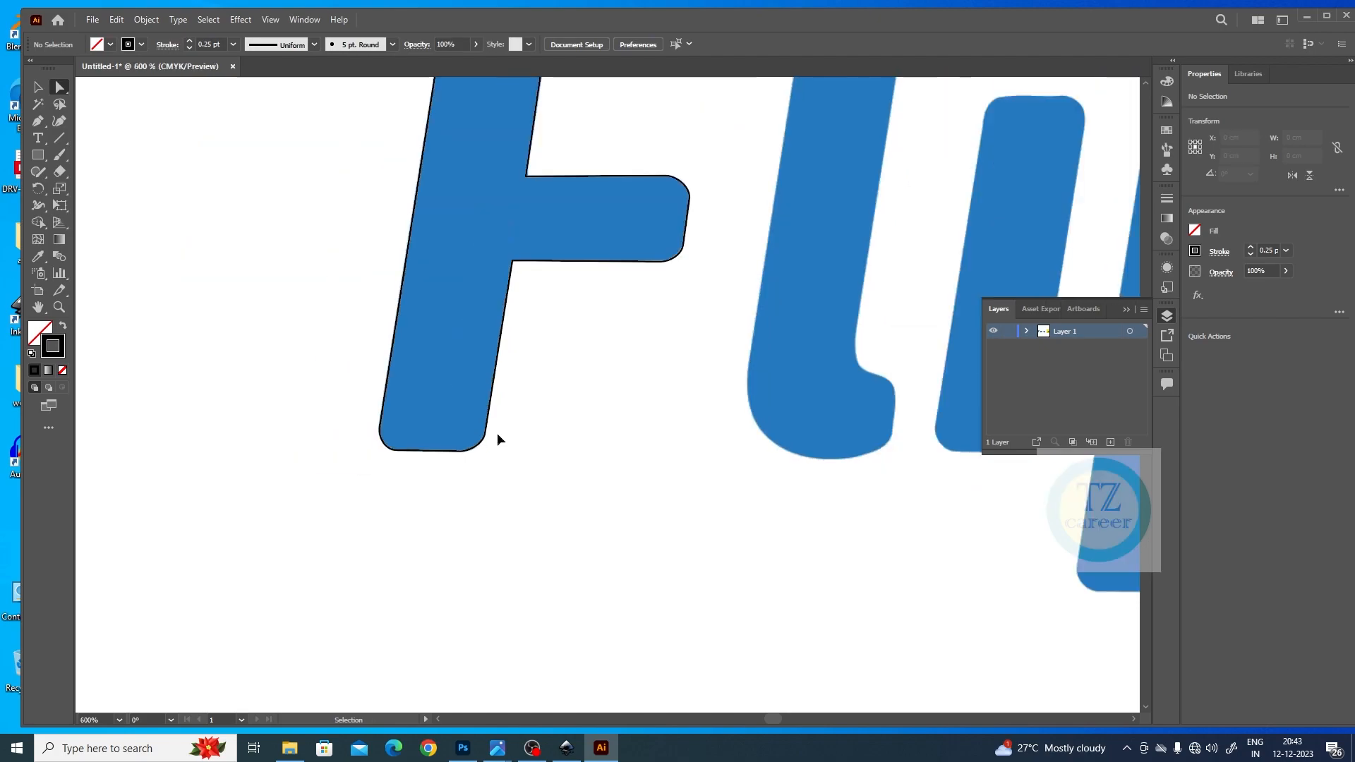
drag(601, 424, 264, 450)
drag(431, 483, 217, 476)
drag(432, 479, 185, 479)
drag(494, 475, 128, 503)
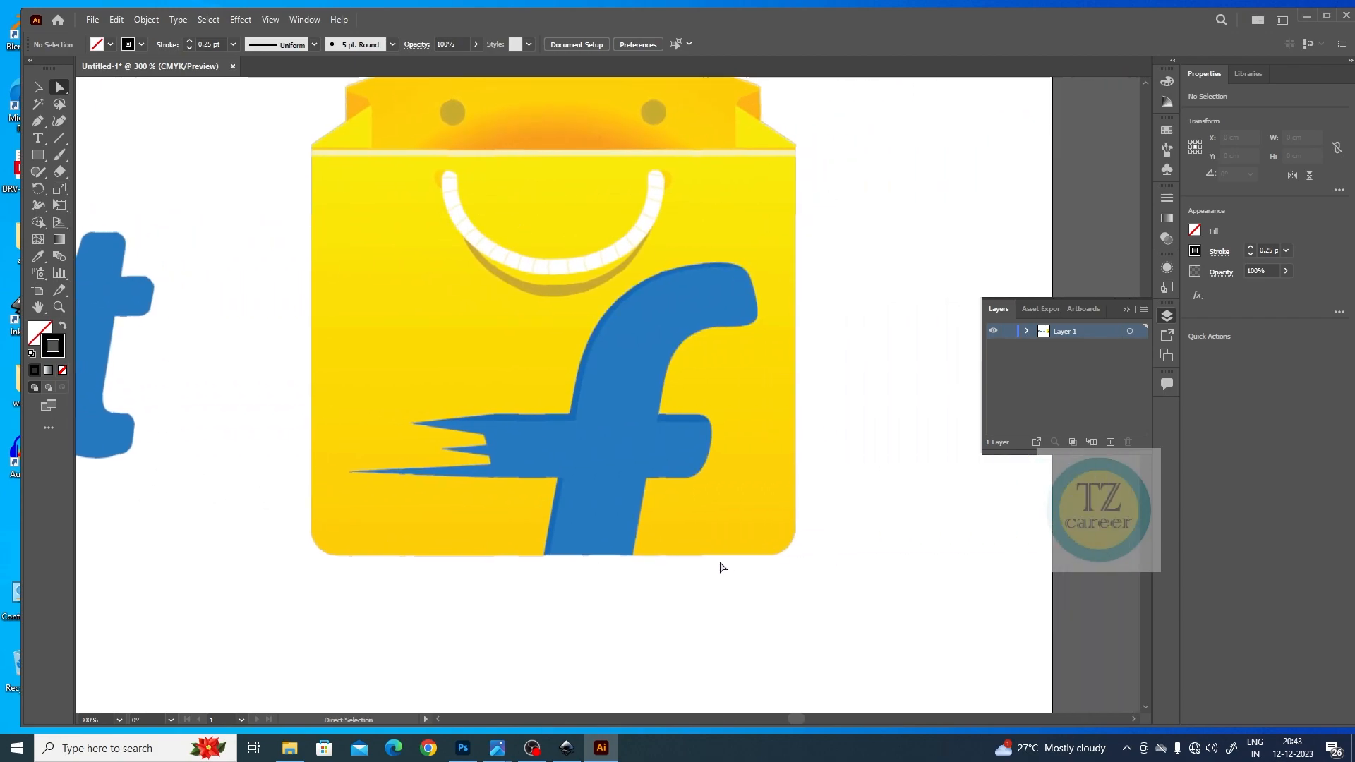
click(38, 122)
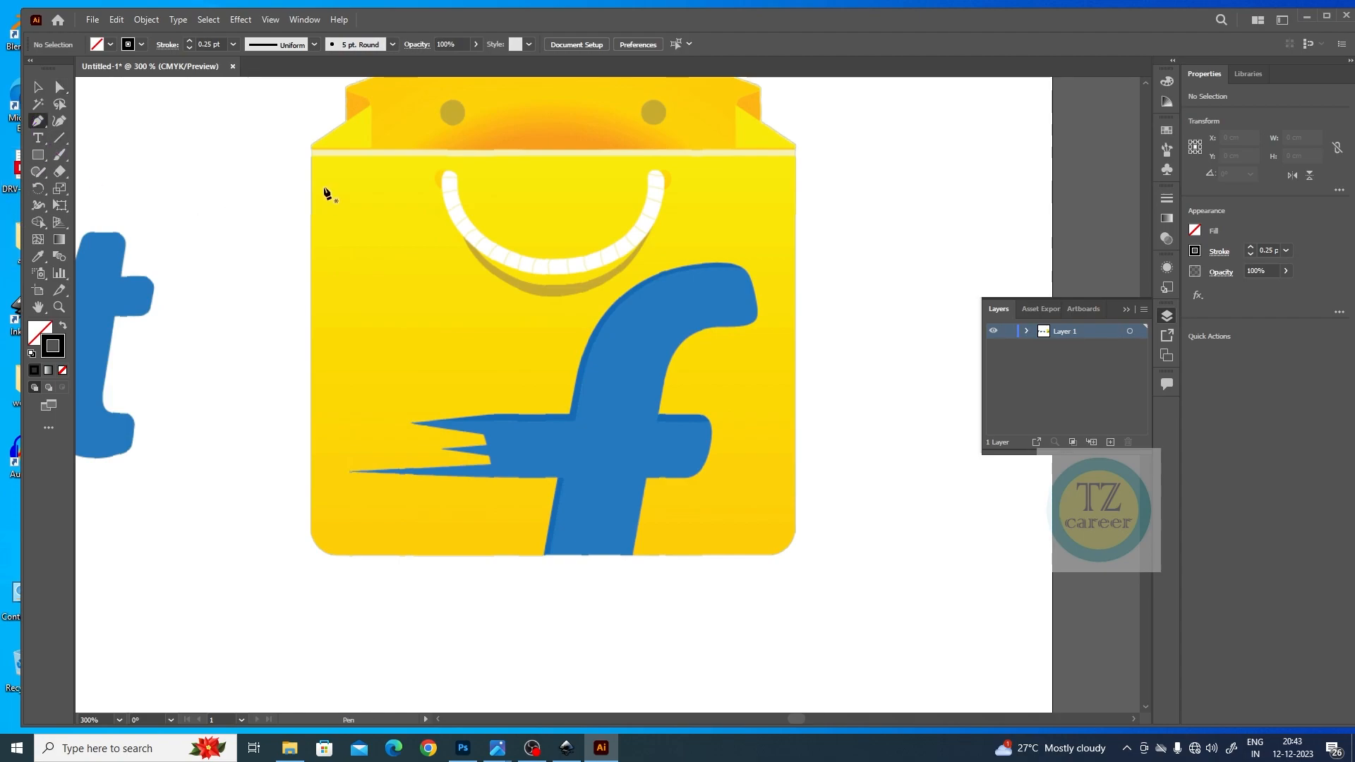
click(311, 154)
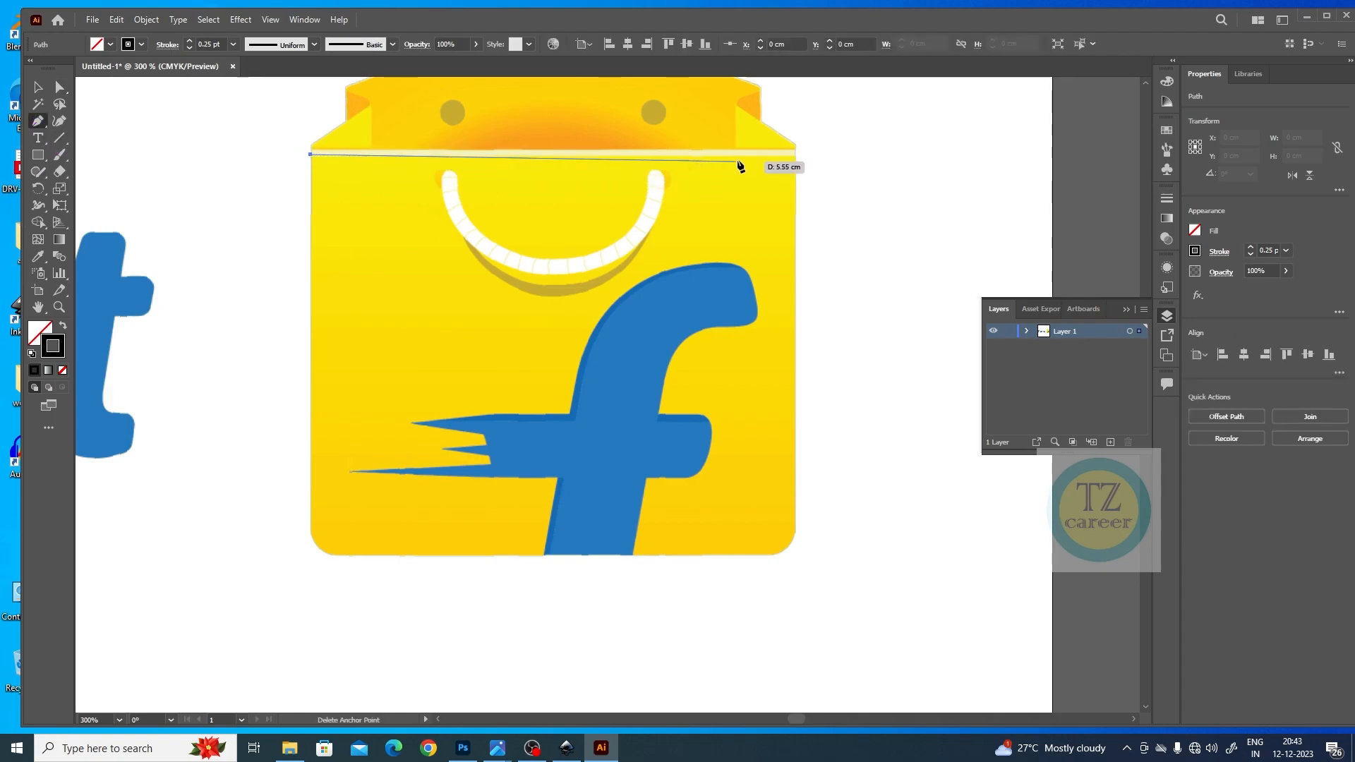
click(796, 157)
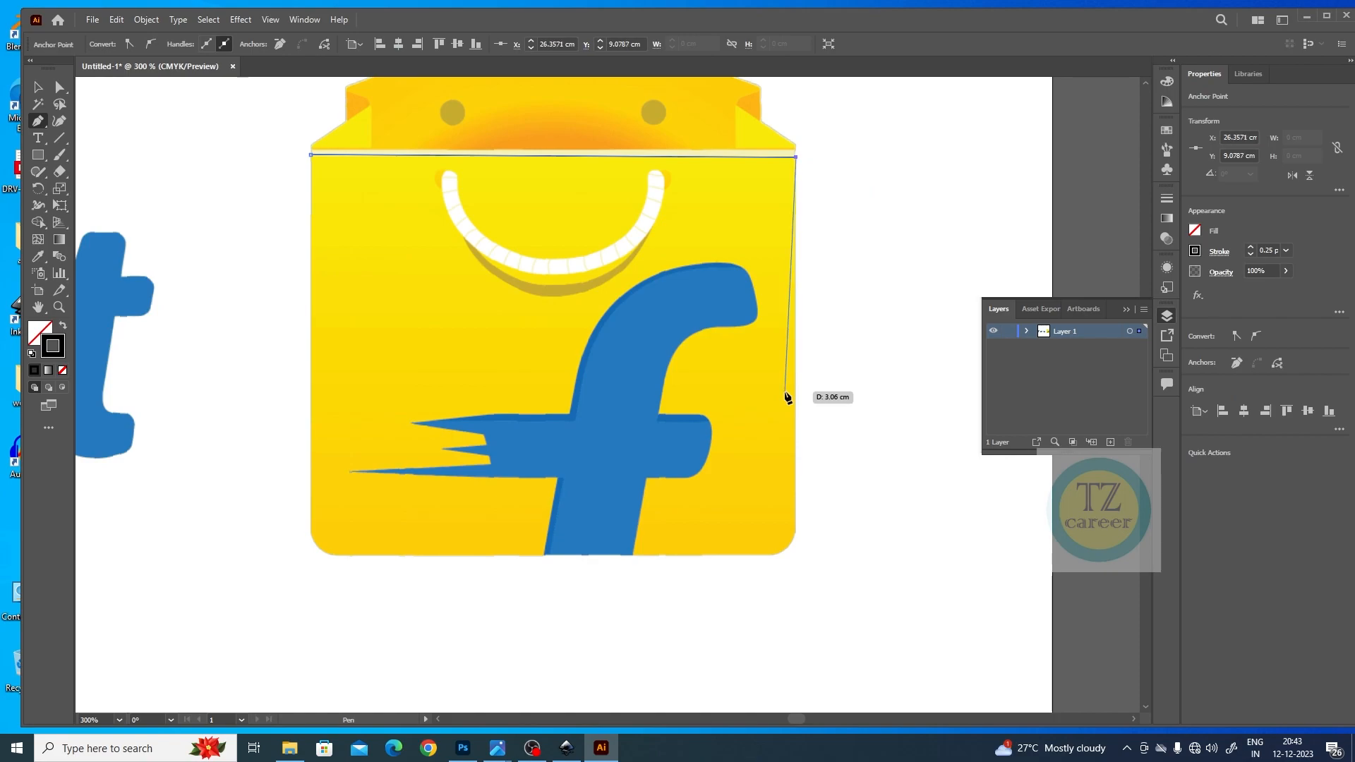
click(796, 556)
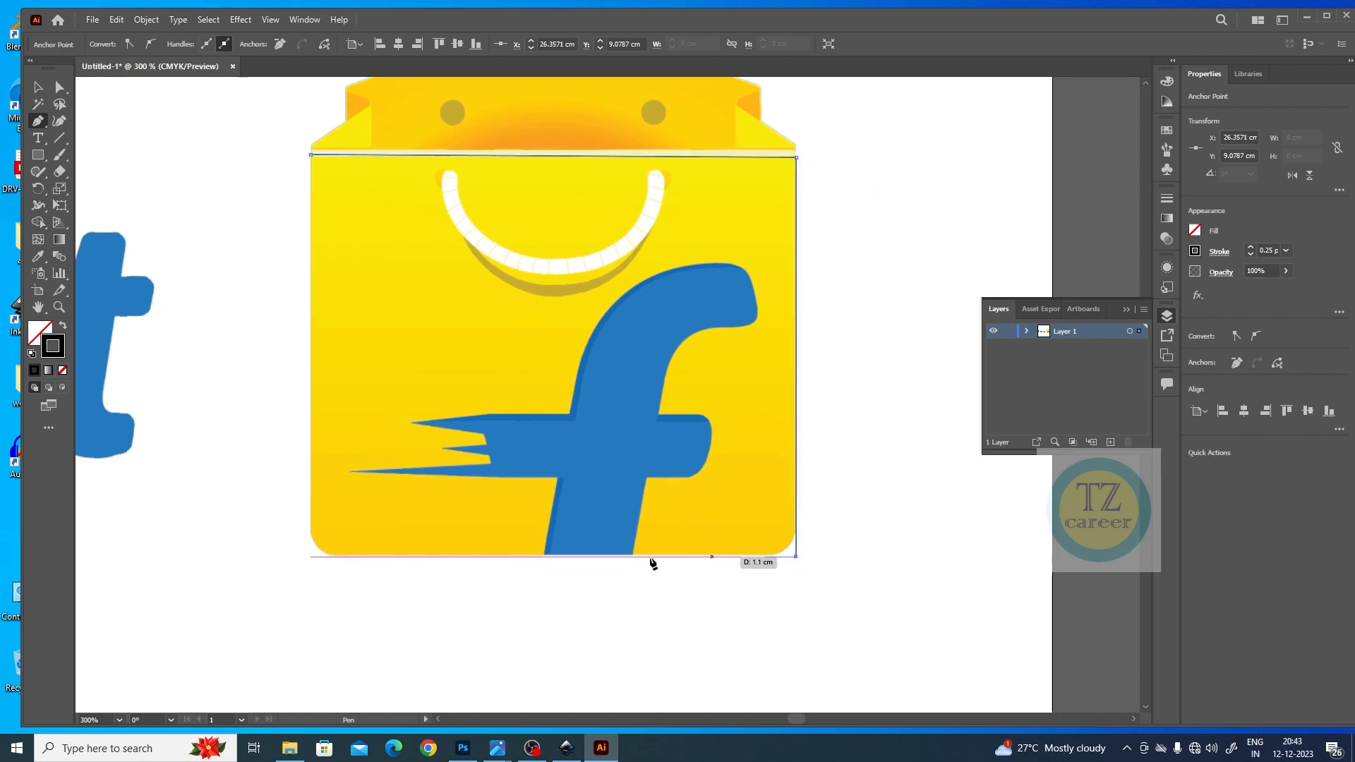
click(310, 556)
click(310, 154)
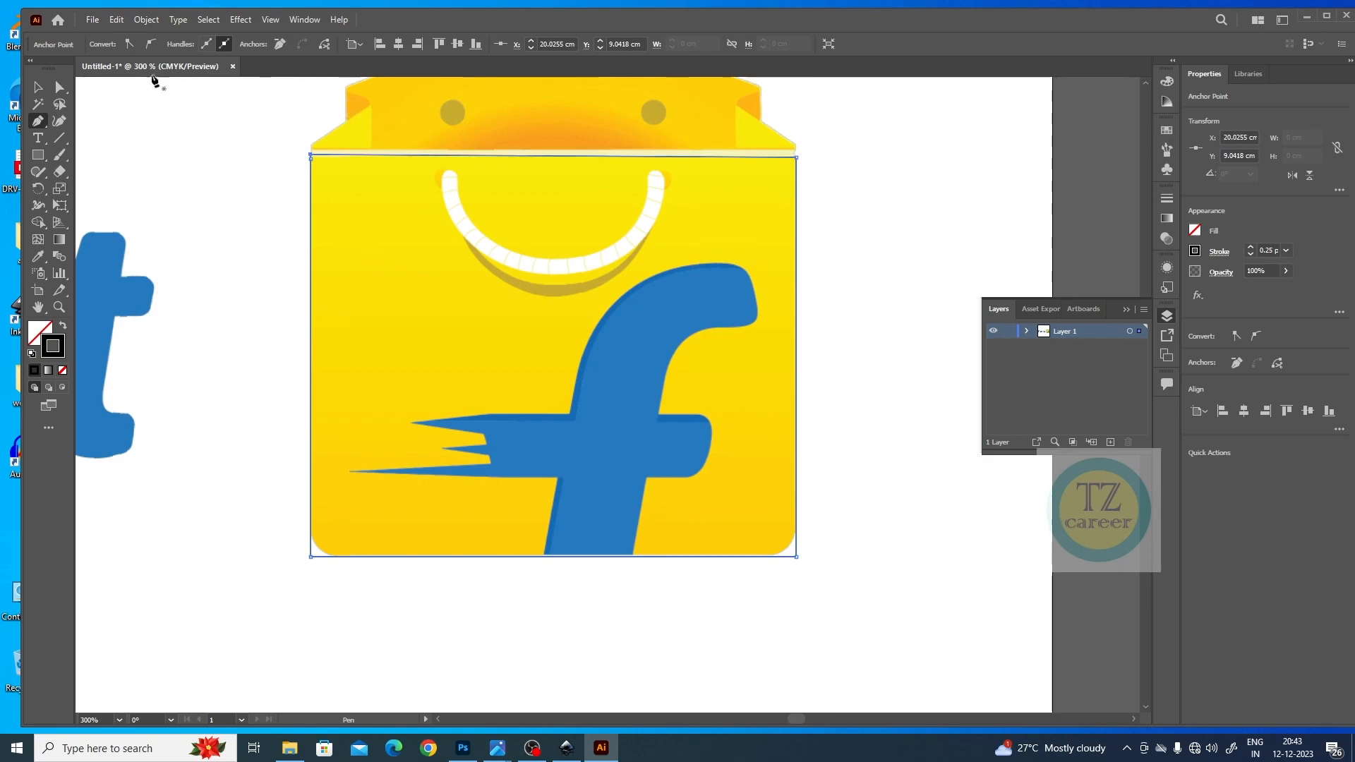
Round the two lower corners of the bag-front outline to follow the bag, with a radius of about 0.3 cm.
click(38, 87)
click(58, 88)
click(792, 568)
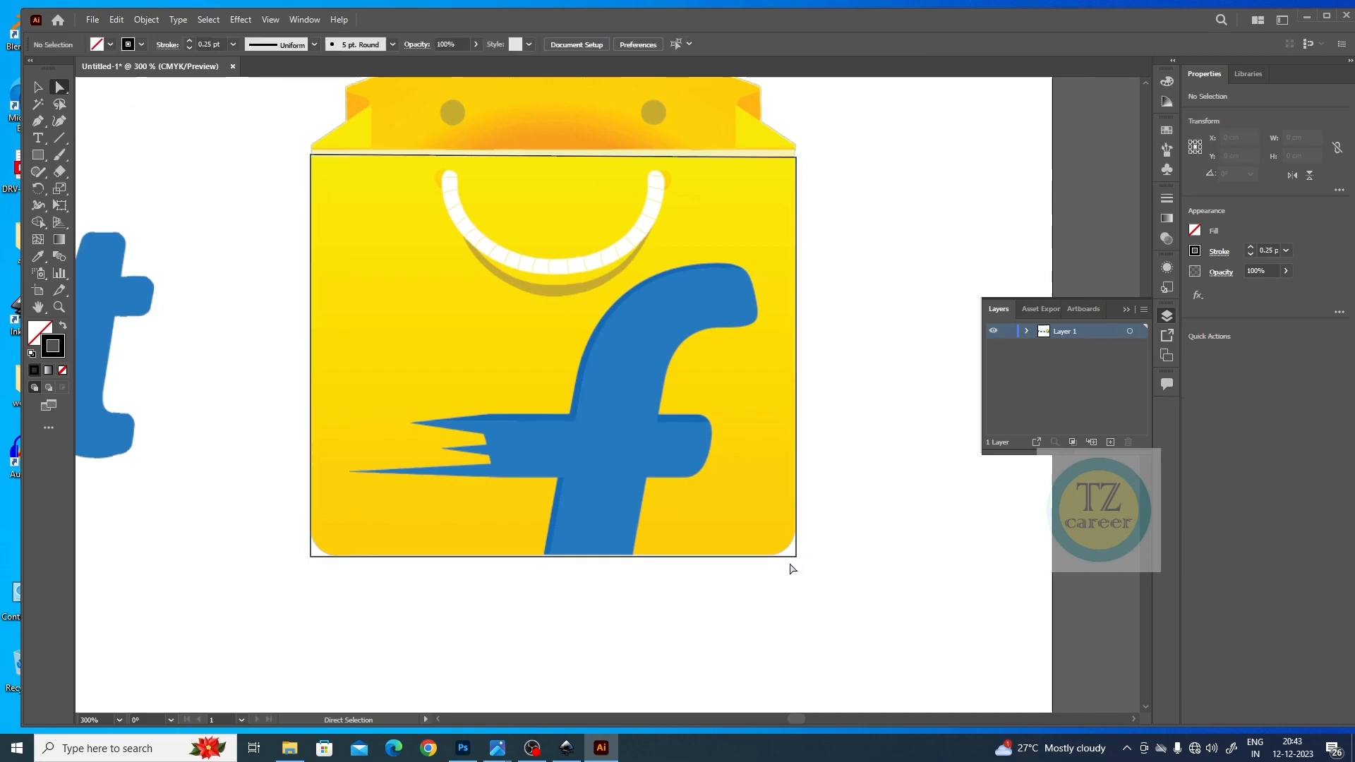
click(796, 556)
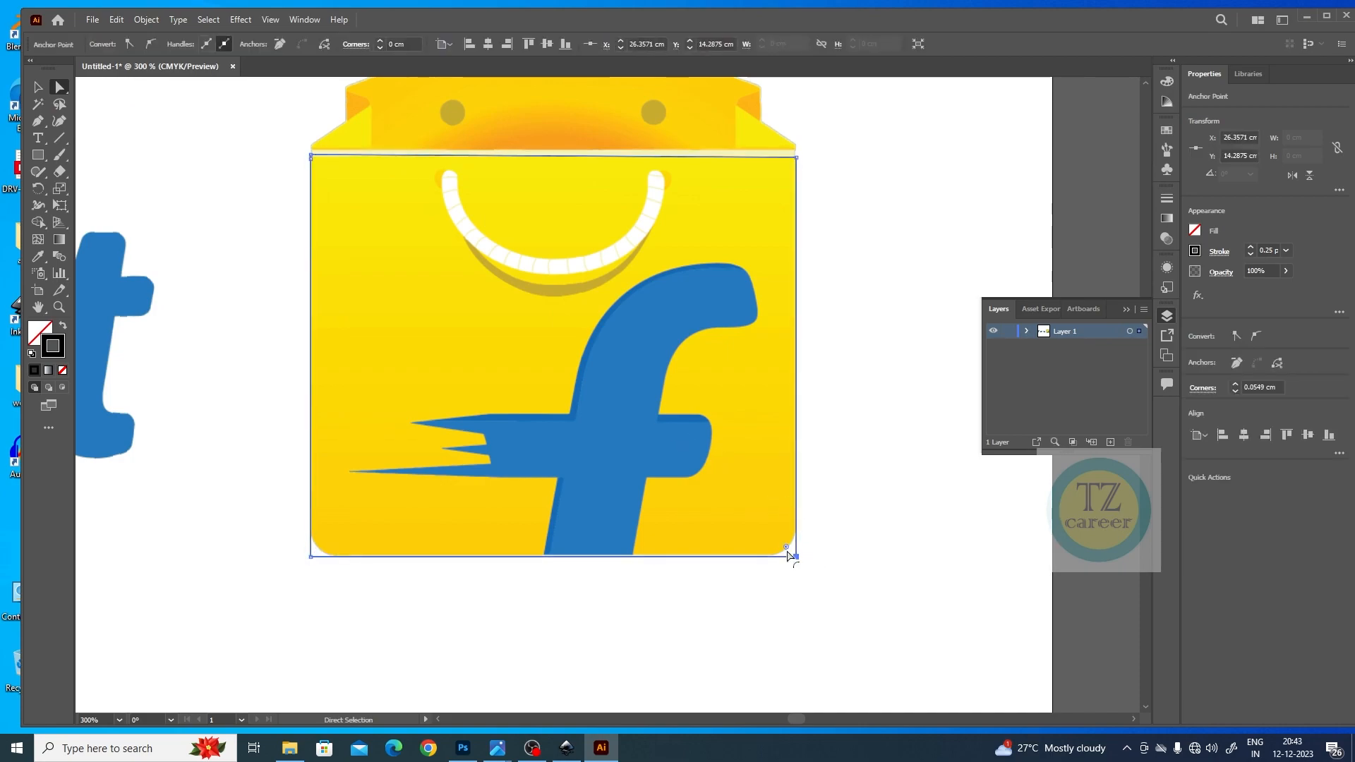
drag(786, 548, 773, 534)
click(311, 556)
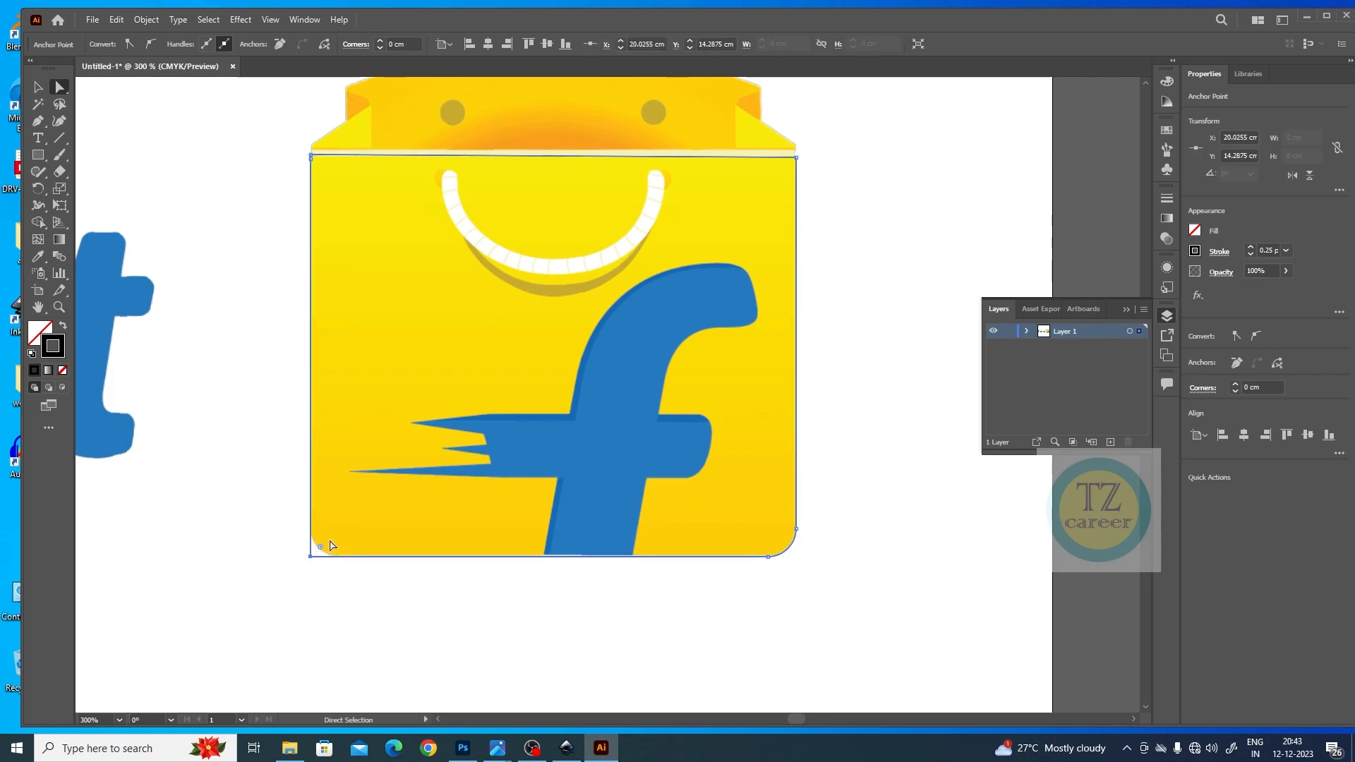
drag(319, 551, 334, 533)
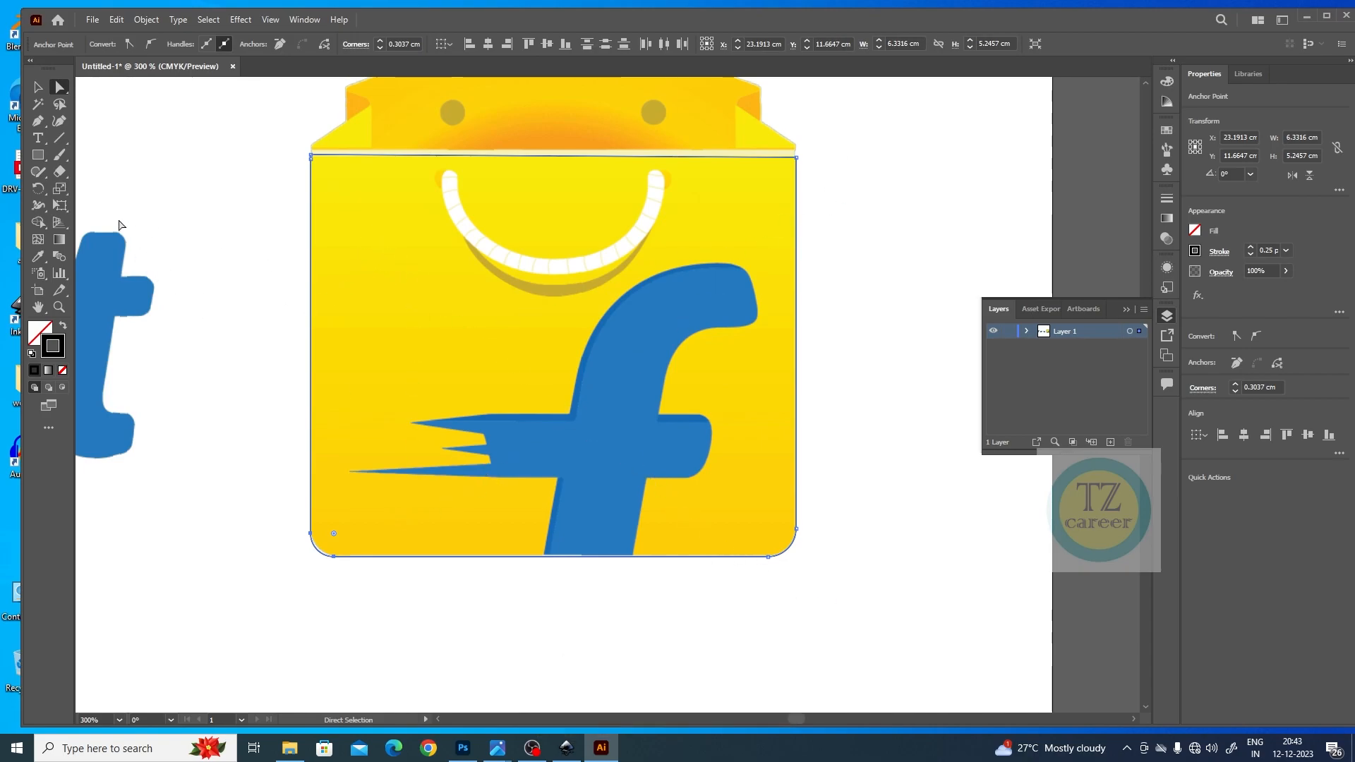
Apply a white-to-black linear gradient to the bag-front outline and swap it to the fill, leaving no stroke.
click(58, 241)
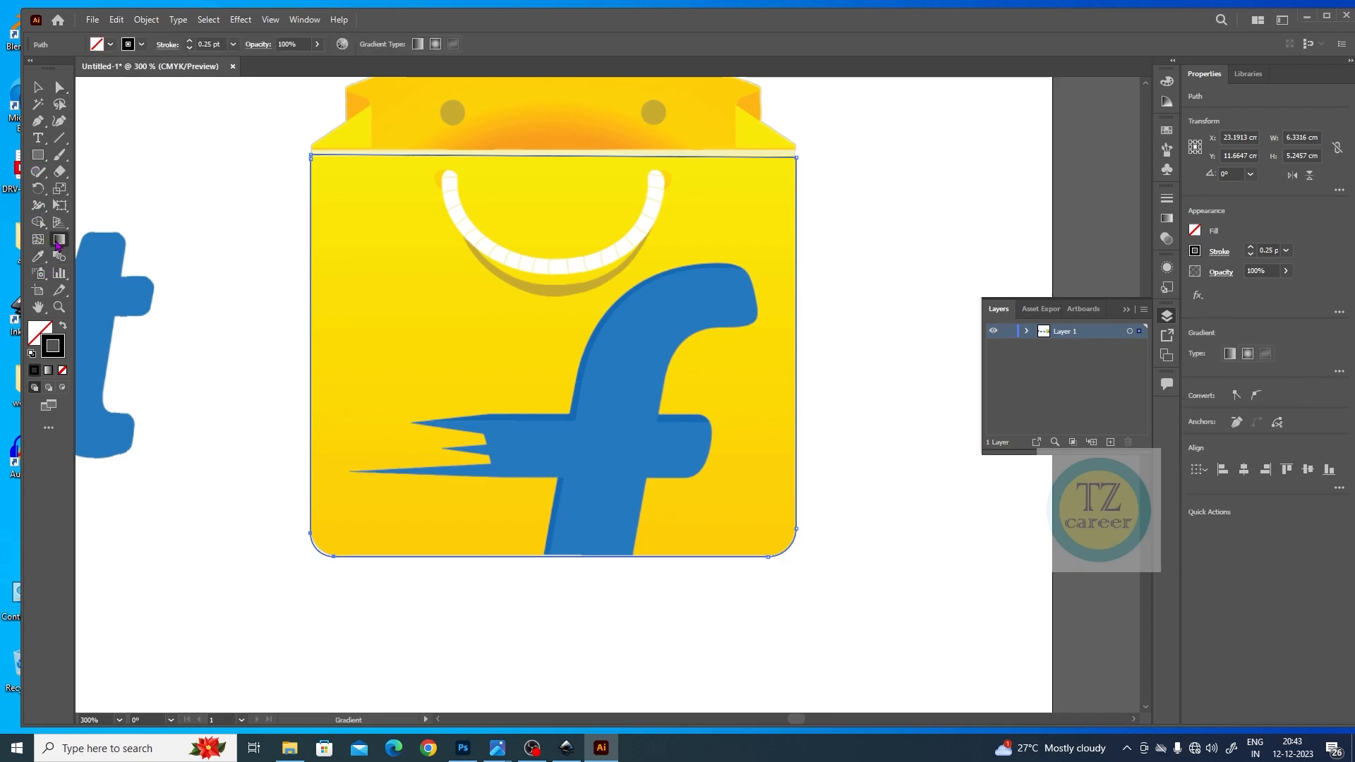
double_click(59, 240)
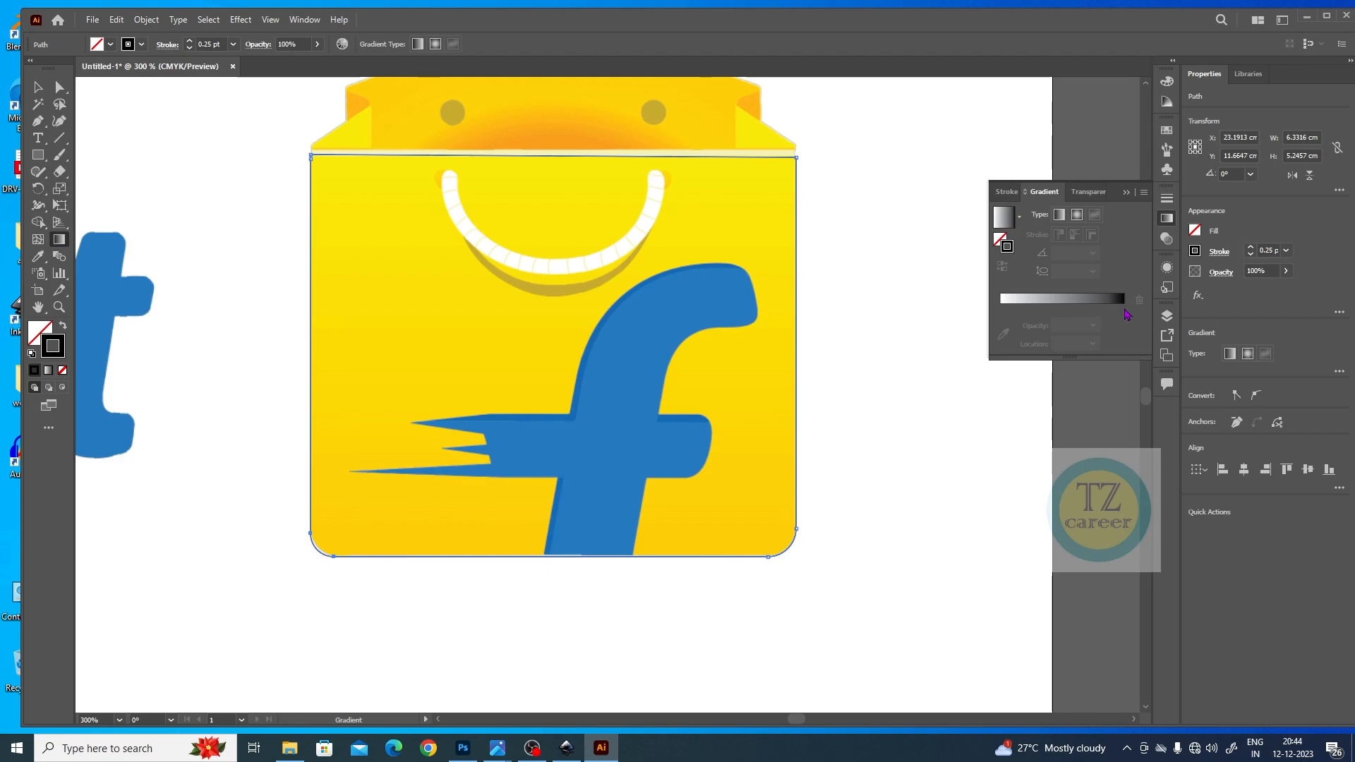
click(1125, 310)
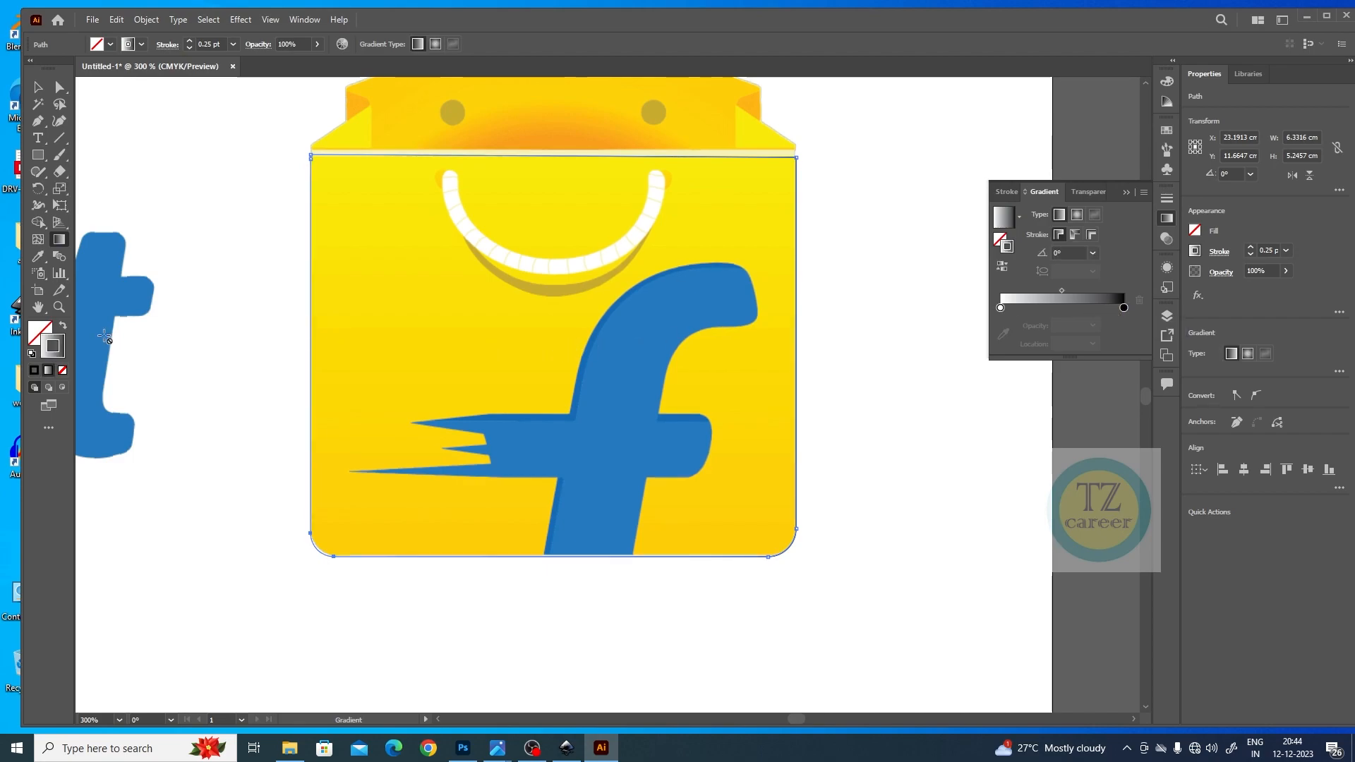
click(62, 327)
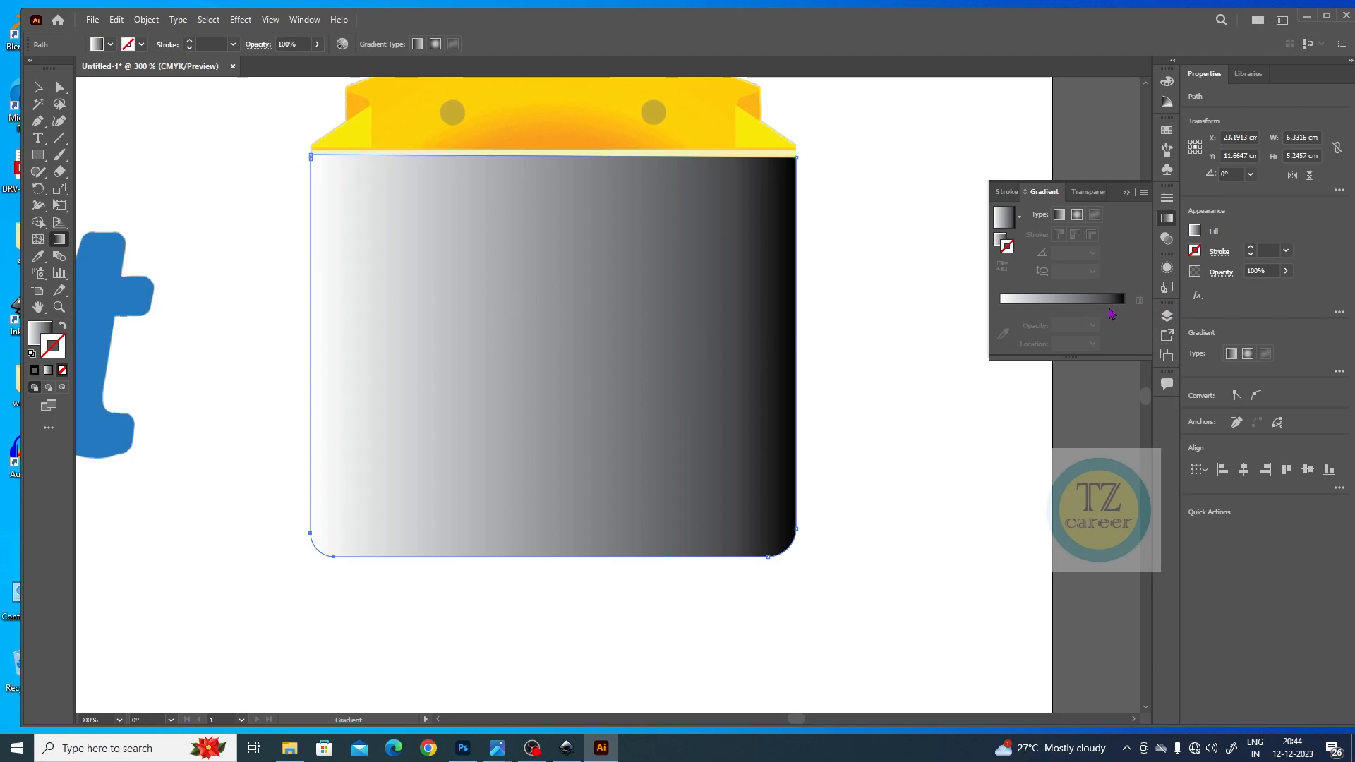
Add a gradient stroke to the bag shape and set its end stop to CMYK dark gold (34.12, 37.65, 100, 6.27).
click(1123, 311)
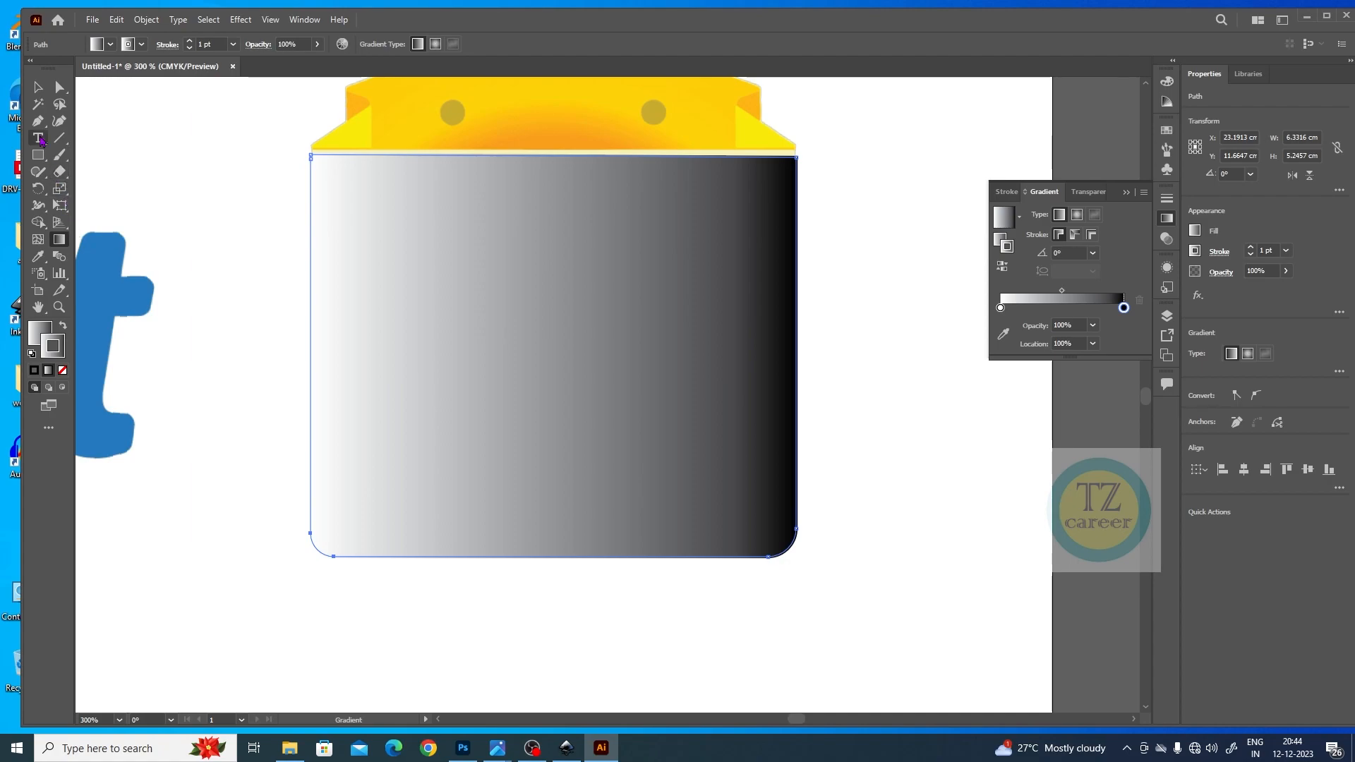
double_click(1124, 309)
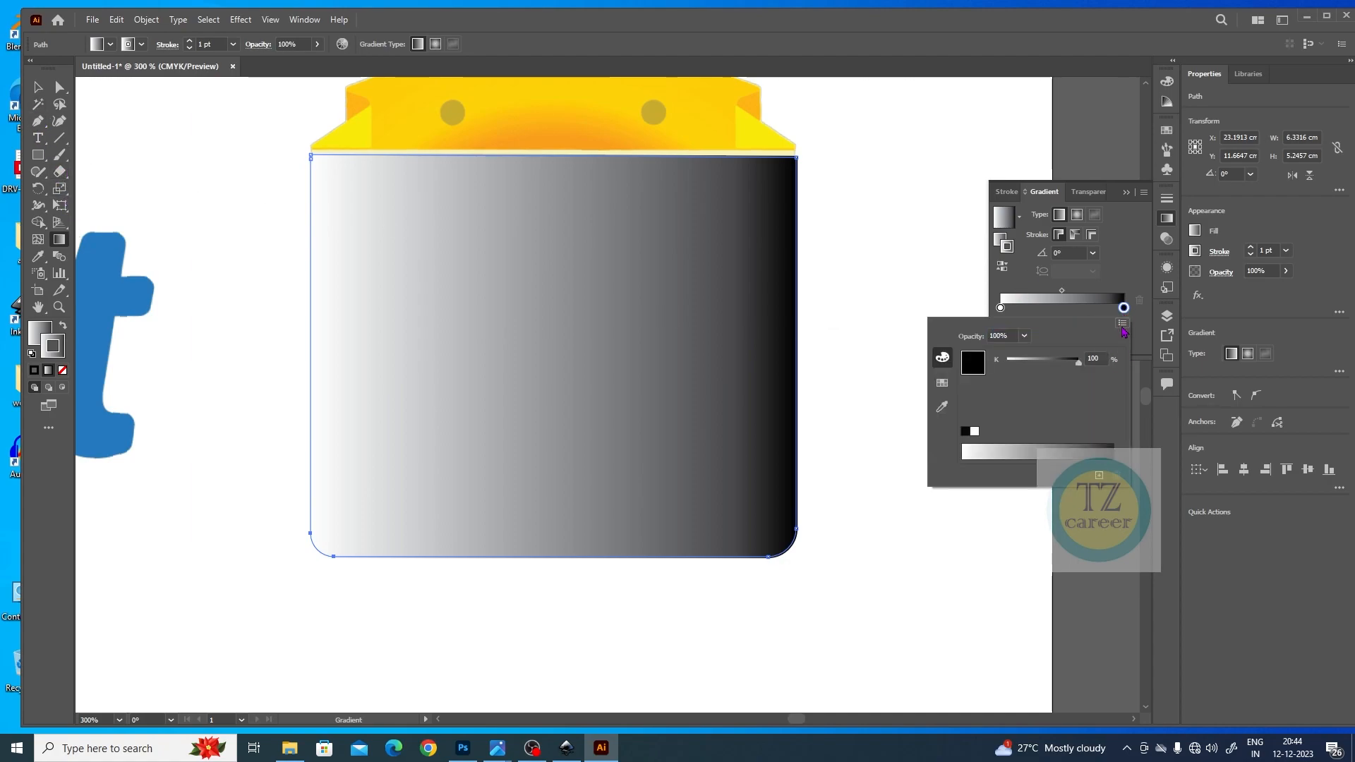
click(1122, 323)
click(1178, 374)
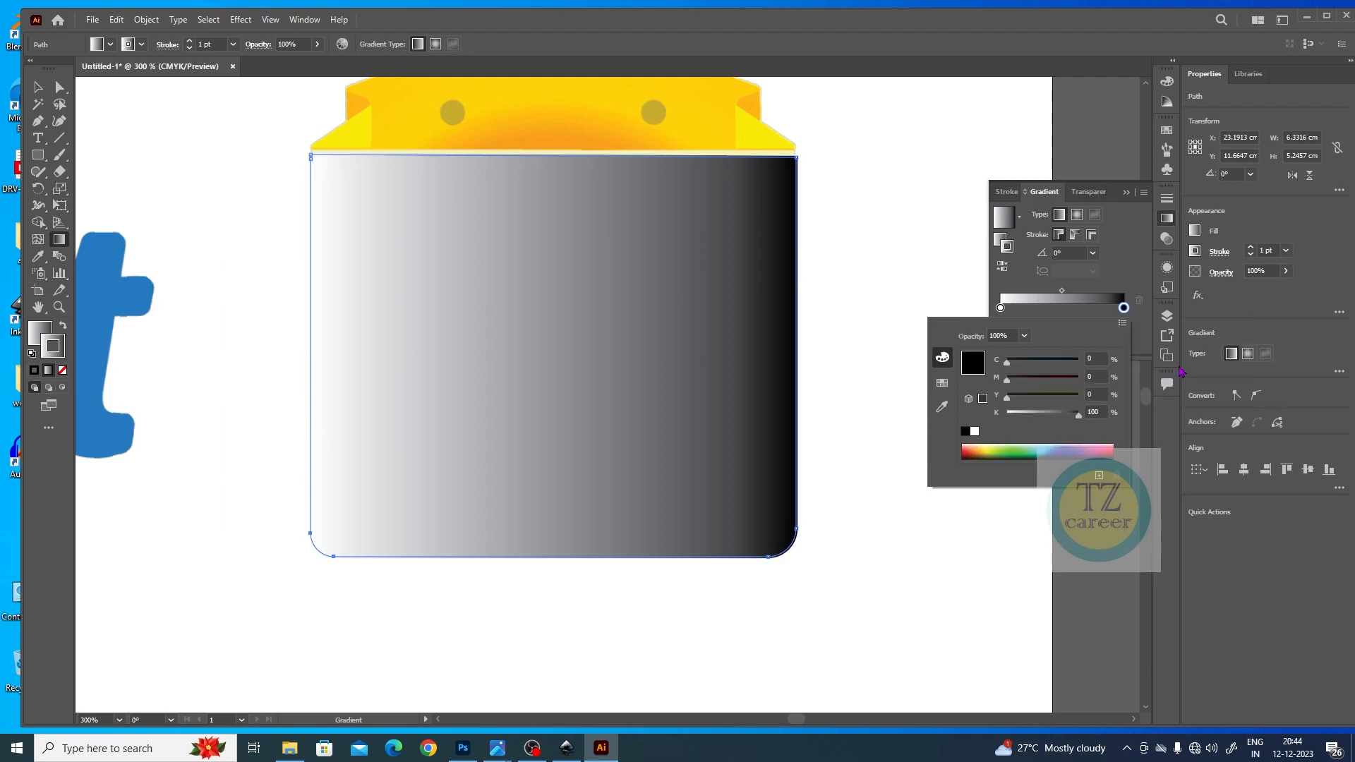
click(996, 449)
click(691, 131)
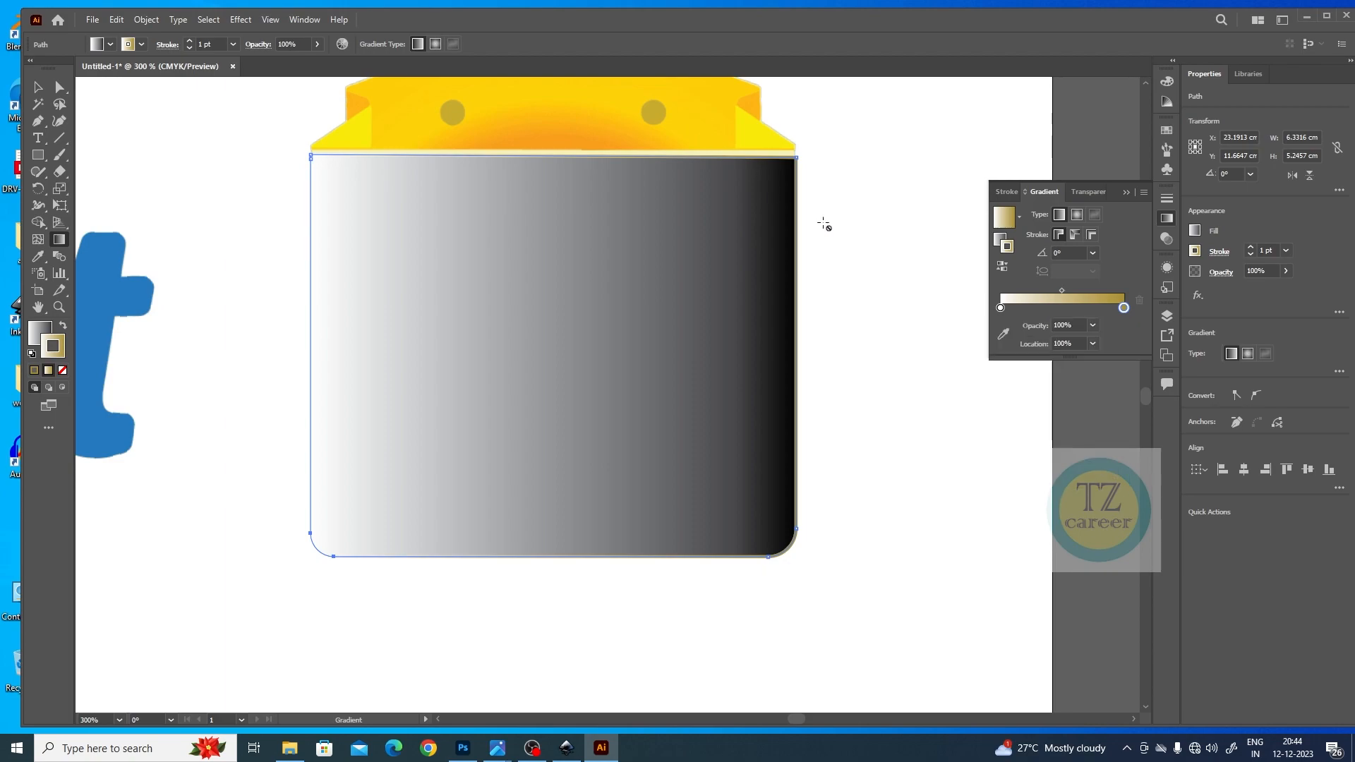
double_click(1123, 308)
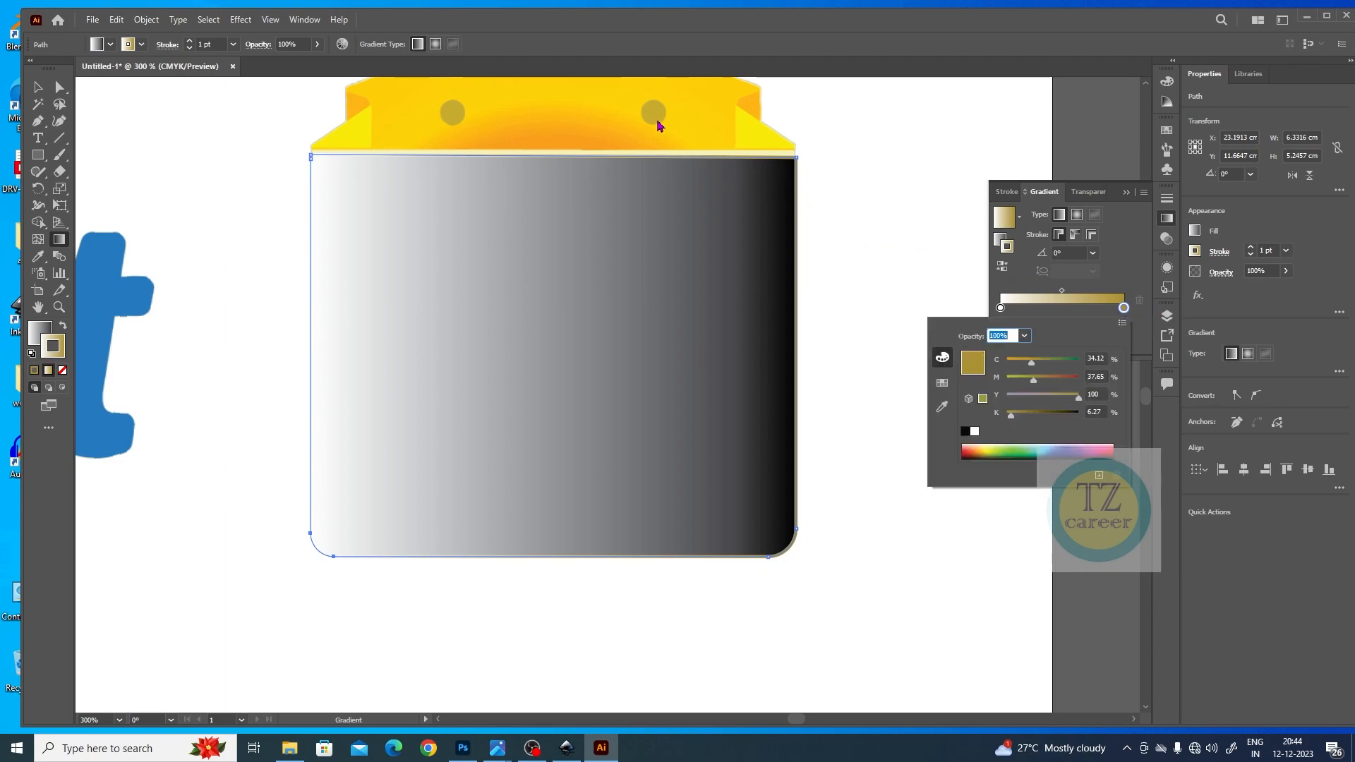
Fill the bag shape with yellow sampled from the bag's upper part using the Eyedropper, and copy its hex code fcd20c.
click(39, 258)
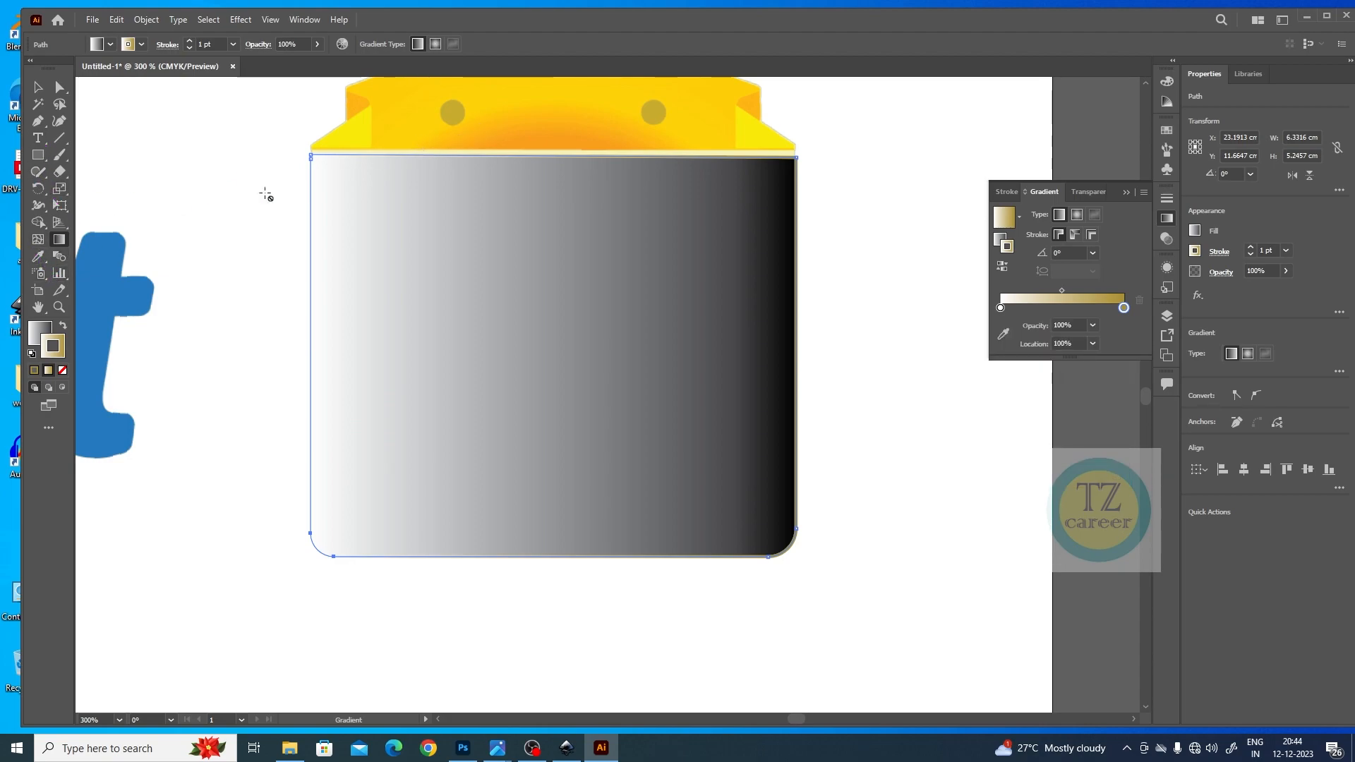
click(39, 257)
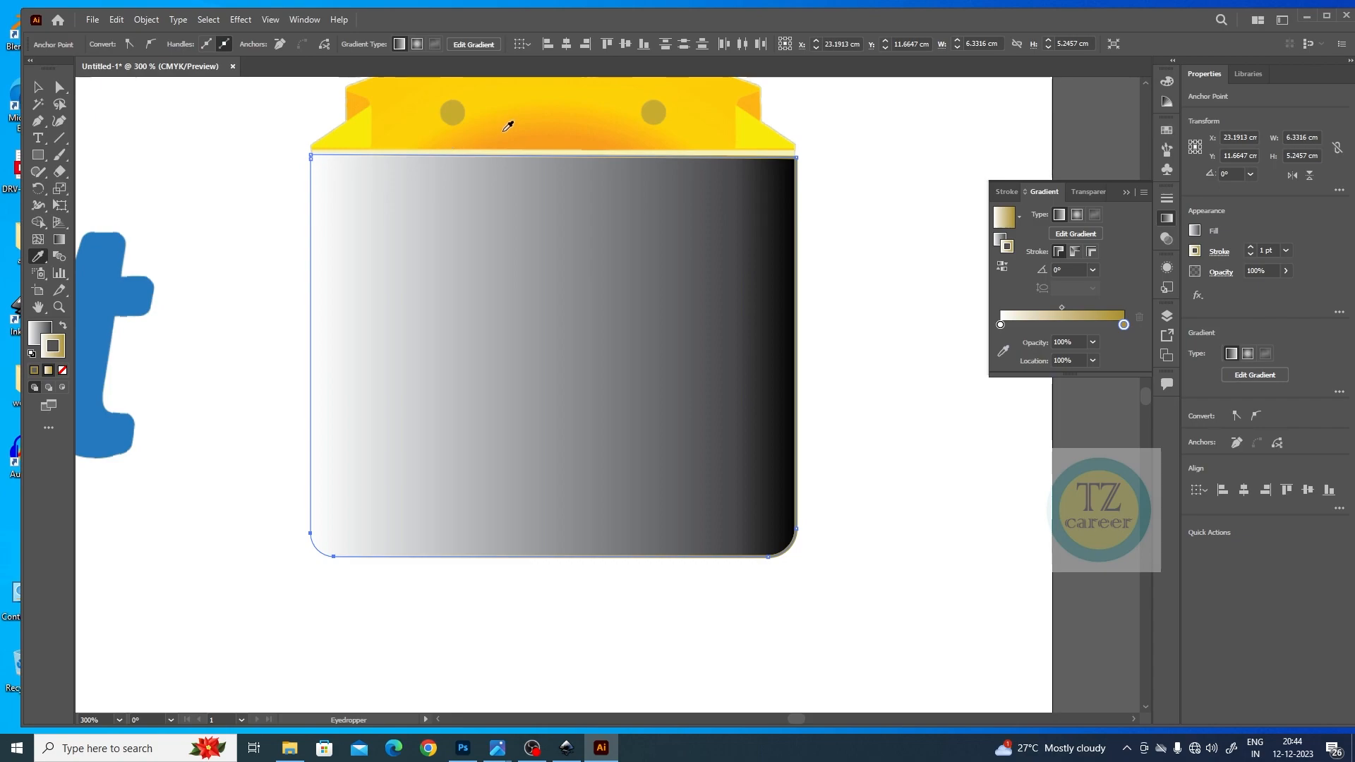
click(632, 89)
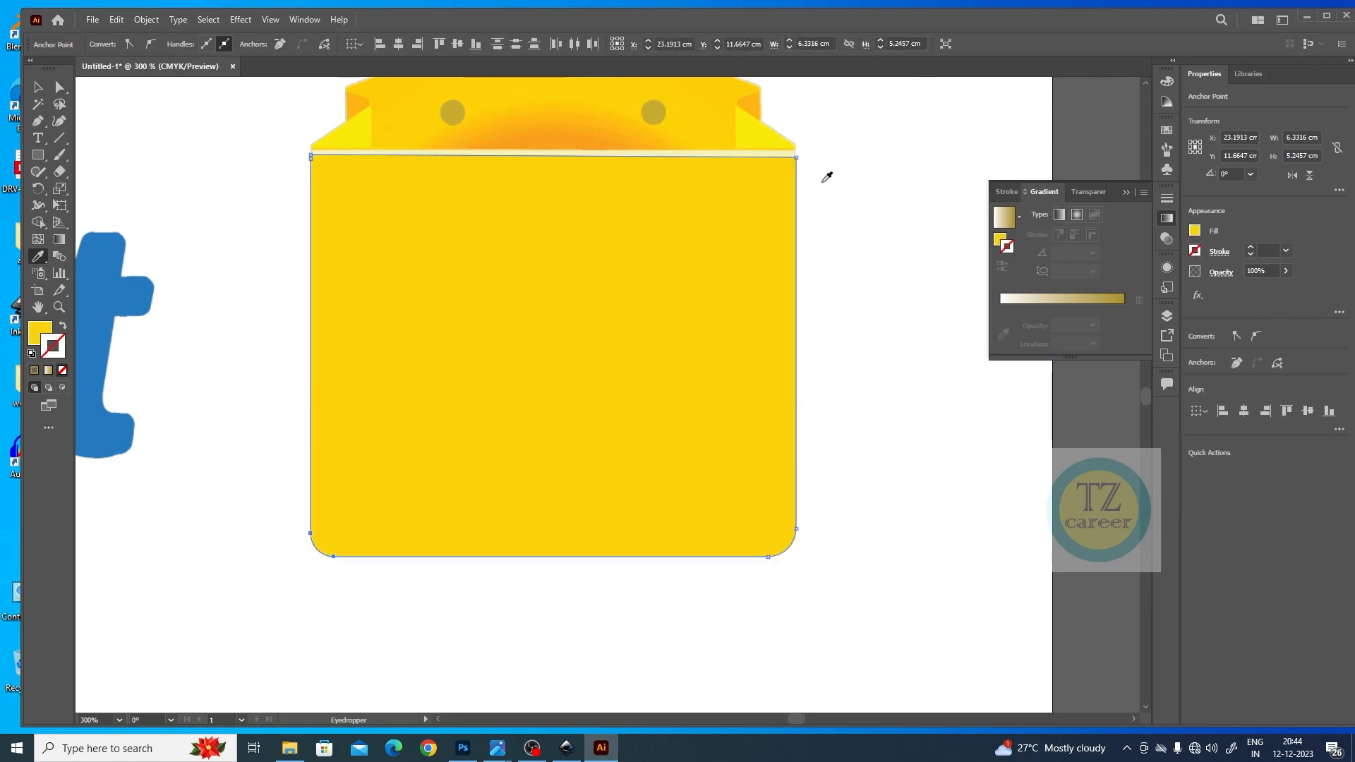
double_click(39, 341)
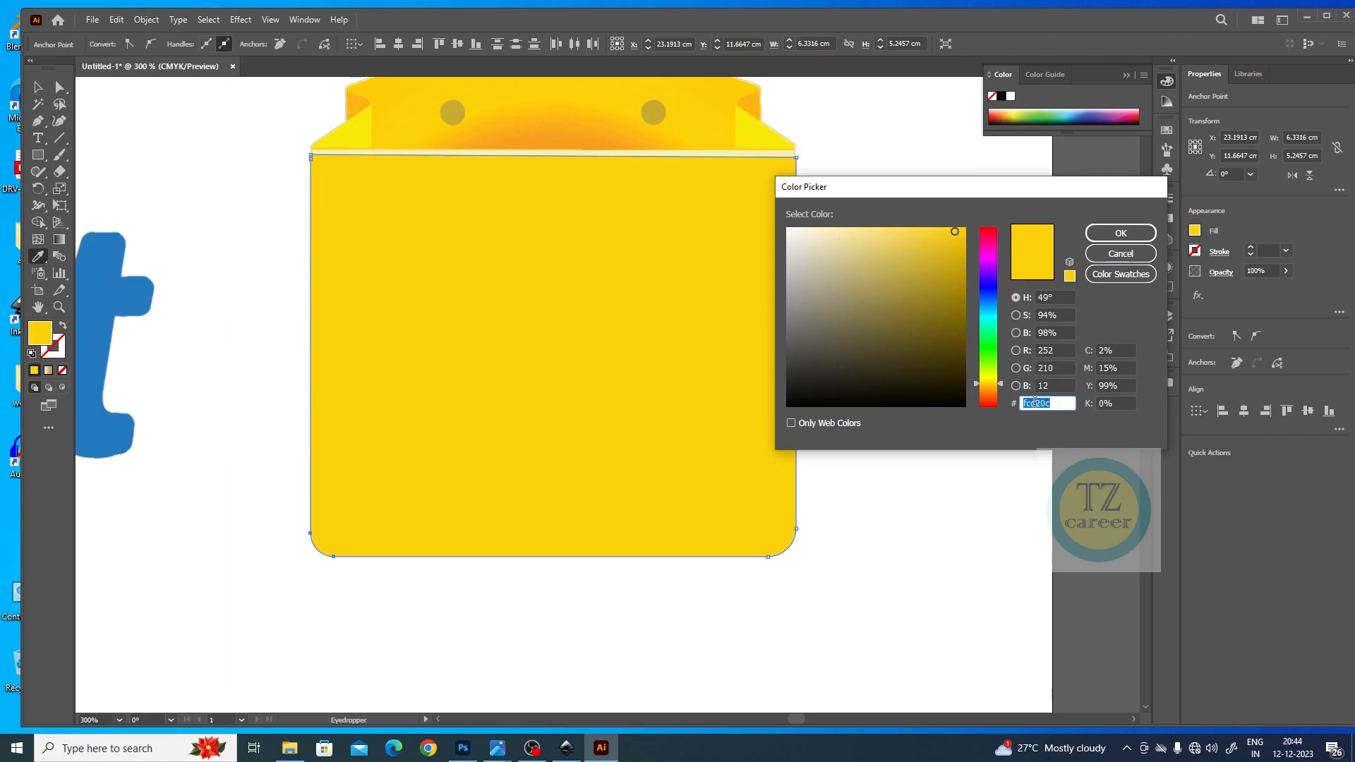
right_click(1034, 402)
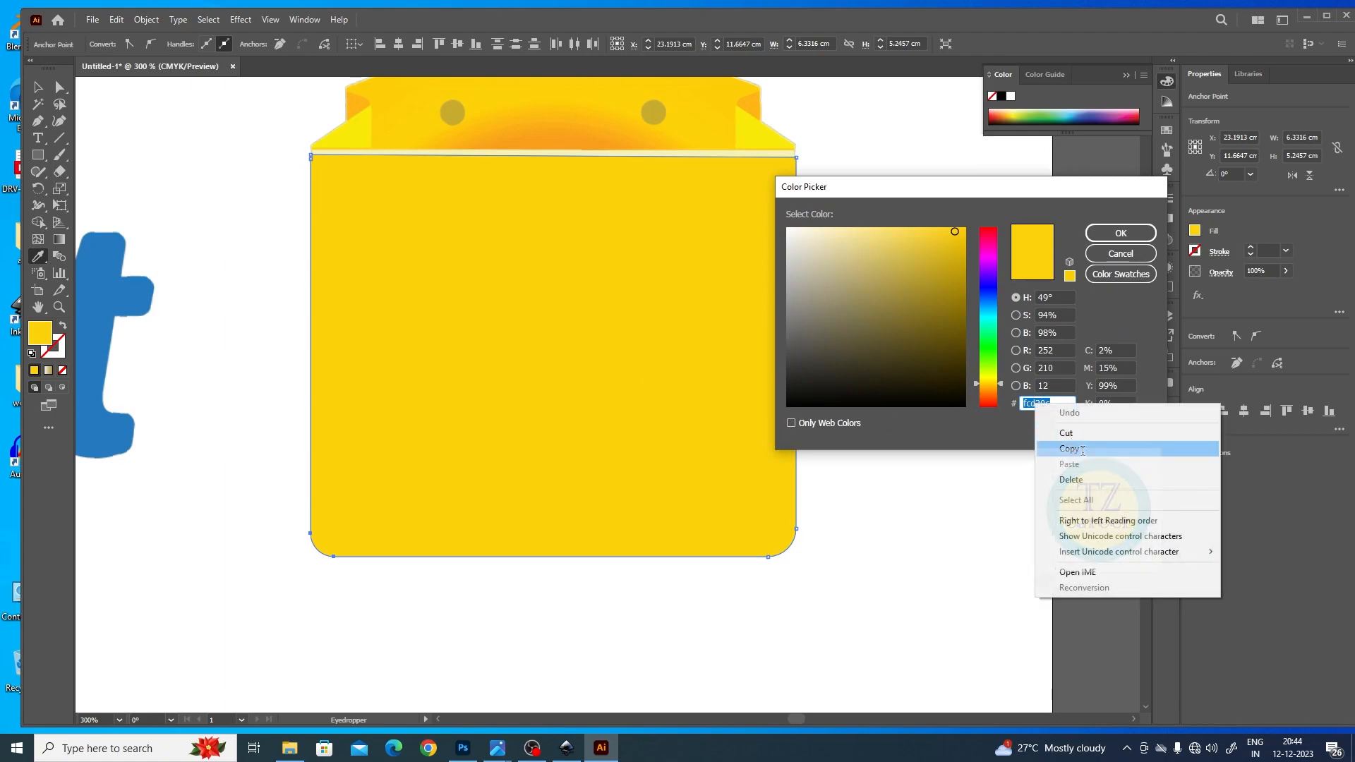
click(1081, 449)
click(1121, 253)
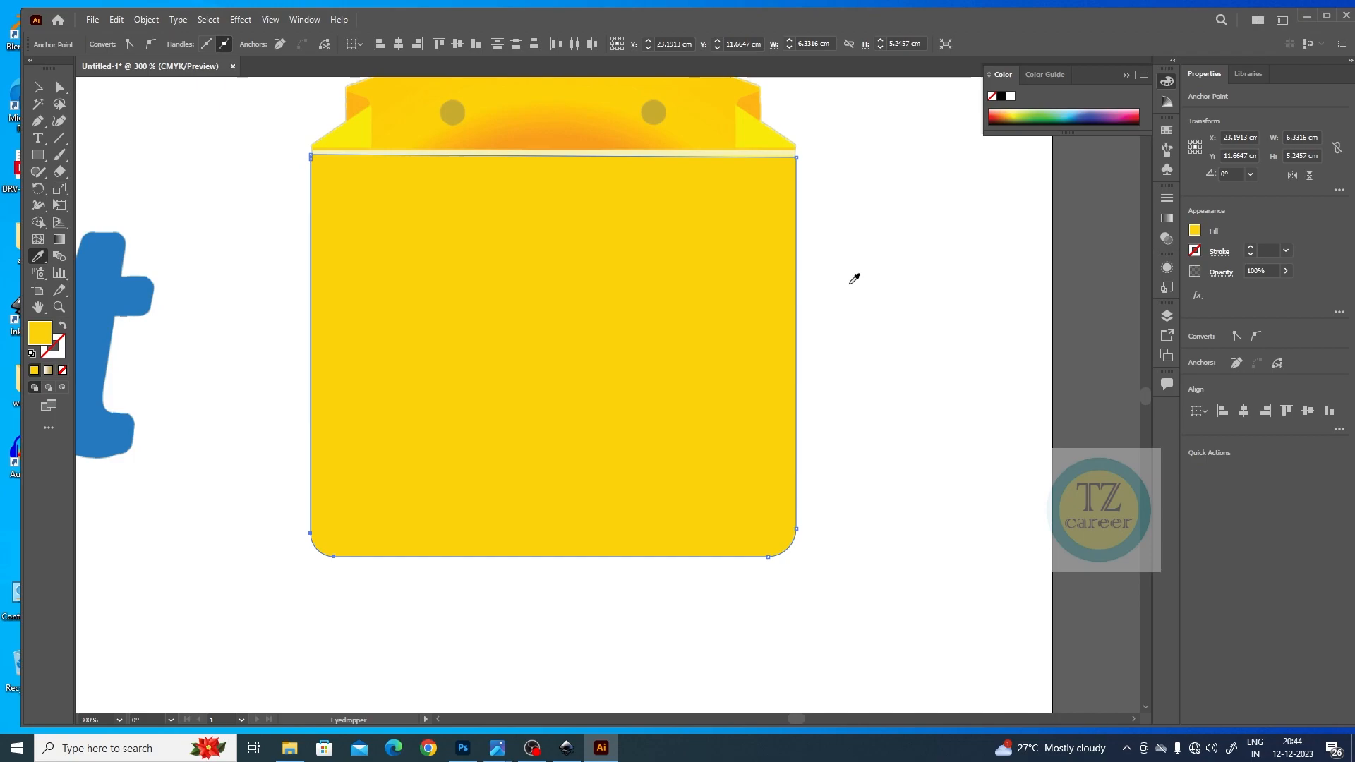
Fill the bag shape with the white-to-gold linear gradient and save it as a swatch named New Gradient Swatch.
click(48, 370)
double_click(1123, 324)
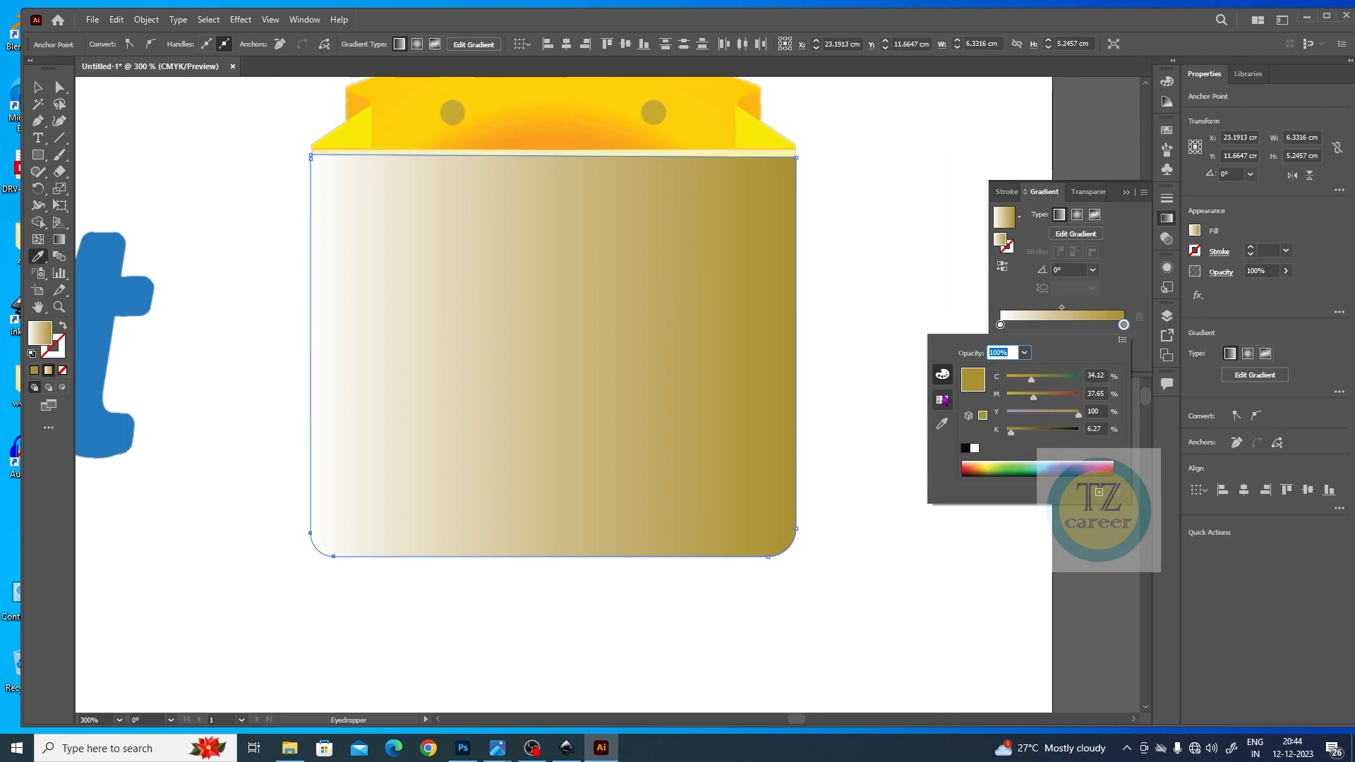
click(943, 400)
click(941, 378)
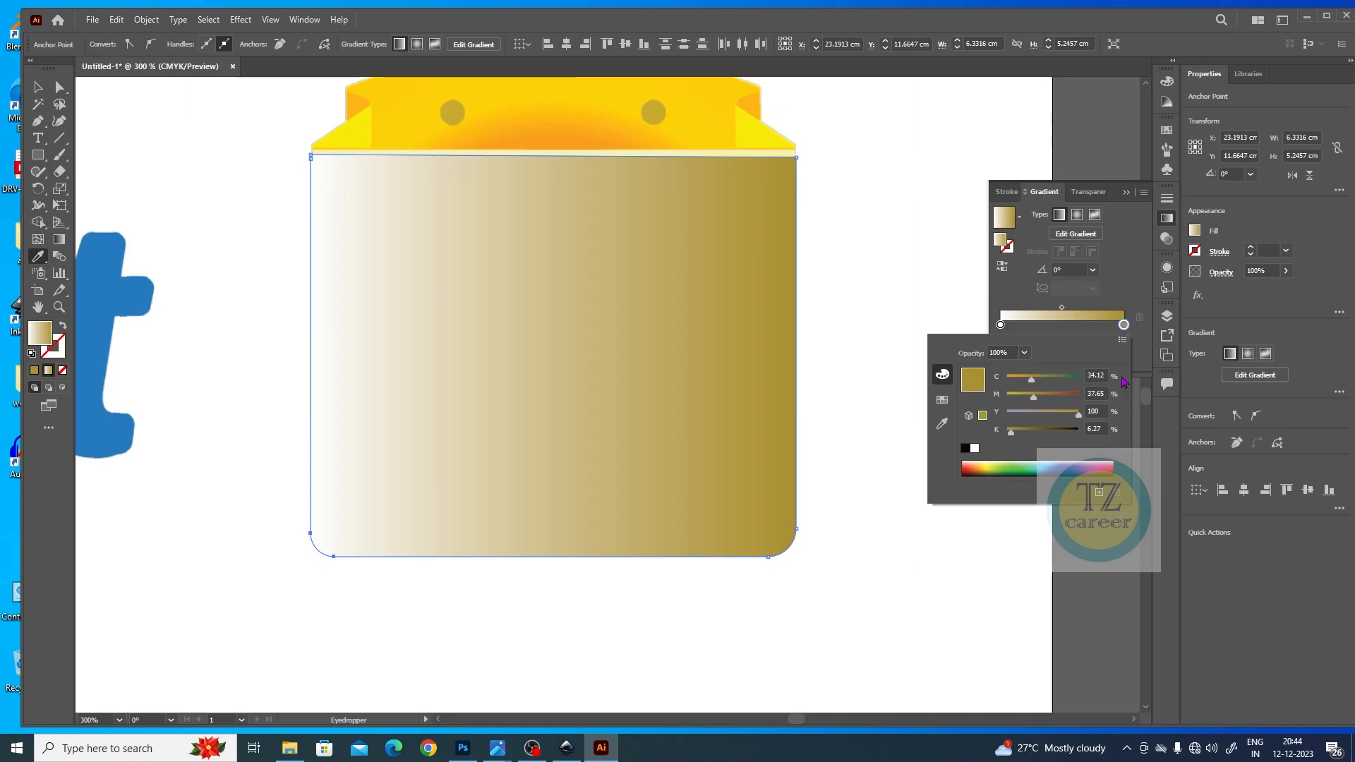
click(1098, 492)
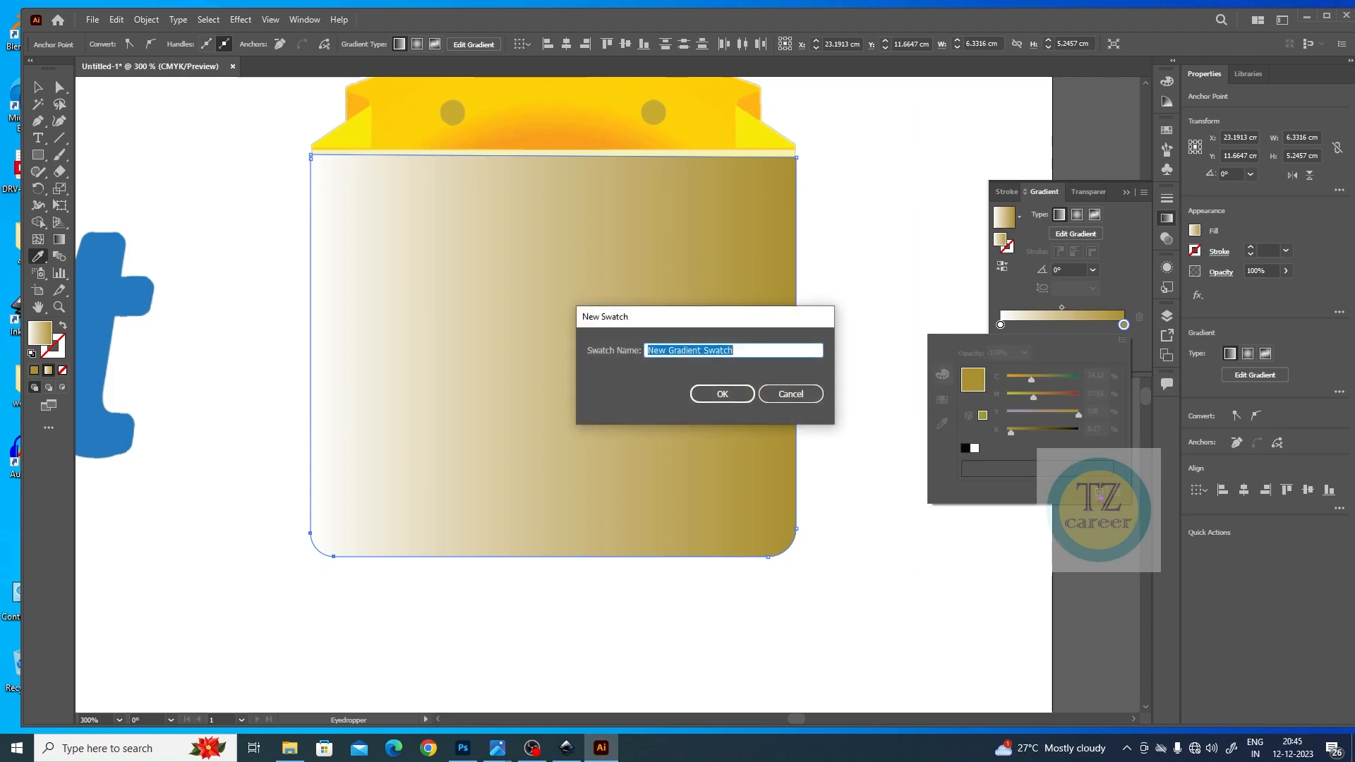
click(746, 399)
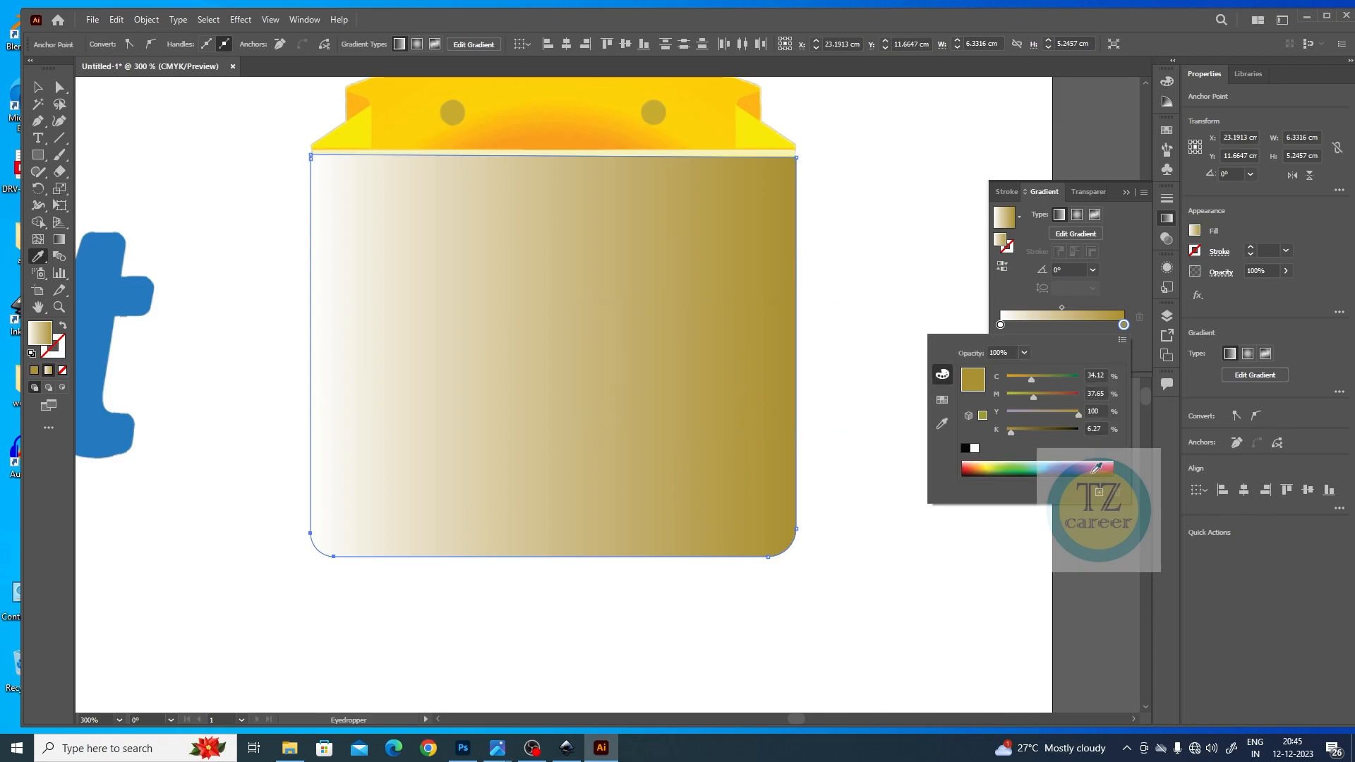
Sample the bag's upper yellow for the gradient's end stop and add a middle stop at 47.7654% sampled from the bag's orange interior.
click(941, 422)
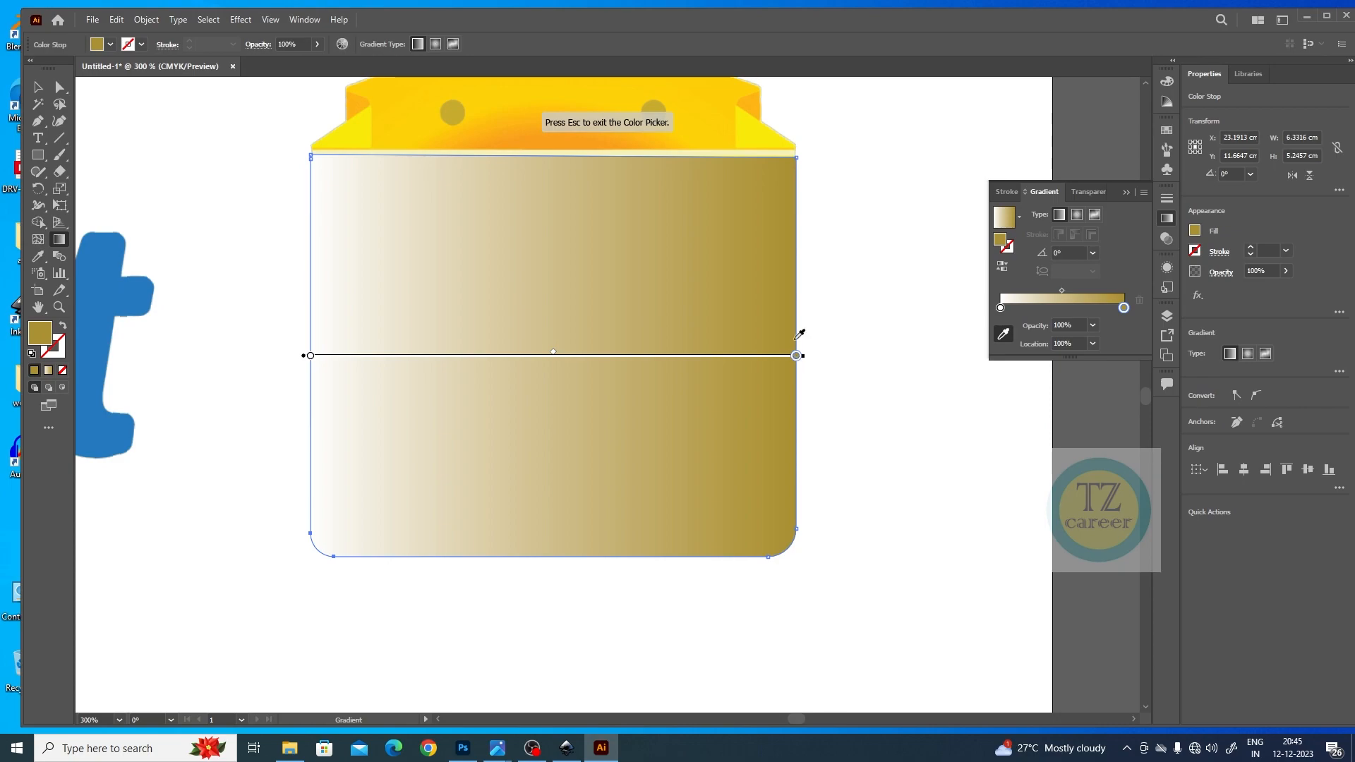
click(697, 134)
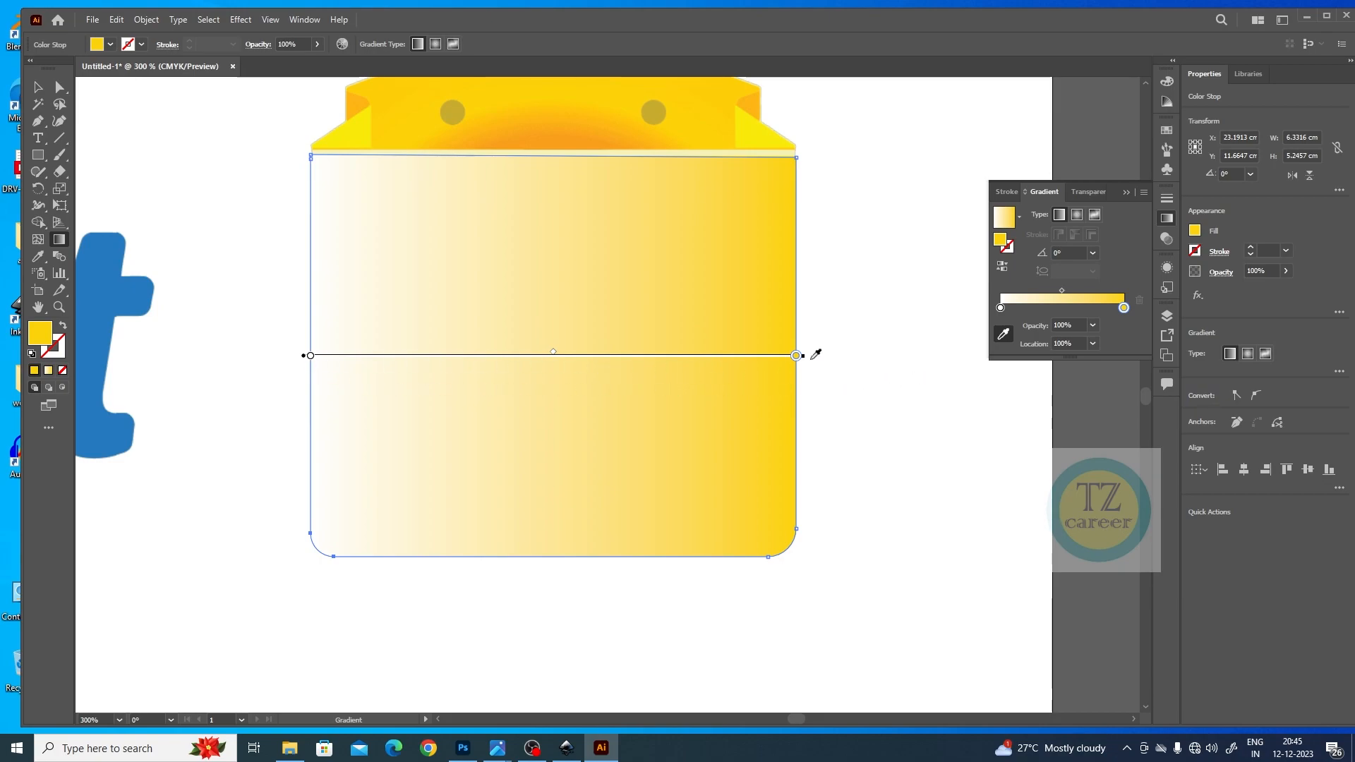
click(1059, 308)
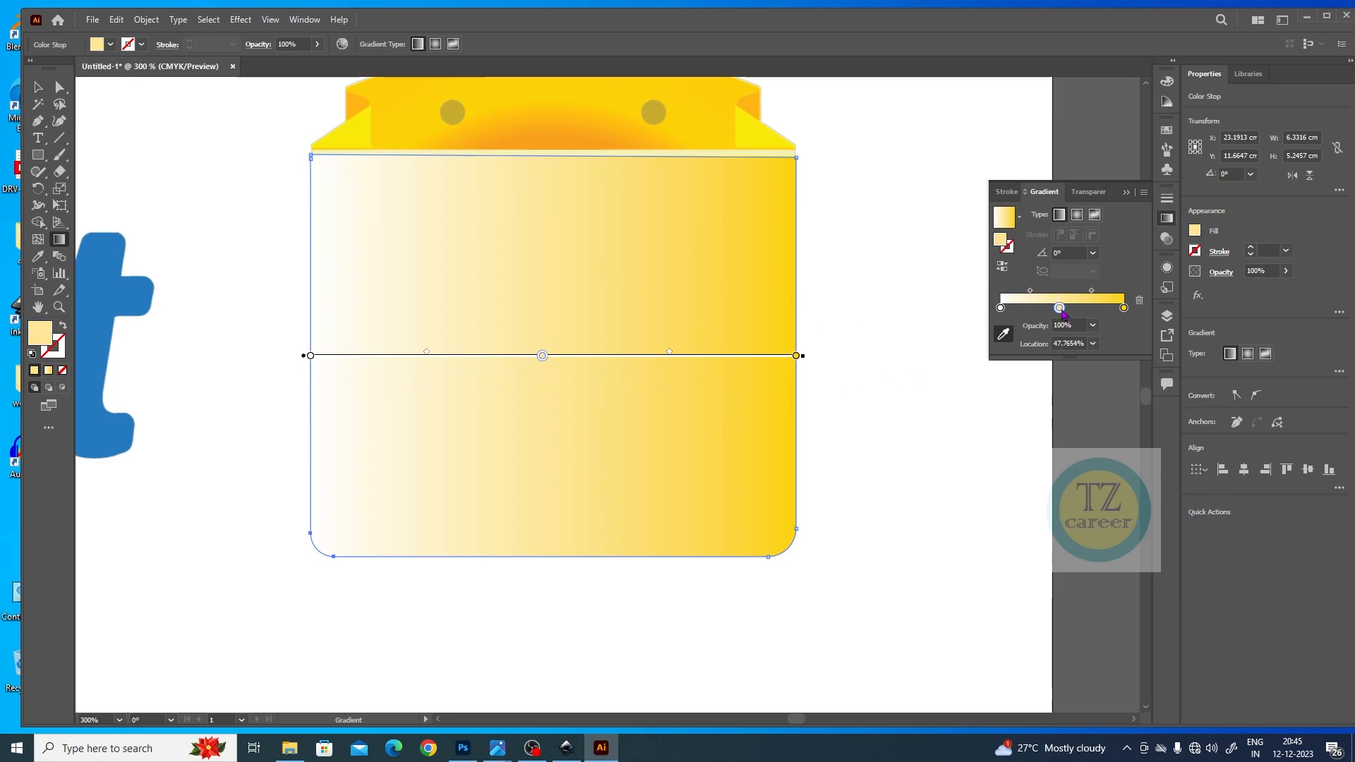
double_click(1059, 309)
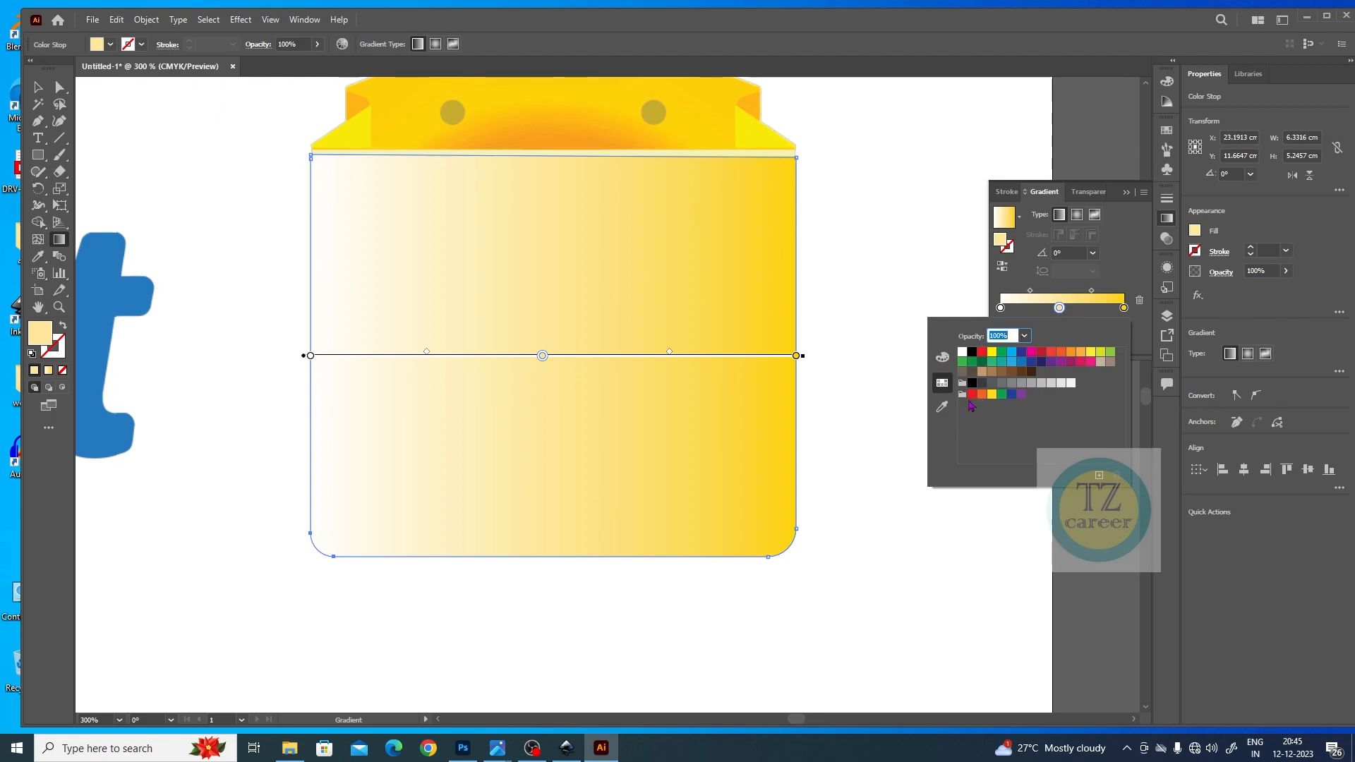
click(942, 407)
click(584, 133)
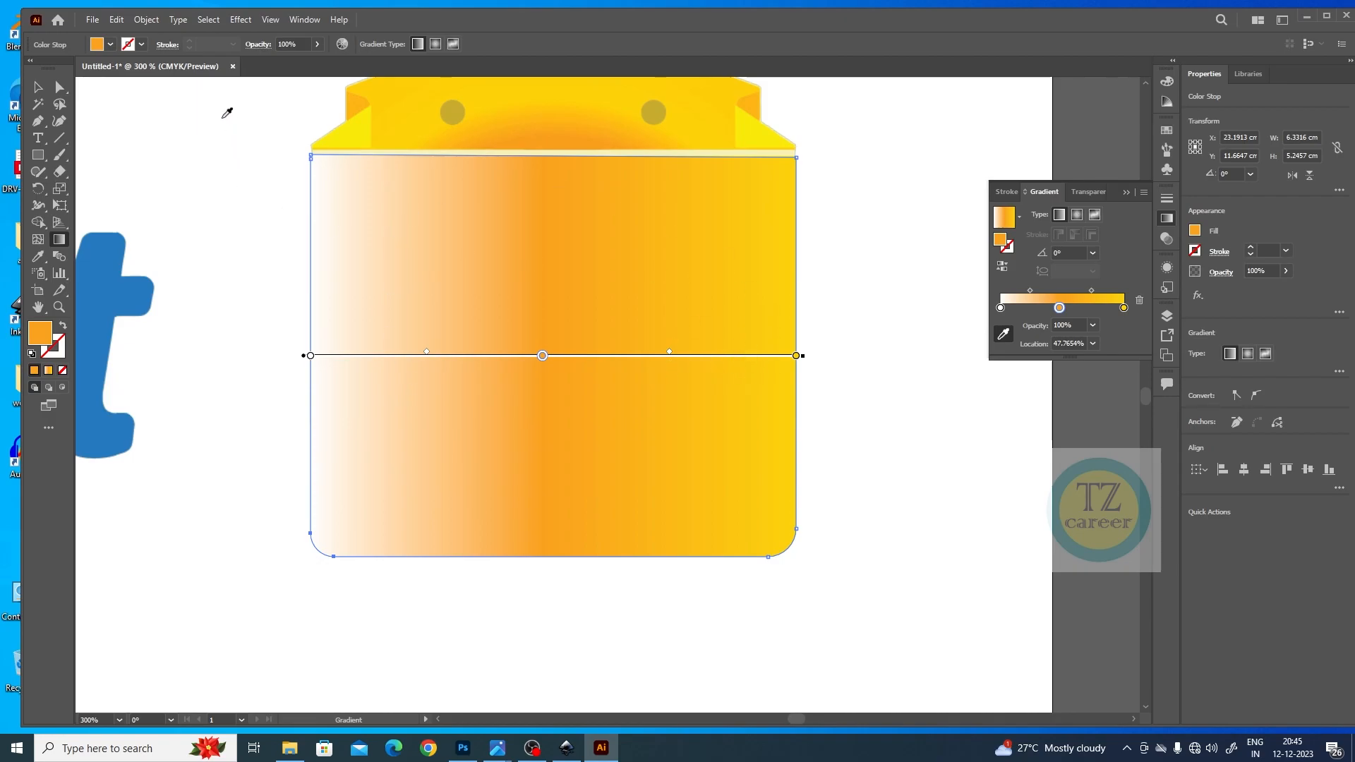
Move the gradient-filled bag-front shape straight down to sit just below the bag, at Y 17.4349 cm.
click(38, 87)
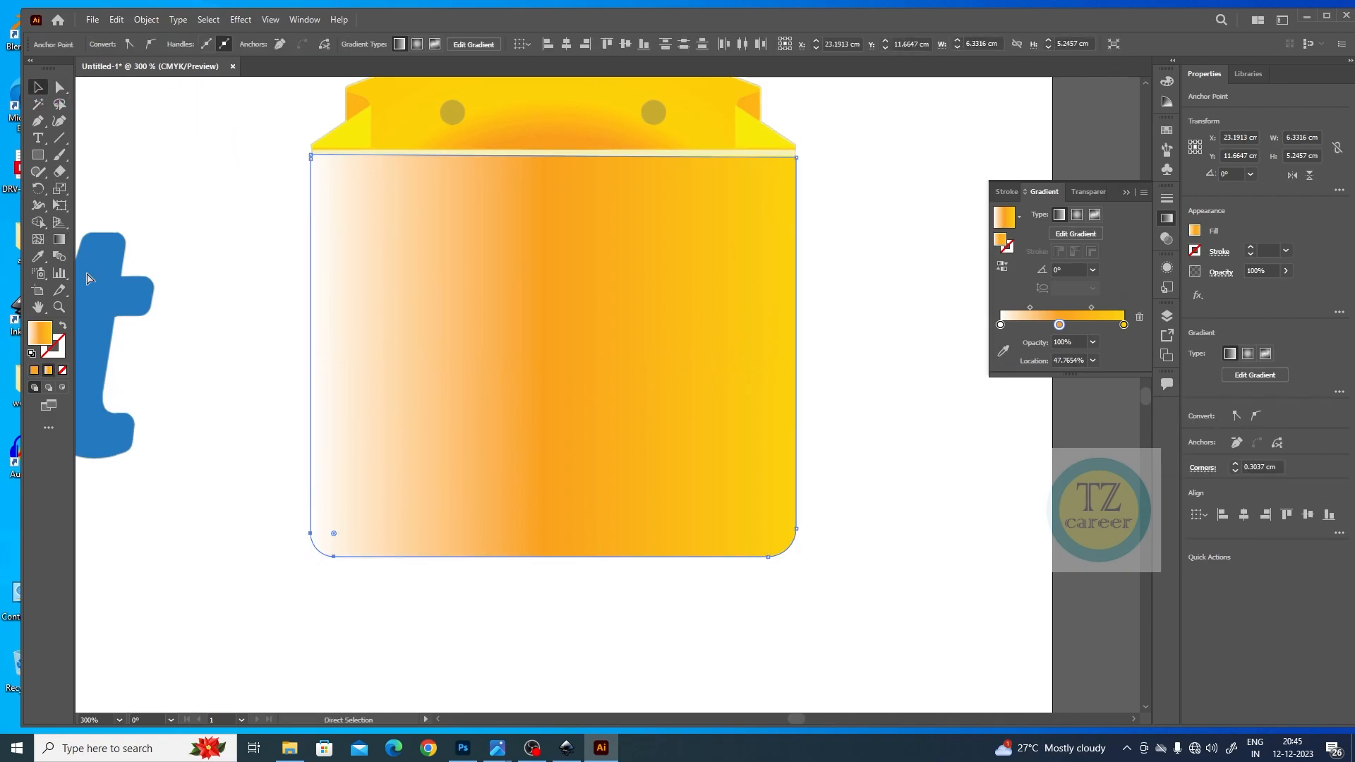
key(ctrl+1)
drag(680, 323, 679, 471)
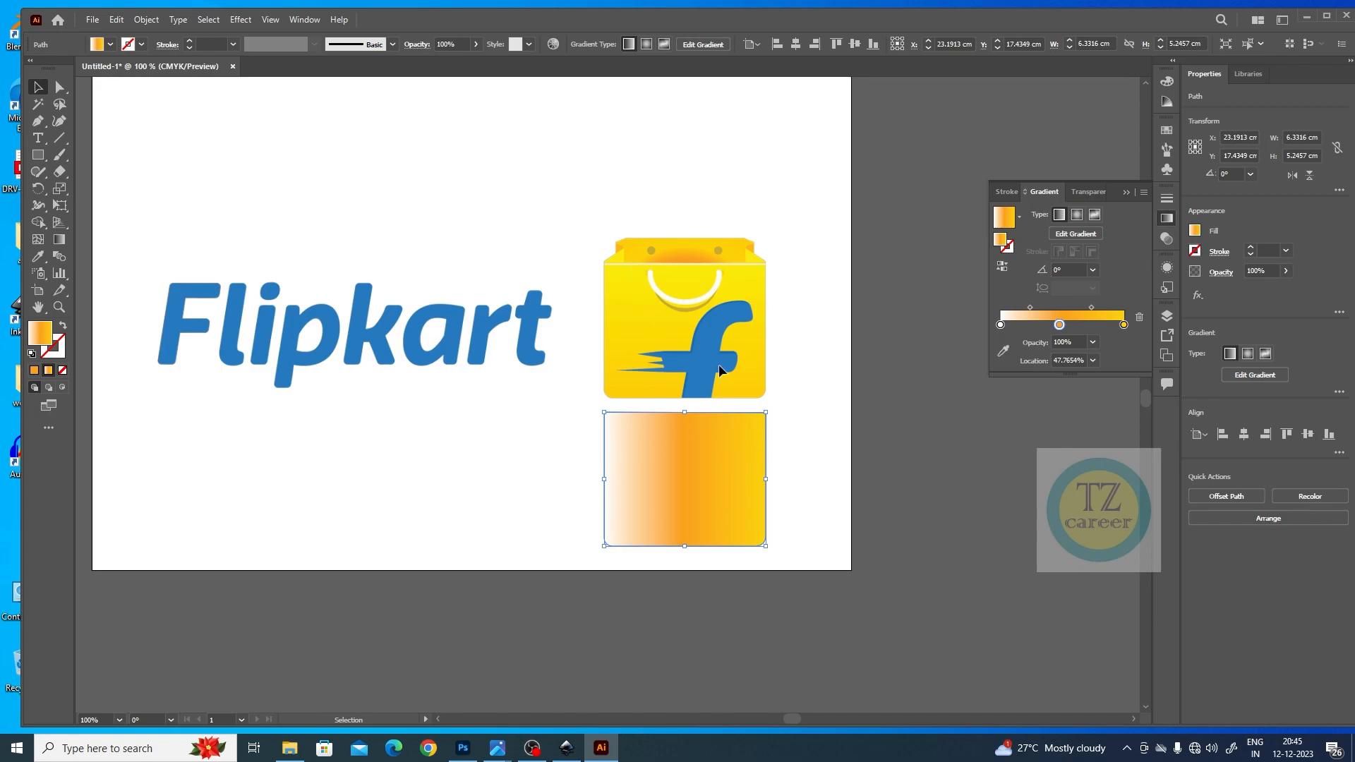
Recolour the gradient's middle stop with the bright yellow sampled from inside the handle on the bag's front face.
click(1092, 361)
click(1093, 362)
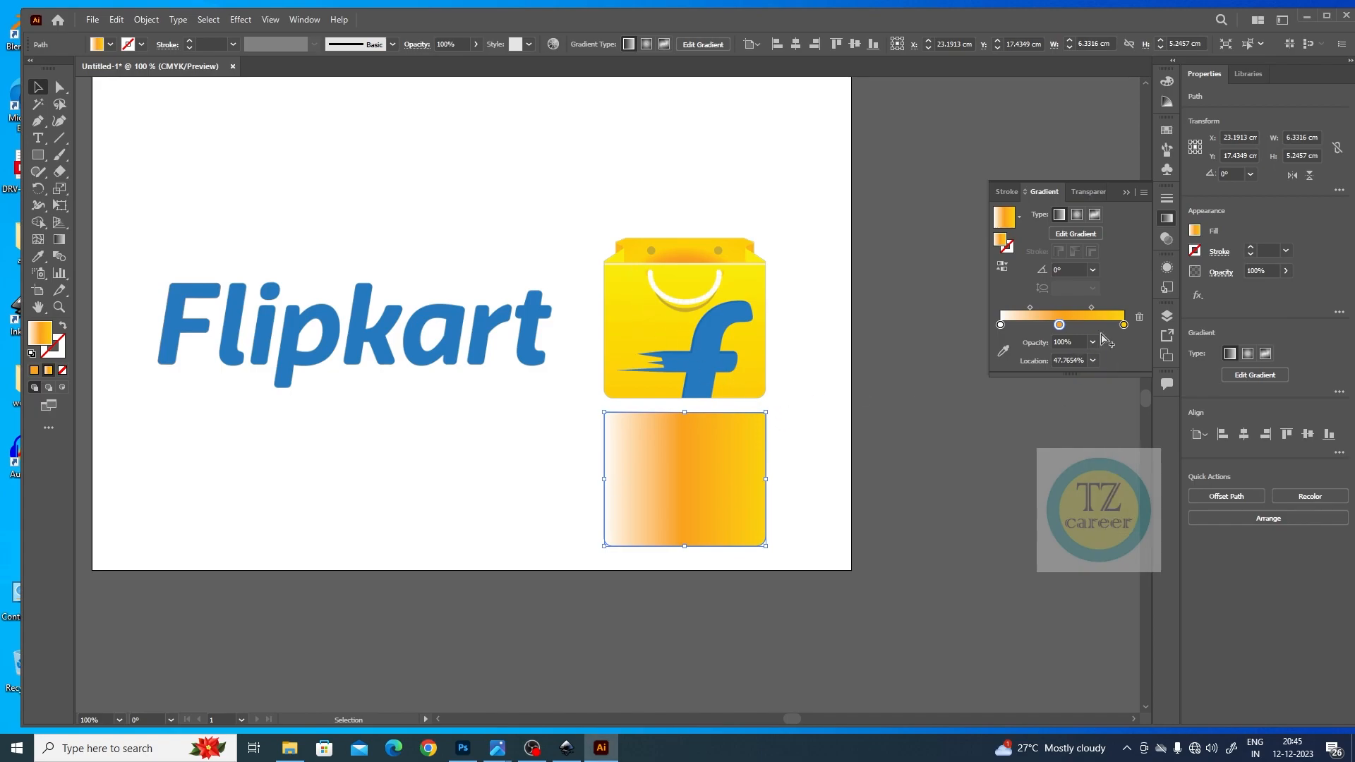
double_click(1059, 329)
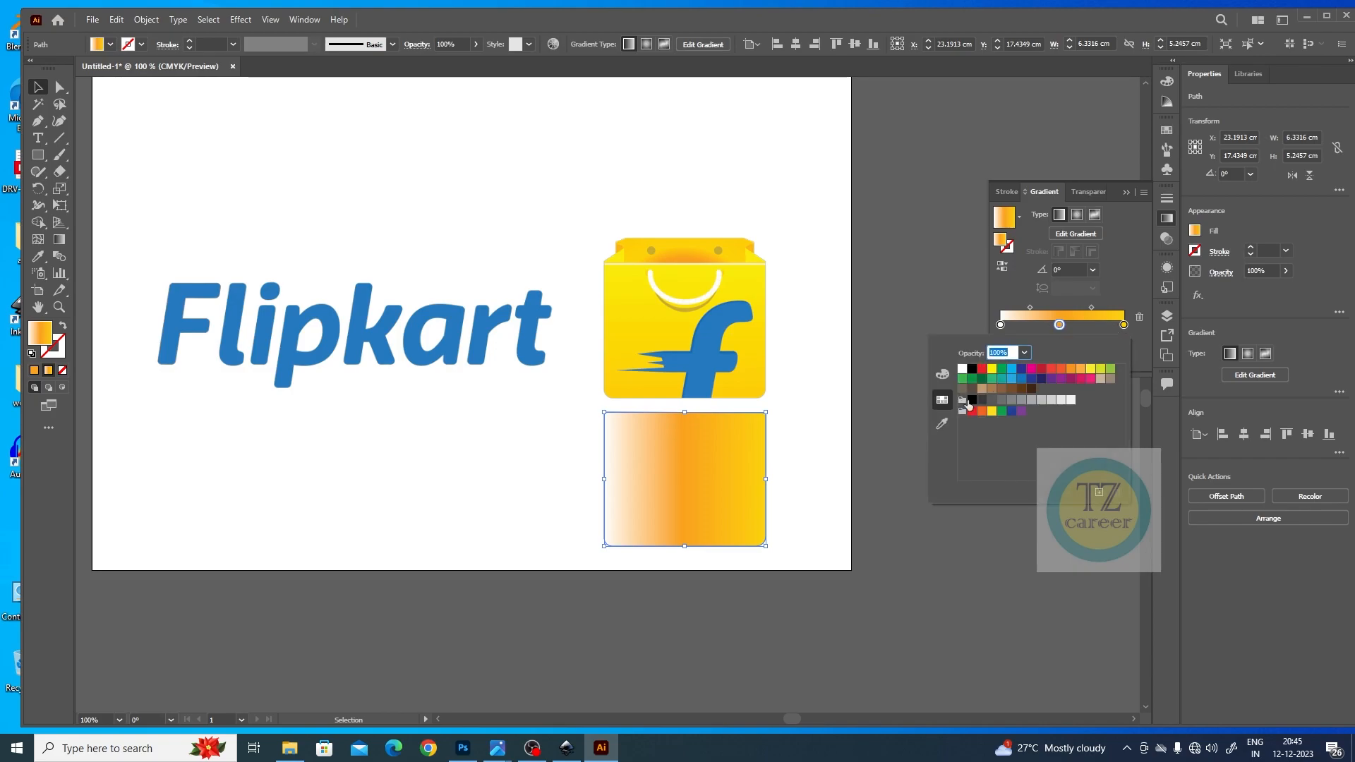
click(941, 424)
click(685, 280)
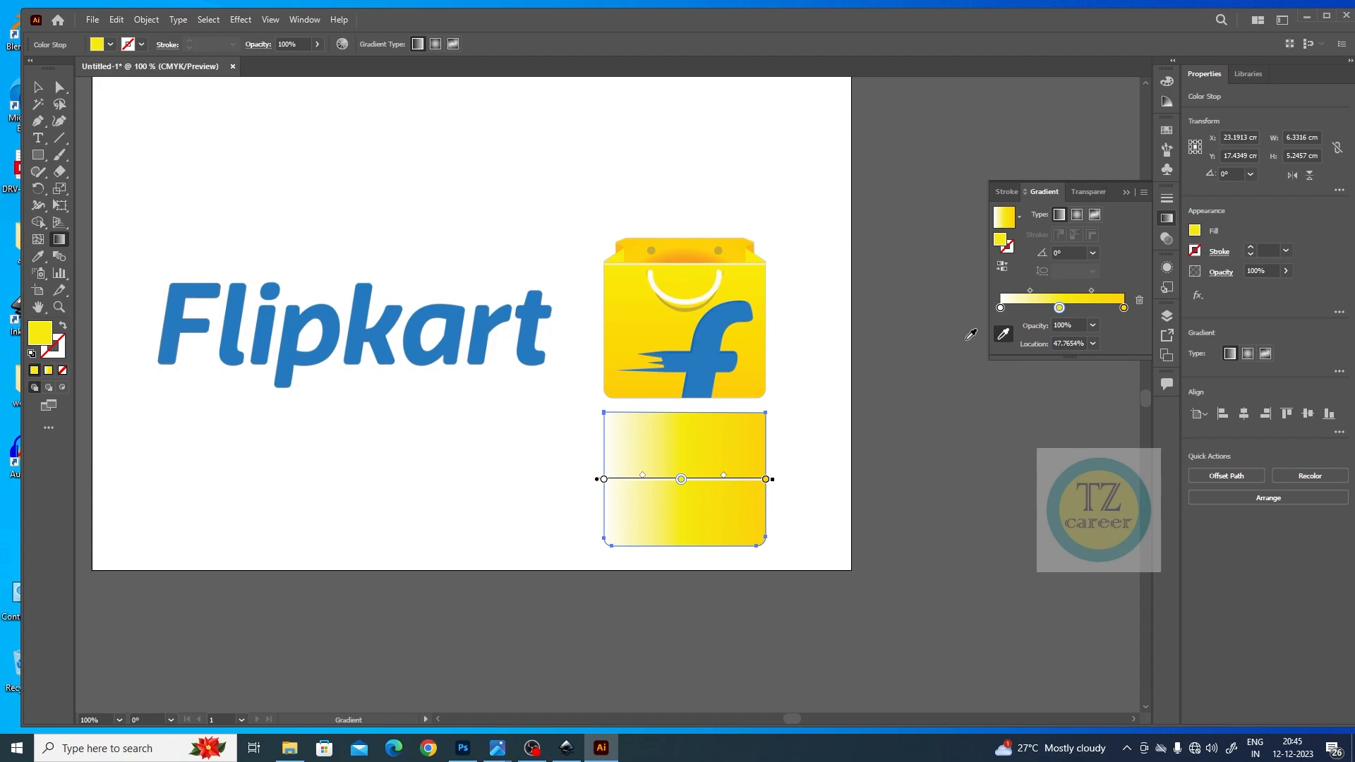
Recolour the gradient's start stop with the golden yellow sampled near the bottom-left of the bag's front face.
click(1002, 309)
double_click(1001, 308)
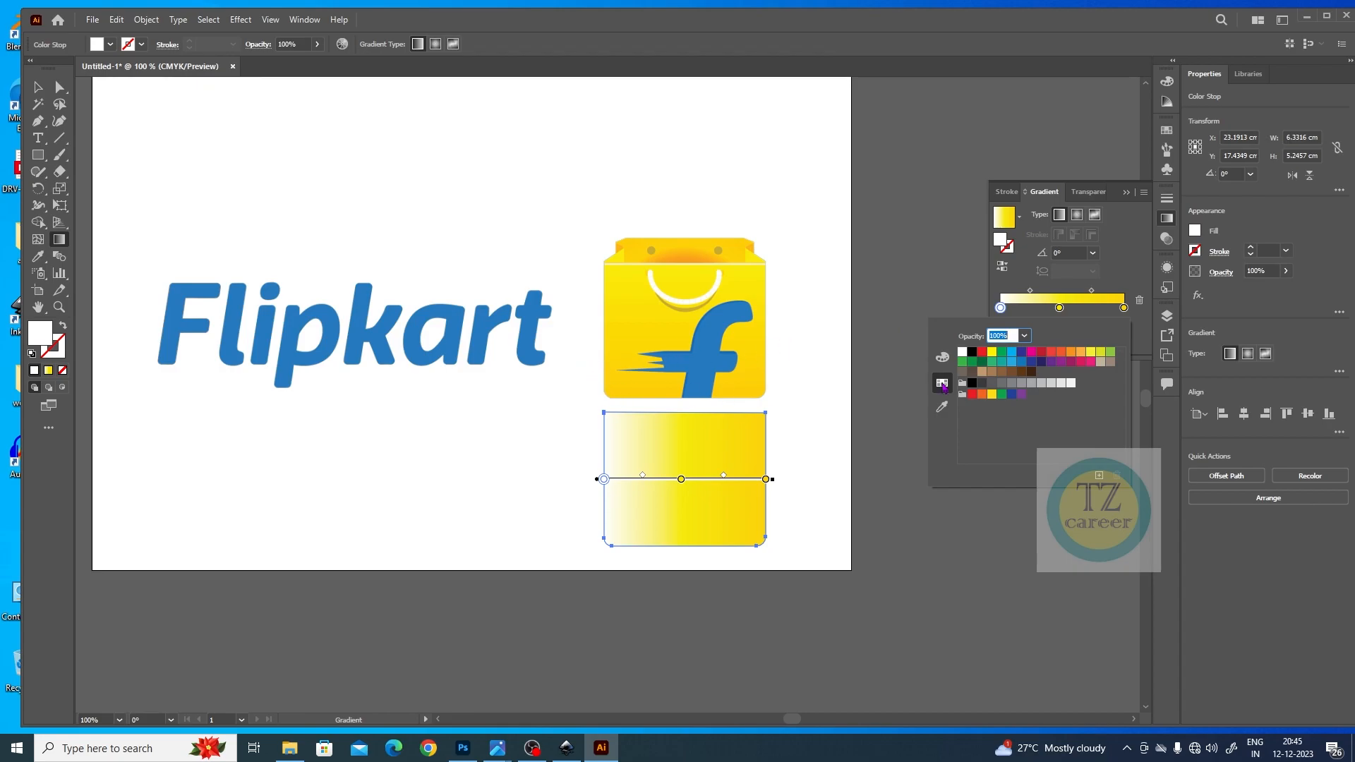
click(942, 407)
click(617, 381)
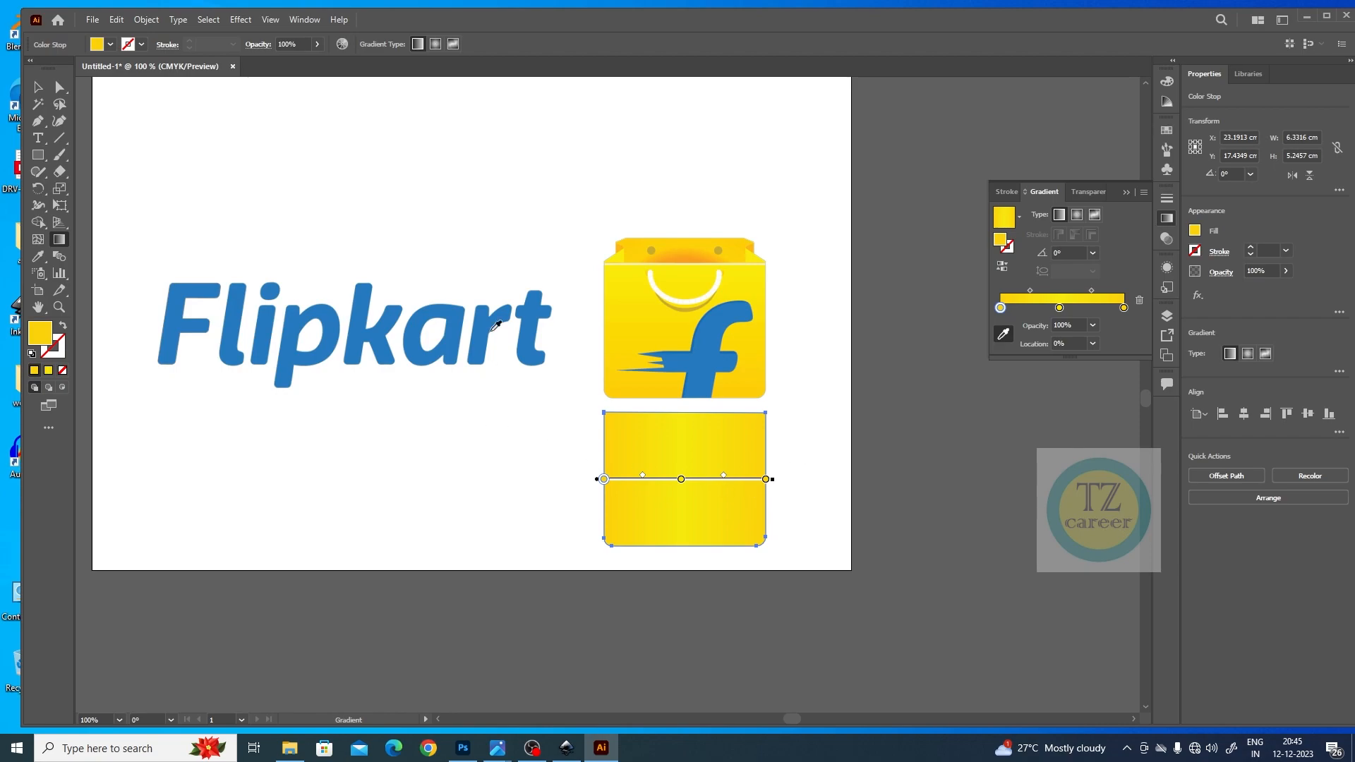
Shift the gradient's middle stop slightly towards the end stop and rotate the gradient to 25.5628°.
drag(682, 481, 690, 481)
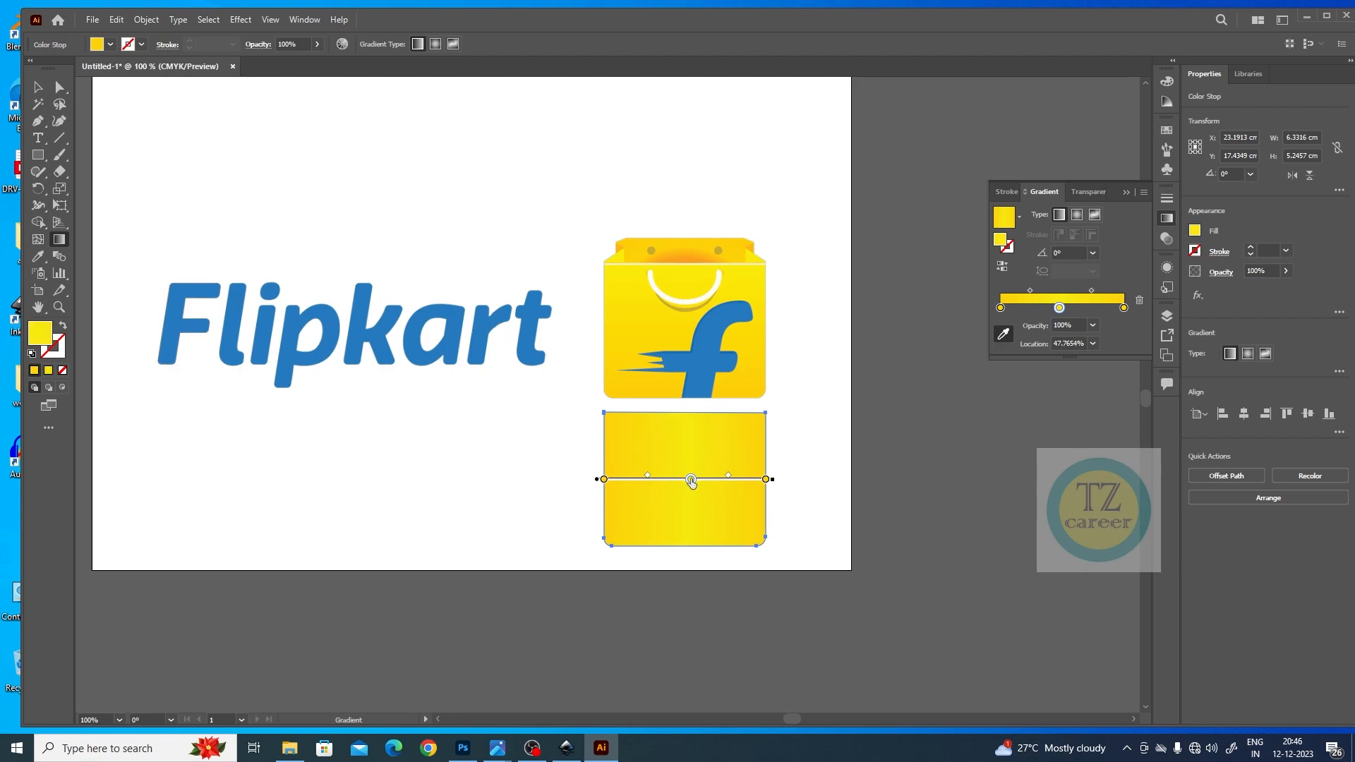
click(604, 480)
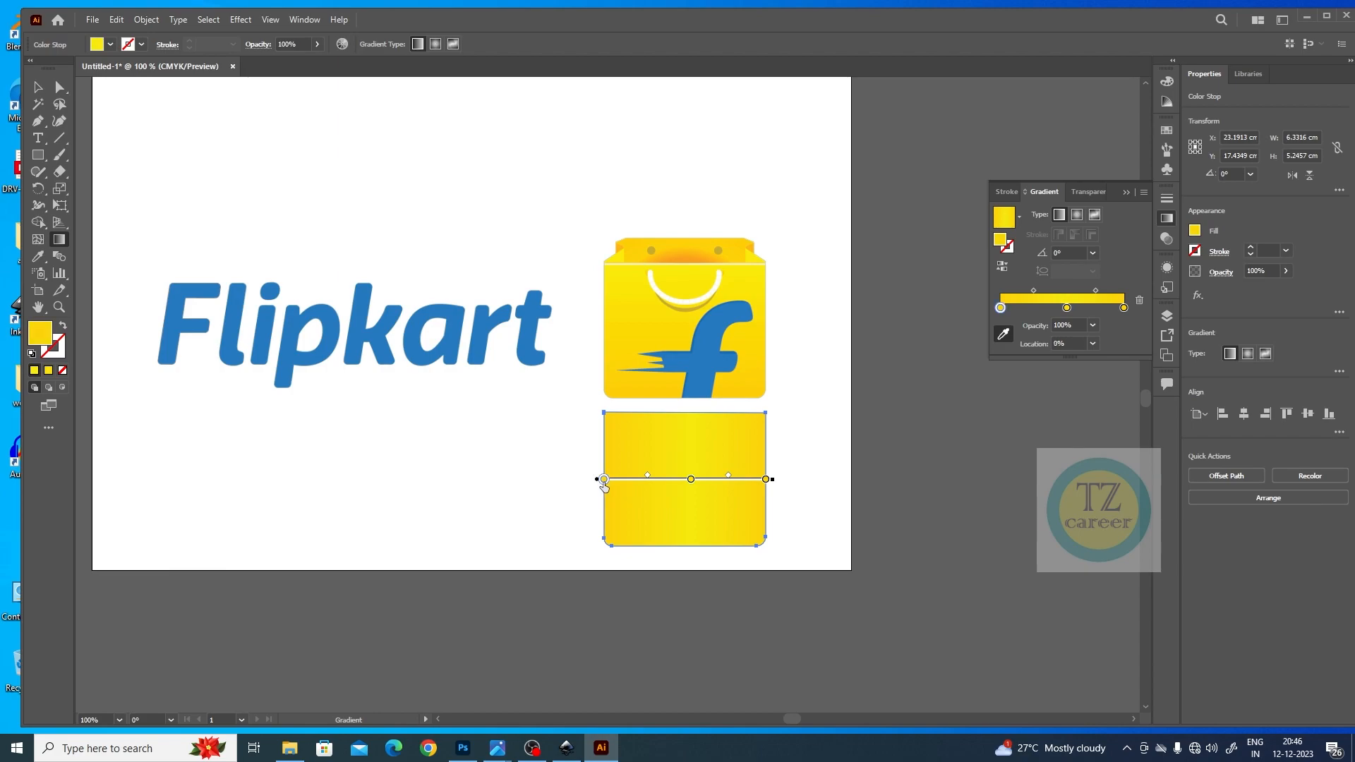
click(766, 479)
drag(777, 475, 771, 396)
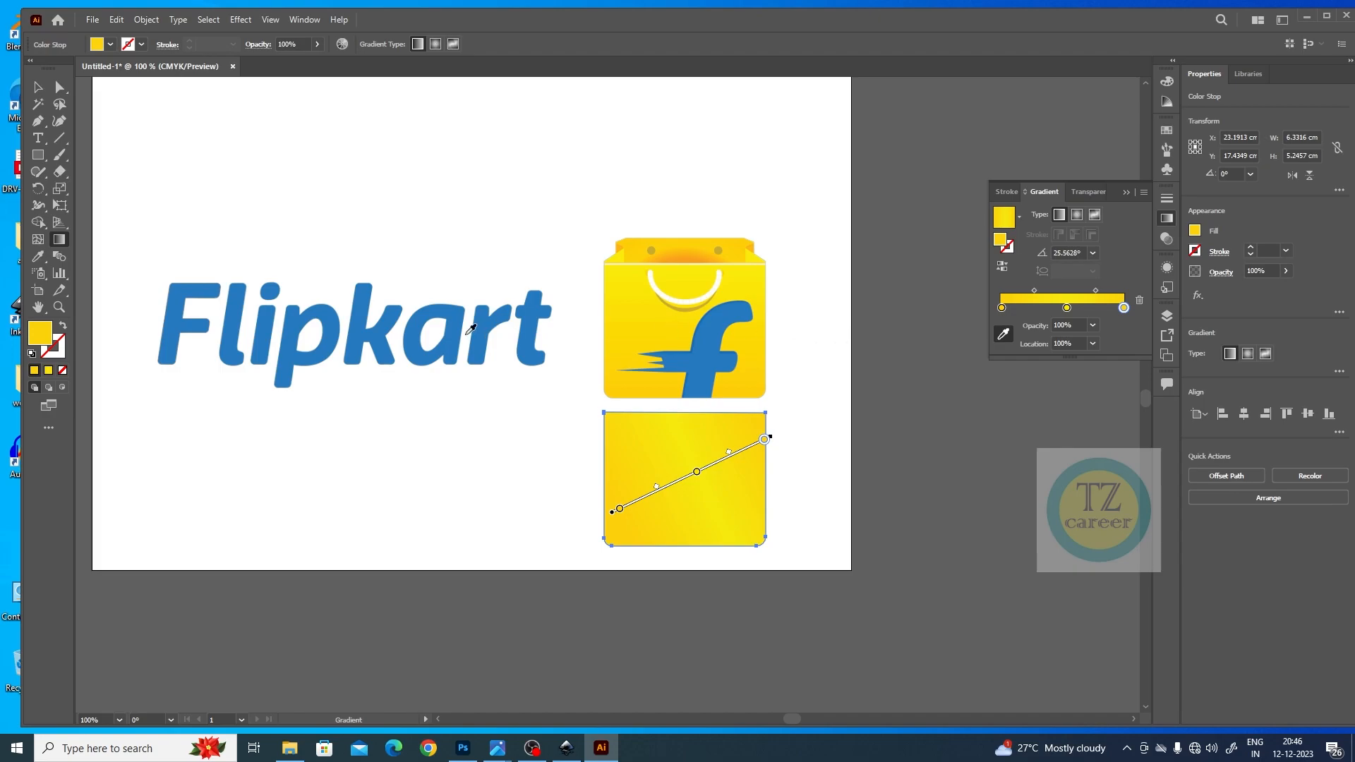
Move the yellow bag-front shape slightly down and to the left of its place under the bag, and deselect it.
key(v)
click(832, 416)
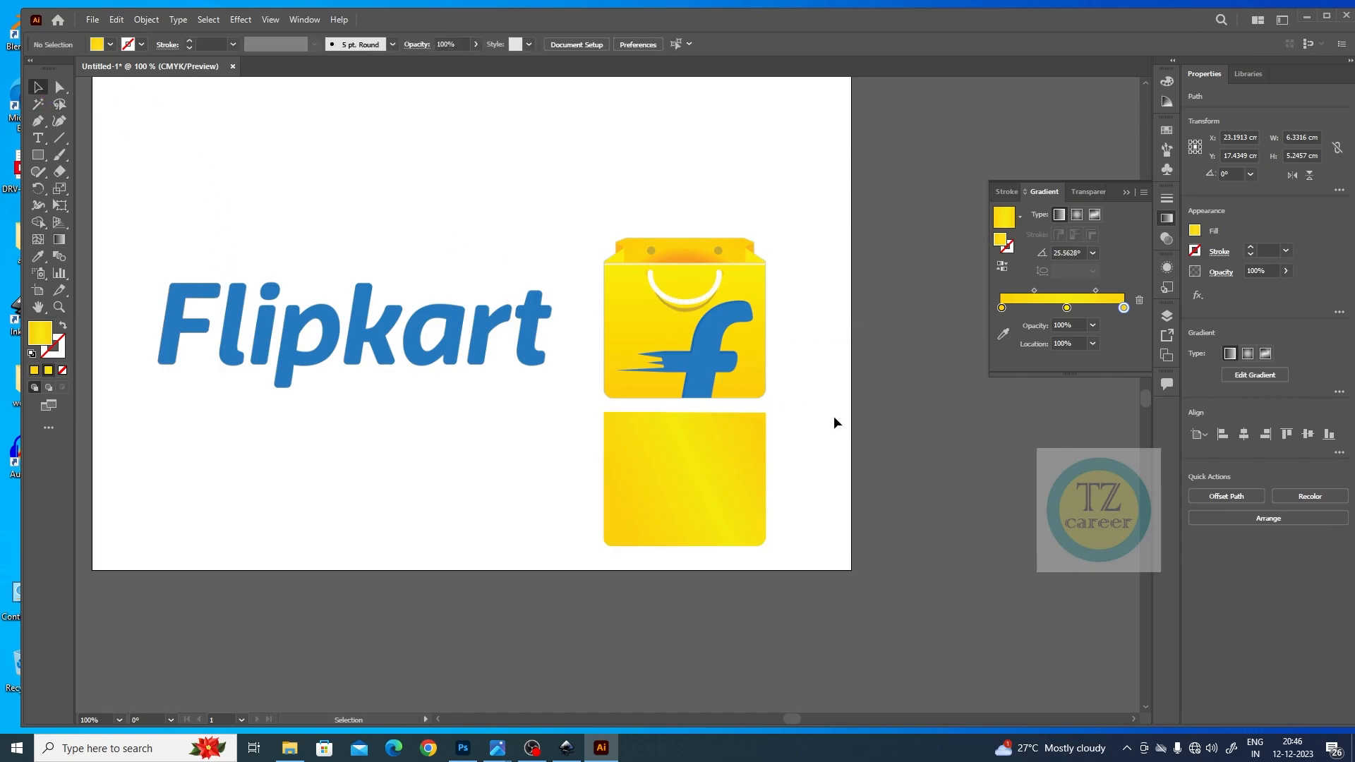
drag(697, 496, 674, 529)
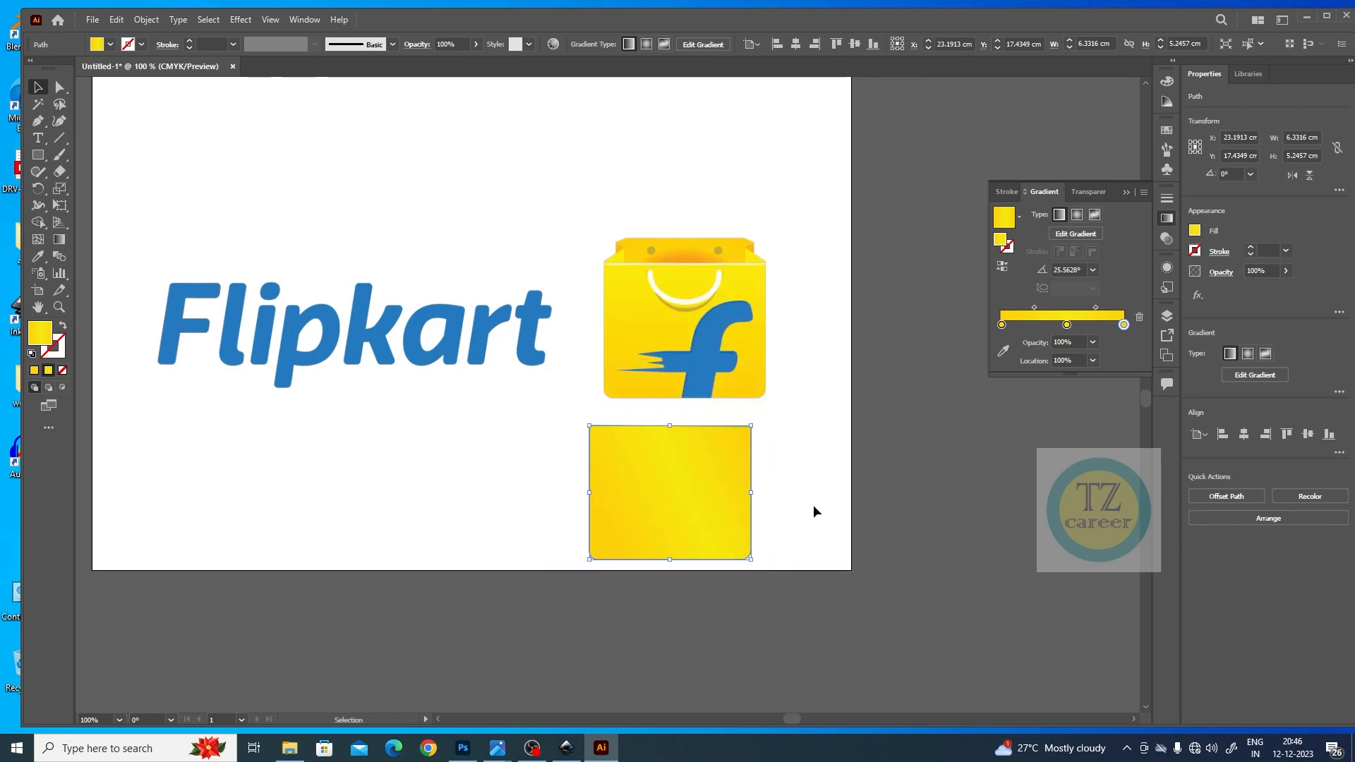
click(839, 494)
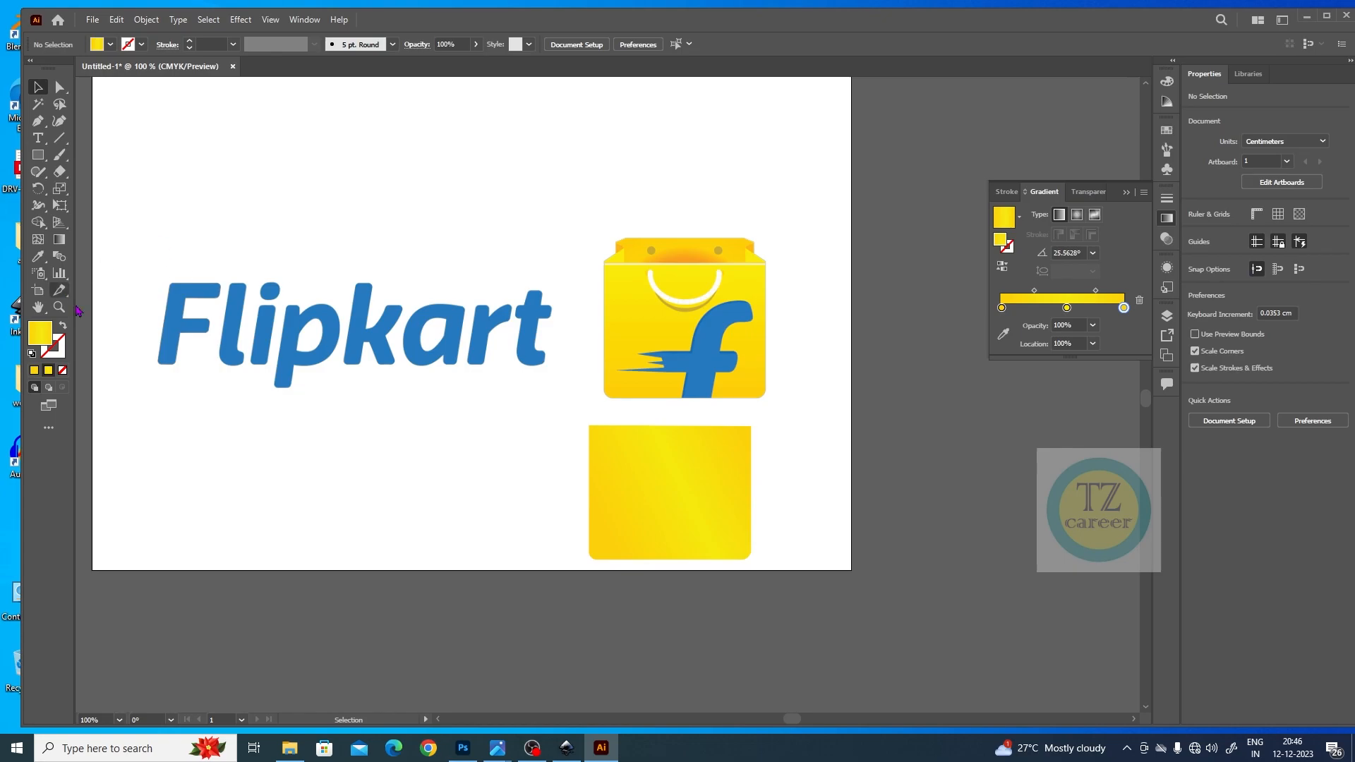
Start a Pen path around the bag's top section, from its lower-right corner along the front edge and up the left fold to the back edge.
key(ctrl+plus)
key(ctrl+plus)
key(ctrl+plus)
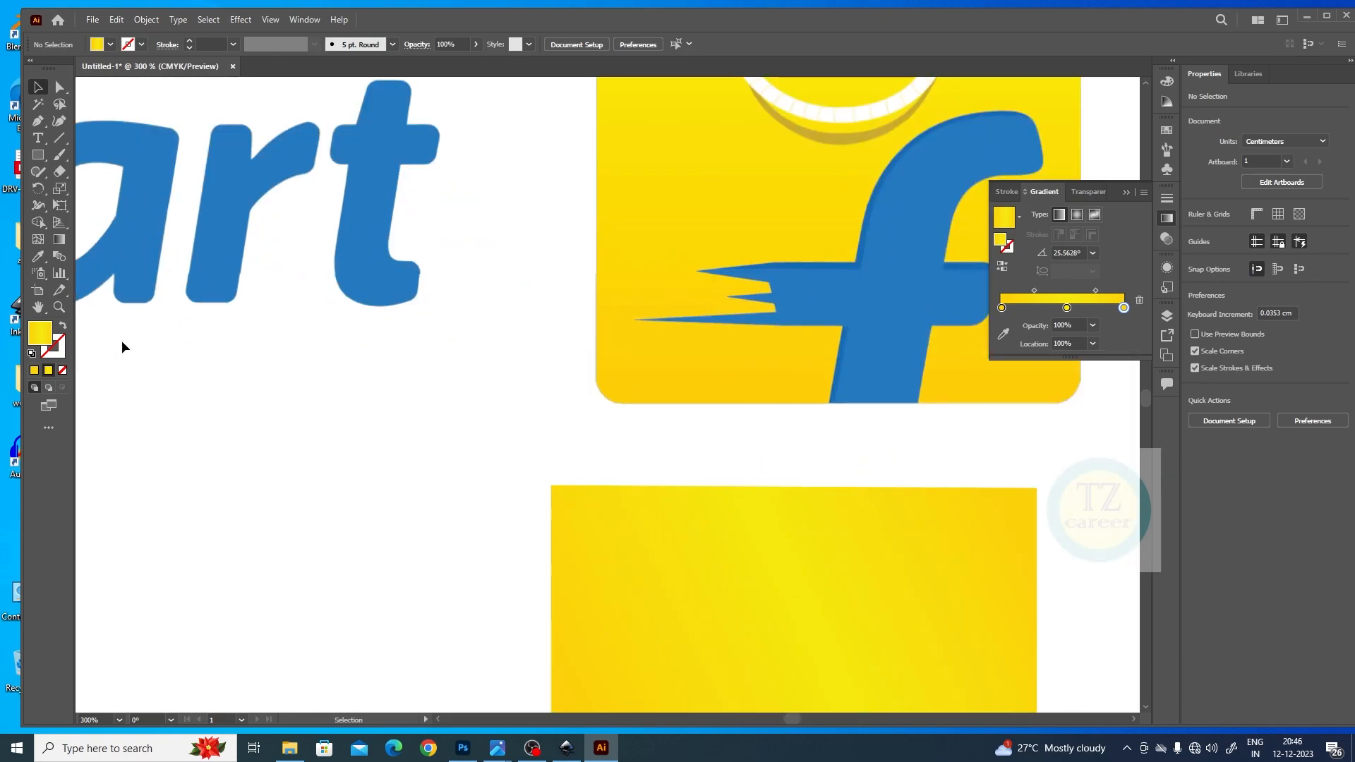
drag(568, 222, 314, 528)
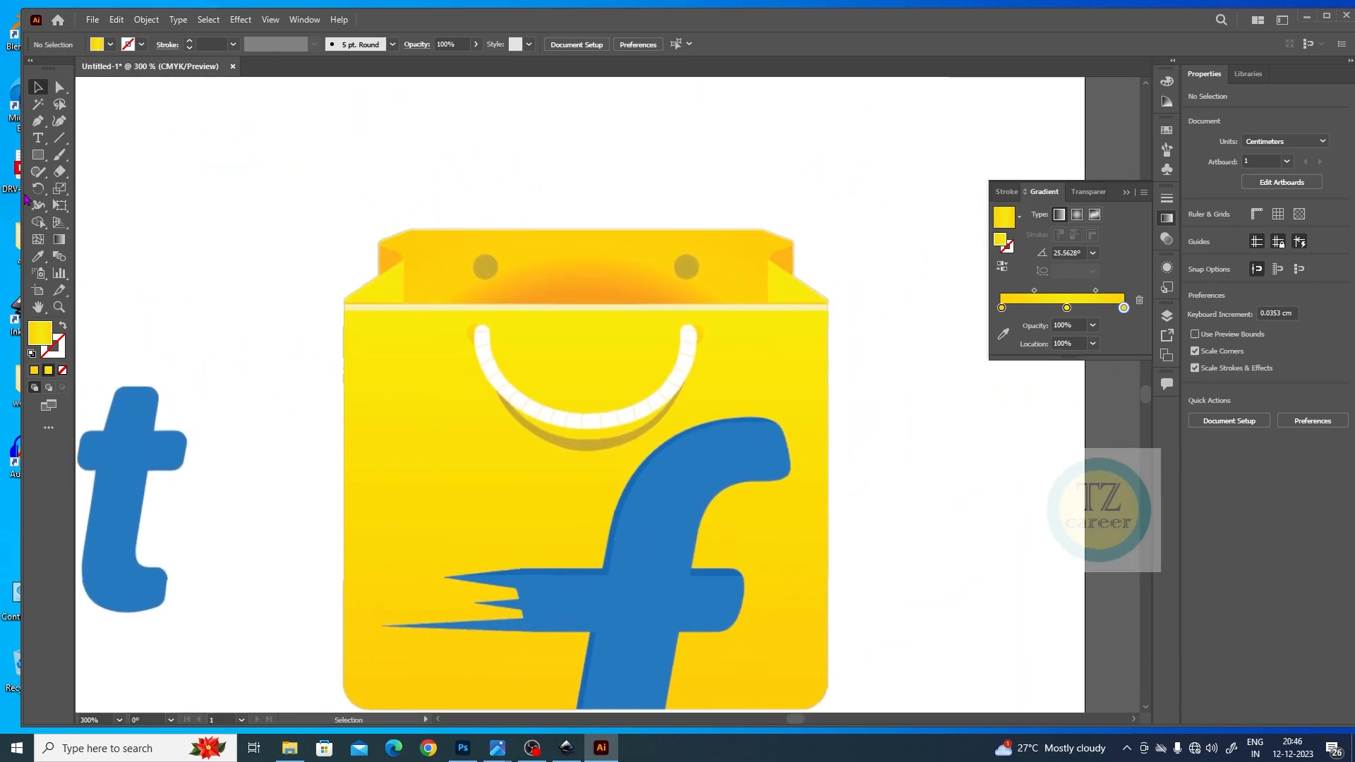
key(p)
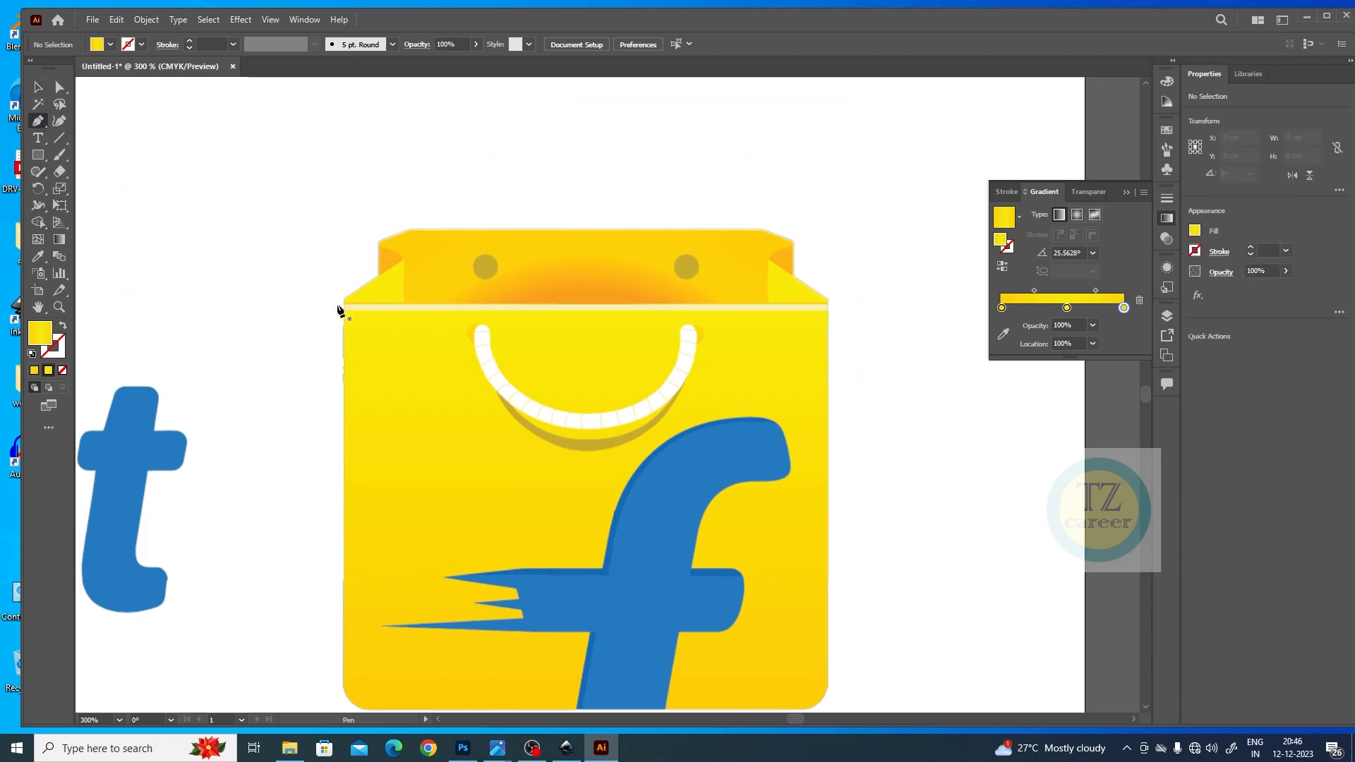
click(827, 304)
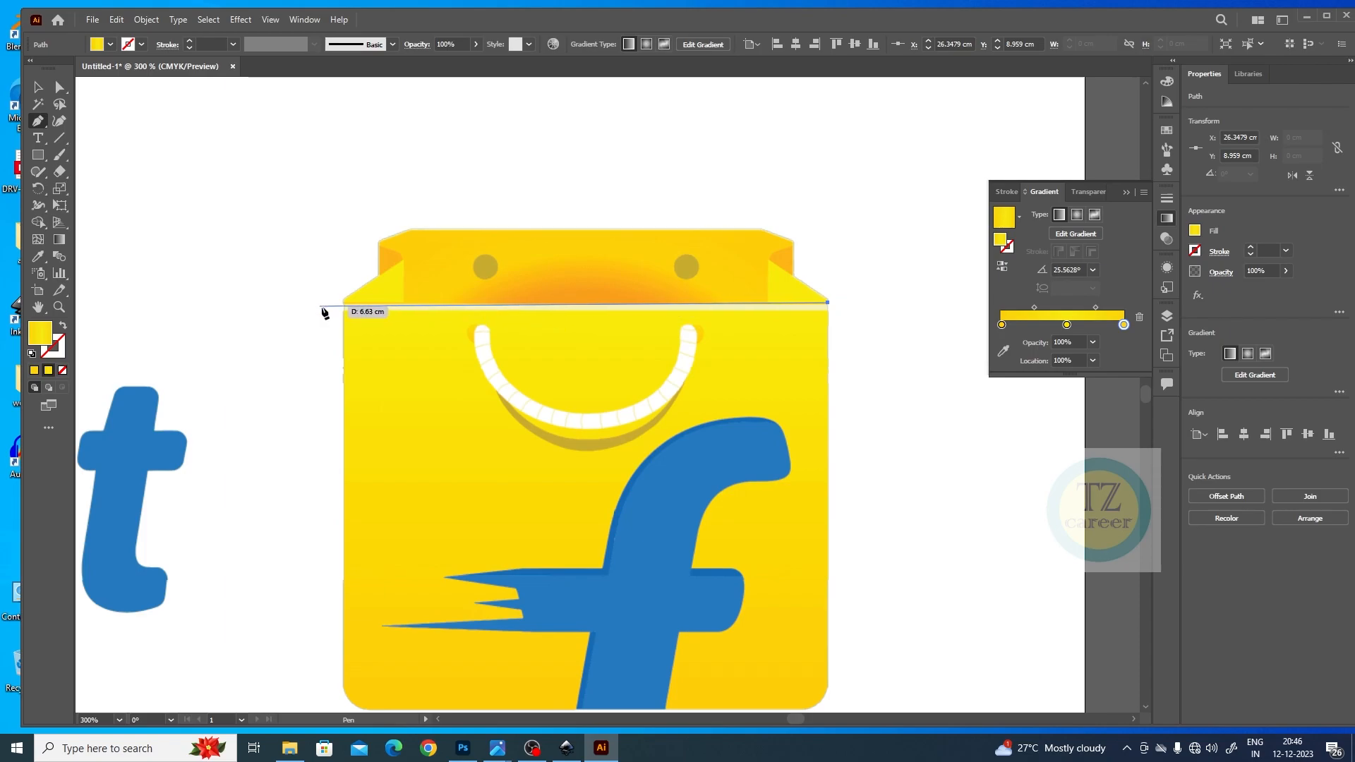
click(343, 302)
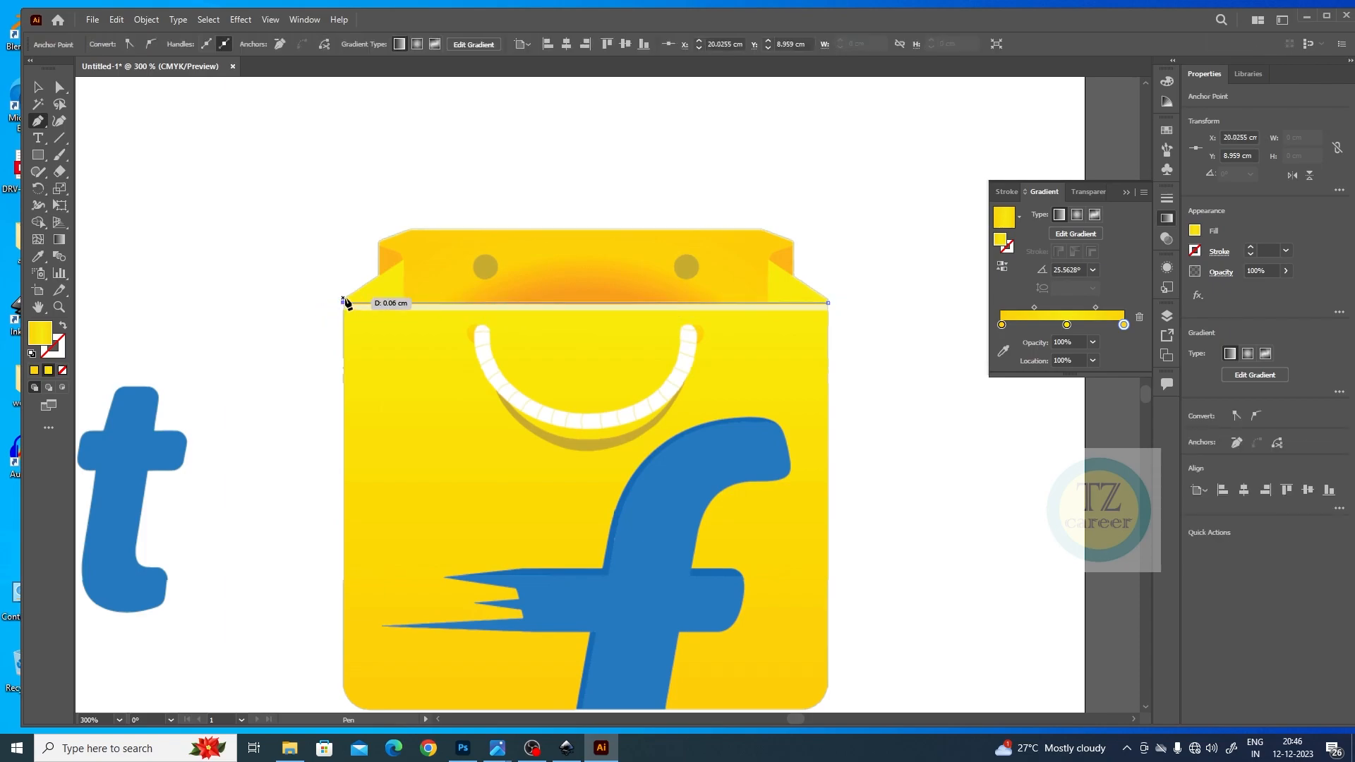
drag(346, 302, 403, 265)
click(402, 258)
click(379, 245)
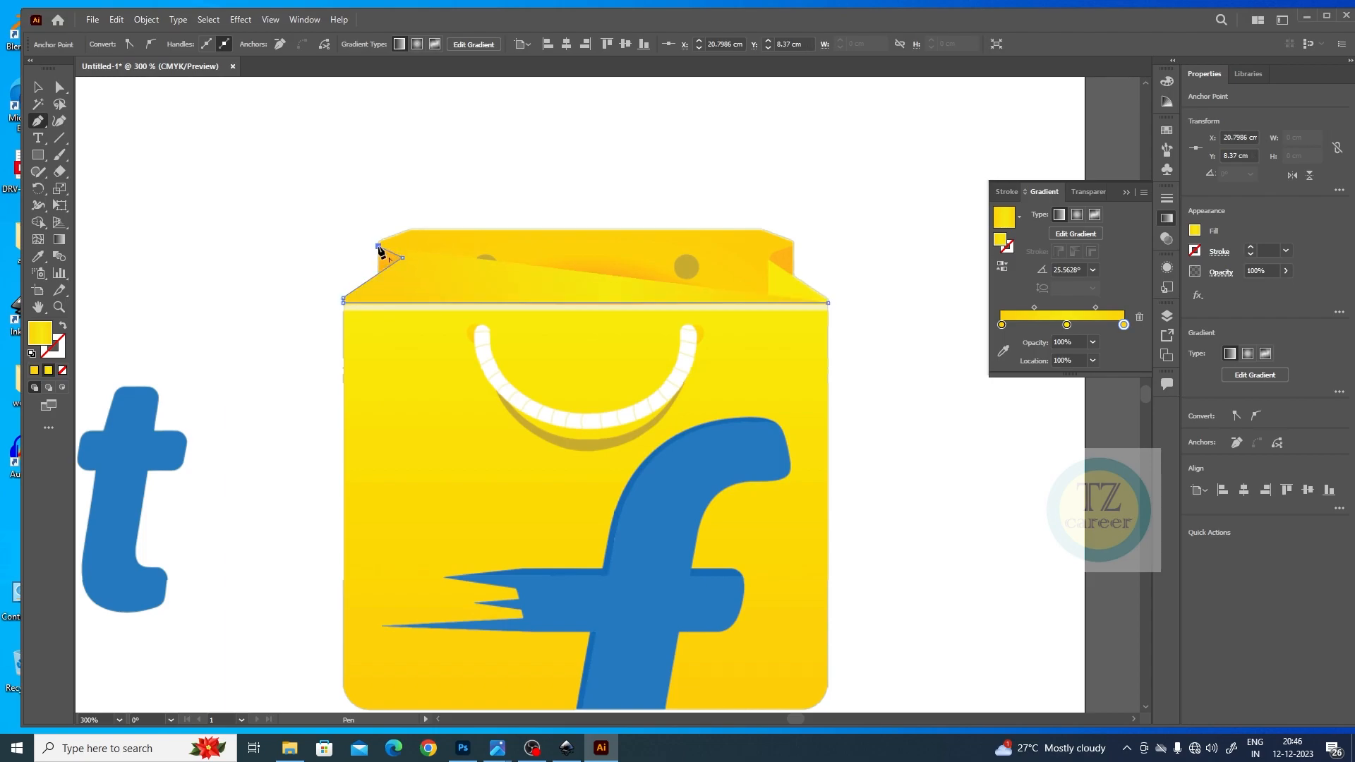
click(409, 229)
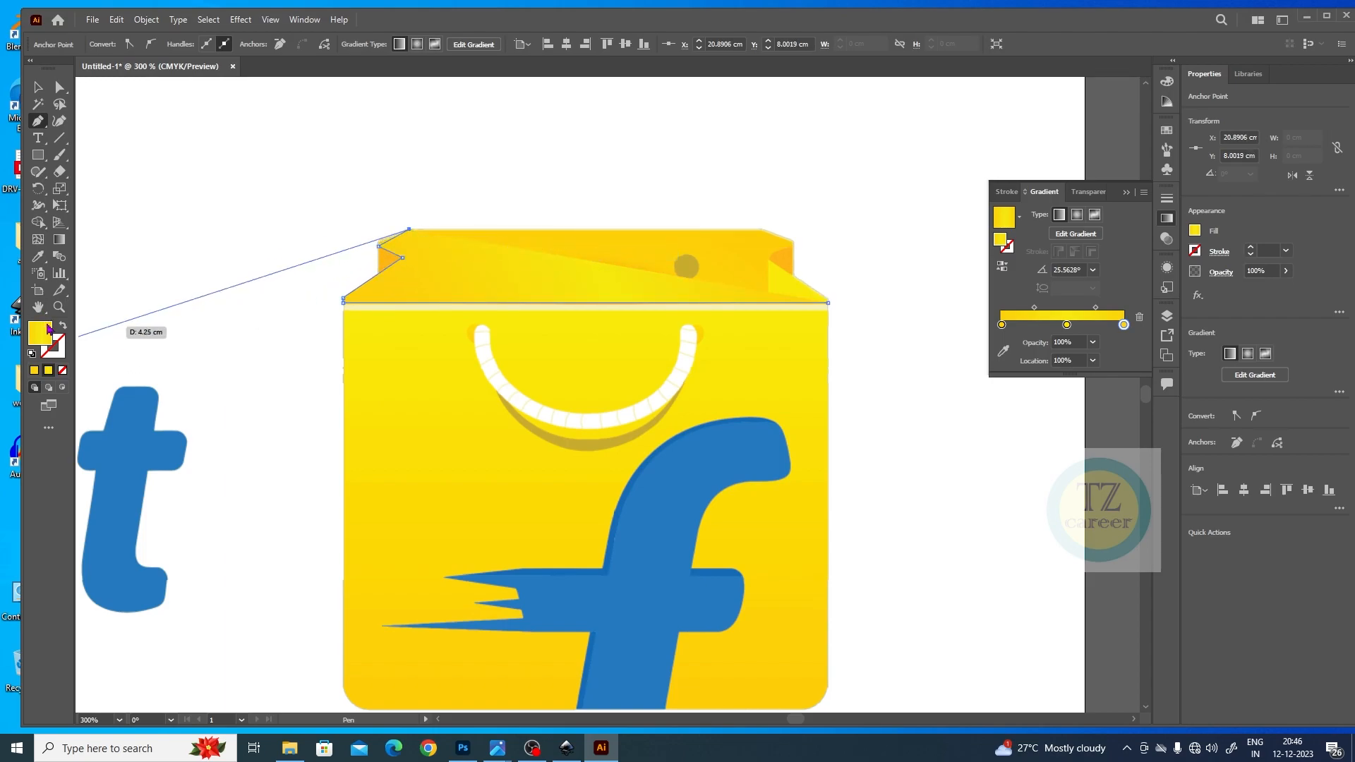
Remove the path's fill and finish tracing the bag's back edge and right fold, closing the path at the lower-right corner.
click(64, 369)
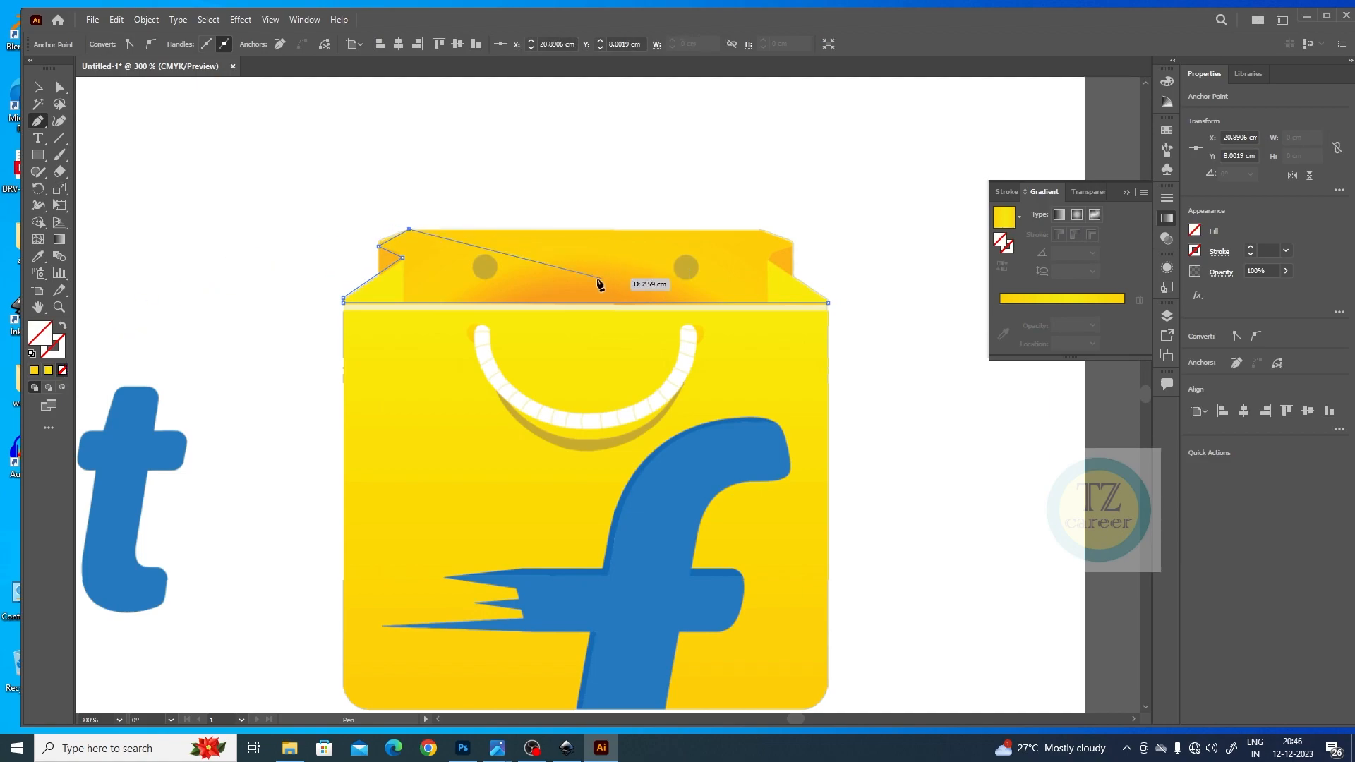
click(760, 229)
click(796, 245)
click(768, 260)
click(828, 302)
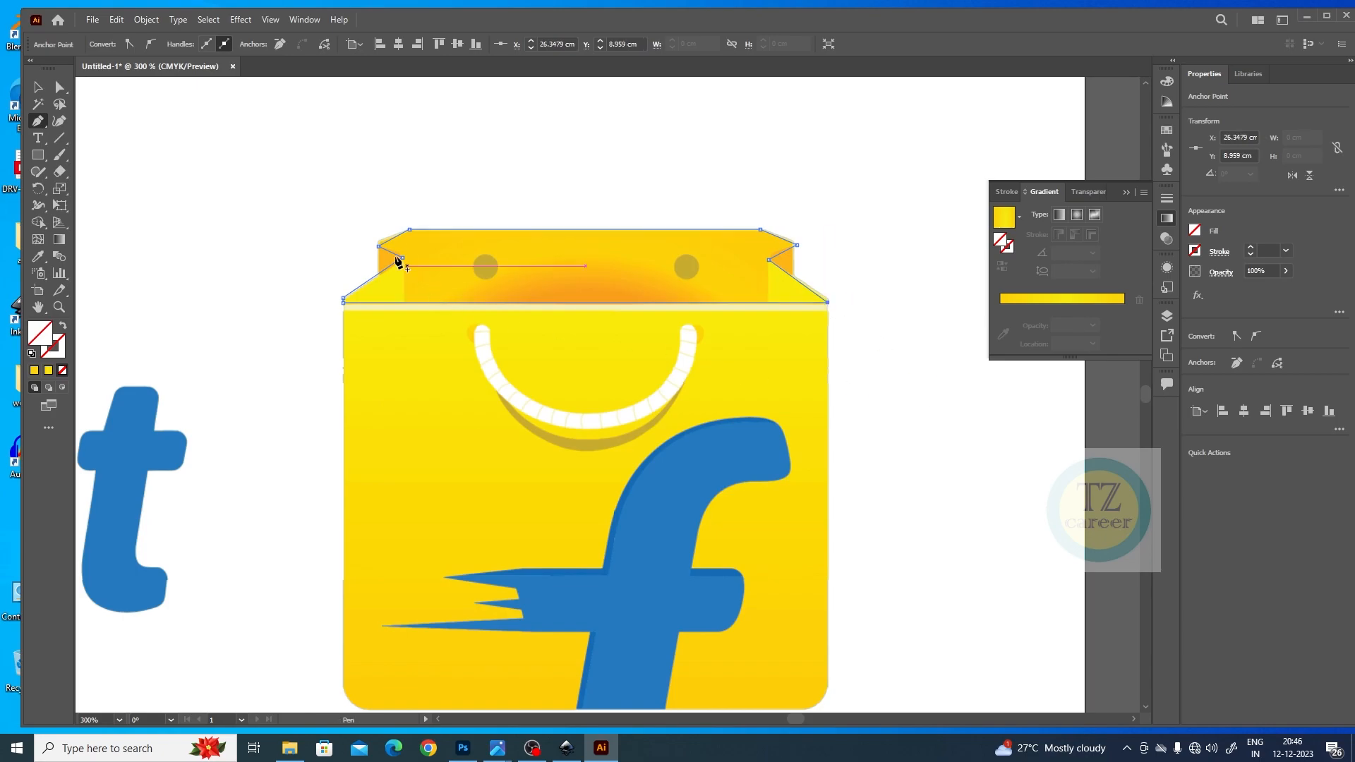
Round the inner corner of the path's left fold by 0.0438 cm and nudge its lower-left corner point down slightly.
key(ctrl+equal)
key(ctrl+equal)
key(ctrl+equal)
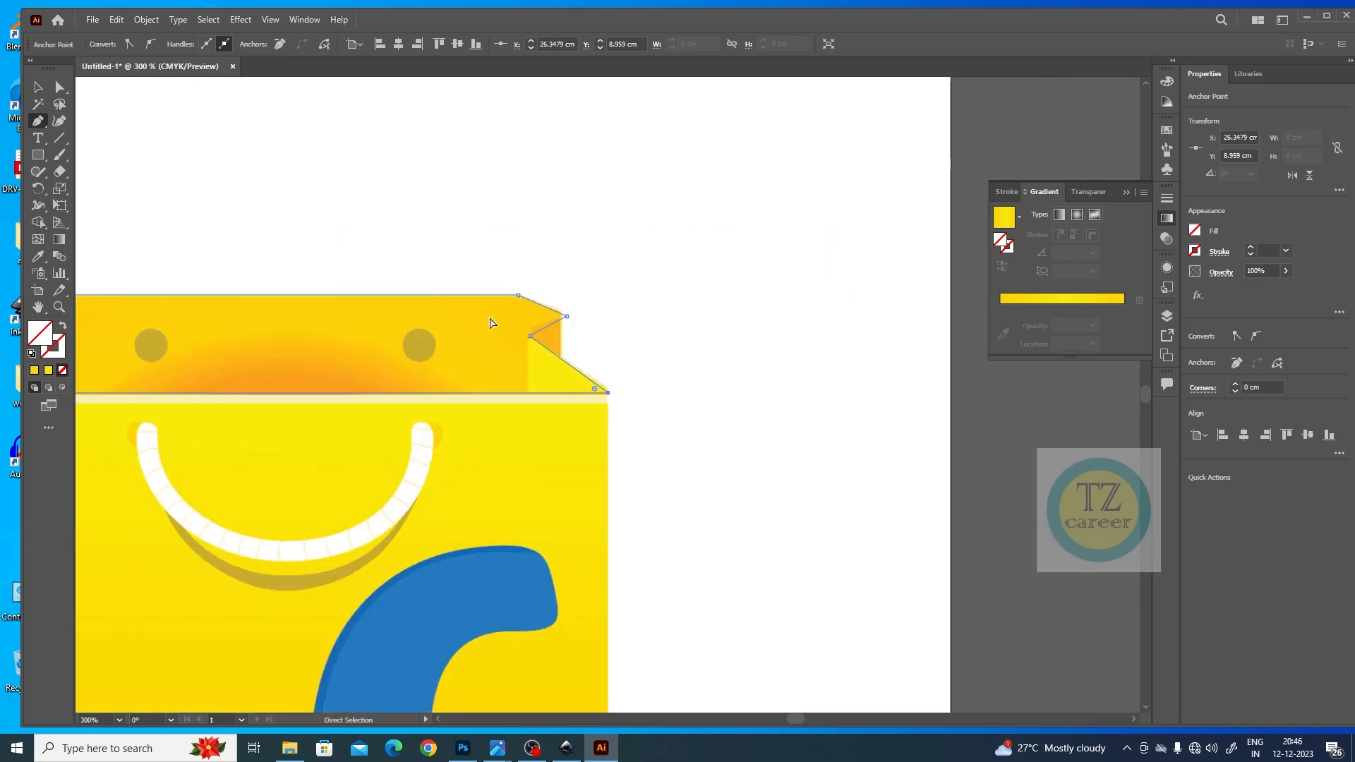
drag(414, 339, 790, 402)
drag(453, 379, 720, 405)
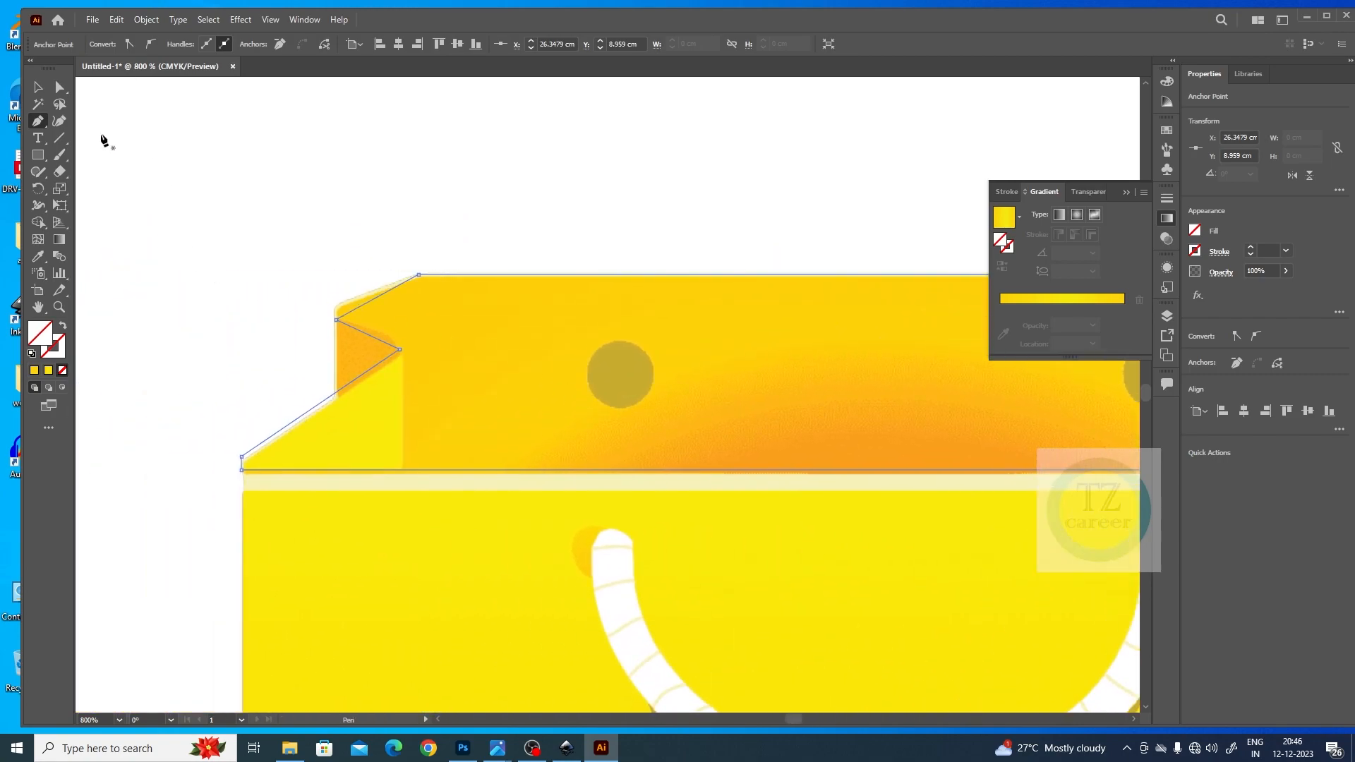
click(60, 87)
drag(397, 350, 389, 355)
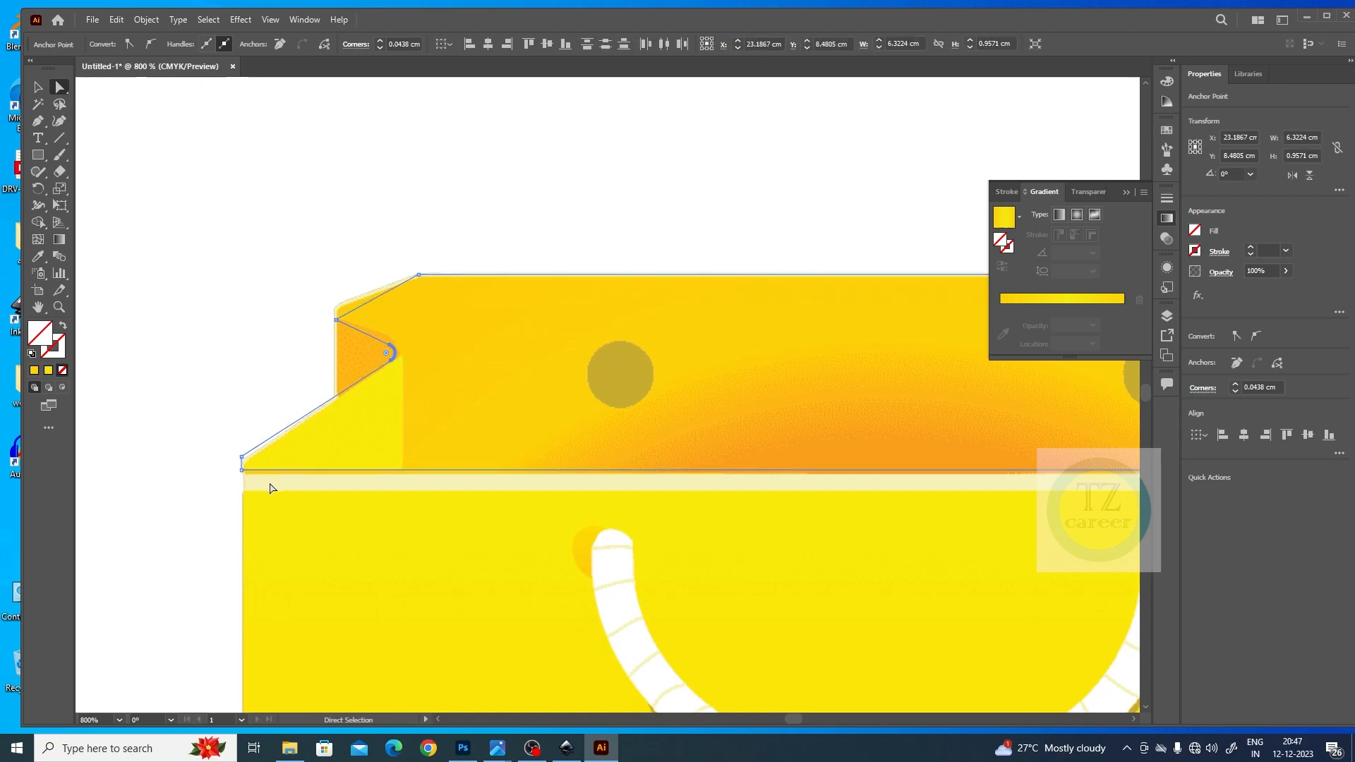
drag(243, 458, 243, 465)
Try rounding the left fold's outer corner, undo it, and move that anchor point to X 20.5063 cm, Y 8.2236 cm.
click(336, 320)
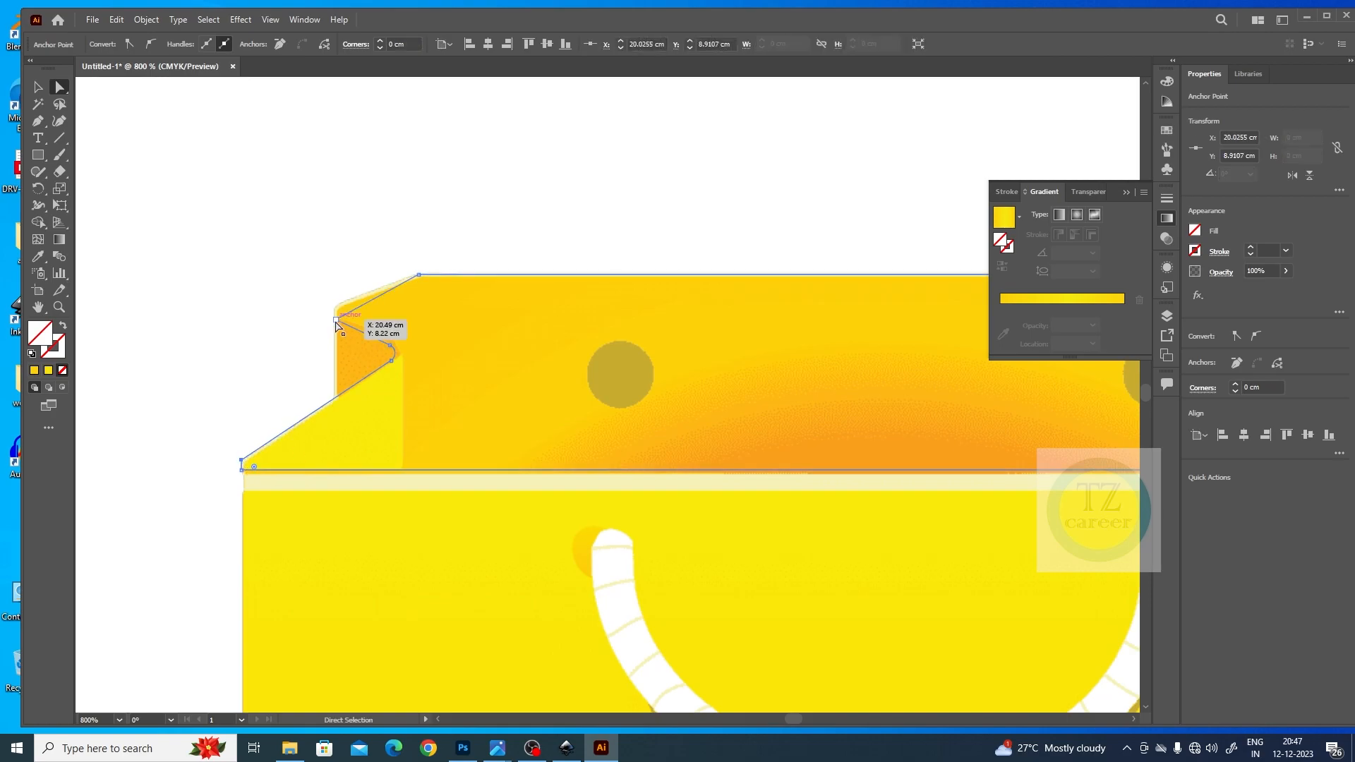
drag(349, 320, 345, 318)
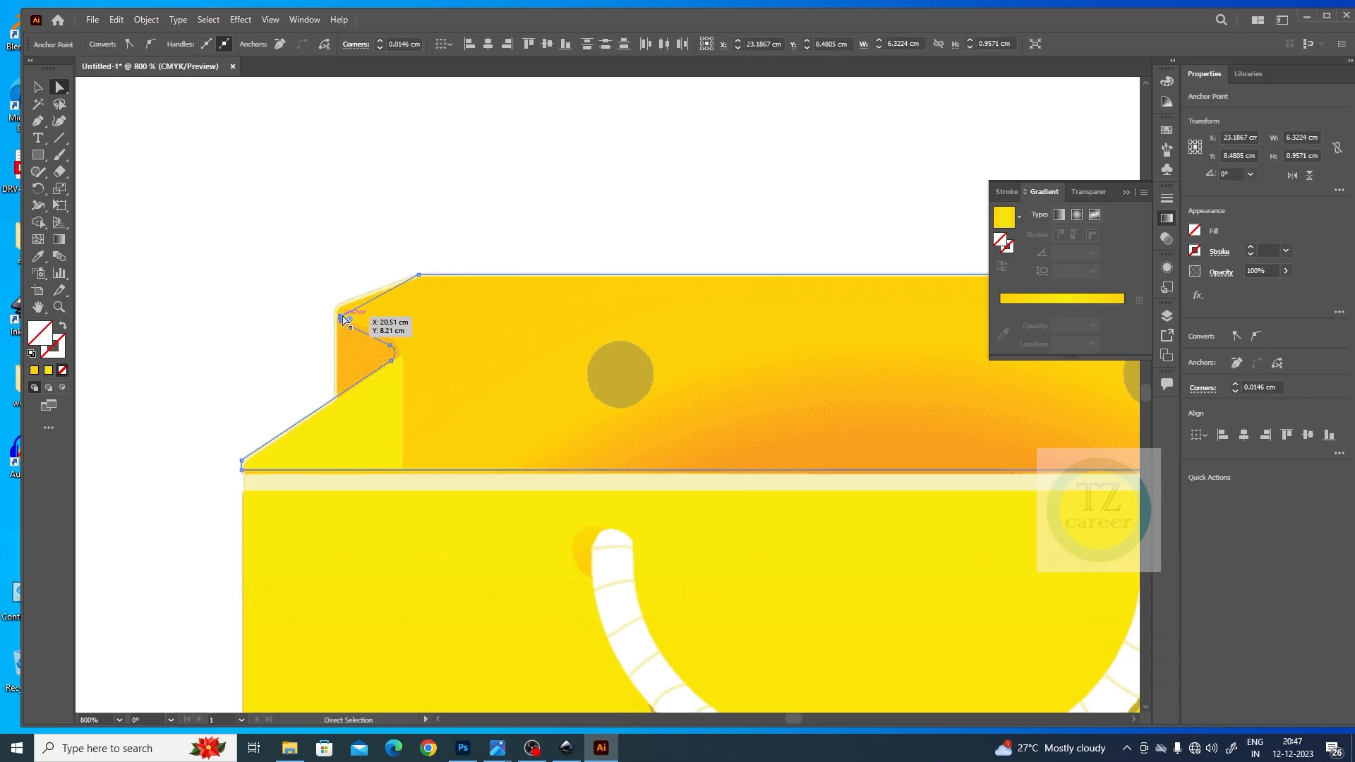
key(ctrl+z)
drag(339, 316, 339, 320)
Move the right fold's outer anchor point inward onto the bag's edge at X 25.8739 cm, Y 8.1929 cm.
key(space)
drag(561, 320, 361, 327)
drag(705, 354, 296, 336)
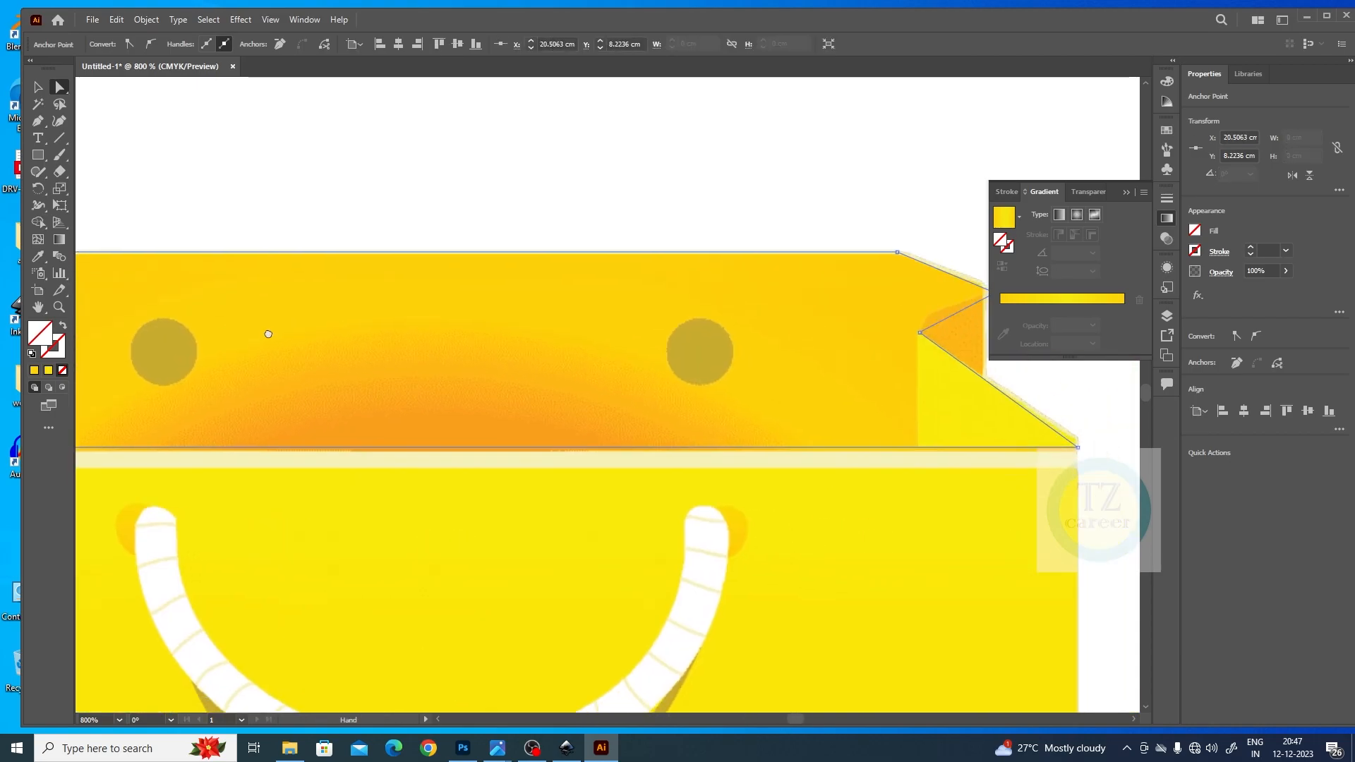
drag(532, 369, 236, 320)
drag(738, 250, 710, 251)
click(737, 279)
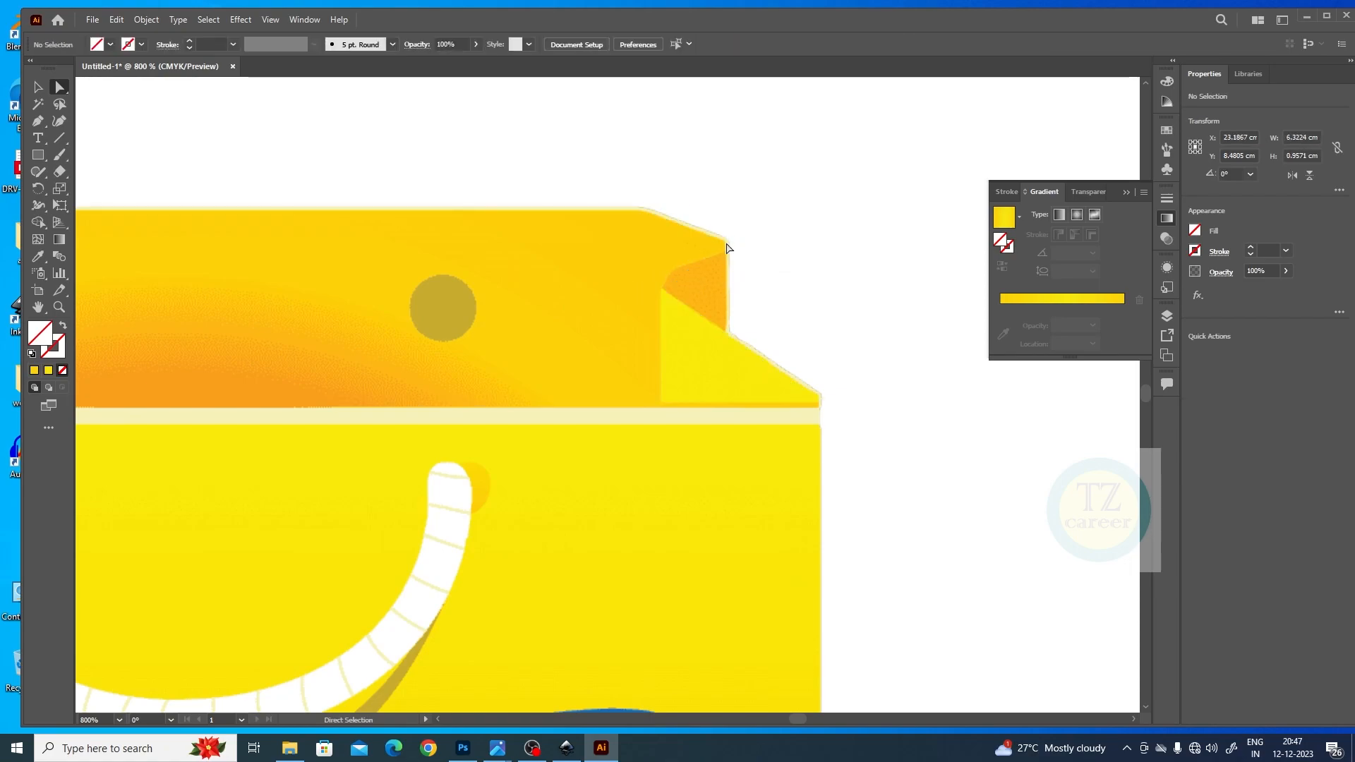
click(713, 239)
drag(717, 254, 724, 245)
drag(799, 313, 738, 200)
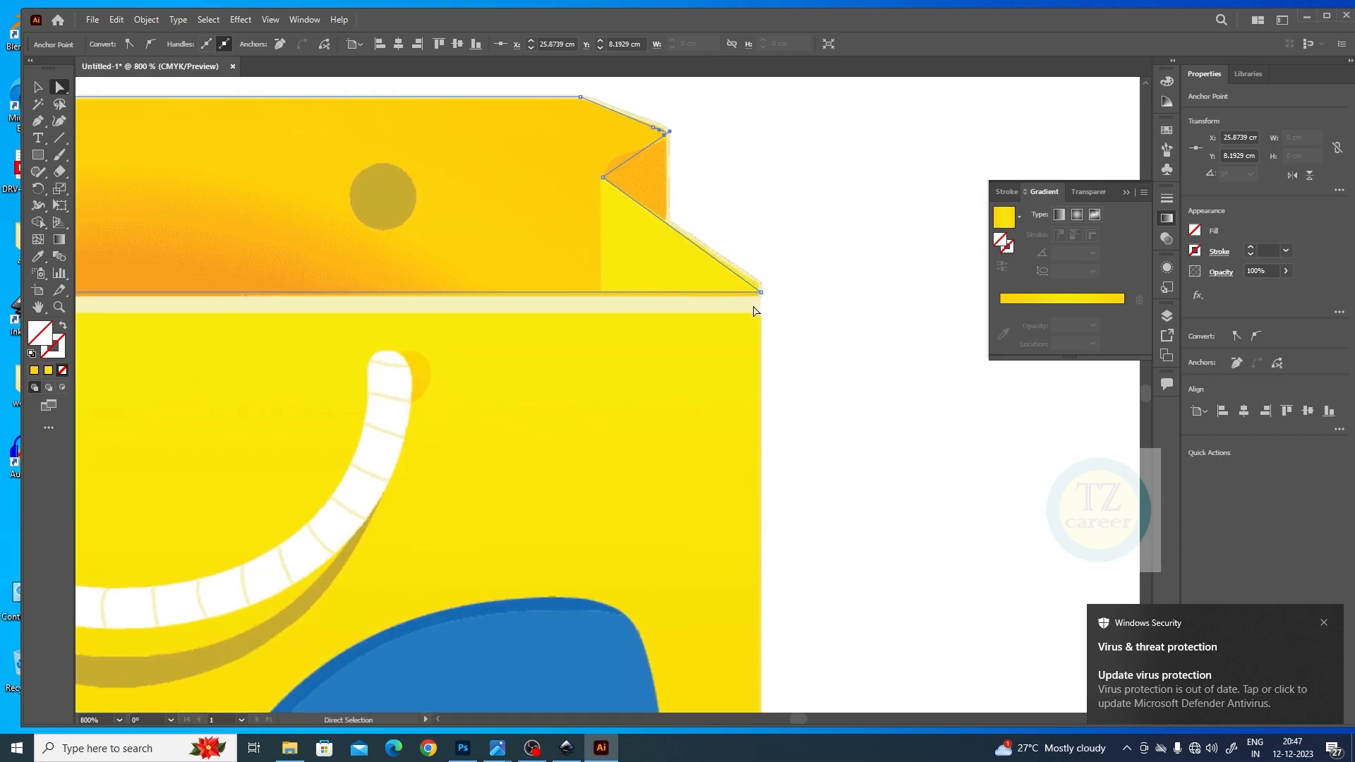
Round the lower-right corner of the traced top-section path.
click(759, 290)
mouse_move(746, 289)
mouse_down()
mouse_move(734, 281)
mouse_move(759, 281)
mouse_move(756, 294)
mouse_up()
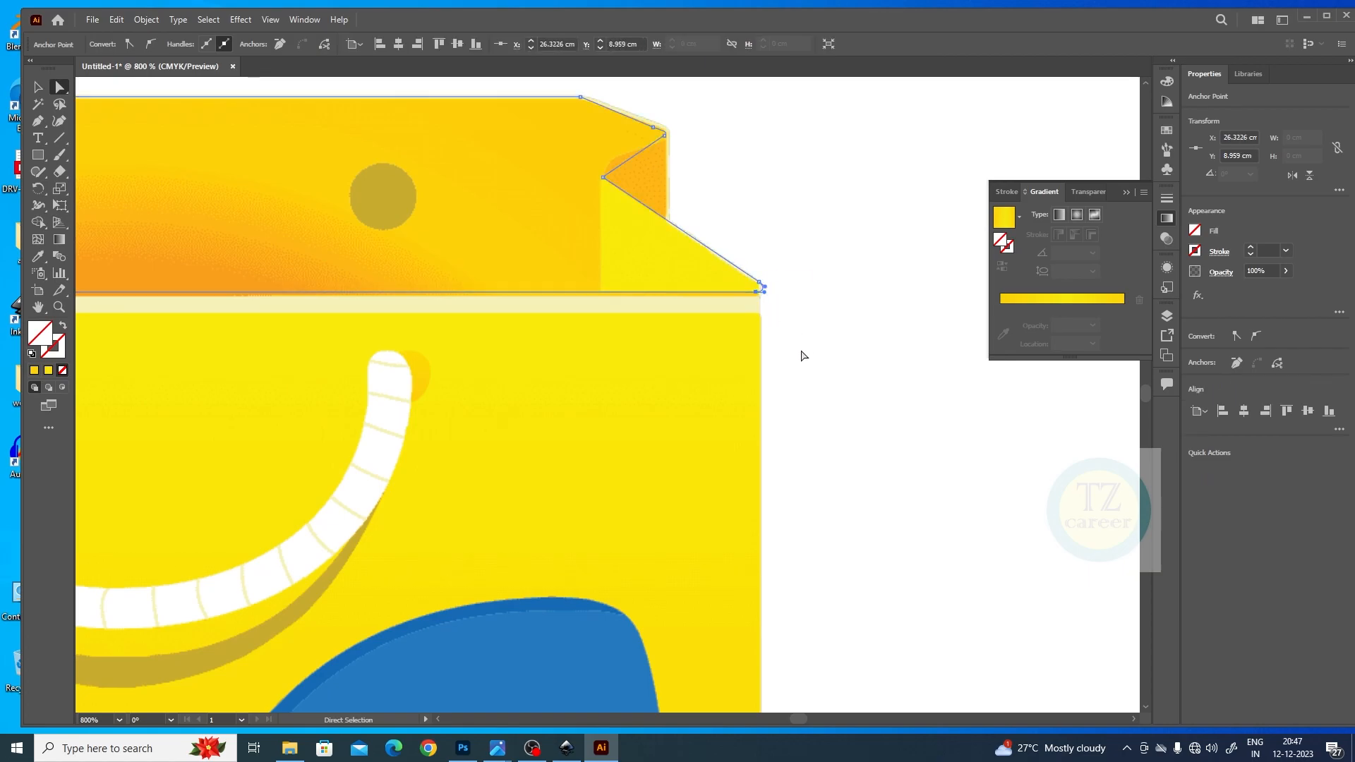
key(ctrl+equal)
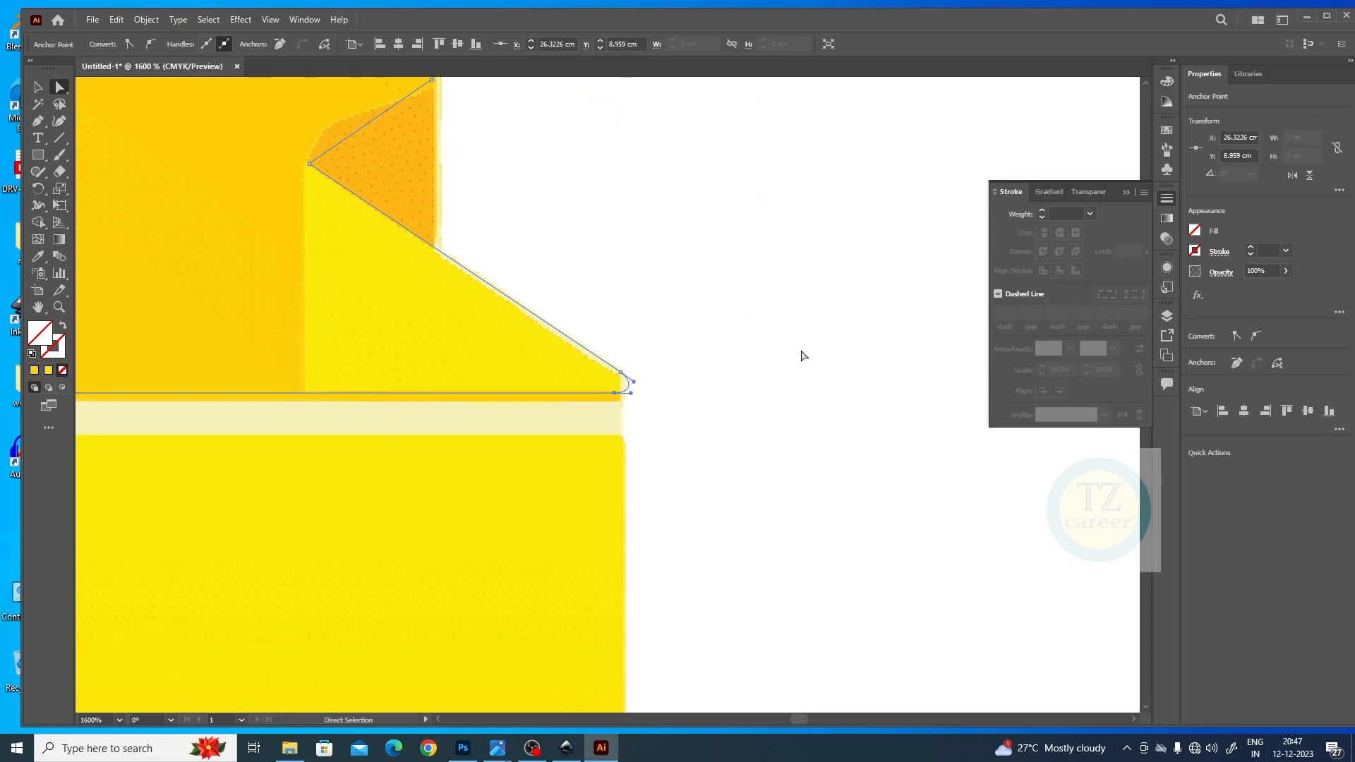
key(ctrl+equal)
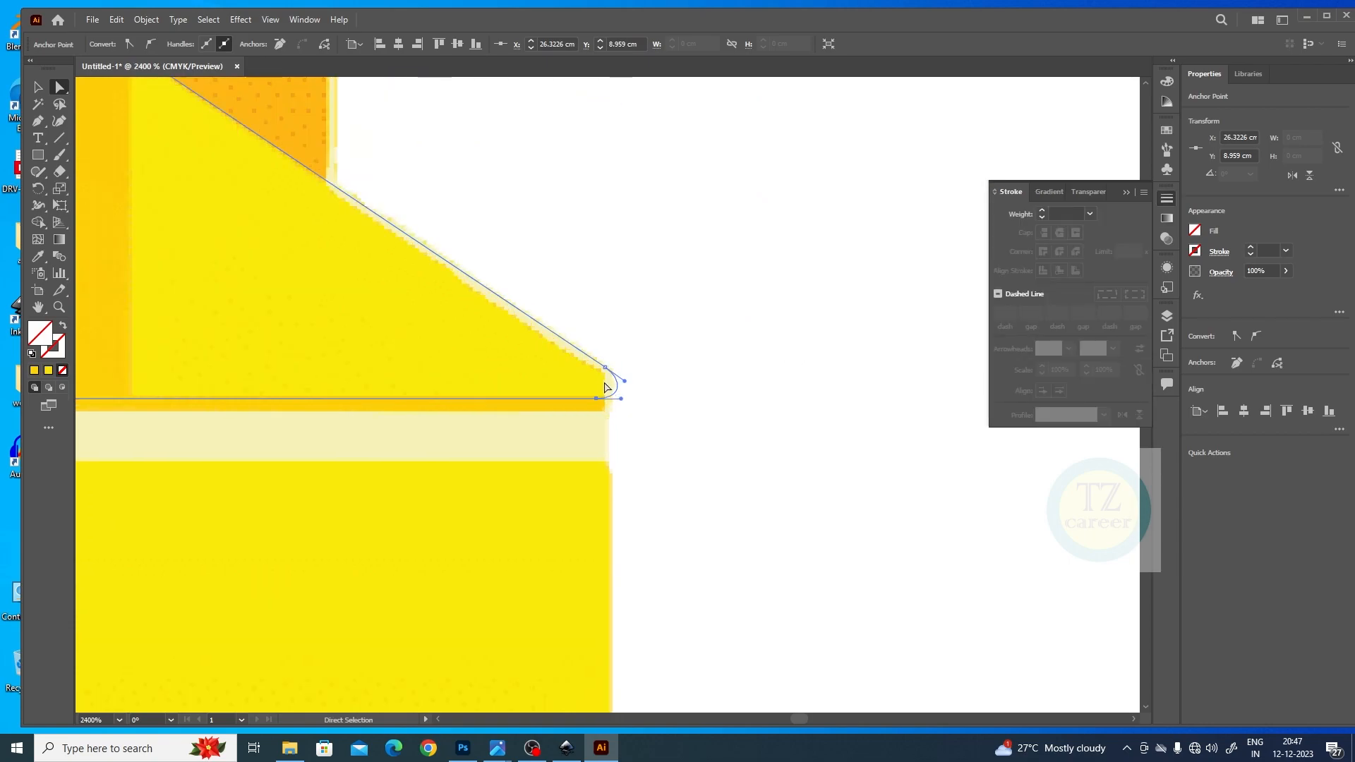
Flatten the rounded lower-right corner by adding an anchor point at X 26.3469 cm, Y 8.92 cm and converting its curve points to corner points.
click(38, 121)
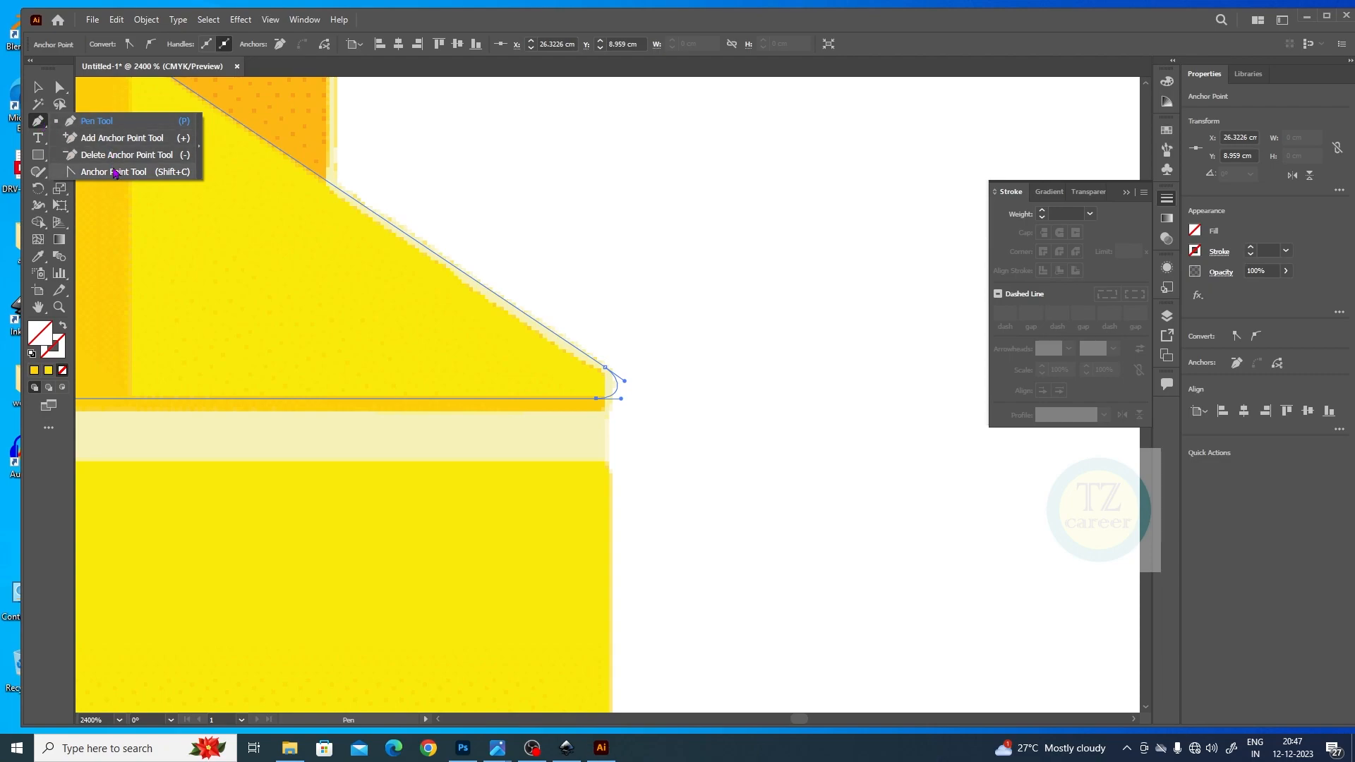
click(115, 171)
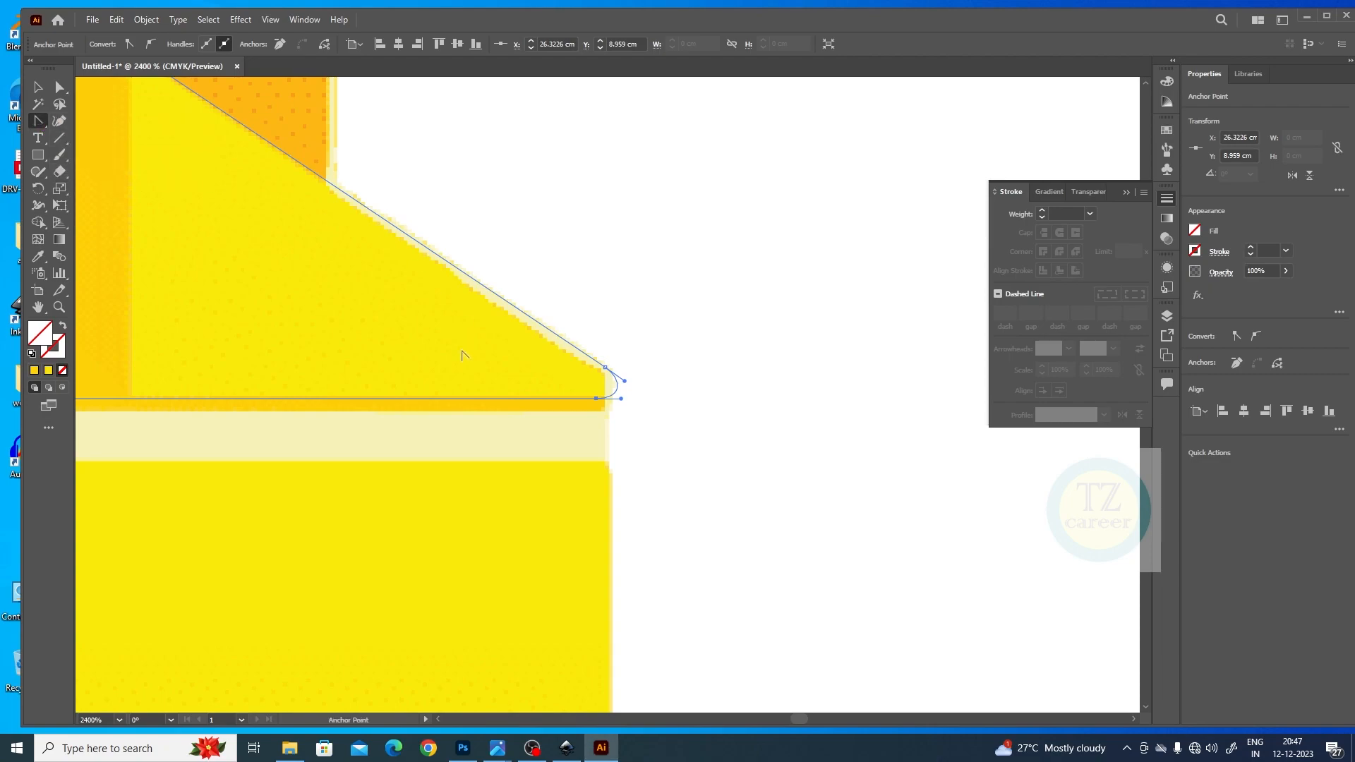
click(597, 399)
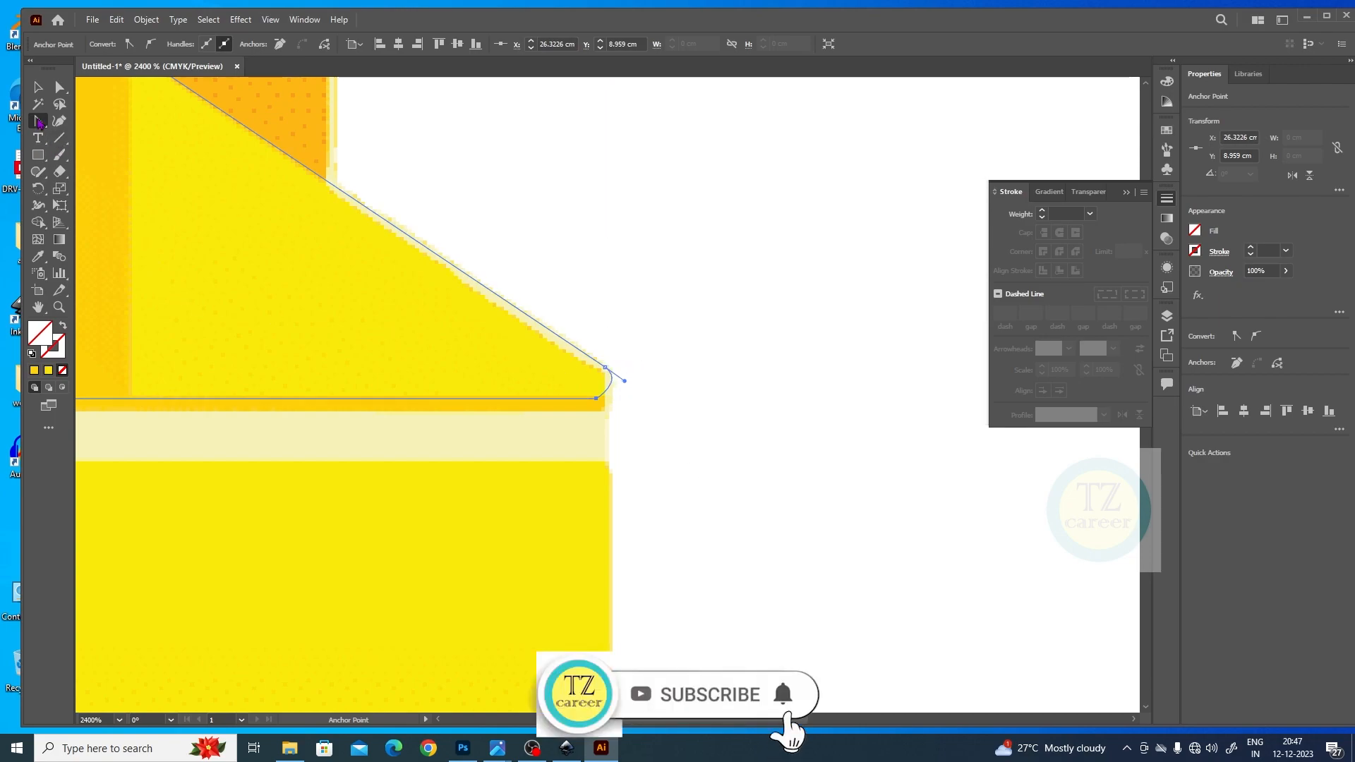
drag(39, 122, 91, 133)
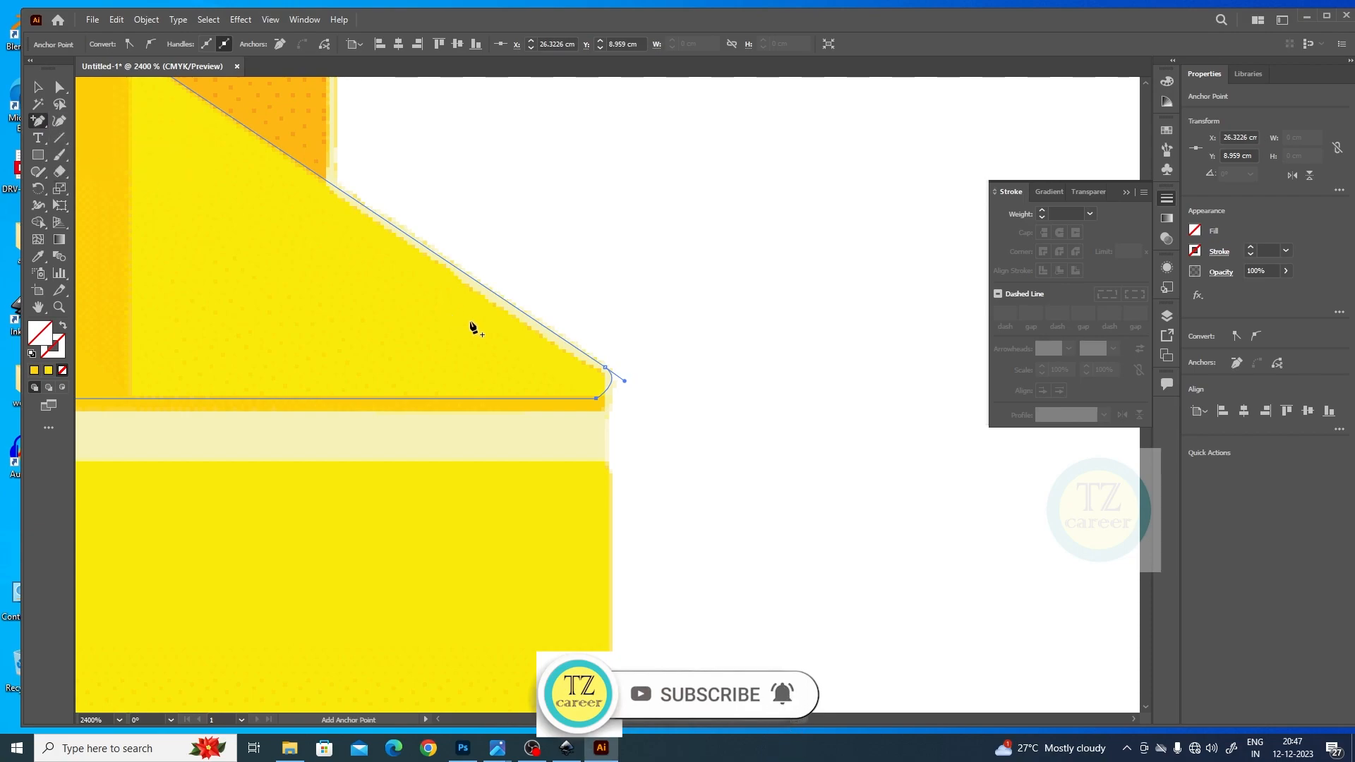
click(614, 375)
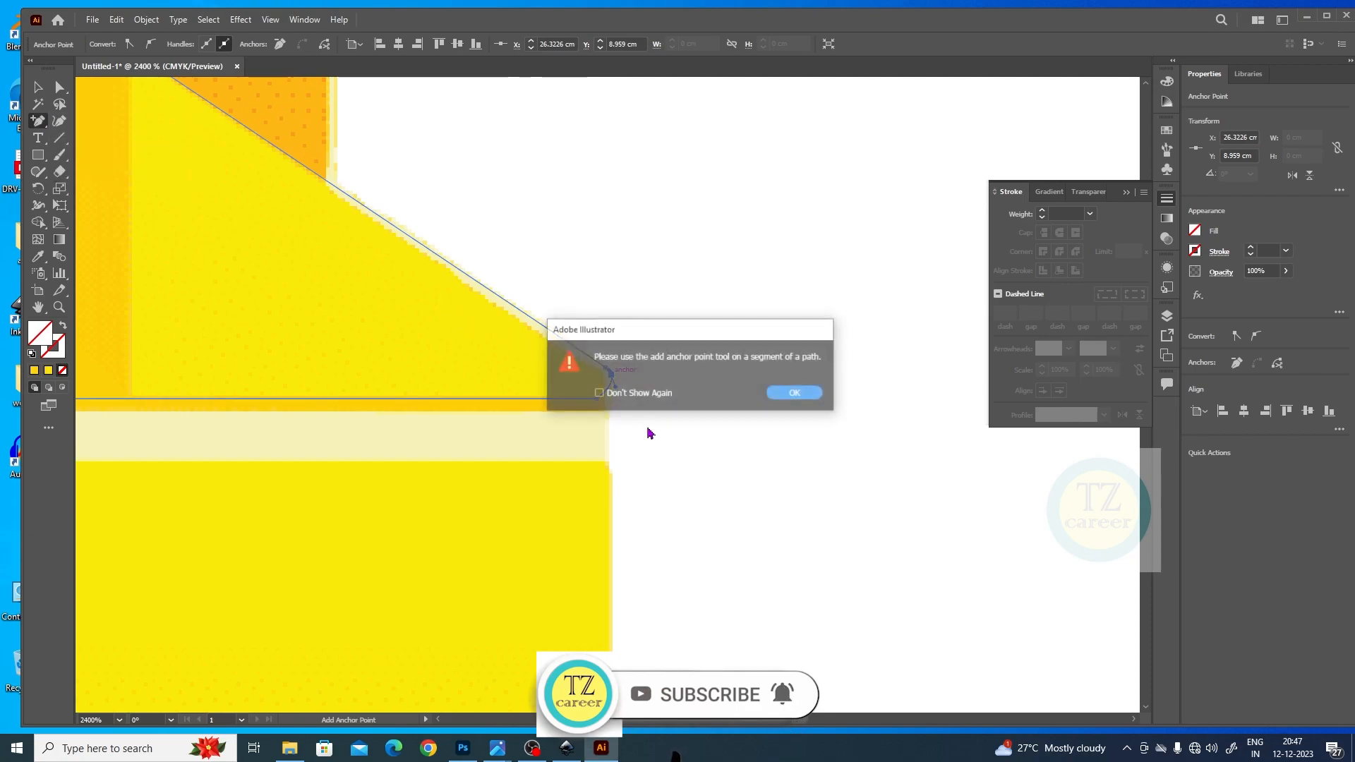
click(797, 394)
drag(38, 122, 91, 172)
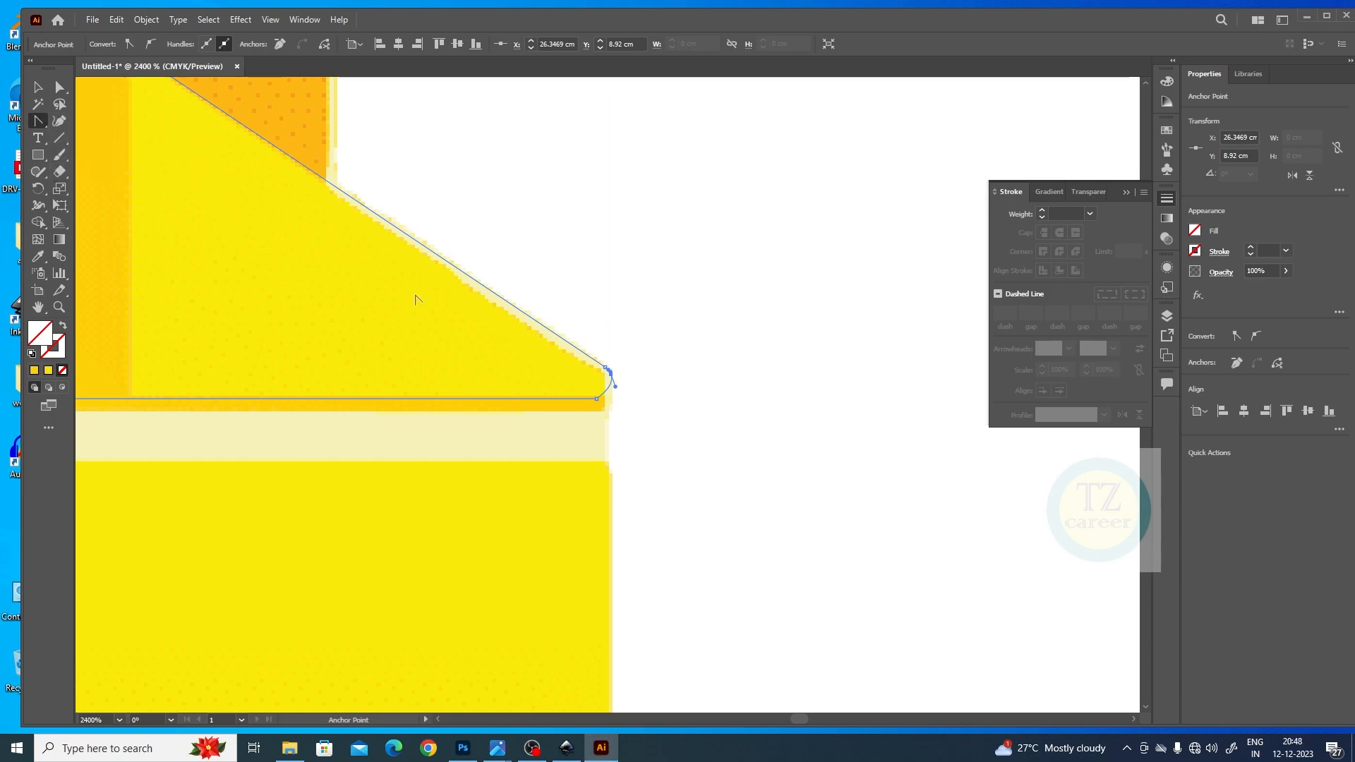
click(611, 373)
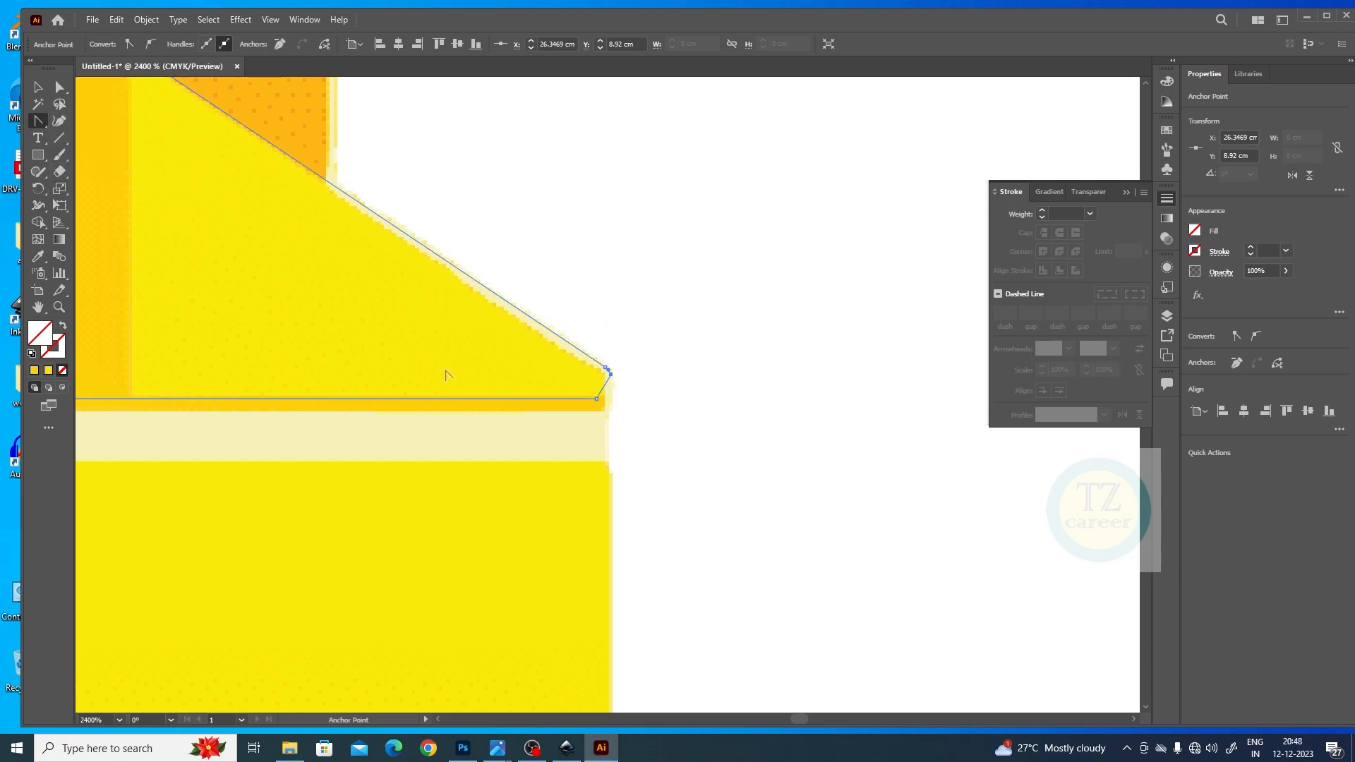
Move the corner's lower anchor point onto the bag's right edge at X 26.3421 cm, Y 8.9809 cm and deselect the path.
click(59, 87)
drag(596, 400, 608, 418)
drag(696, 493, 1010, 440)
key(ctrl+minus)
key(ctrl+minus)
key(ctrl+minus)
key(ctrl+minus)
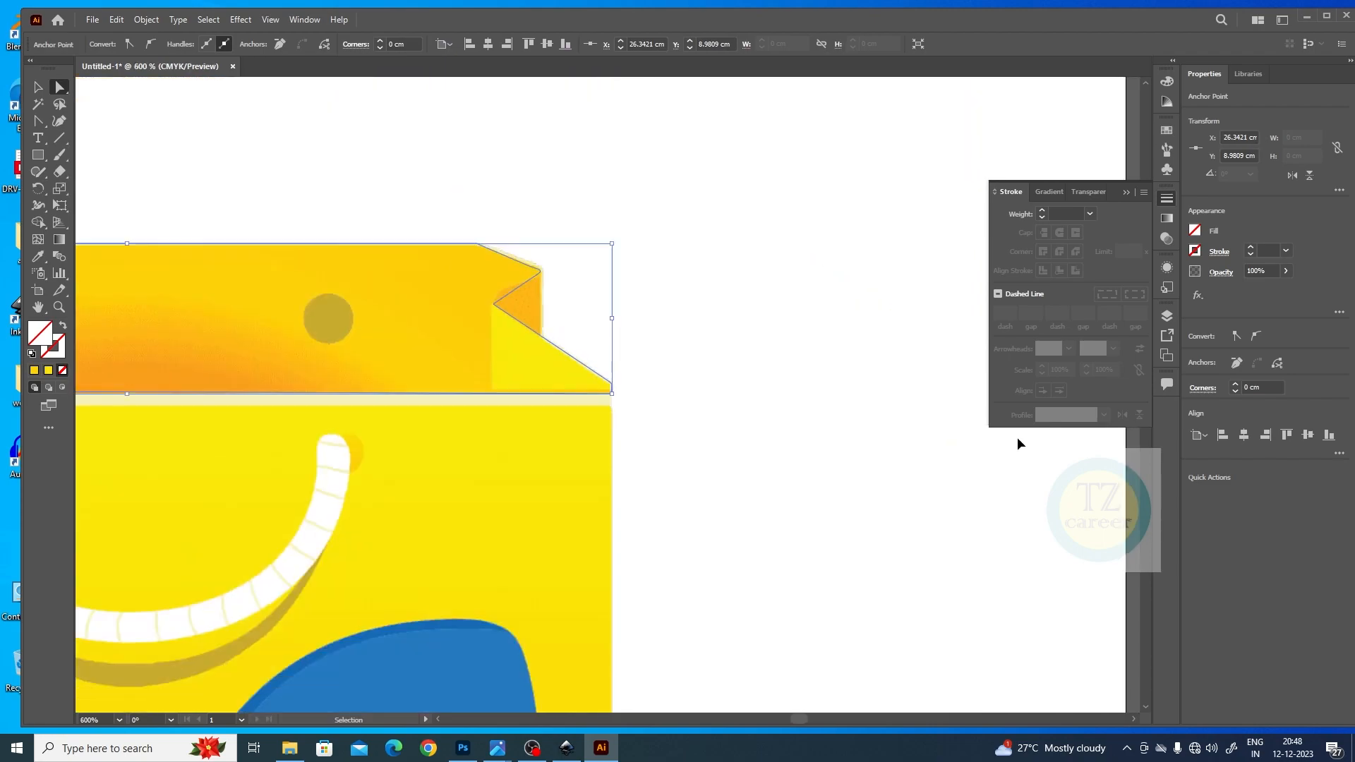
drag(702, 423, 750, 403)
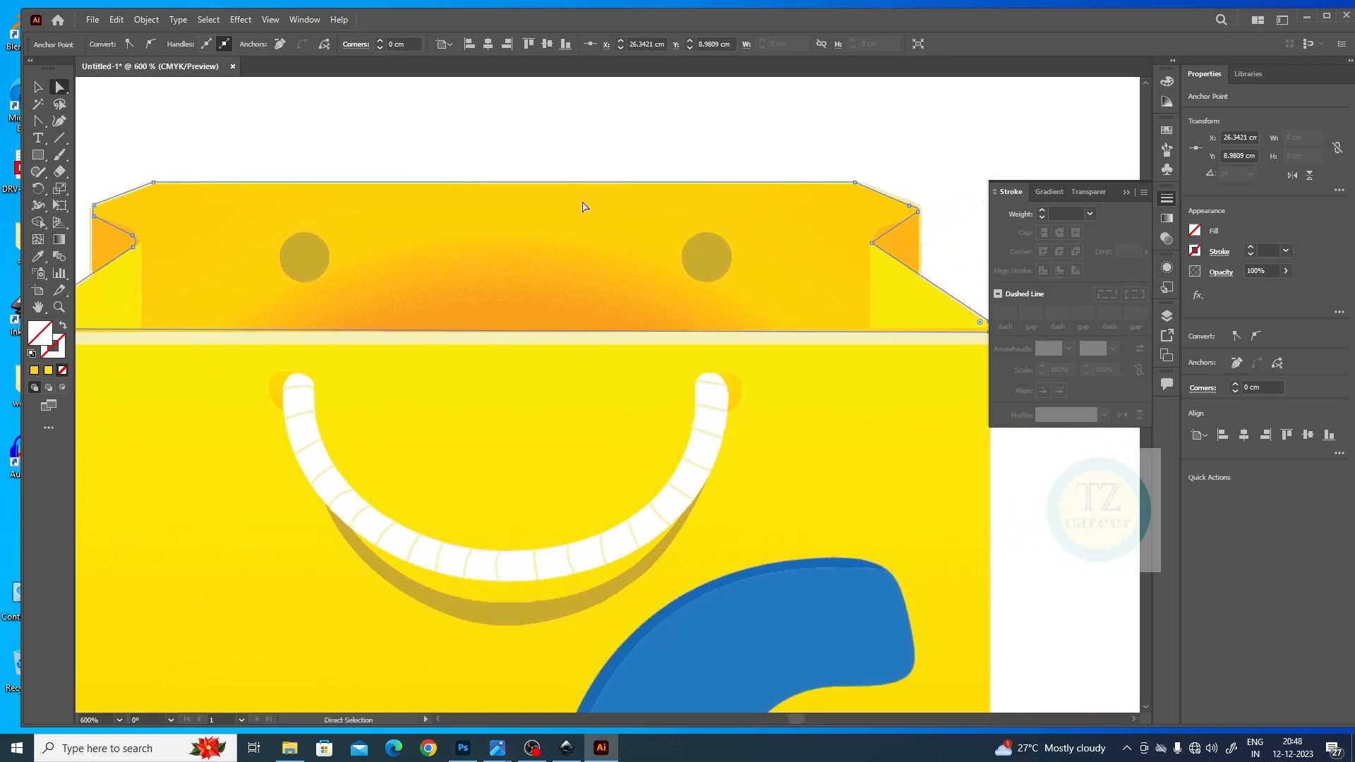
key(ctrl+shift+a)
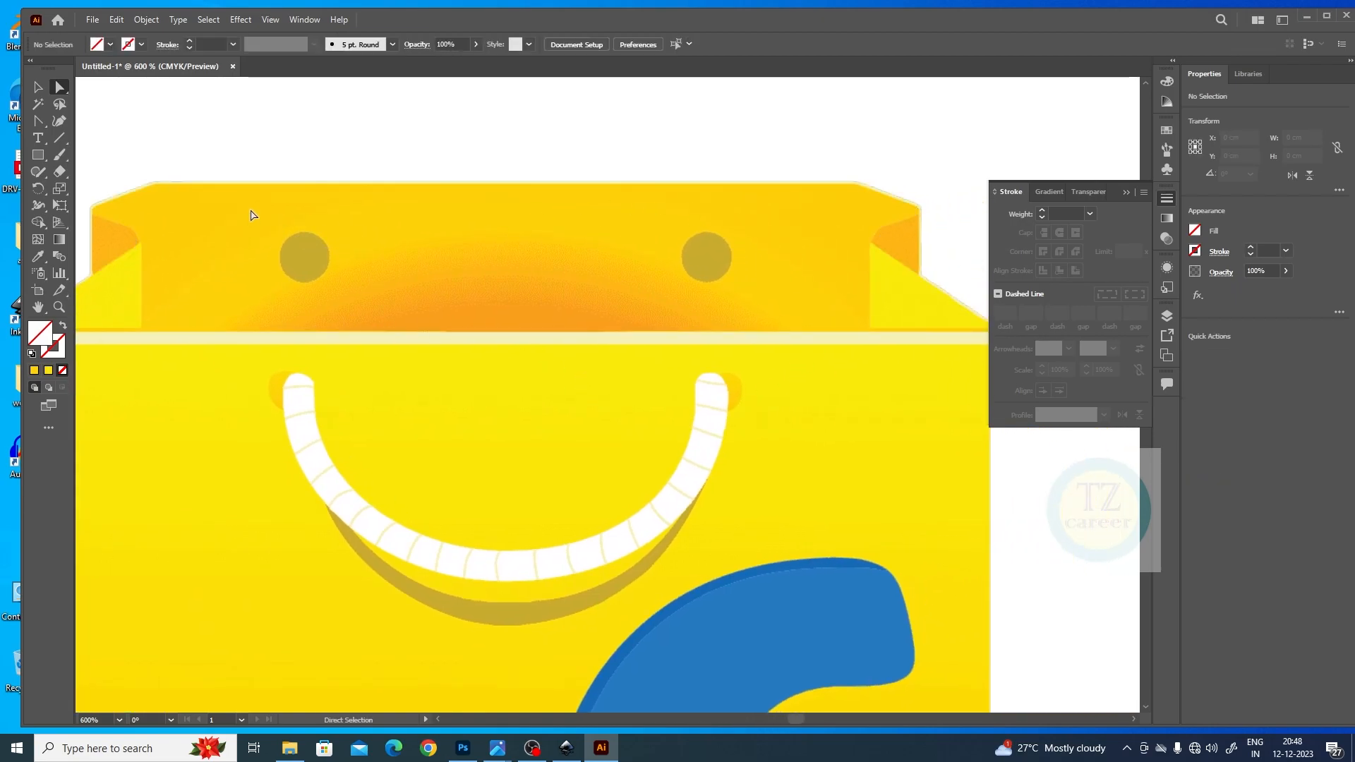
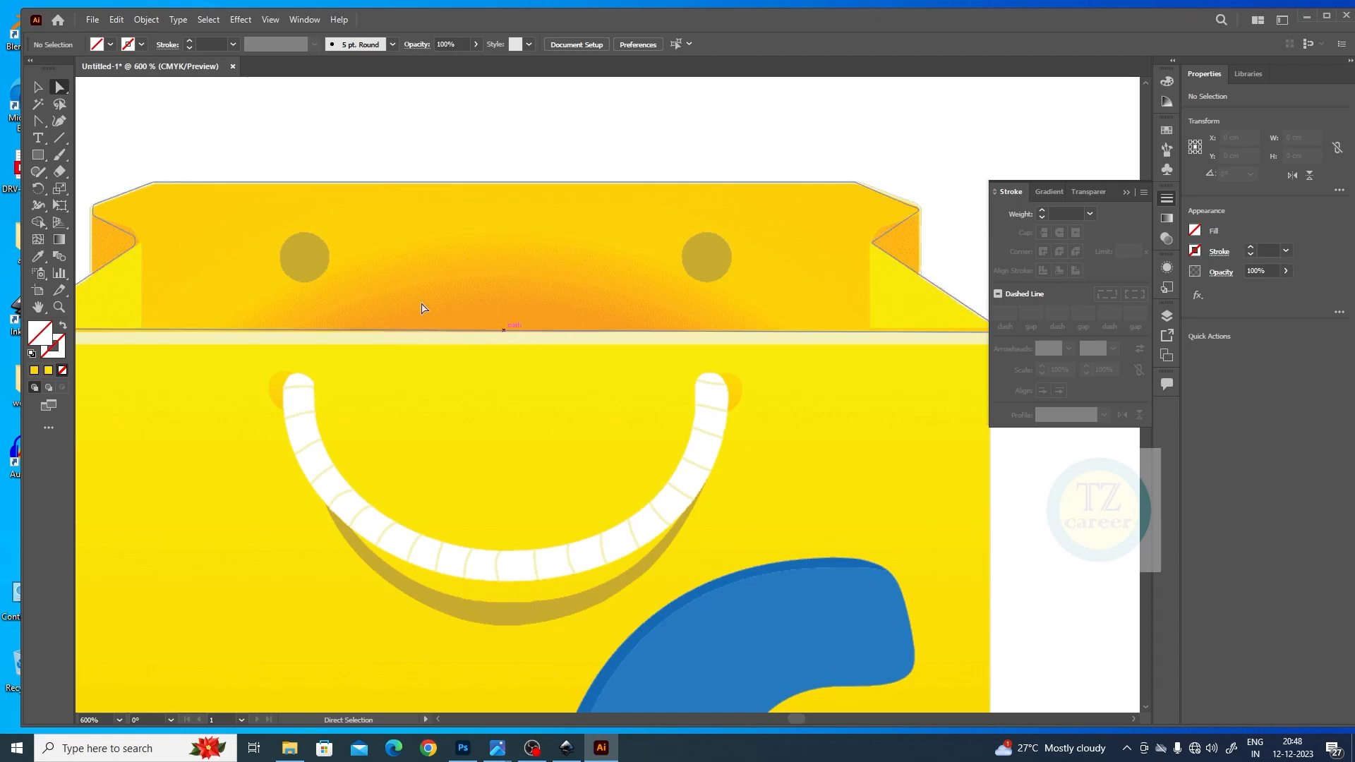
Move the traced top-section outline off the image to X 23.9592 cm, Y 5.1415 cm above the bag and select it.
drag(448, 278, 562, 231)
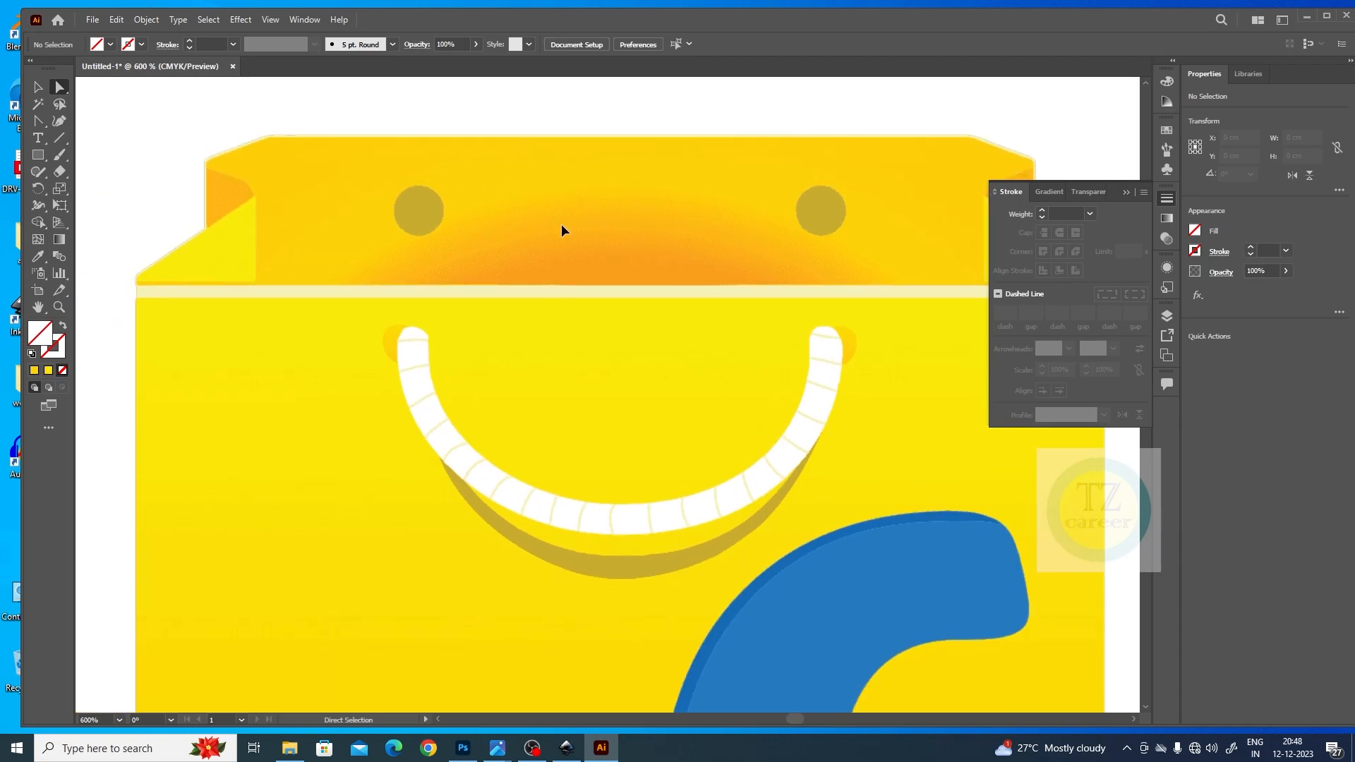
key(ctrl+minus)
key(ctrl+minus)
key(ctrl+minus)
key(ctrl+minus)
drag(729, 277, 642, 217)
click(38, 87)
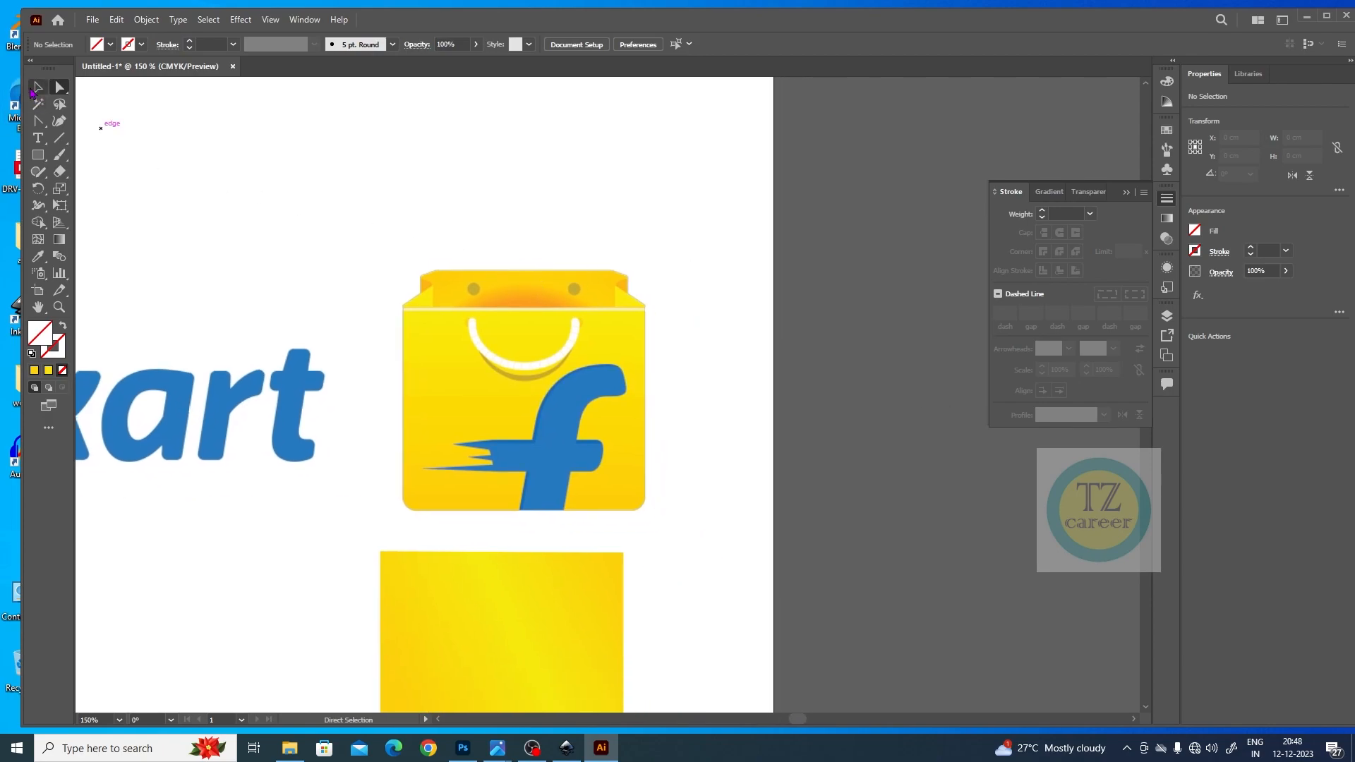
drag(460, 231, 594, 140)
click(651, 199)
drag(505, 118, 642, 189)
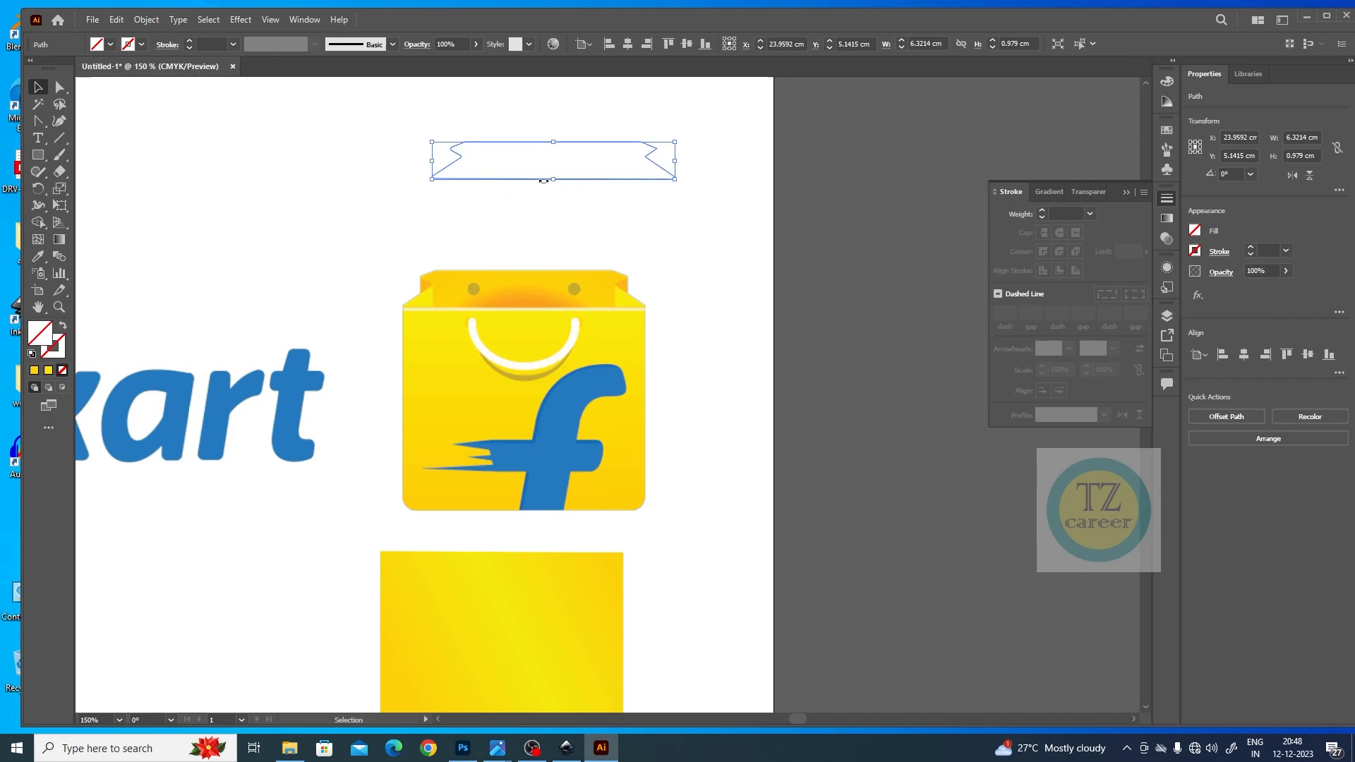
Fill the outline with the yellow gradient sampled from the rectangle below the bag and change the gradient type to radial.
click(39, 256)
click(482, 564)
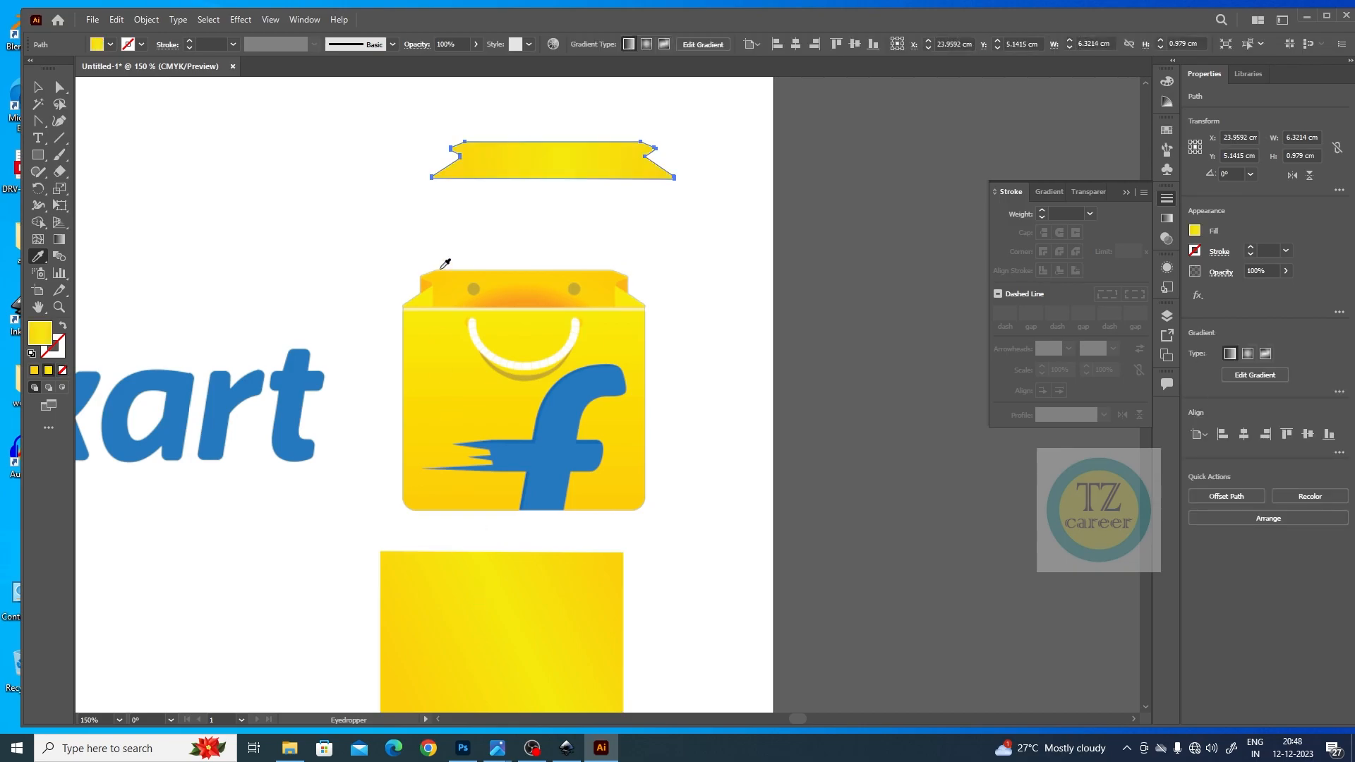
click(645, 45)
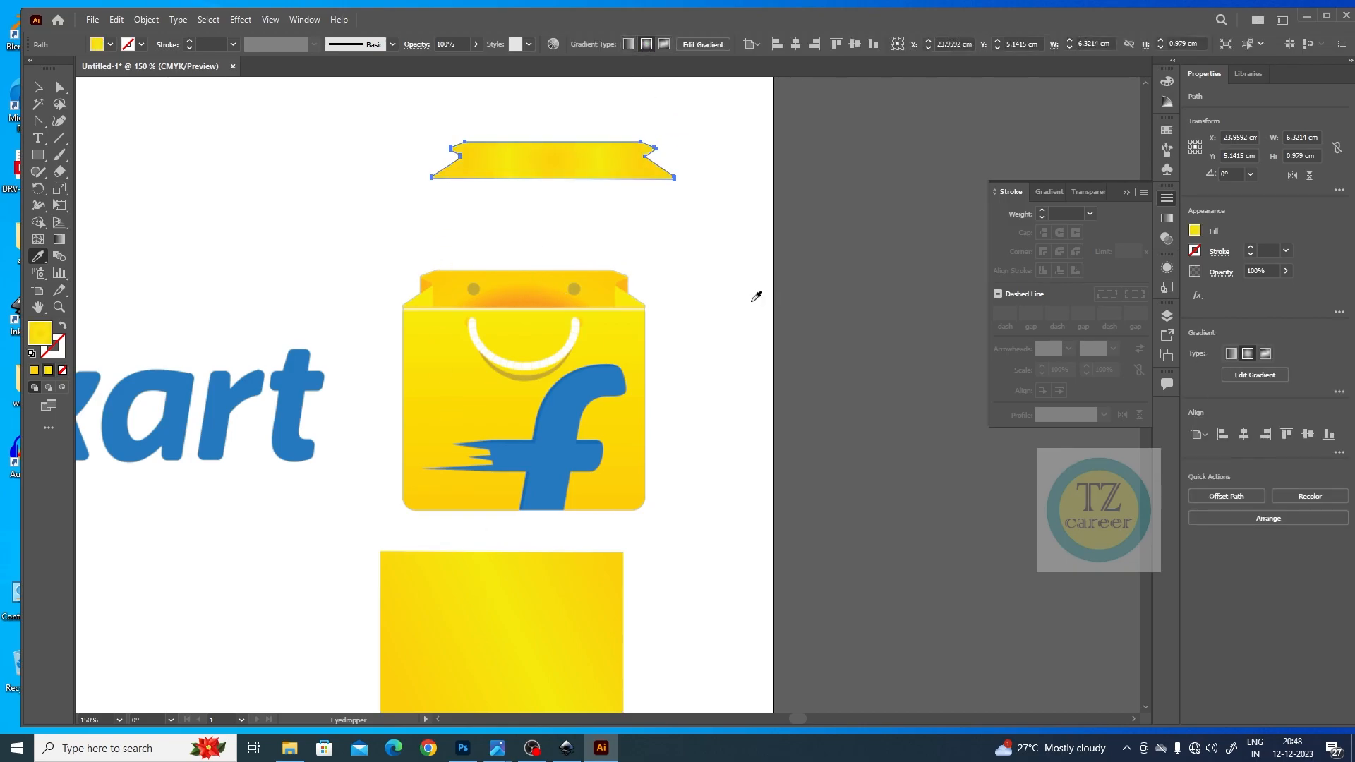
double_click(40, 333)
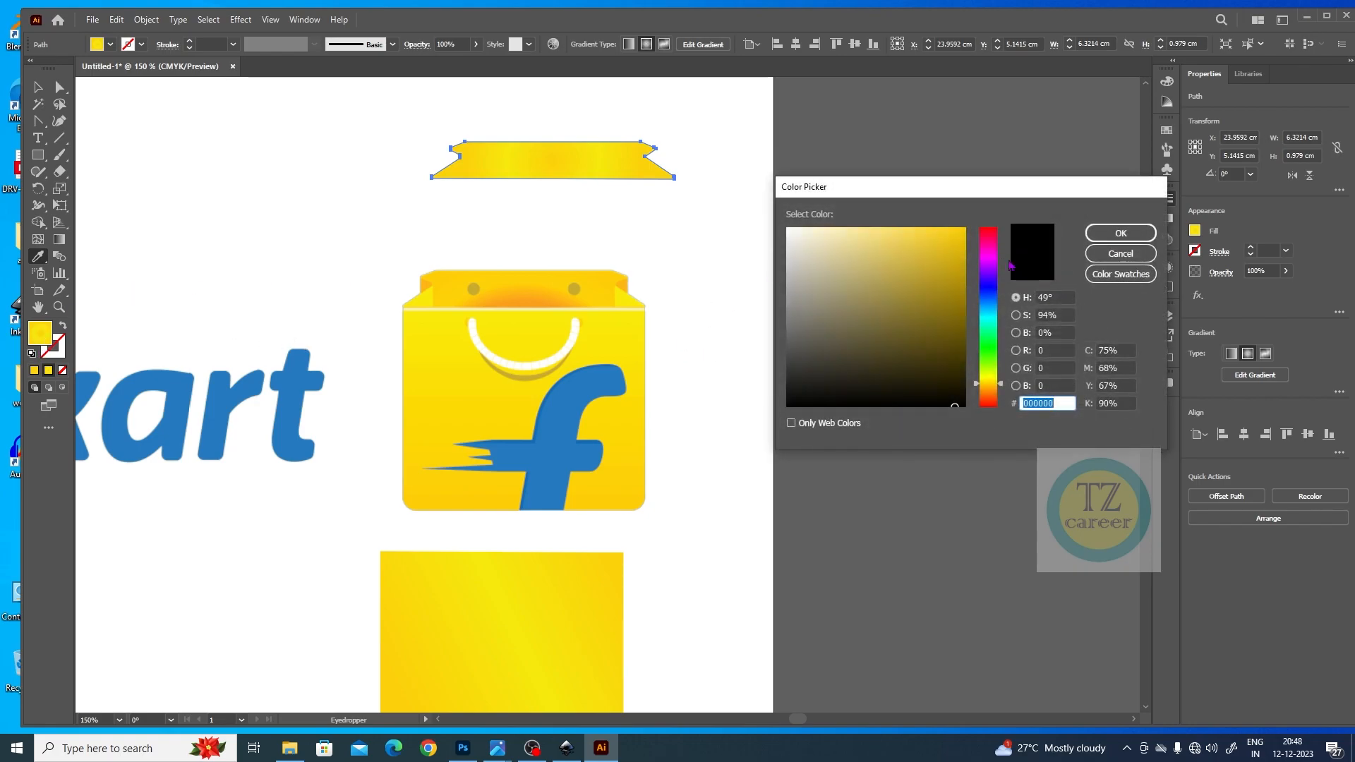
click(1120, 255)
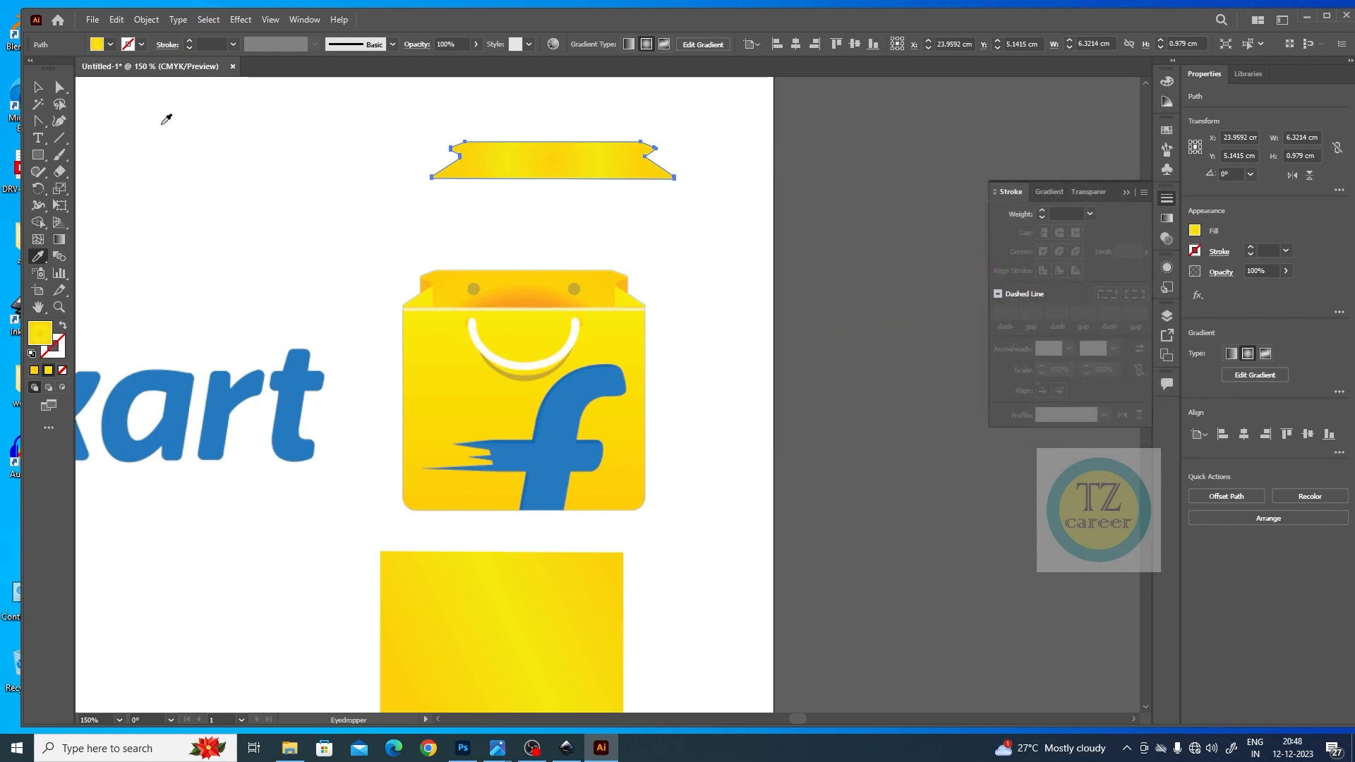
Set the radial gradient's center color stop to the orange sampled from the middle of the bag's back panel.
click(59, 240)
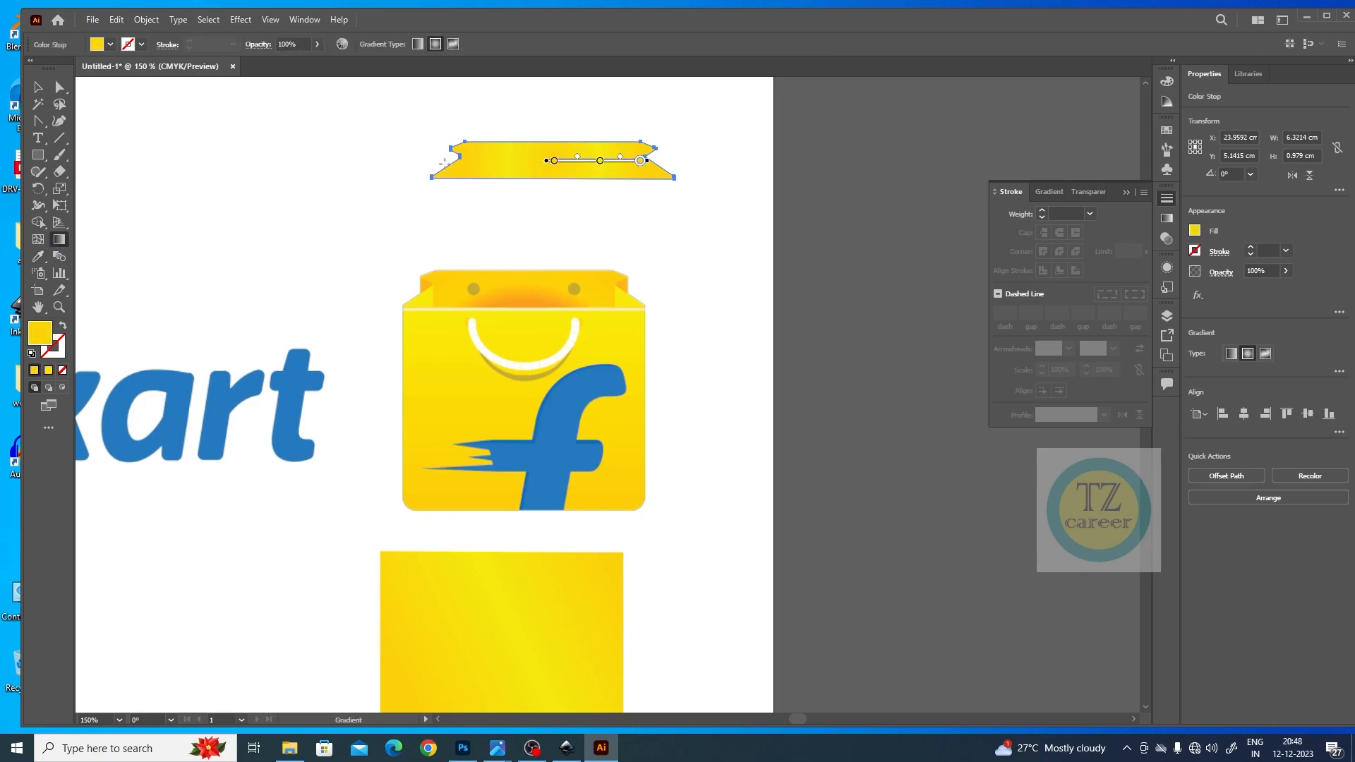
double_click(555, 161)
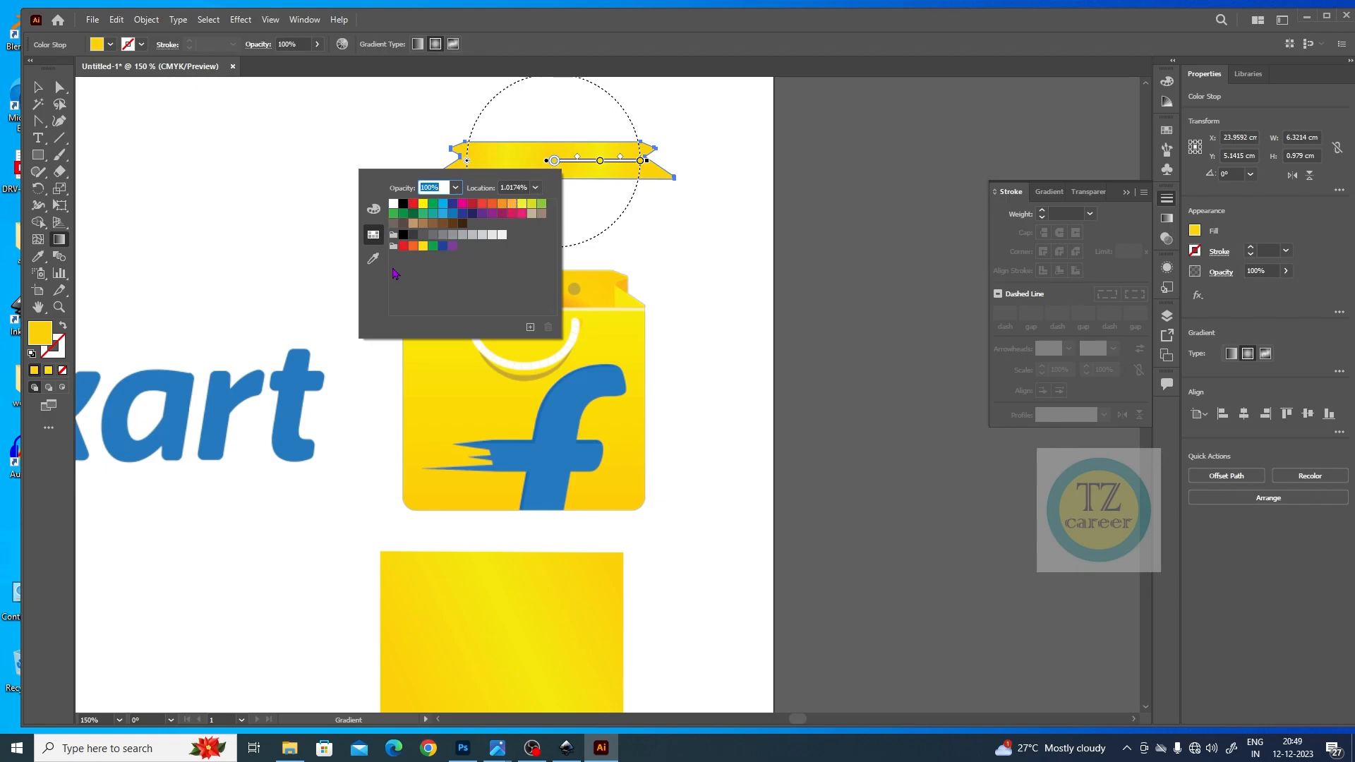
click(374, 258)
click(530, 294)
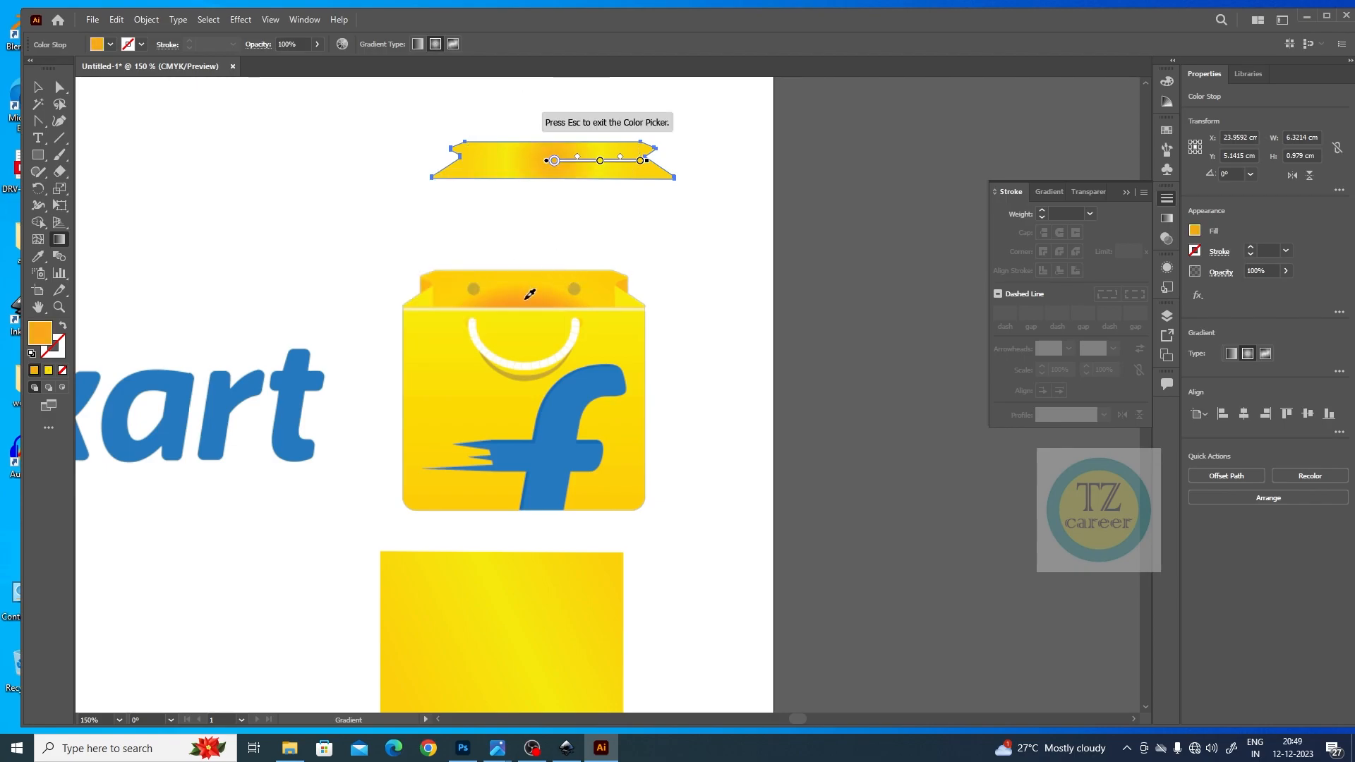
Shift the radial gradient's center down to the shape's lower edge and adjust its color stops along a diagonal gradient line.
drag(557, 165, 561, 170)
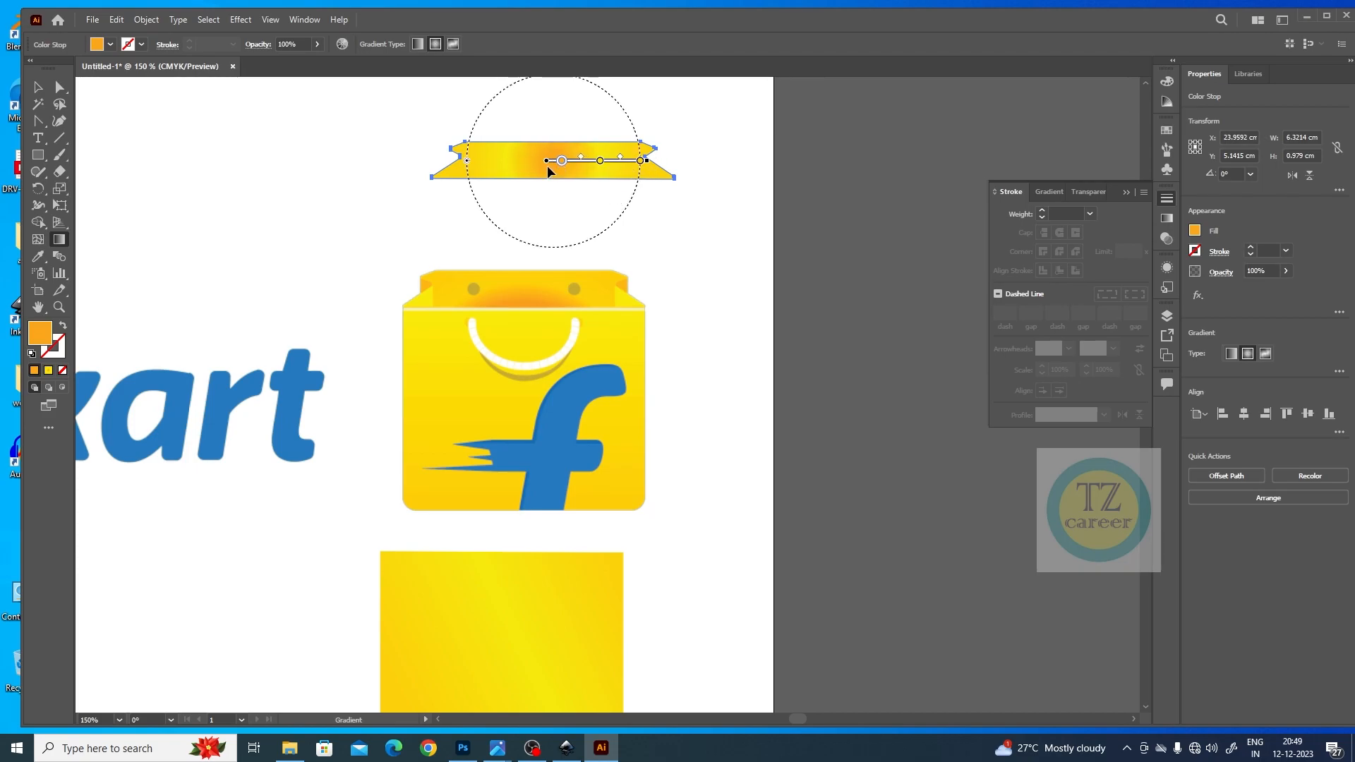
drag(546, 161, 546, 171)
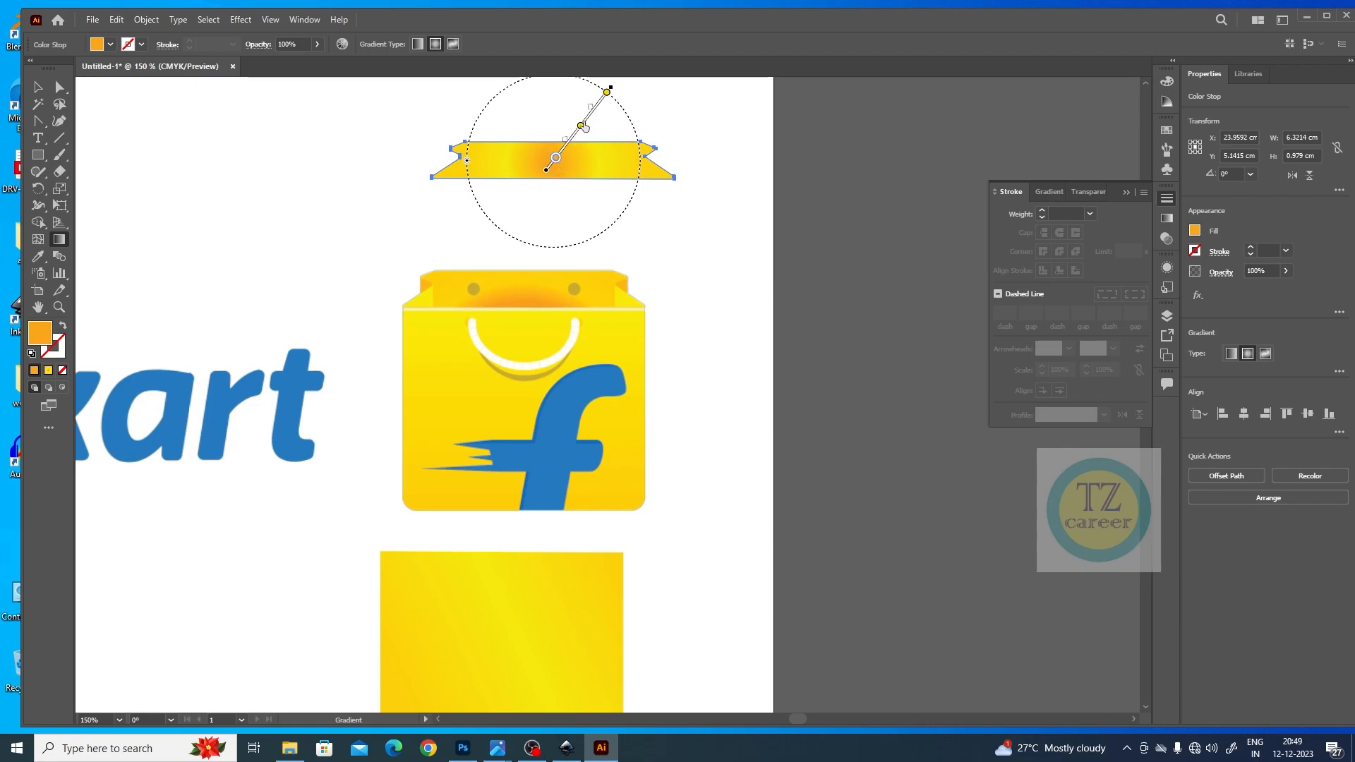
drag(596, 107, 586, 128)
mouse_move(540, 182)
mouse_down()
mouse_move(580, 136)
mouse_move(575, 155)
mouse_up()
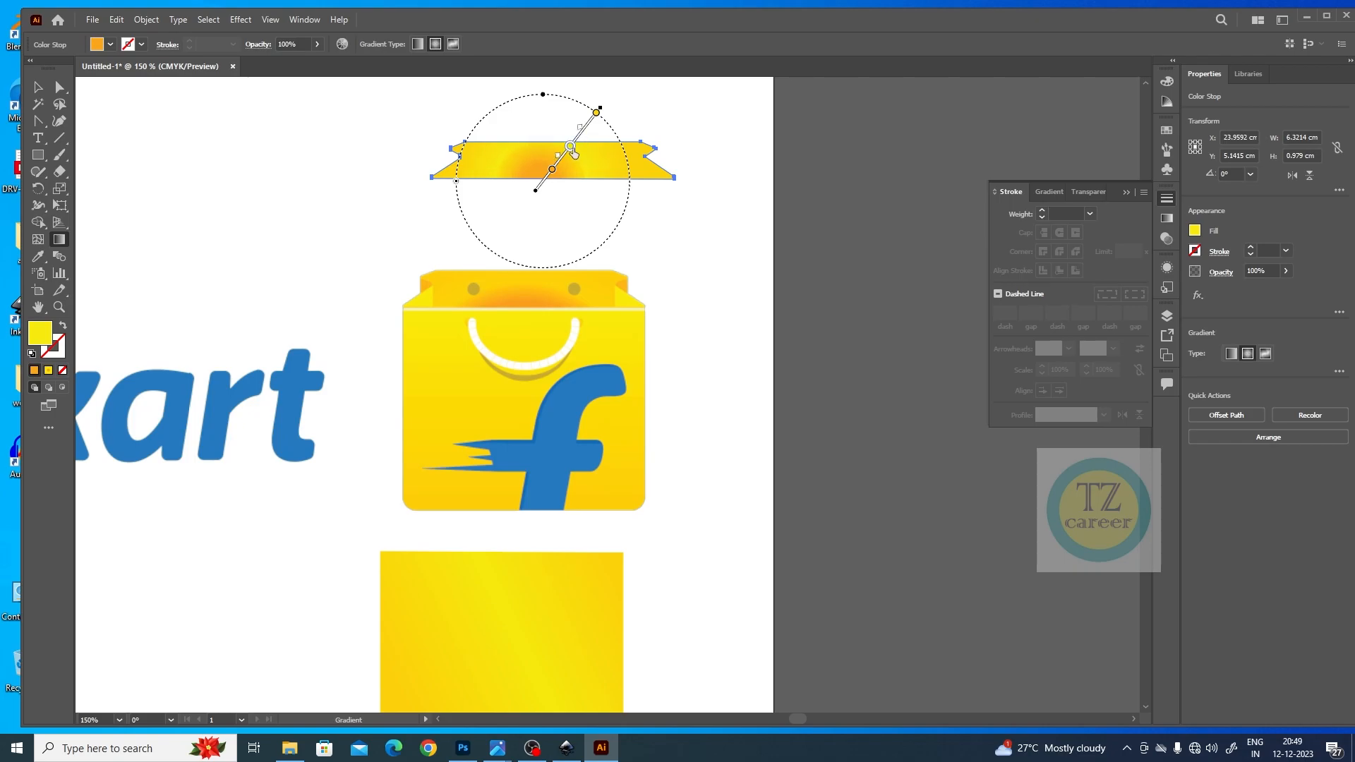
Place the gradient-filled top section over the bag's top edge to compare it with the image.
click(38, 87)
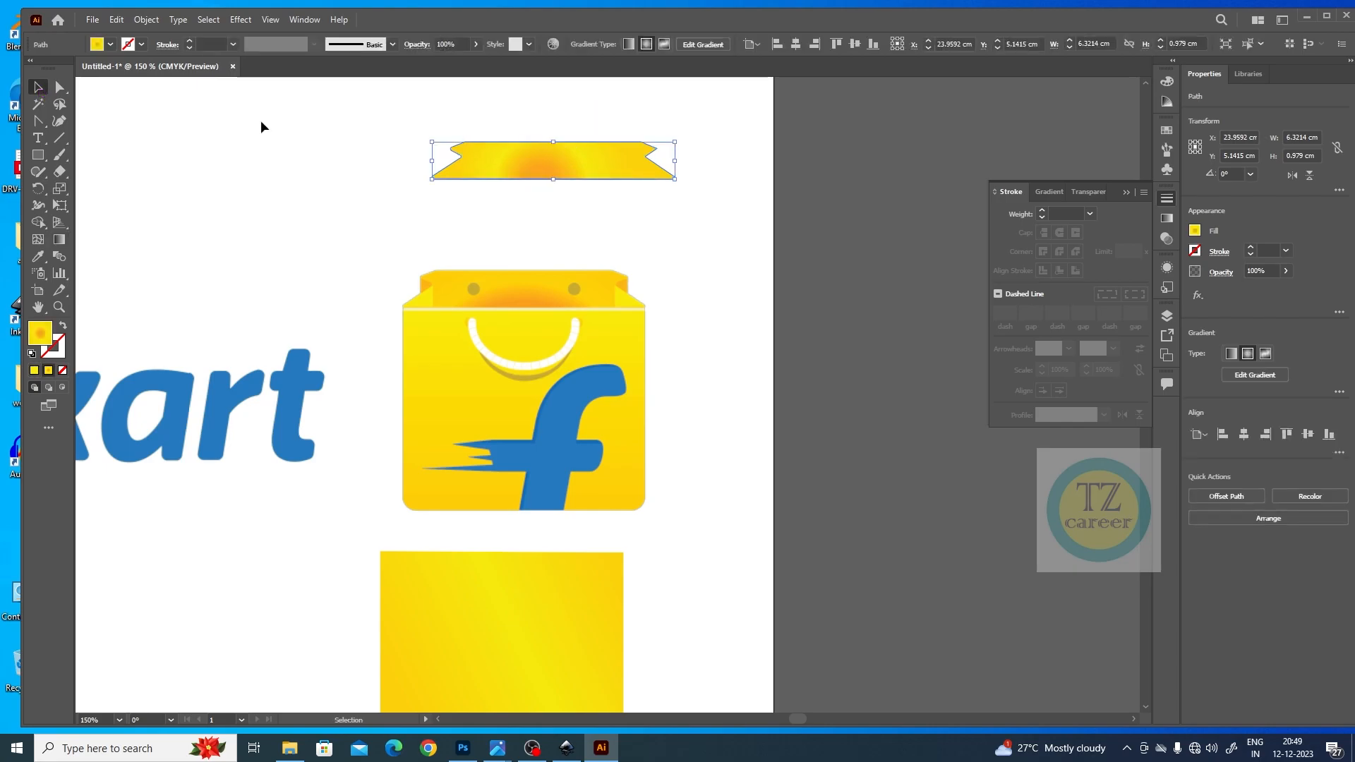
drag(590, 158, 558, 285)
click(689, 303)
click(561, 297)
click(689, 257)
drag(853, 200, 371, 459)
click(780, 324)
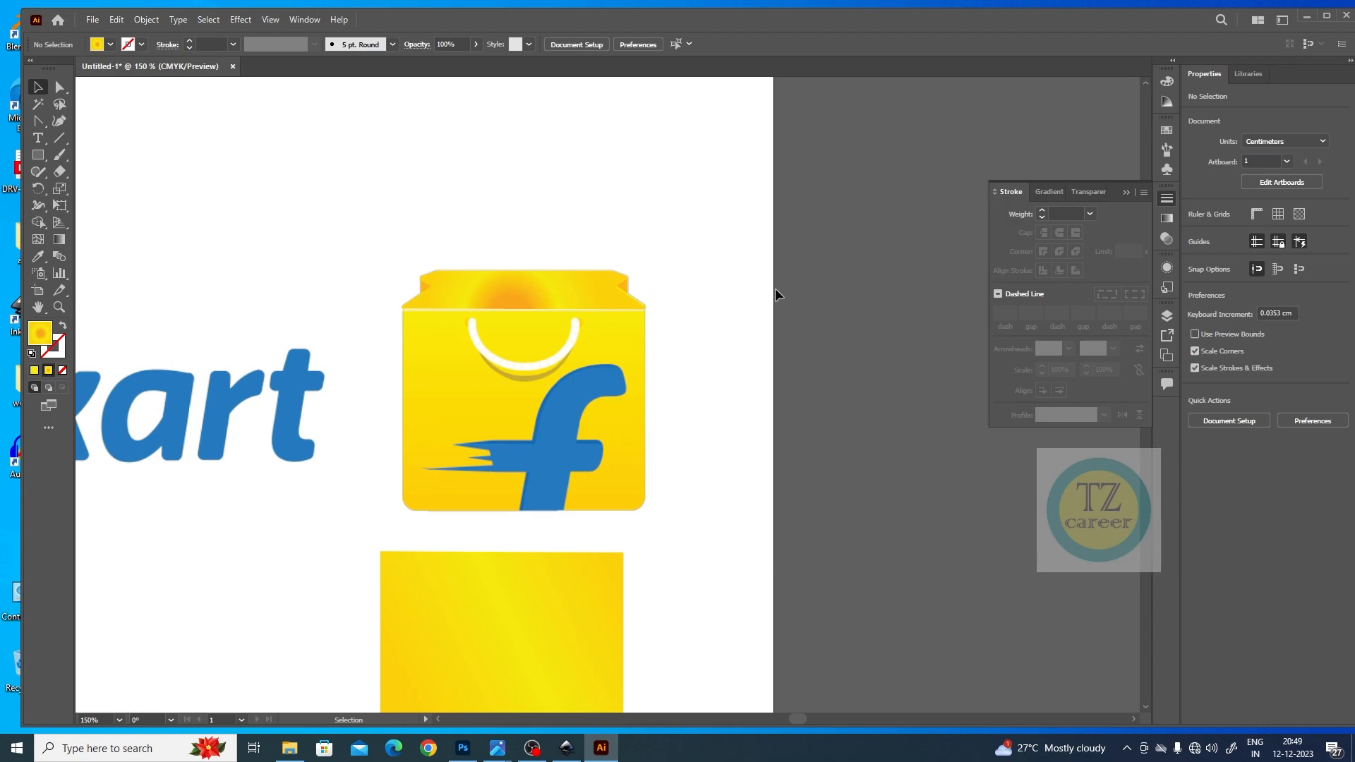
Move the gradient-filled top section back above the bag at X 23.5727 cm, Y 6.5404 cm and deselect everything.
click(536, 289)
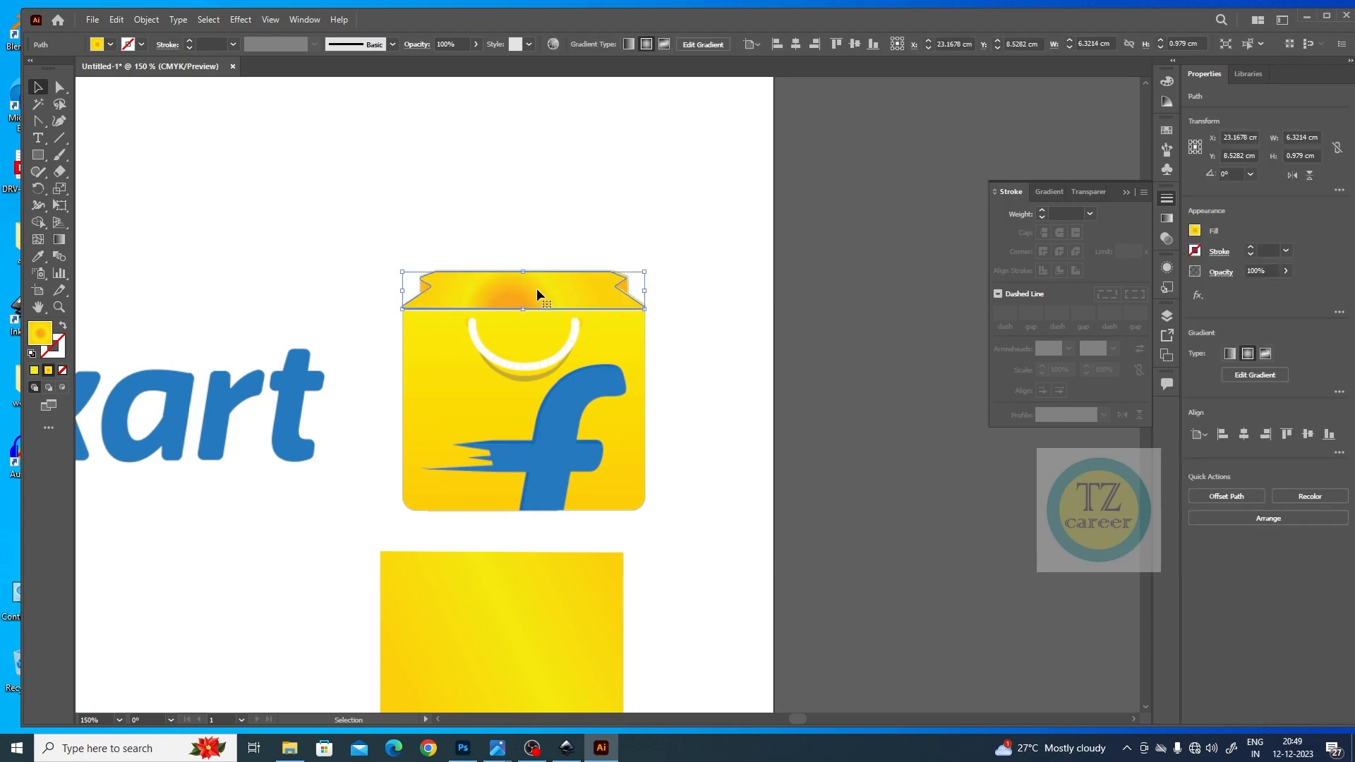
drag(535, 288, 551, 212)
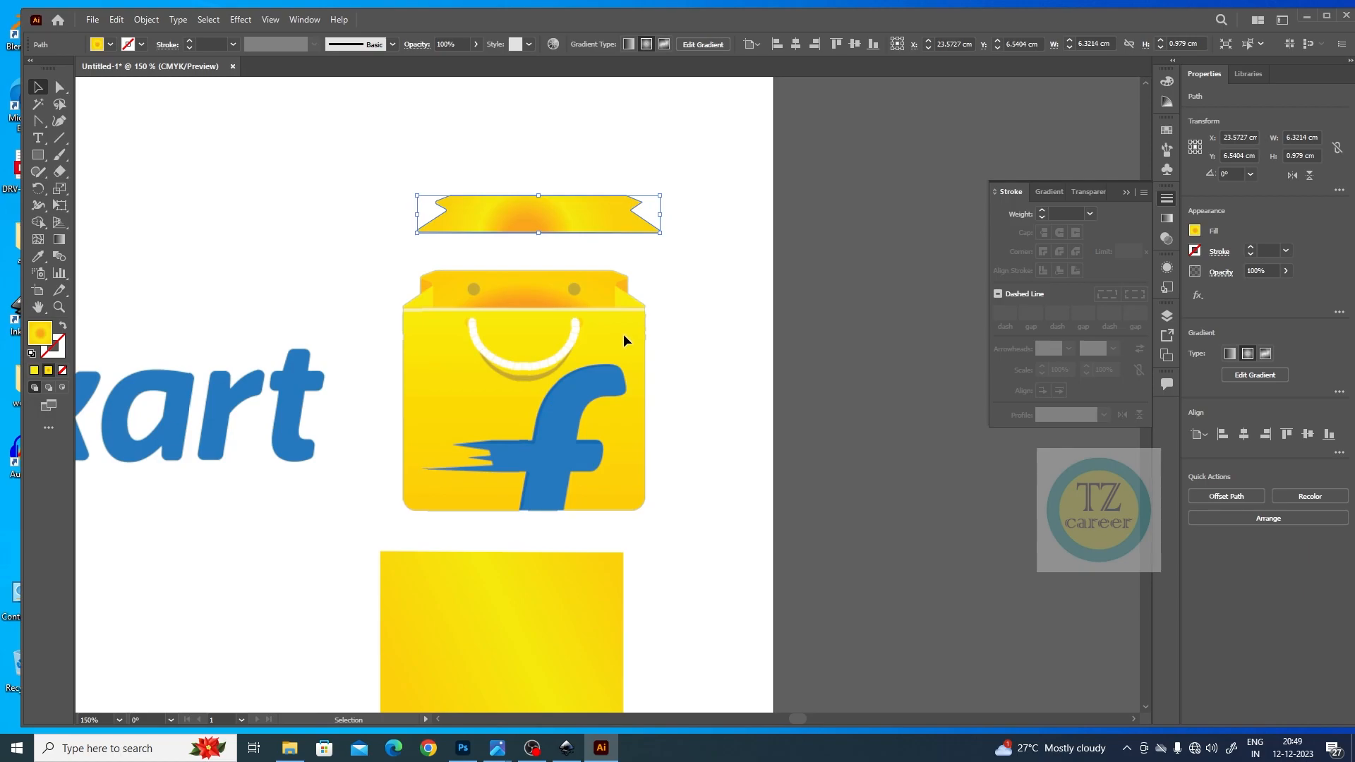
click(744, 322)
click(564, 605)
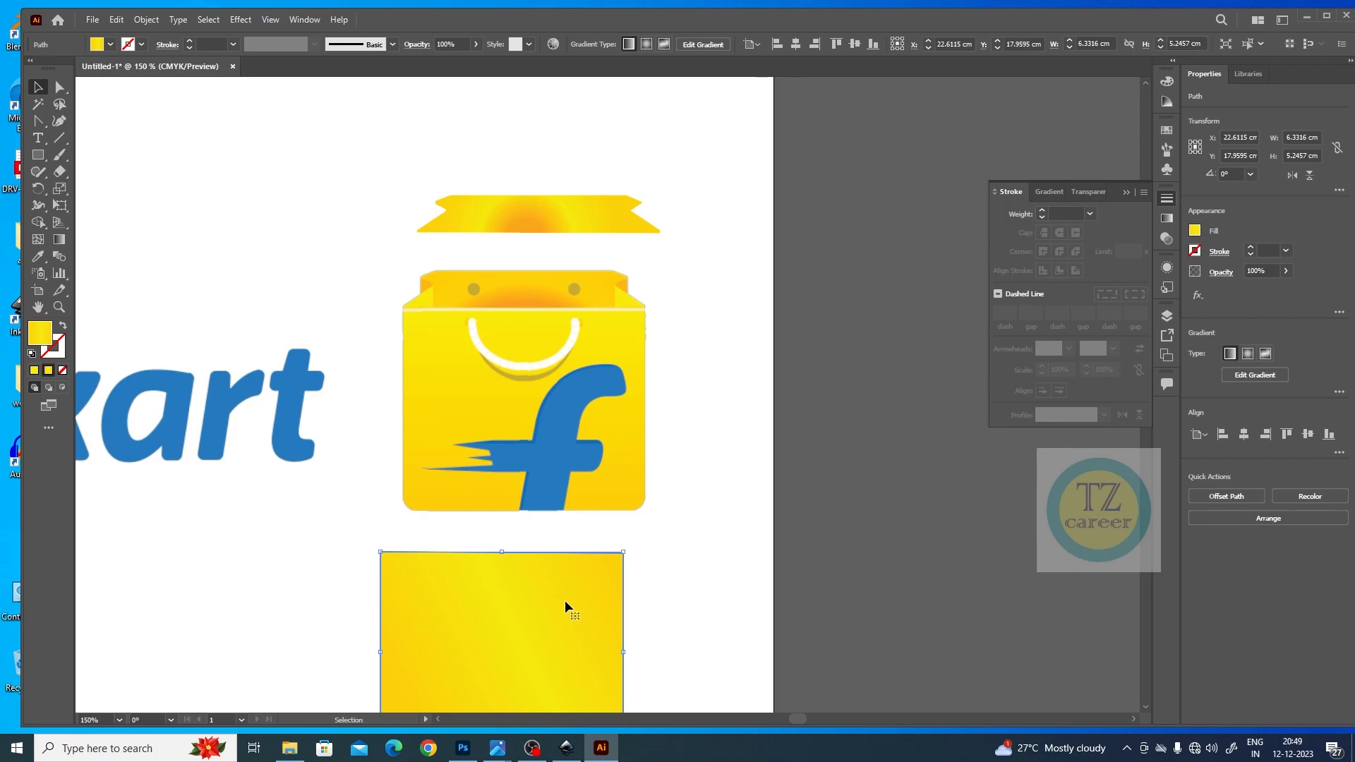
click(773, 405)
Draw a circle about 0.24 cm wide above the logo text and fill it with the olive color sampled from the bag's left hole.
drag(38, 155, 99, 189)
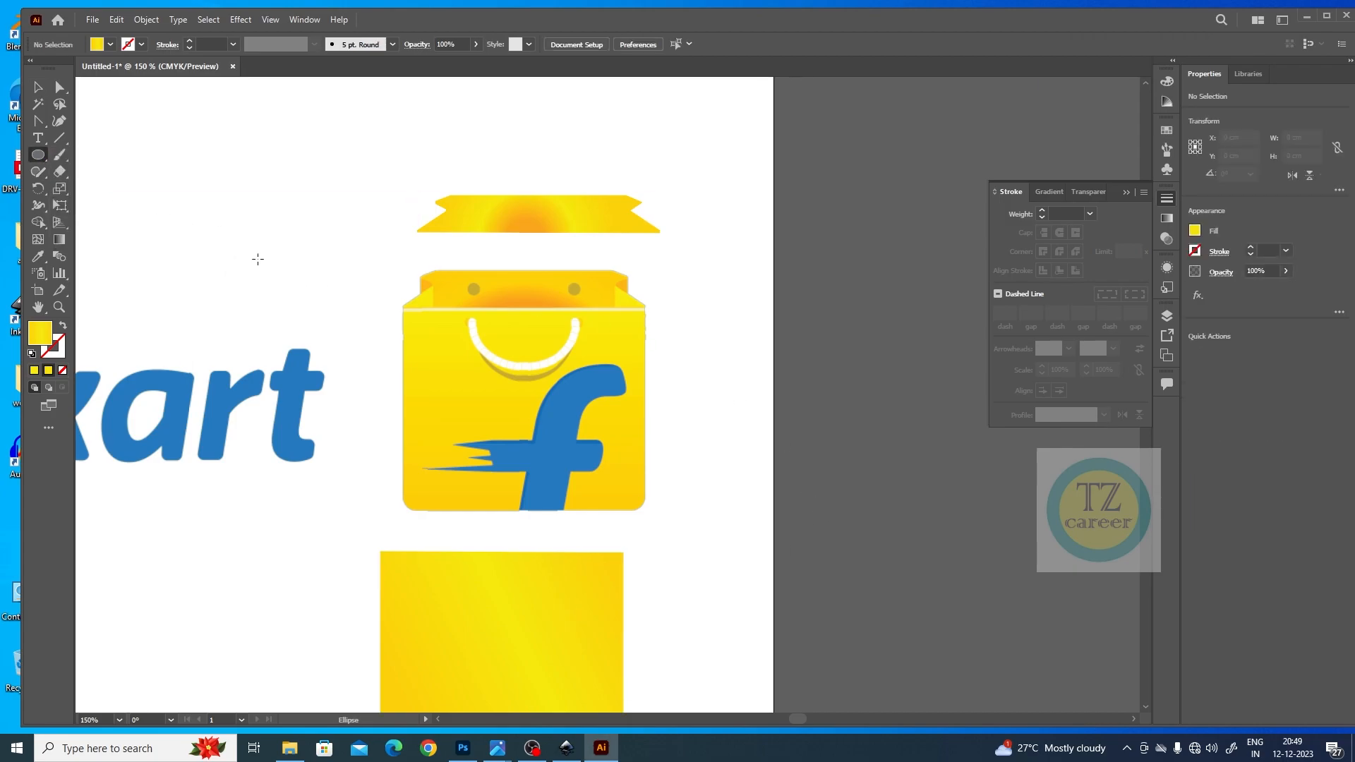
click(33, 371)
drag(228, 269, 234, 276)
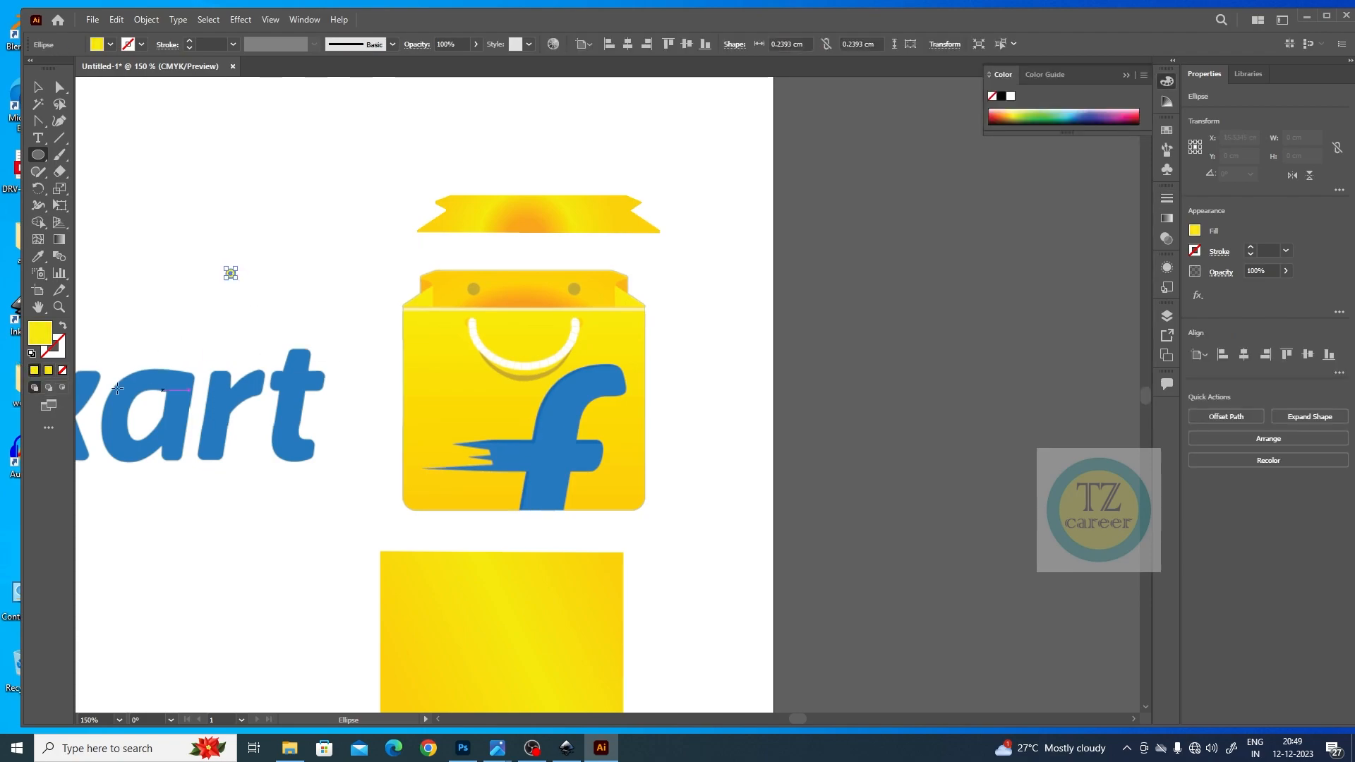
click(38, 258)
click(477, 286)
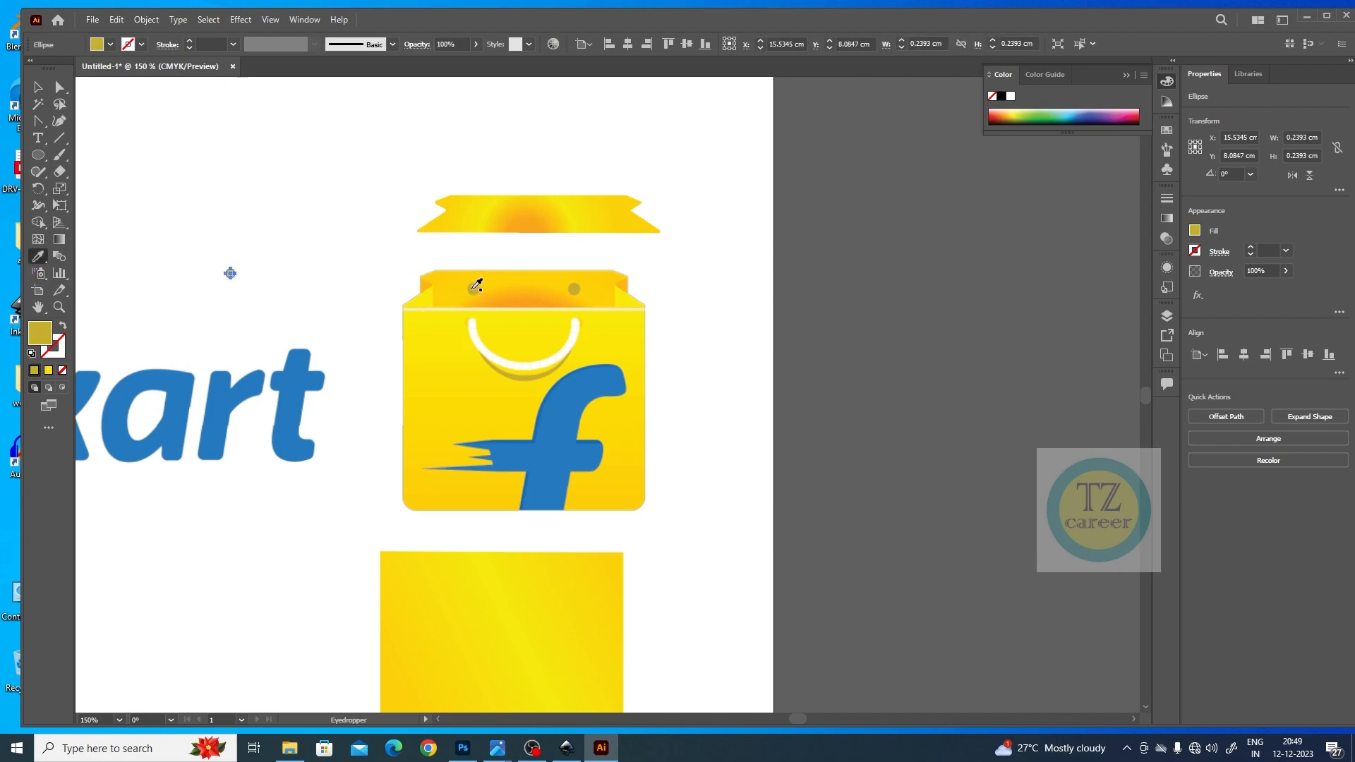
Place the gradient-filled top section over the bag's top edge and set its opacity to 40%.
click(38, 86)
click(536, 205)
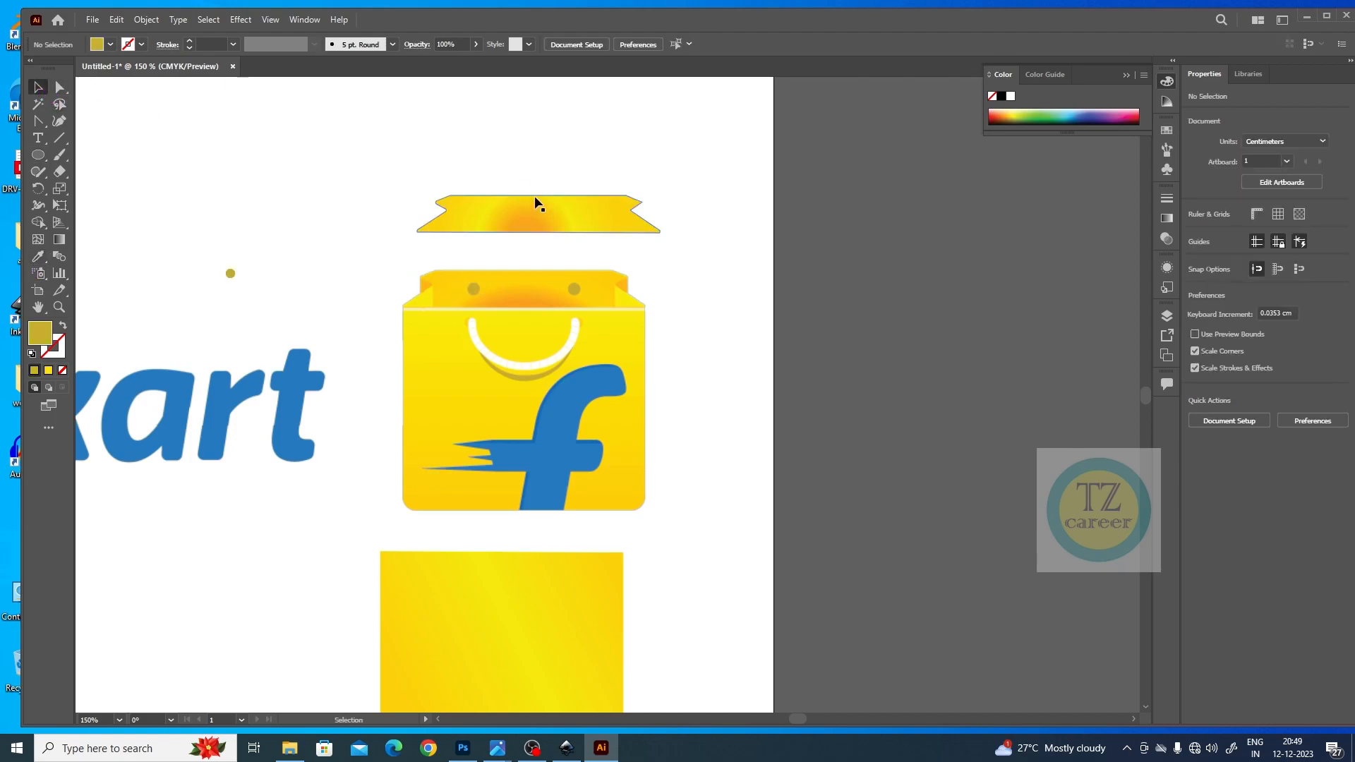
drag(541, 208, 527, 282)
click(230, 273)
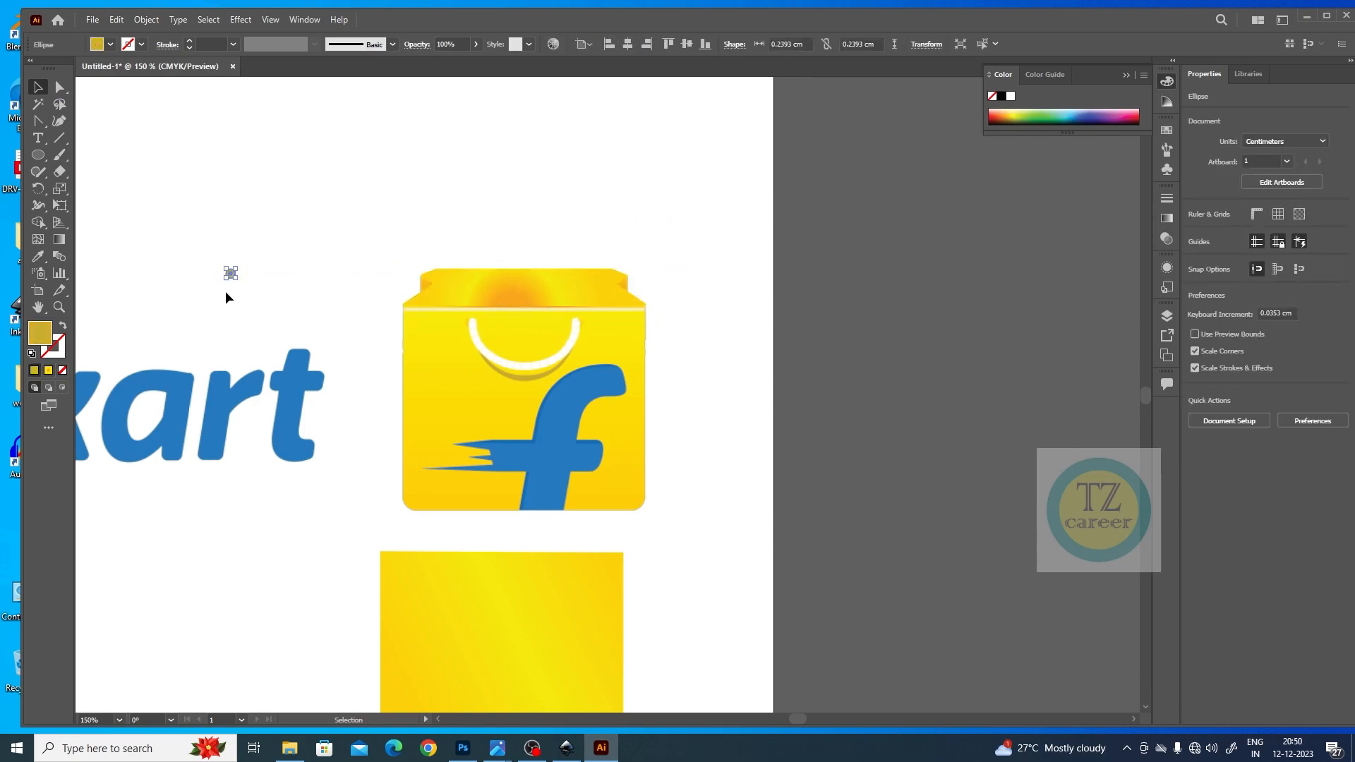
click(523, 298)
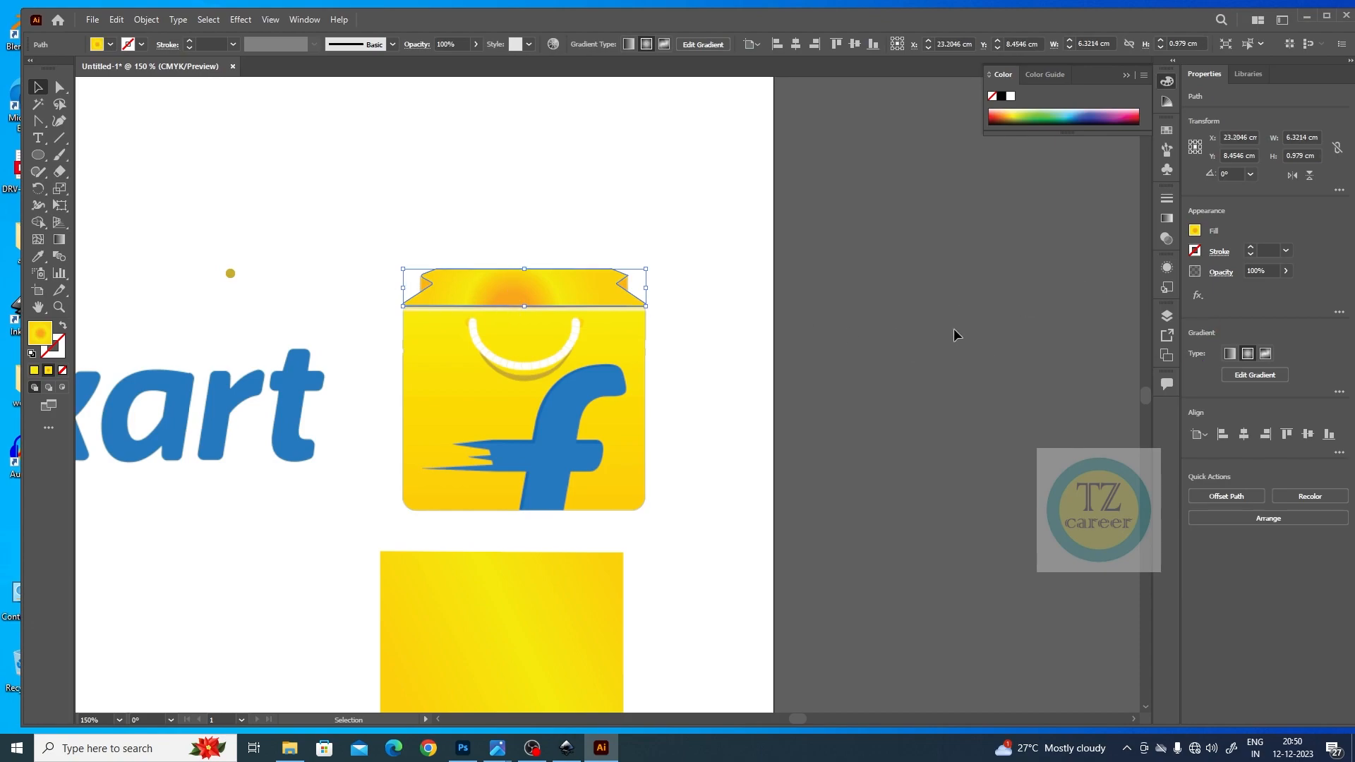
click(1285, 271)
drag(1289, 288, 1258, 294)
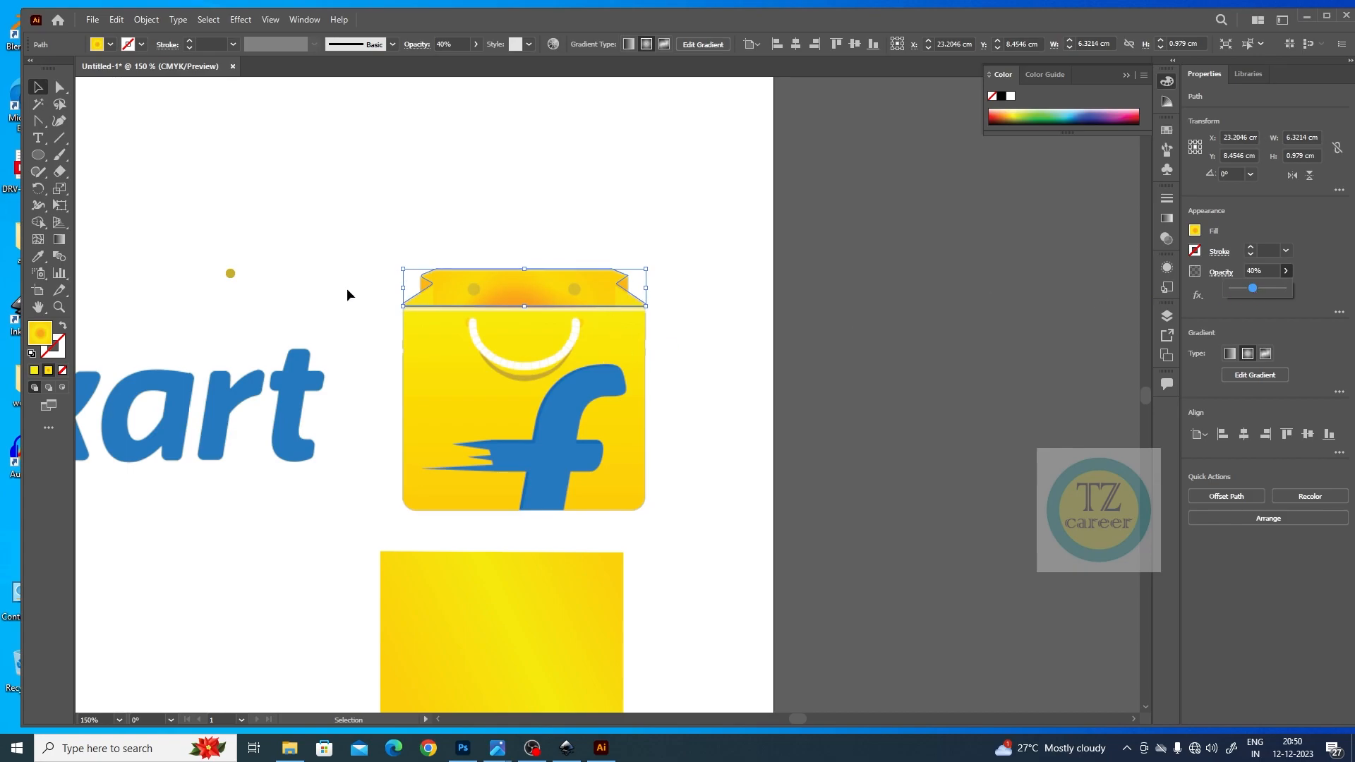
Move the olive circle onto the bag's left handle hole, align it with the image and deselect it.
click(230, 274)
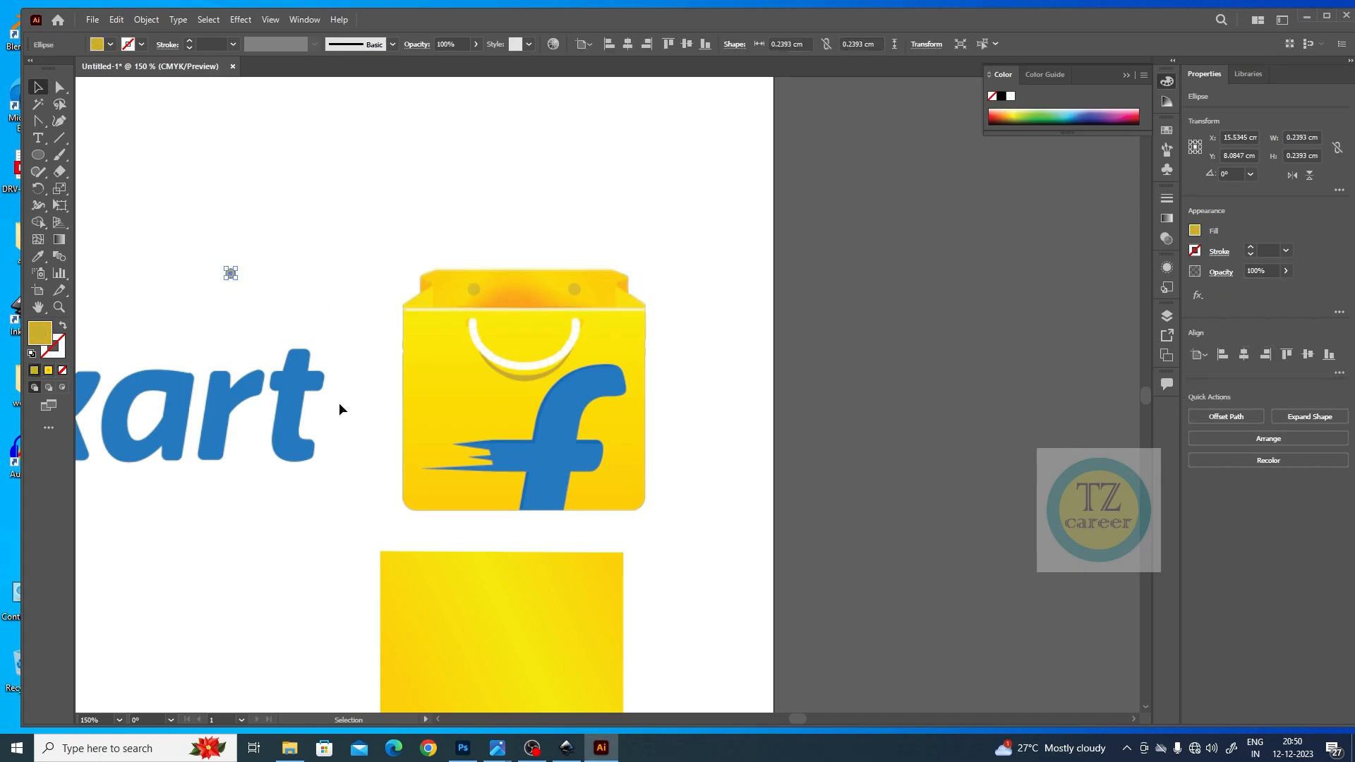
key(ctrl+=)
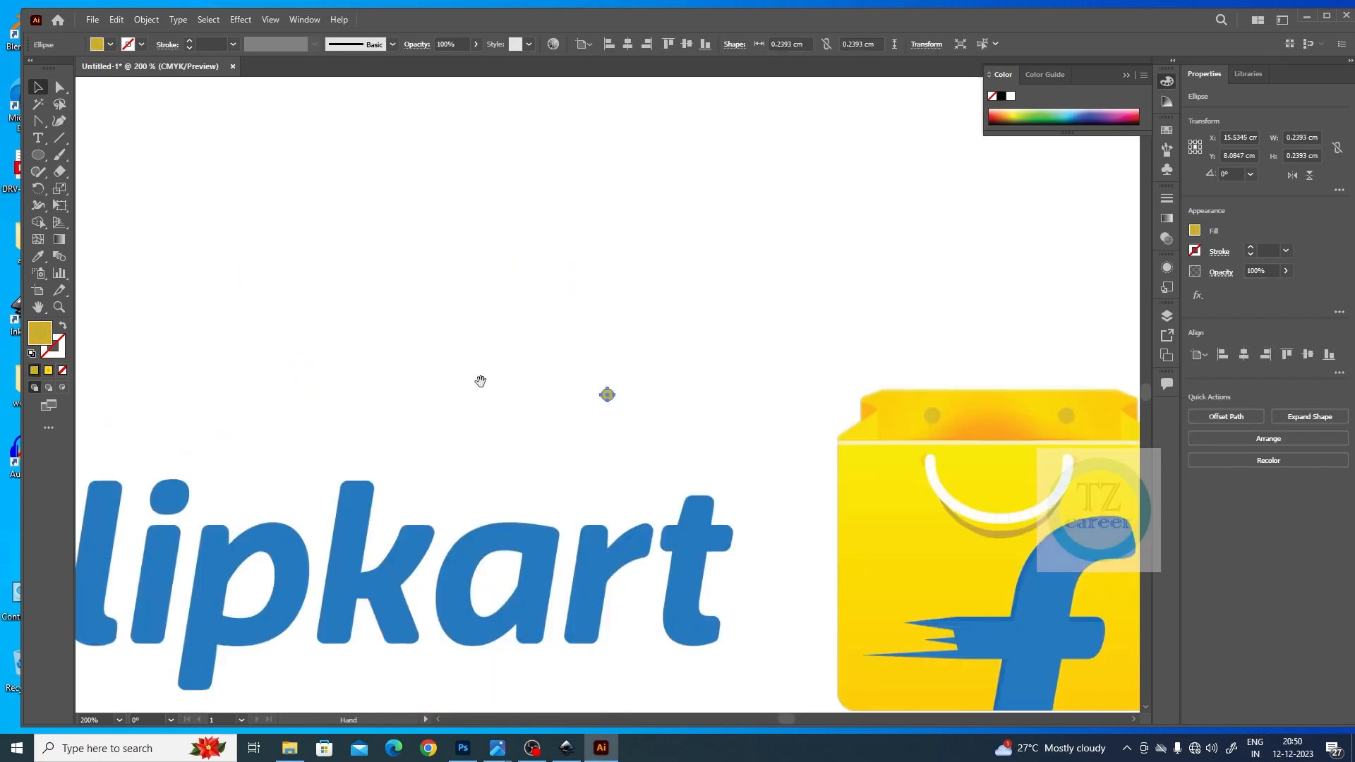
drag(486, 385, 247, 279)
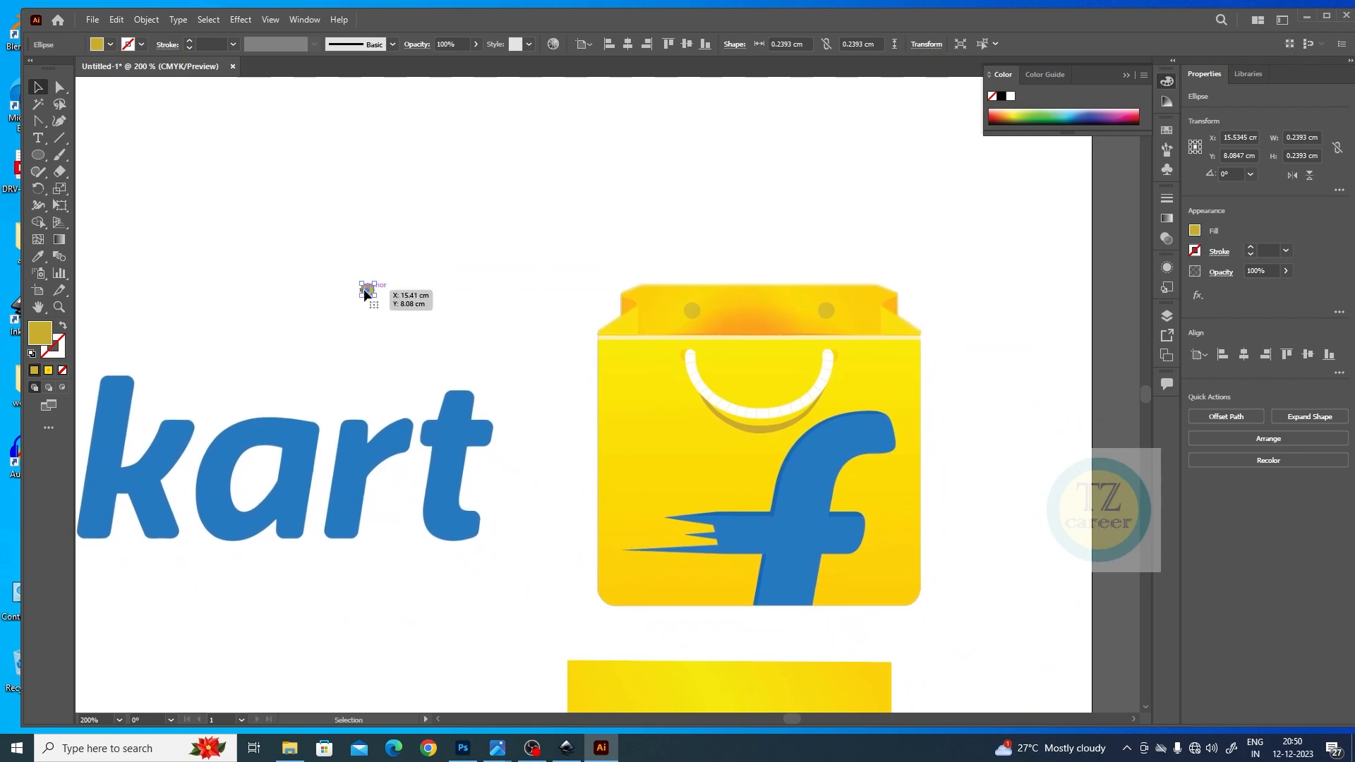
drag(367, 290, 693, 309)
key(a)
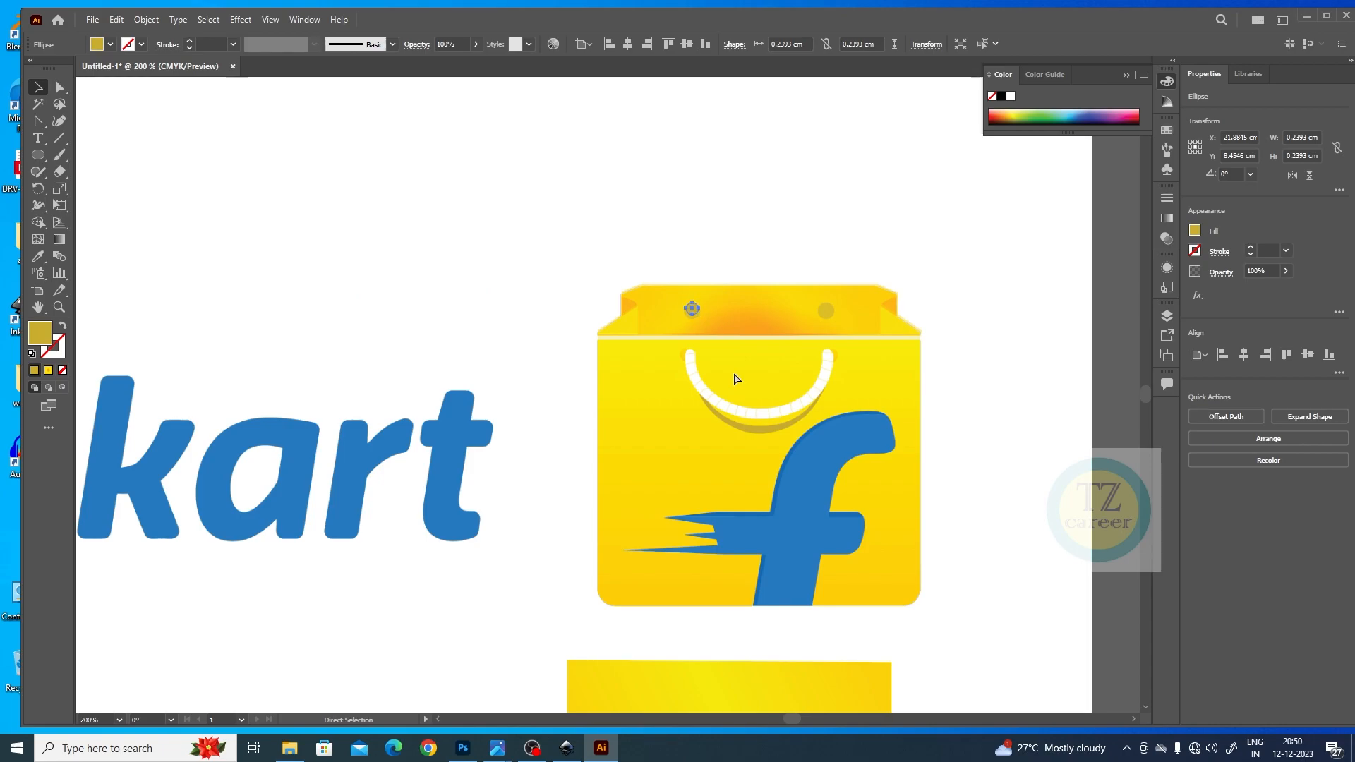
scroll(734, 379, up, 3)
key(v)
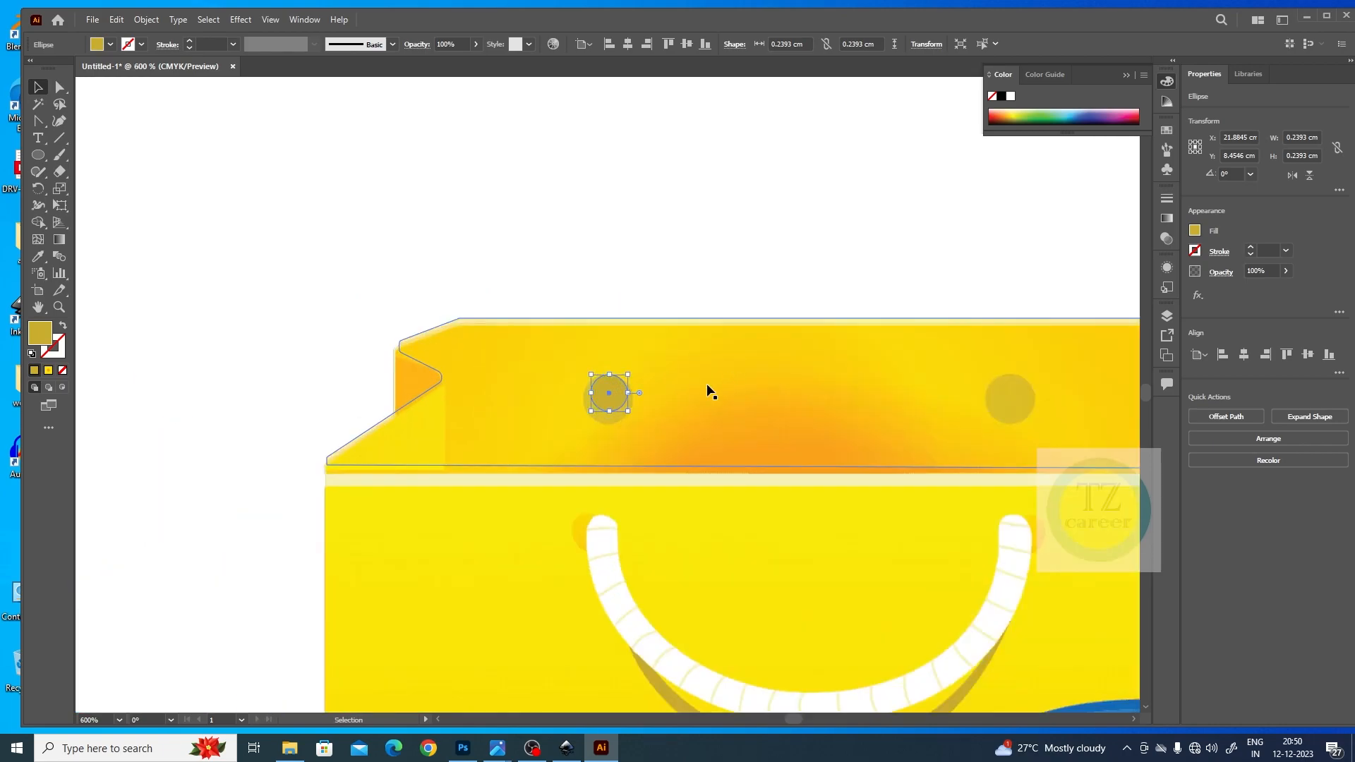
drag(591, 411, 632, 400)
key(ctrl+shift+a)
Copy the olive circle onto the bag's right handle hole and deselect everything.
drag(814, 436, 565, 412)
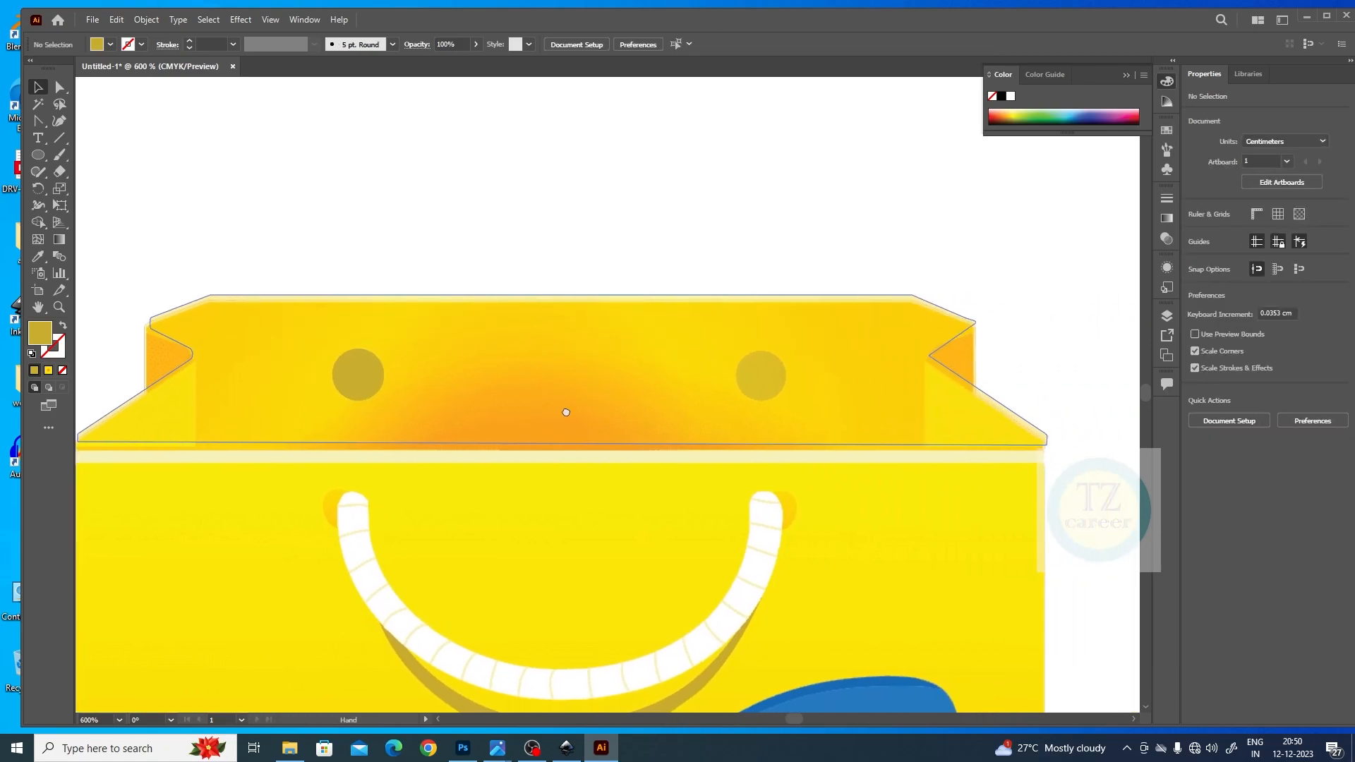
click(369, 375)
drag(369, 375, 772, 398)
click(721, 238)
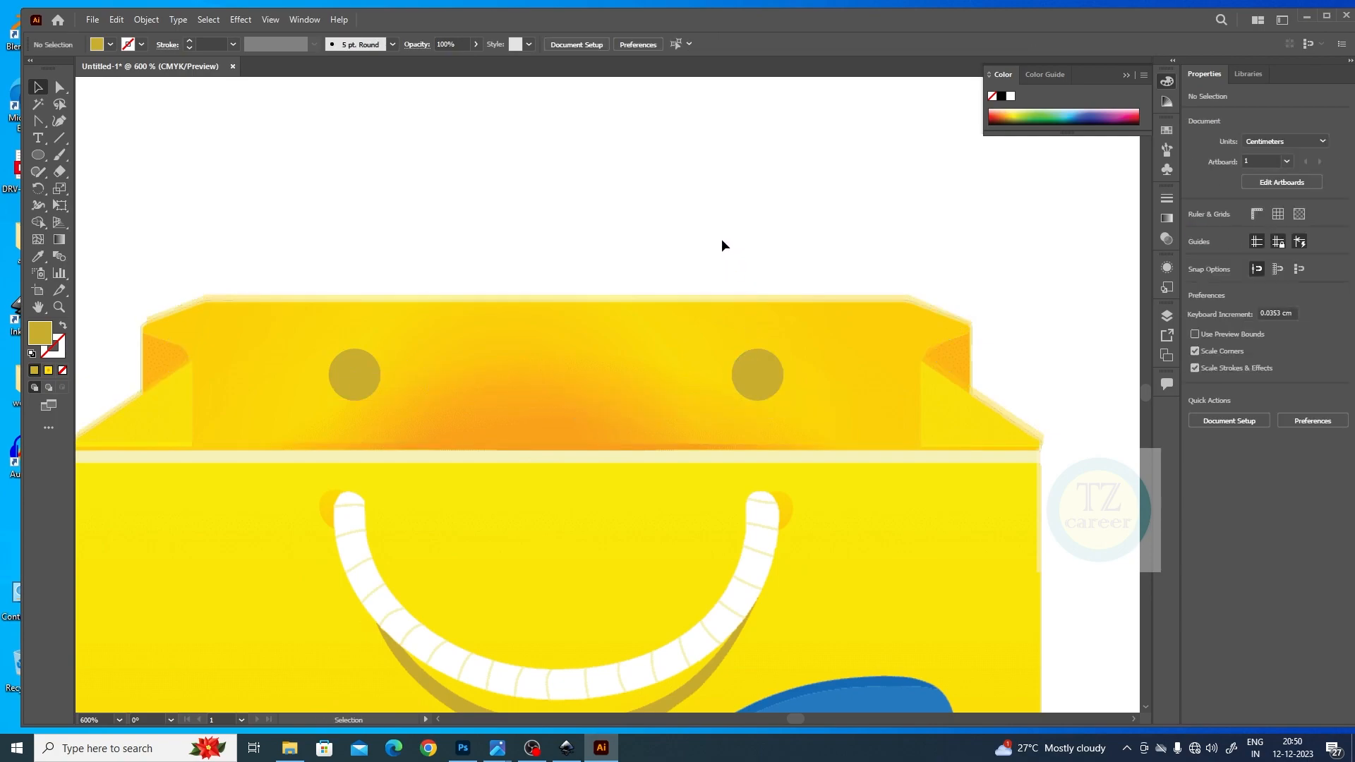
drag(968, 345, 688, 278)
click(689, 277)
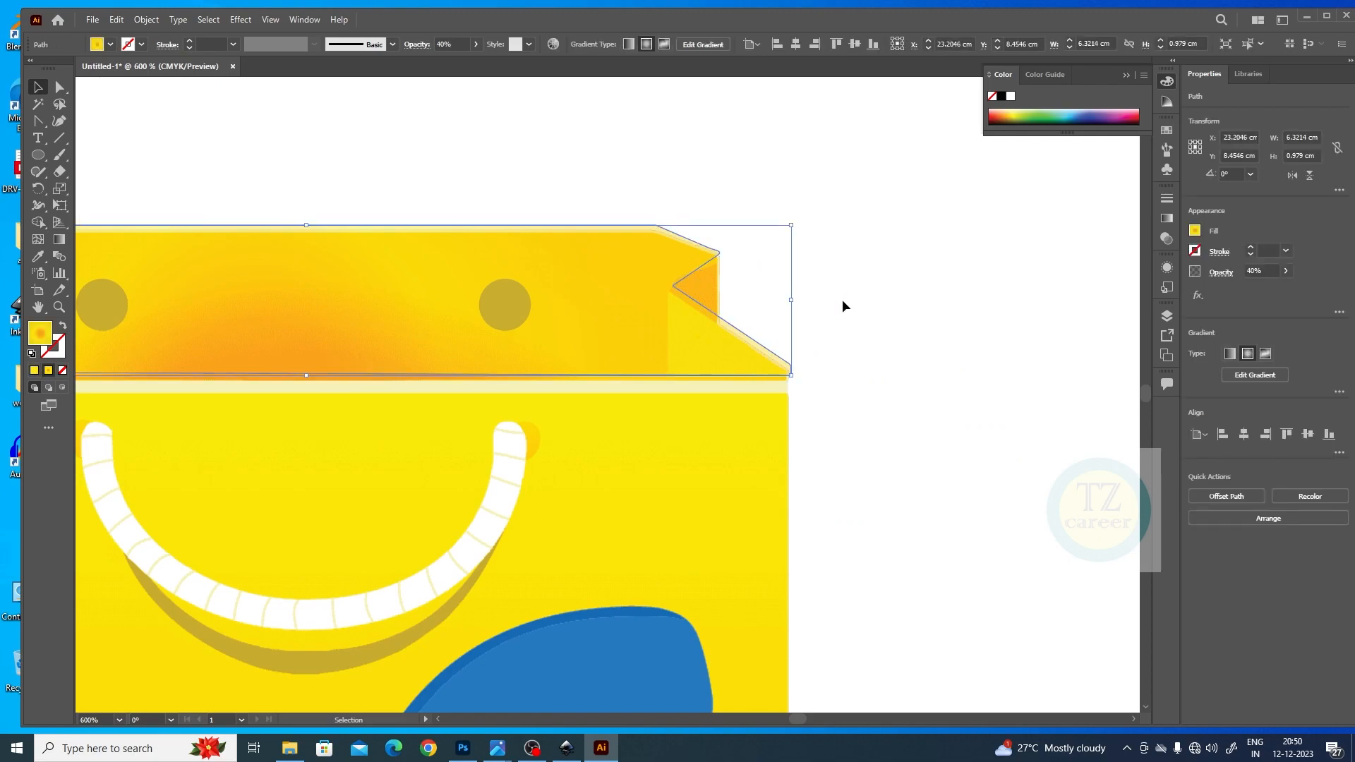
key(a)
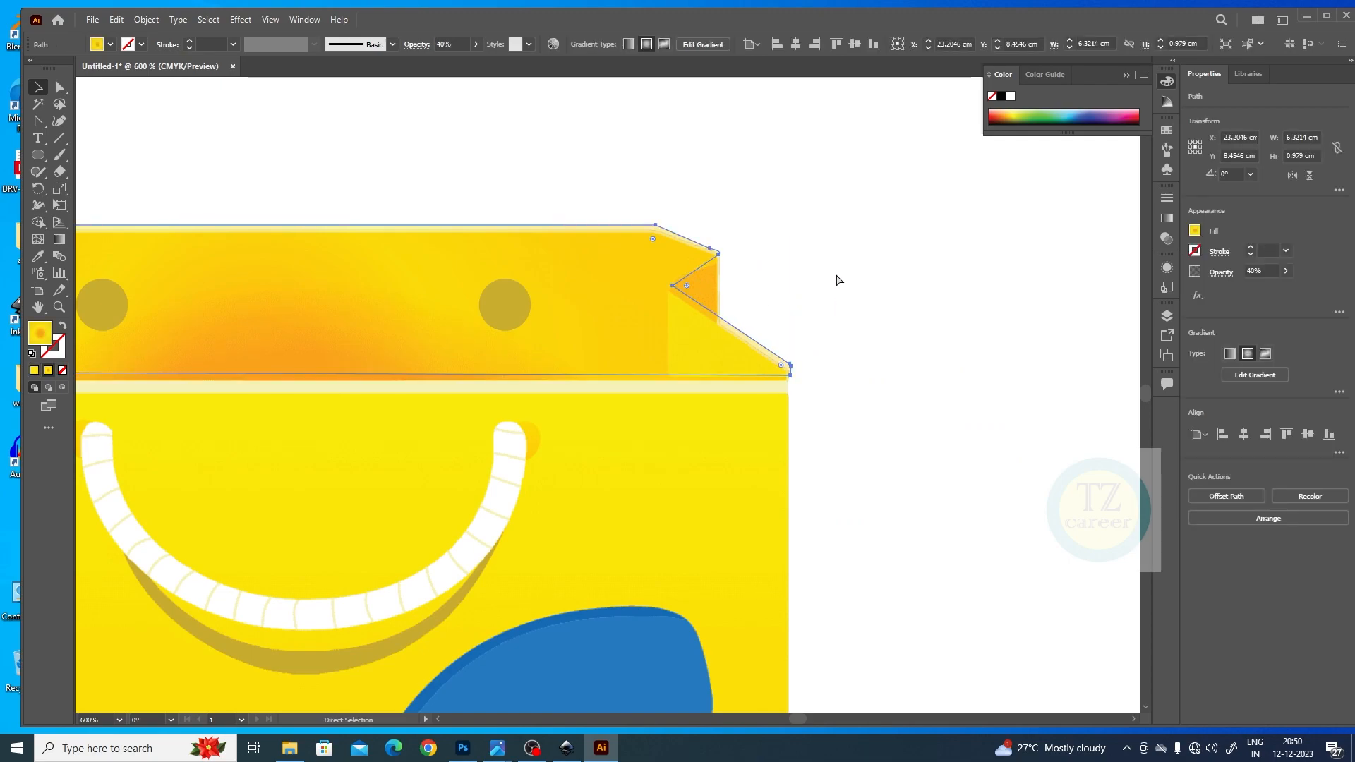
click(837, 281)
key(v)
drag(38, 155, 82, 158)
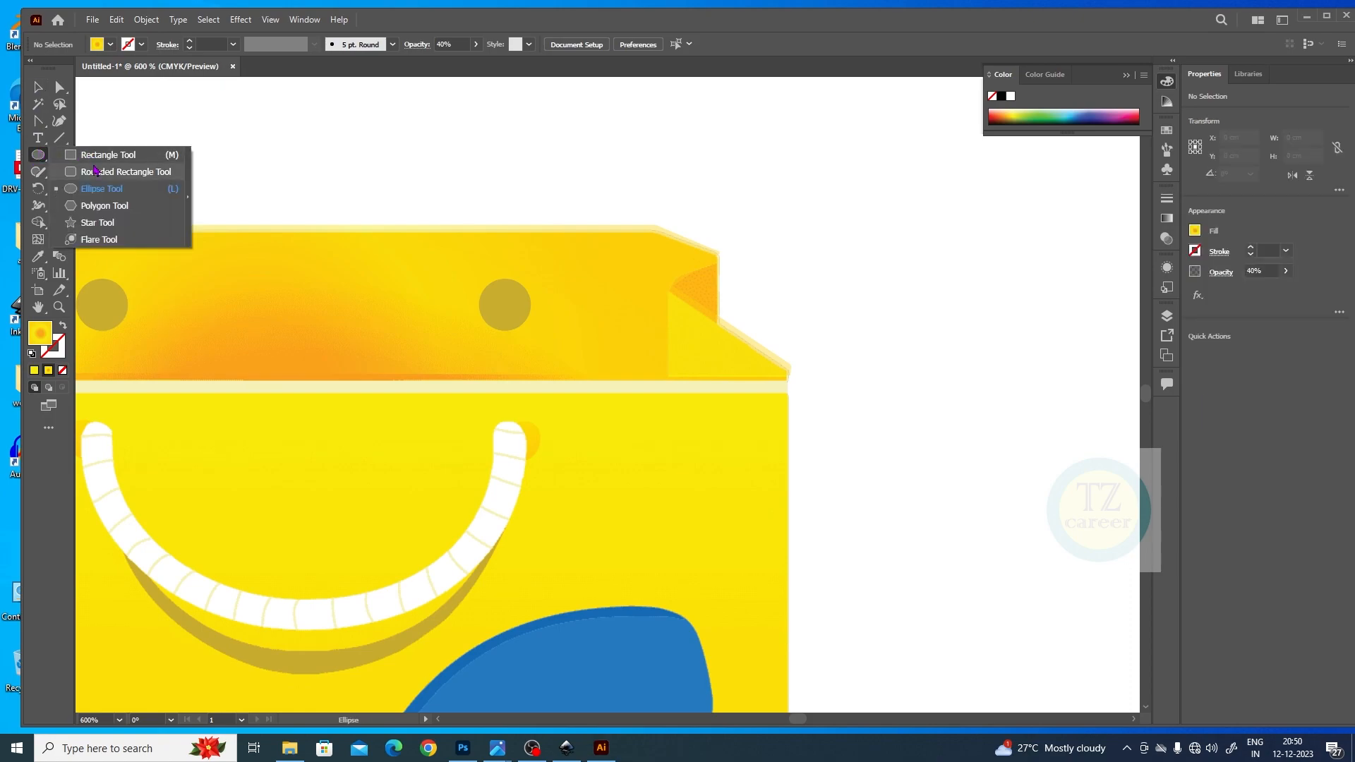
click(95, 171)
drag(750, 270, 820, 318)
key(Delete)
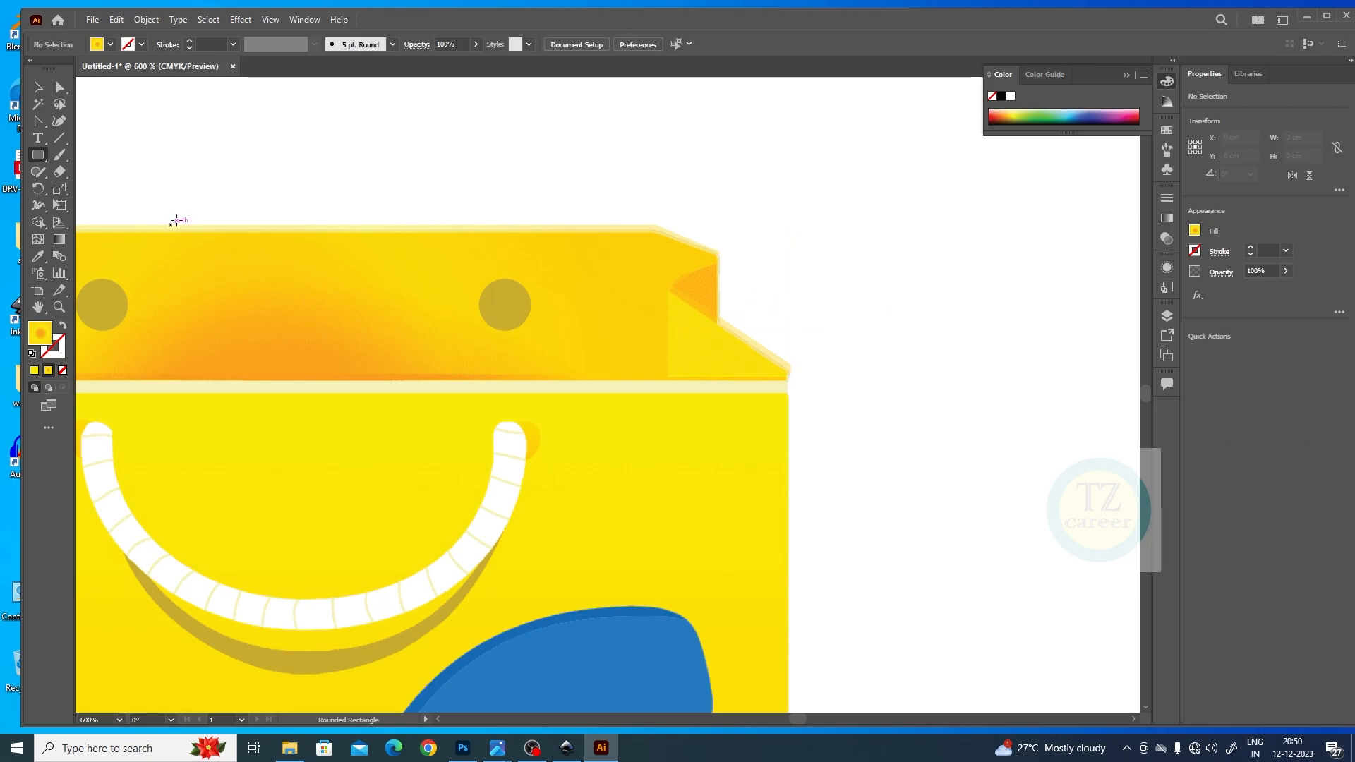
Draw a closed, solid-filled triangle with the Pen tool over the orange fold at the bag's upper right edge.
click(34, 370)
click(41, 140)
click(45, 122)
click(40, 122)
click(85, 117)
click(479, 279)
click(715, 266)
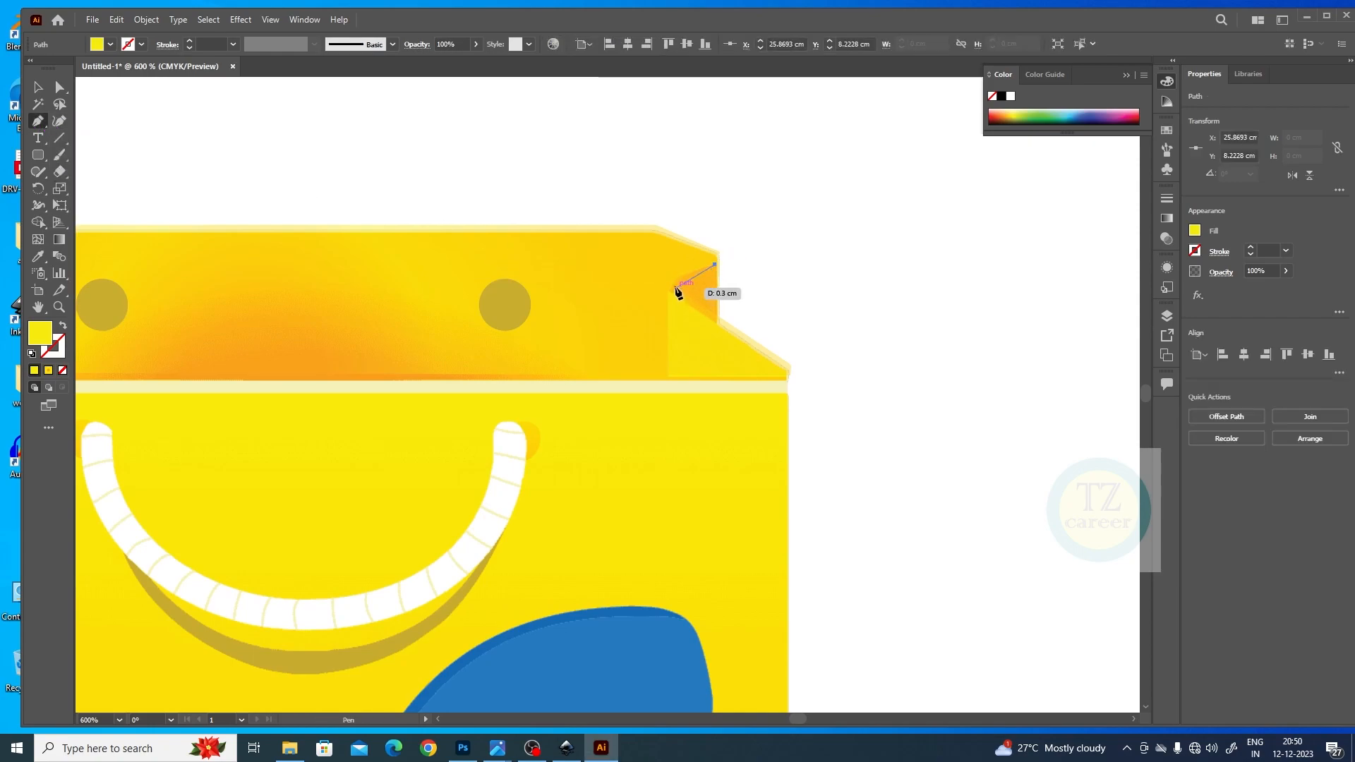
click(673, 286)
click(715, 323)
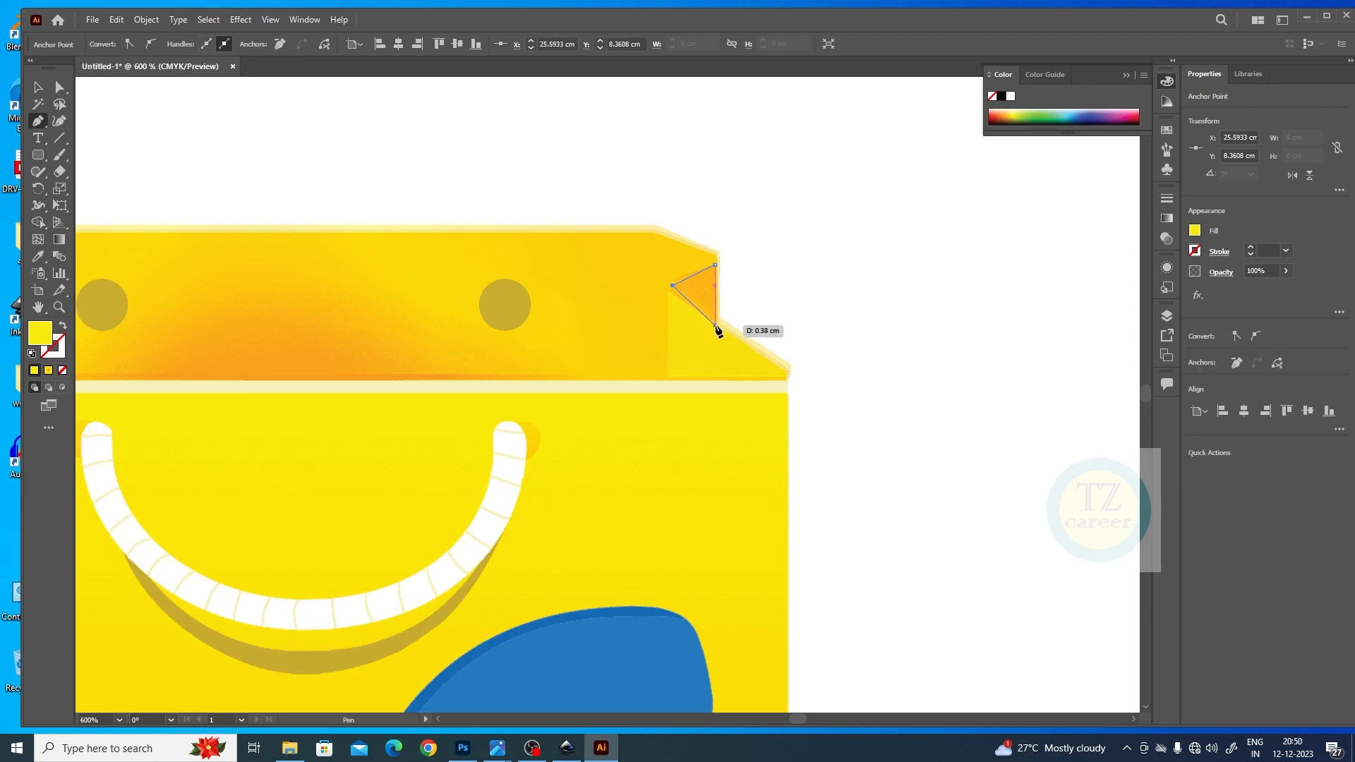
click(715, 266)
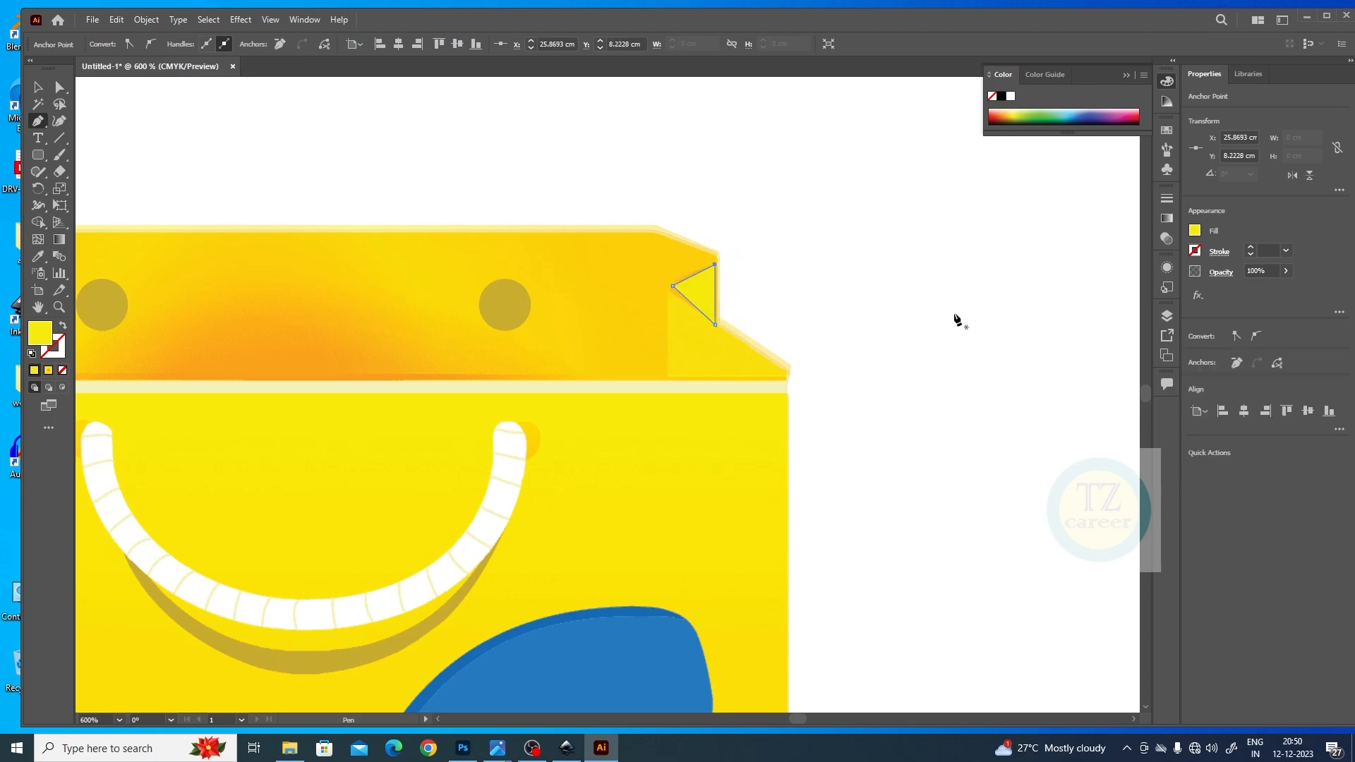
Apply the top section's 40% opacity to the triangle with the Eyedropper and fill it with an orange swatch.
click(38, 256)
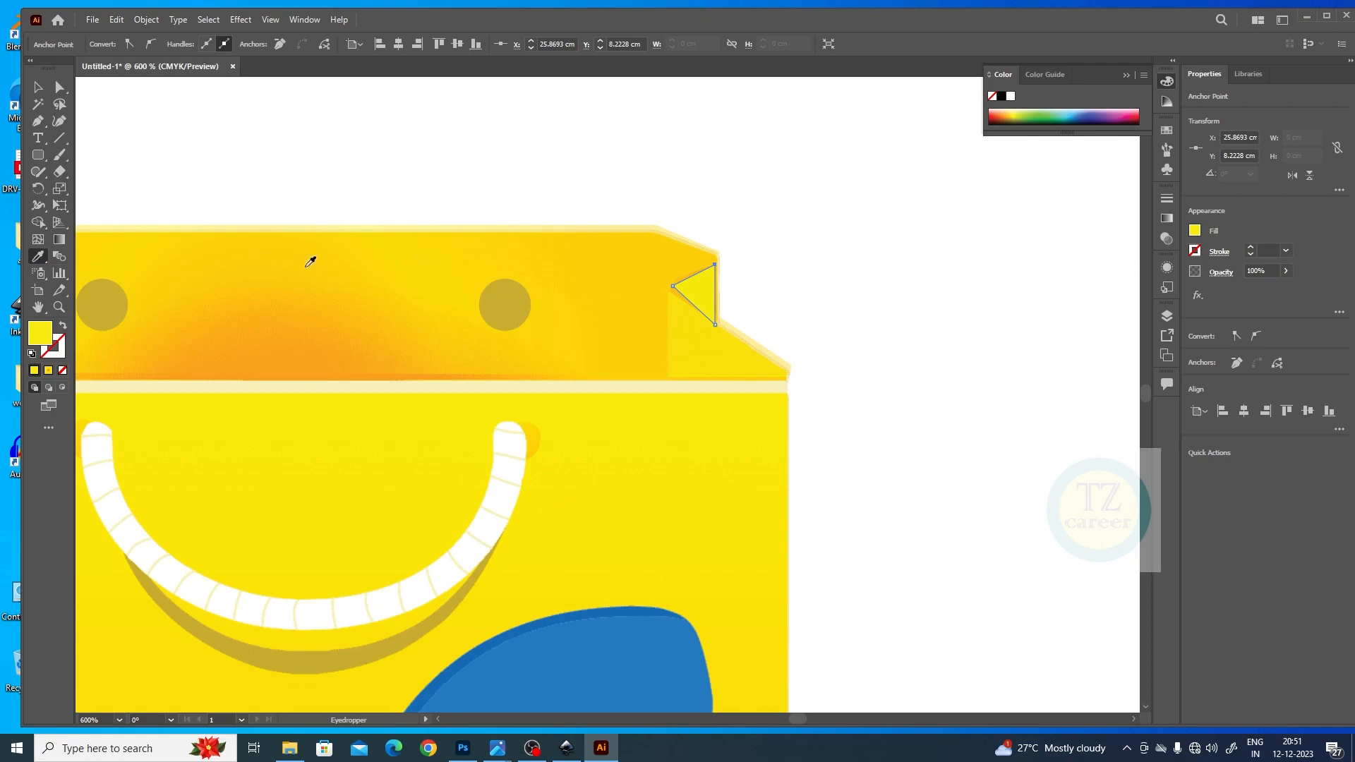
click(681, 281)
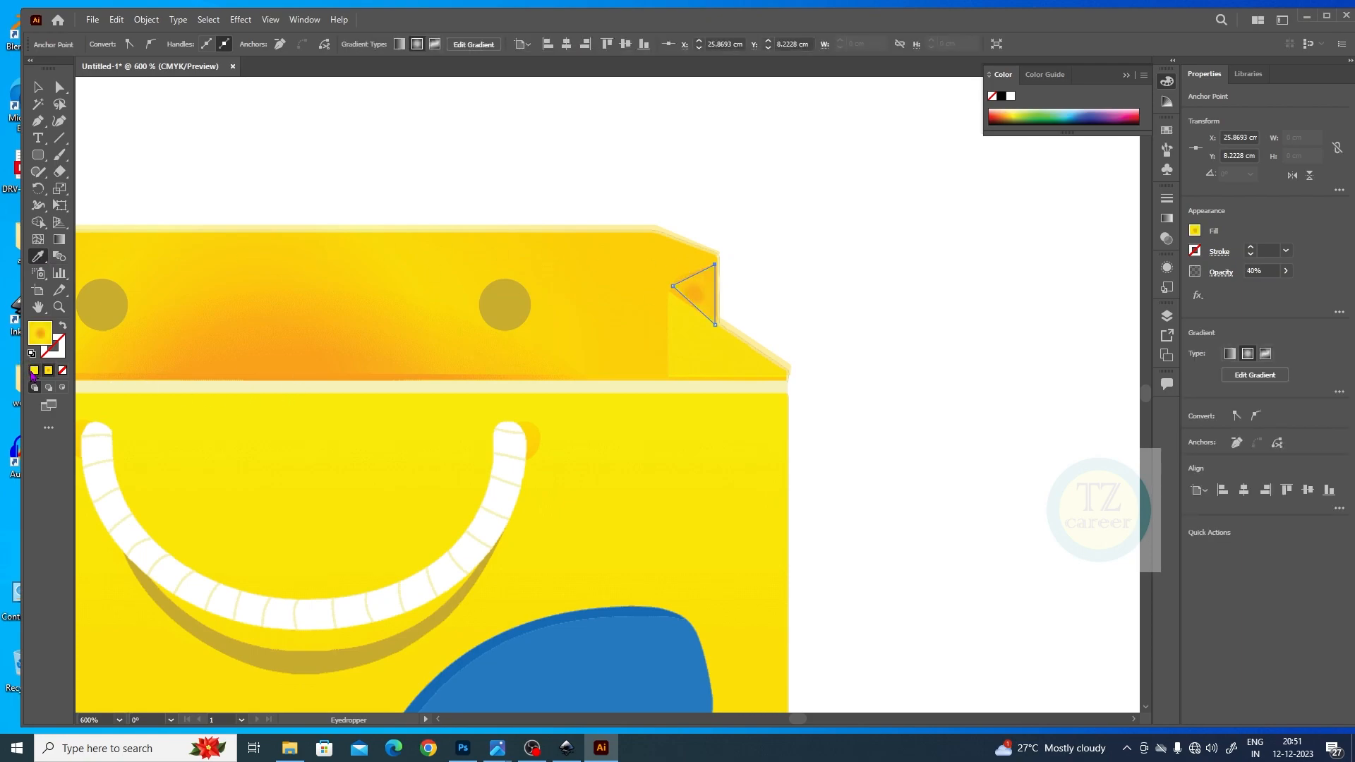
click(697, 247)
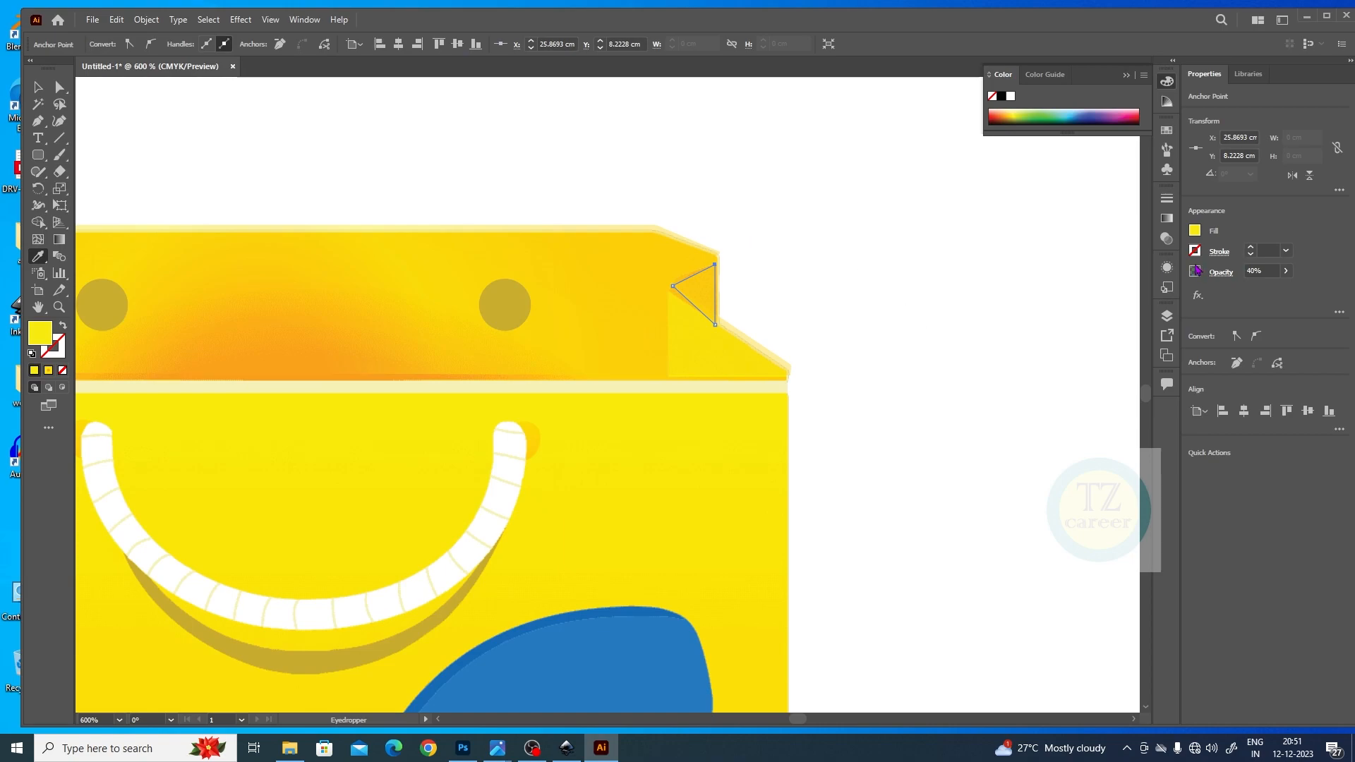
click(1196, 231)
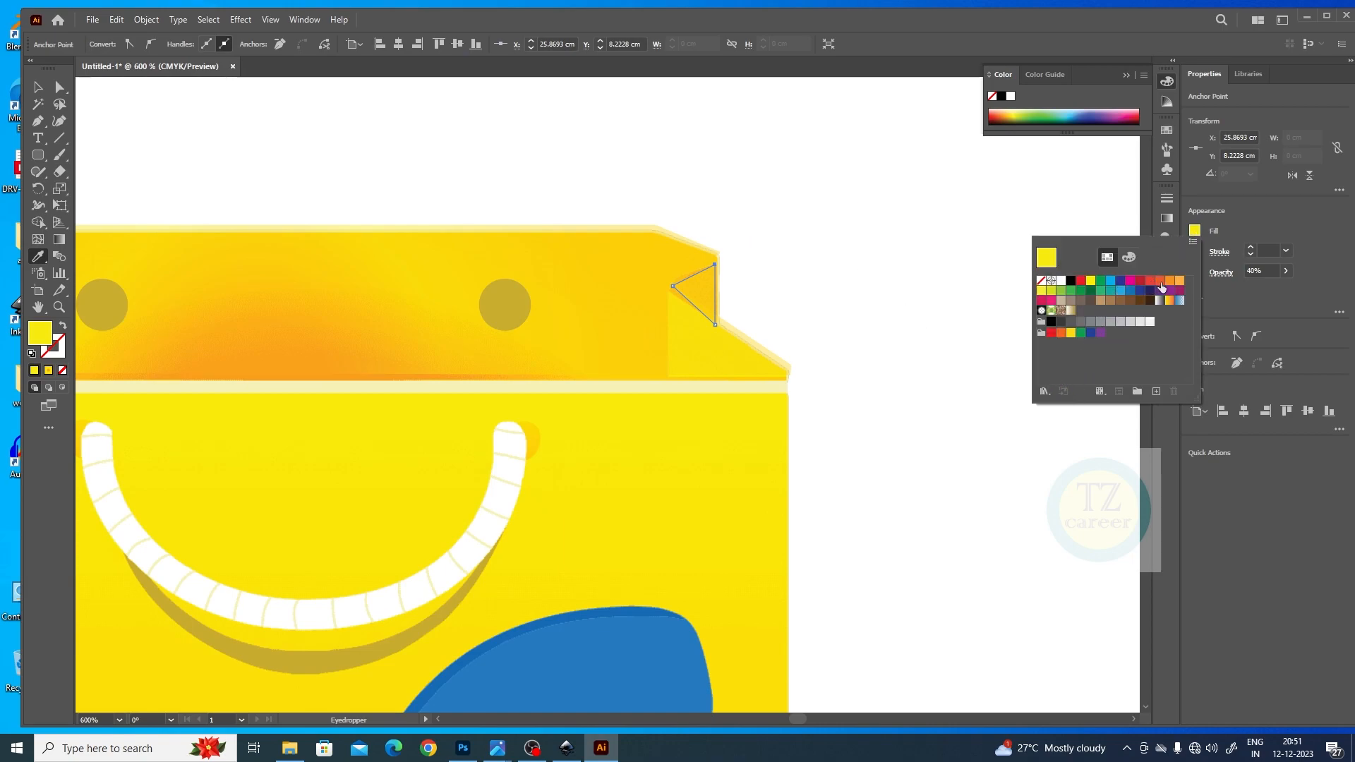
click(1171, 282)
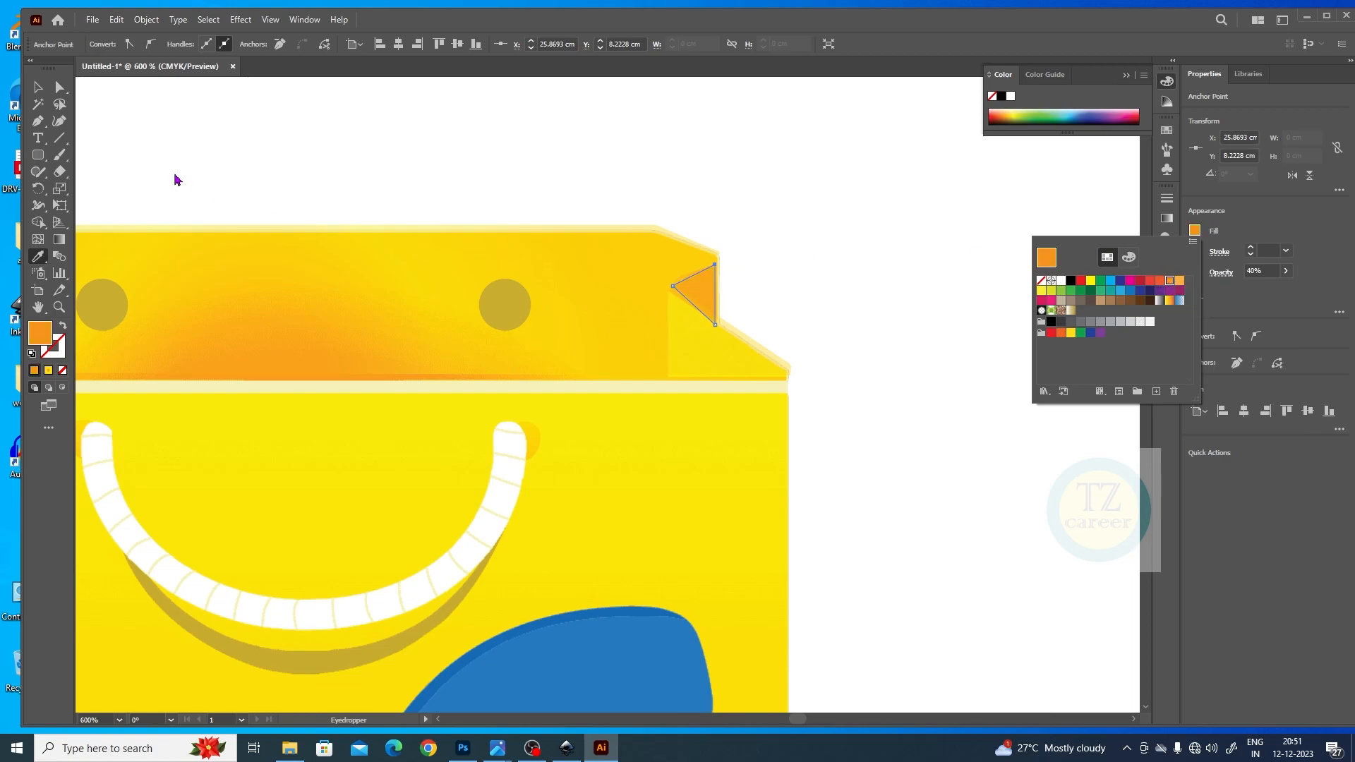
Round the orange triangle's inner corner and shift its two outer anchor points to match the fold in the image.
click(39, 88)
key(ctrl+plus)
key(ctrl+plus)
key(ctrl+plus)
key(ctrl+plus)
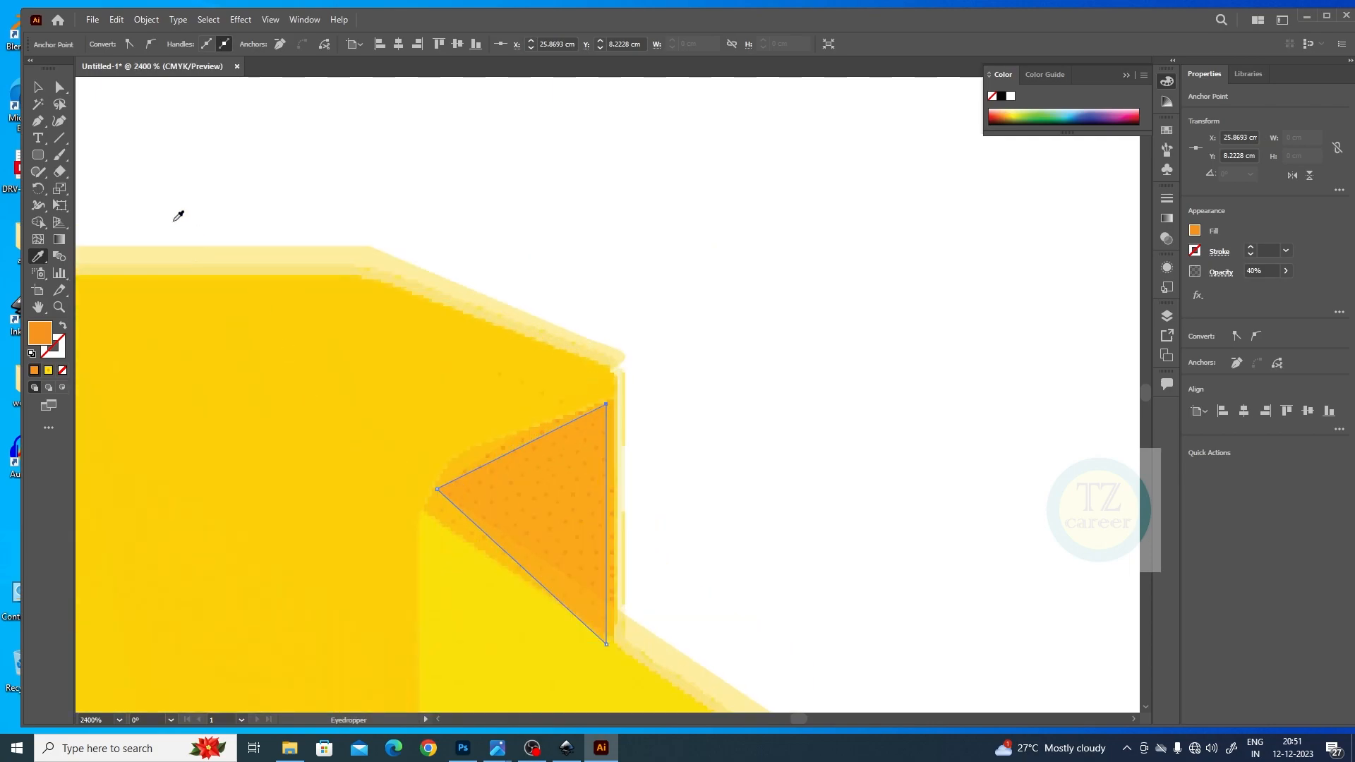
key(a)
click(438, 490)
mouse_move(451, 492)
mouse_down()
mouse_move(463, 497)
mouse_move(462, 472)
mouse_move(443, 465)
mouse_move(437, 515)
mouse_up()
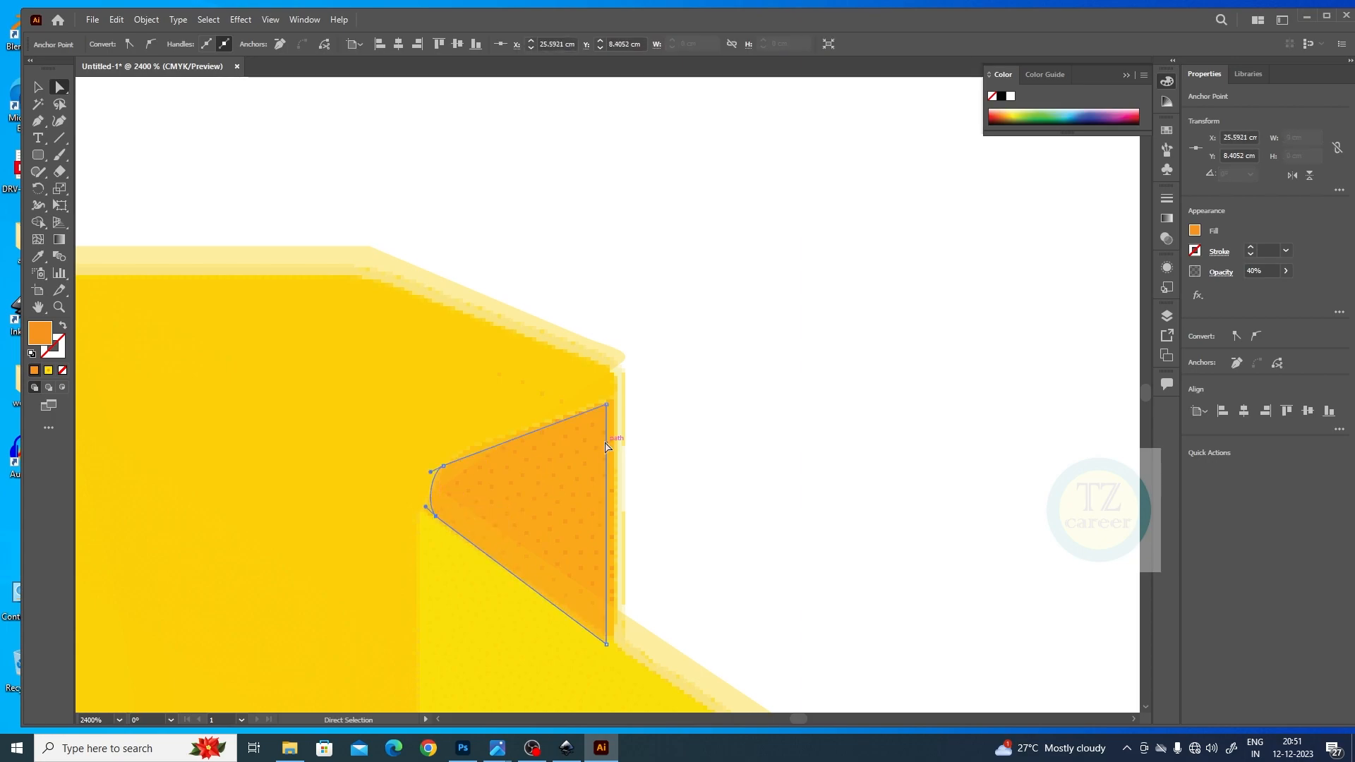
drag(606, 407, 616, 394)
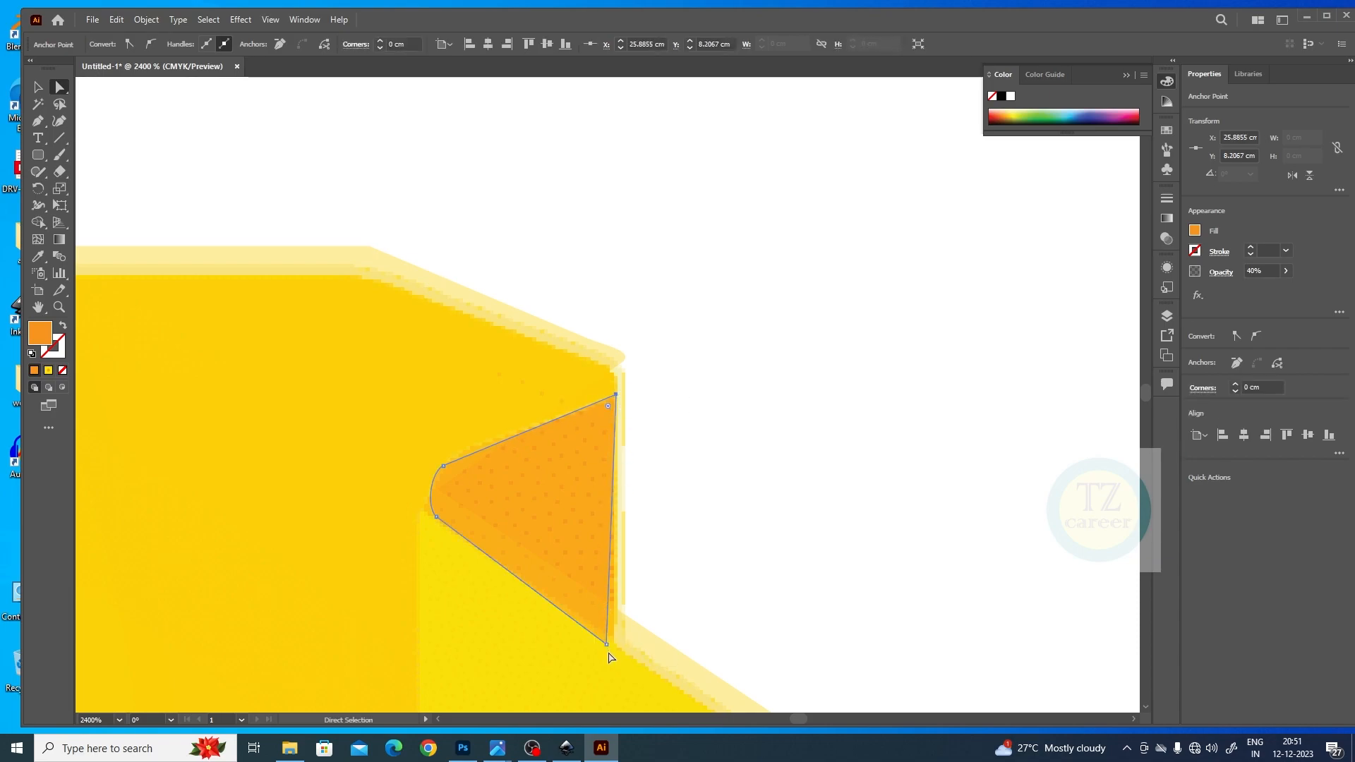
drag(607, 645, 612, 647)
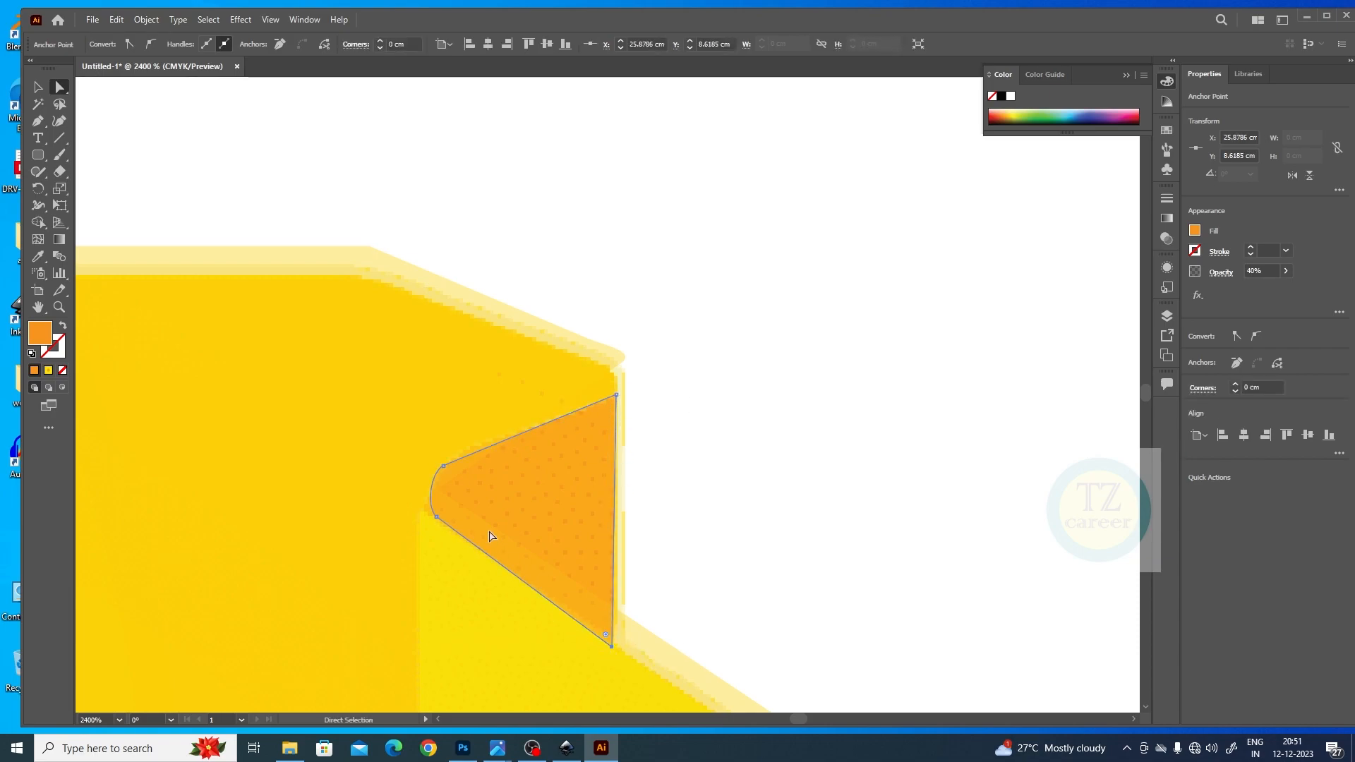
click(699, 487)
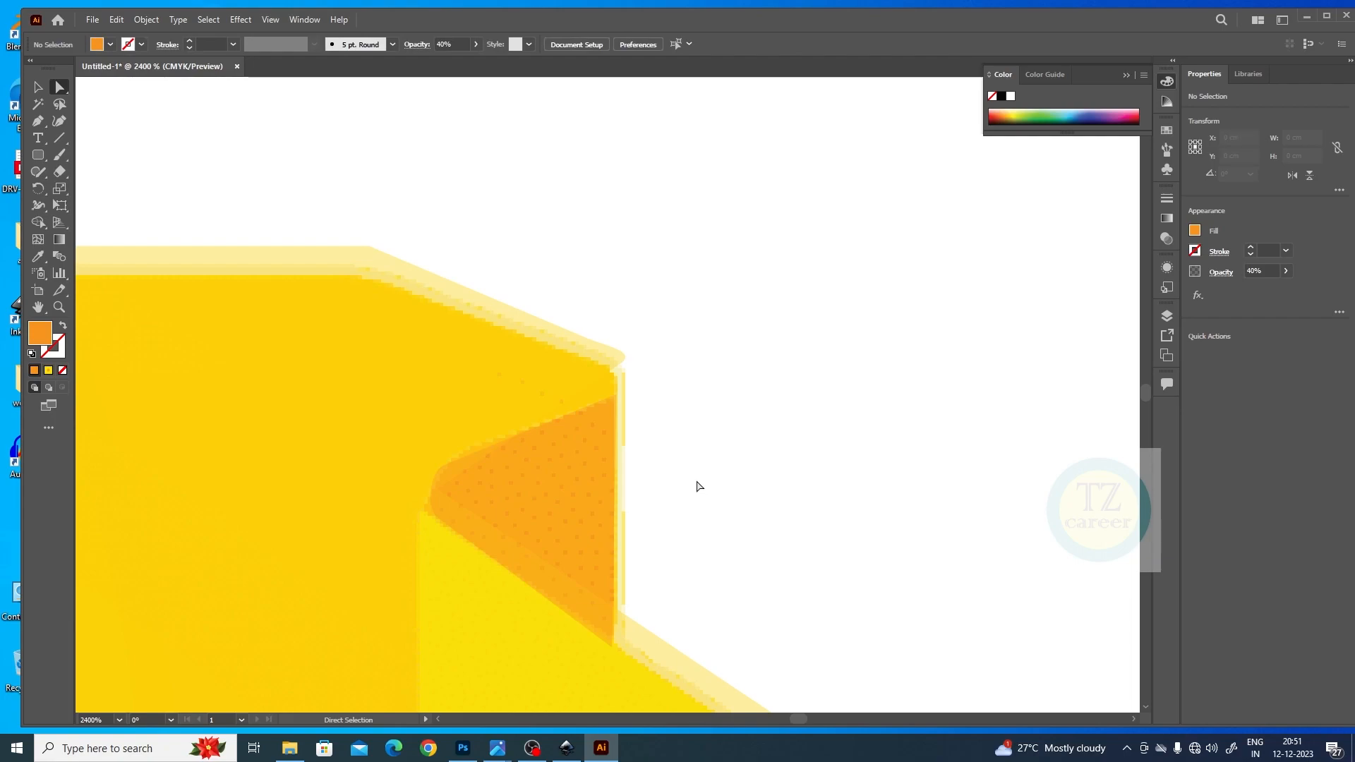
Unlock all objects and lock only the linked Flipkart logo image again.
key(ctrl+minus)
key(ctrl+minus)
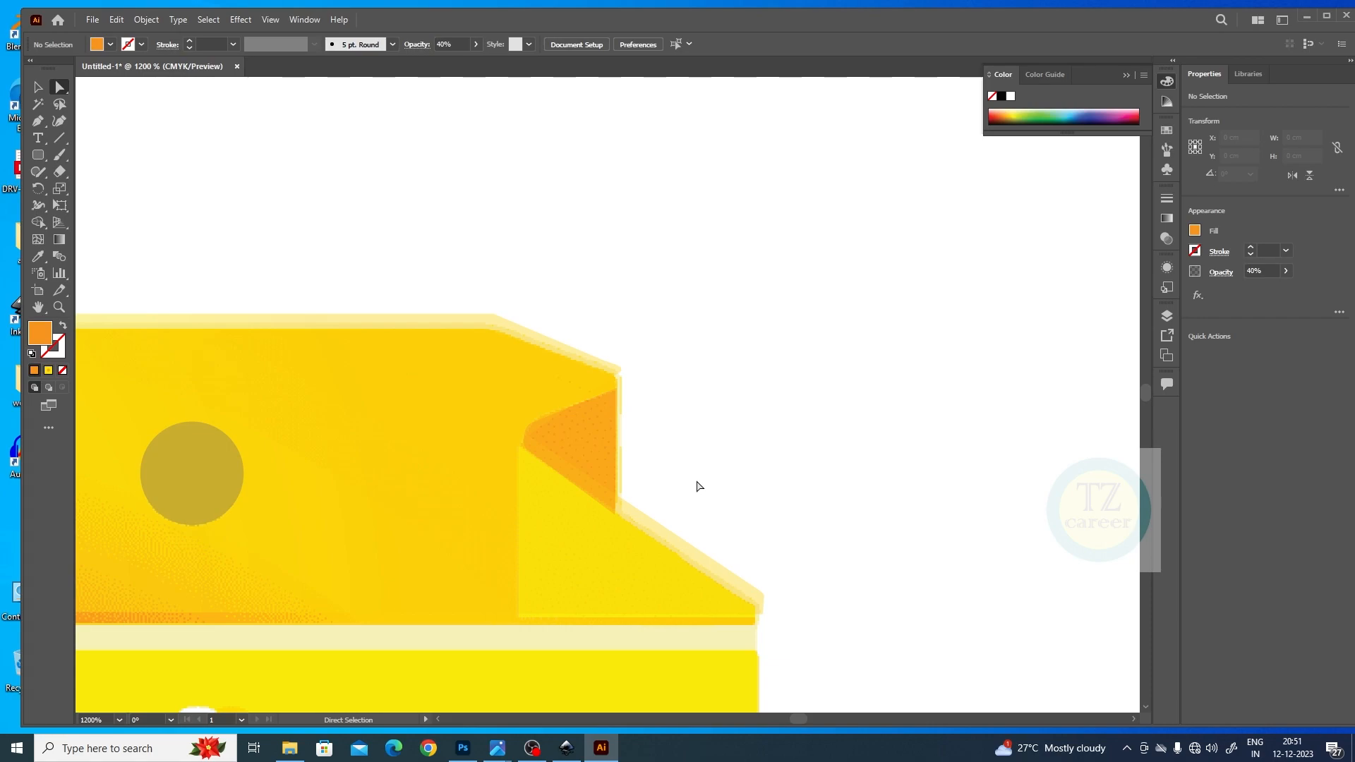
key(ctrl+minus)
key(ctrl+minus)
key(ctrl+minus)
key(ctrl+minus)
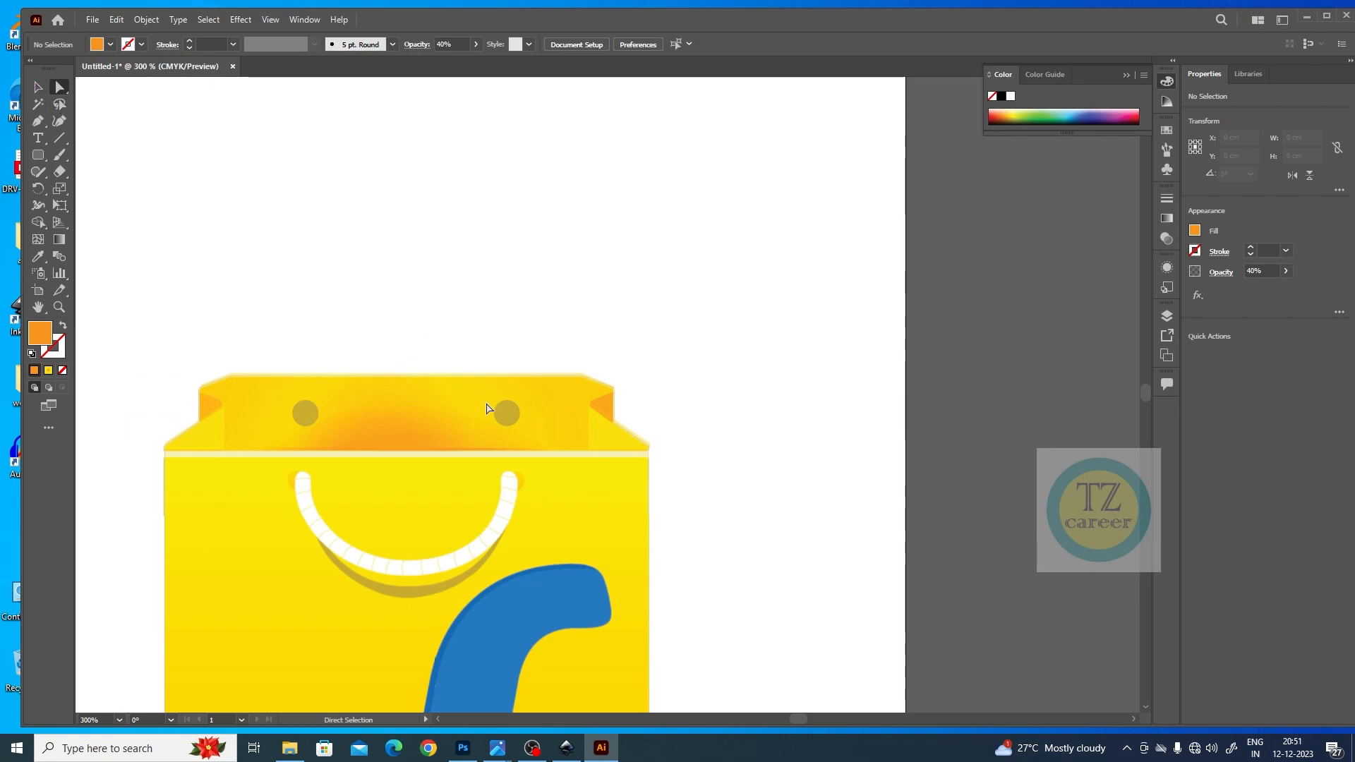
click(146, 19)
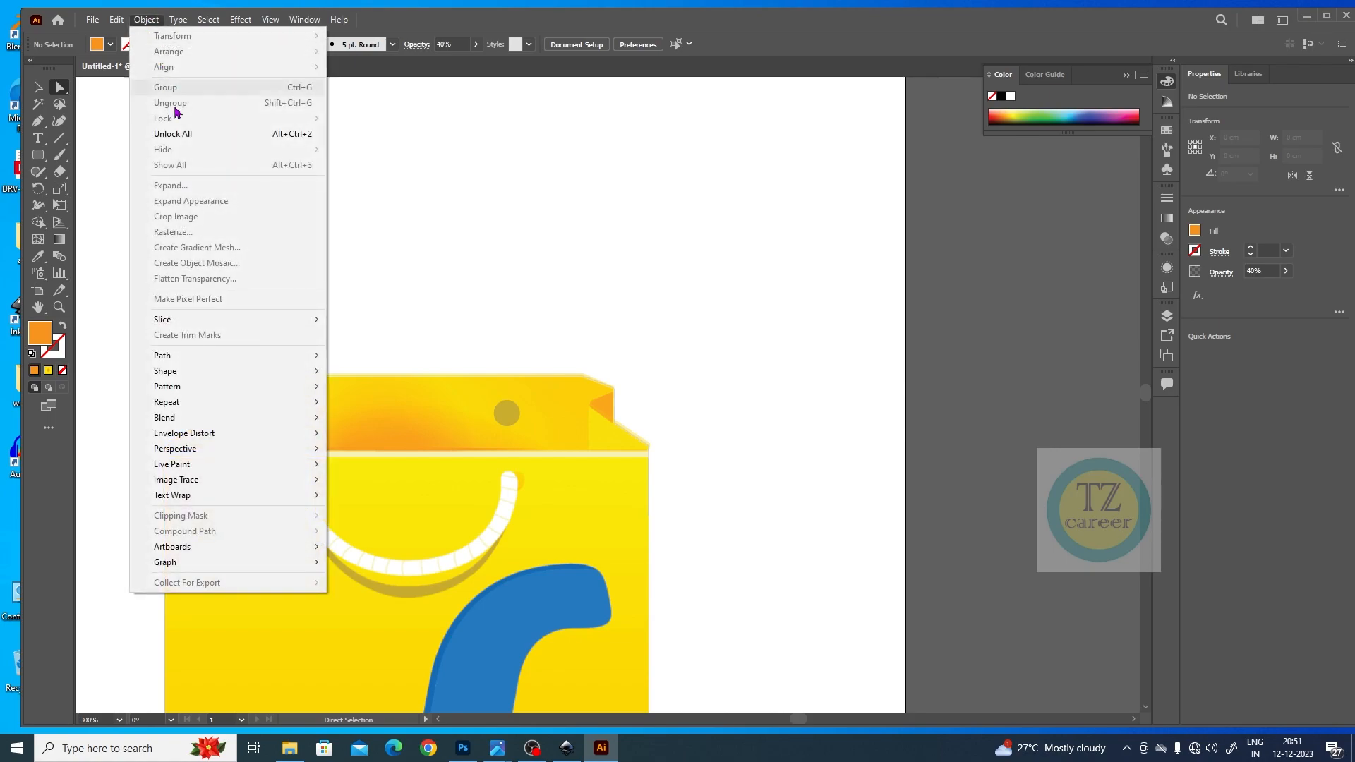
click(178, 134)
click(769, 309)
click(605, 257)
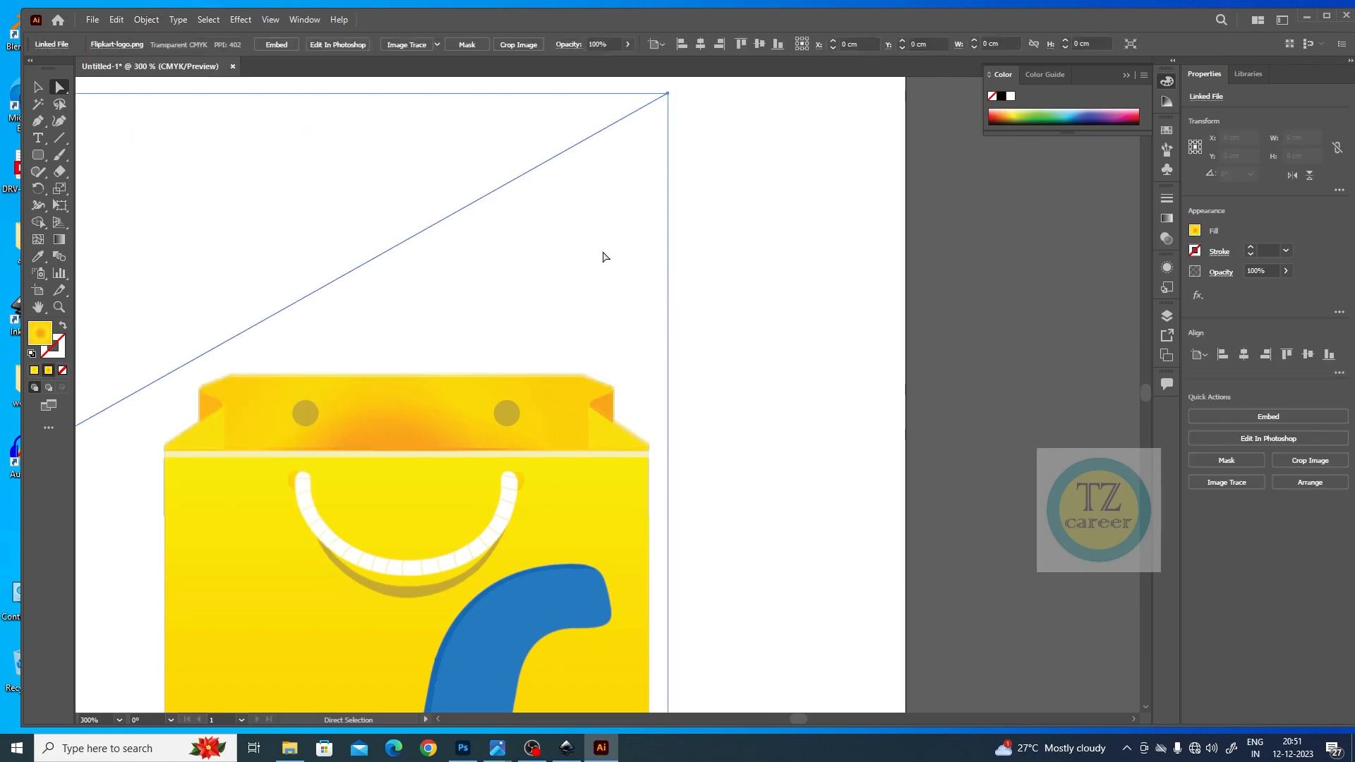
key(ctrl+shift+a)
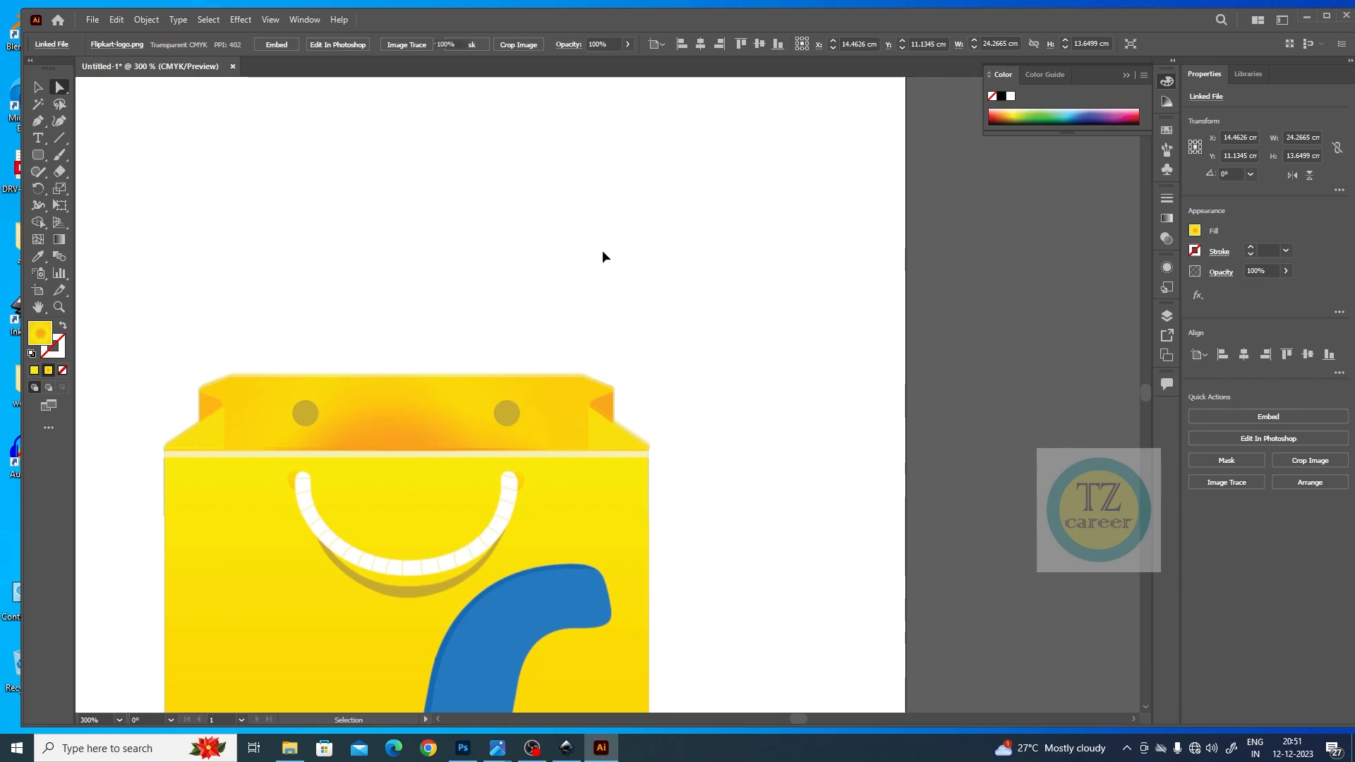
click(616, 445)
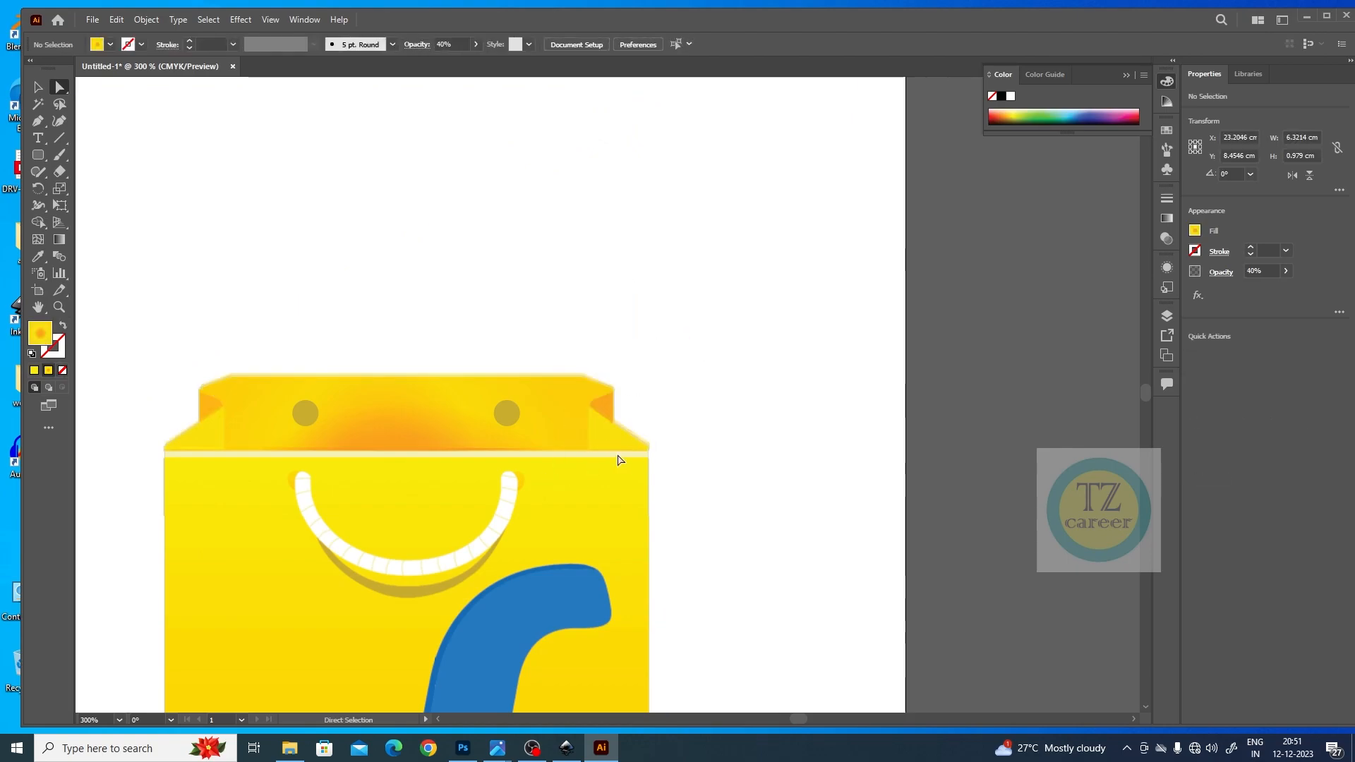
right_click(614, 442)
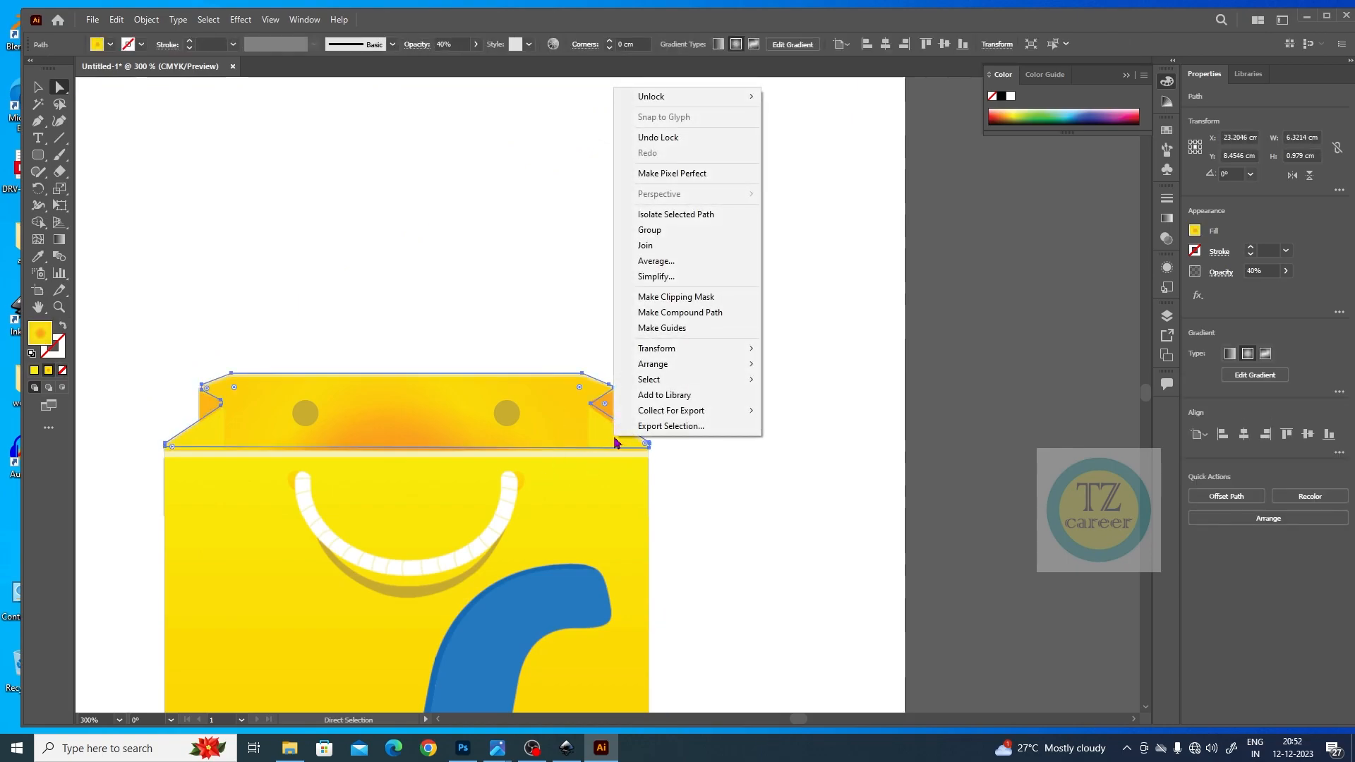
mouse_move(734, 380)
click(801, 382)
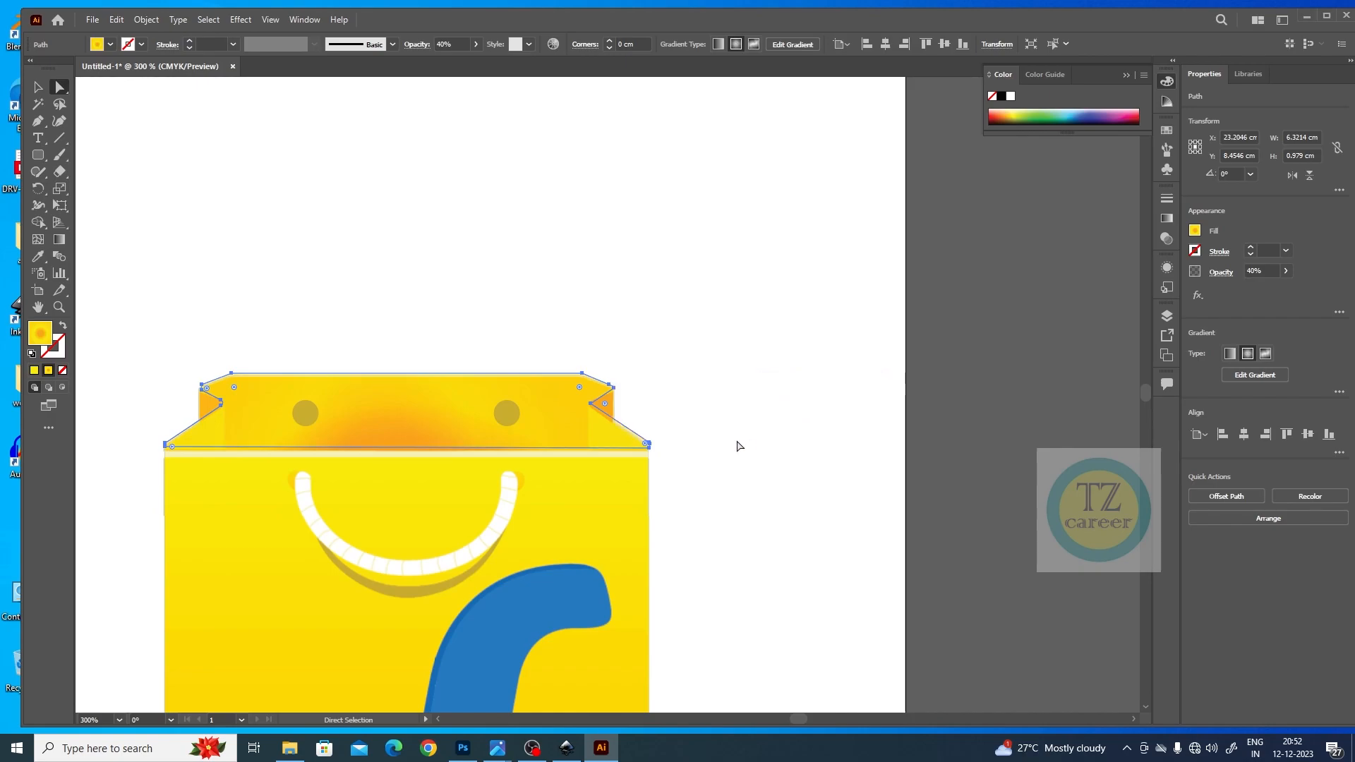
click(709, 430)
double_click(607, 410)
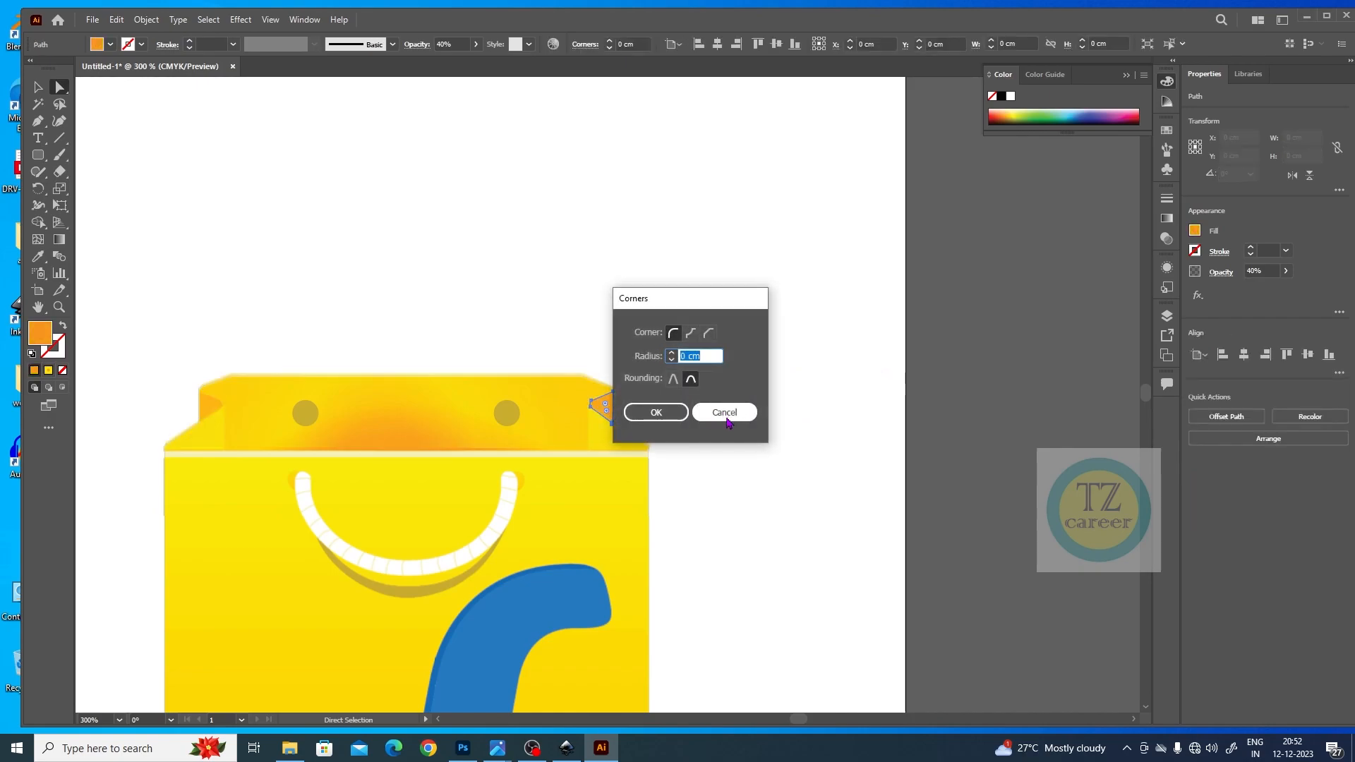
click(725, 412)
Place a copy of the orange fold triangle above the bag and reflect the copy across the vertical axis.
click(38, 87)
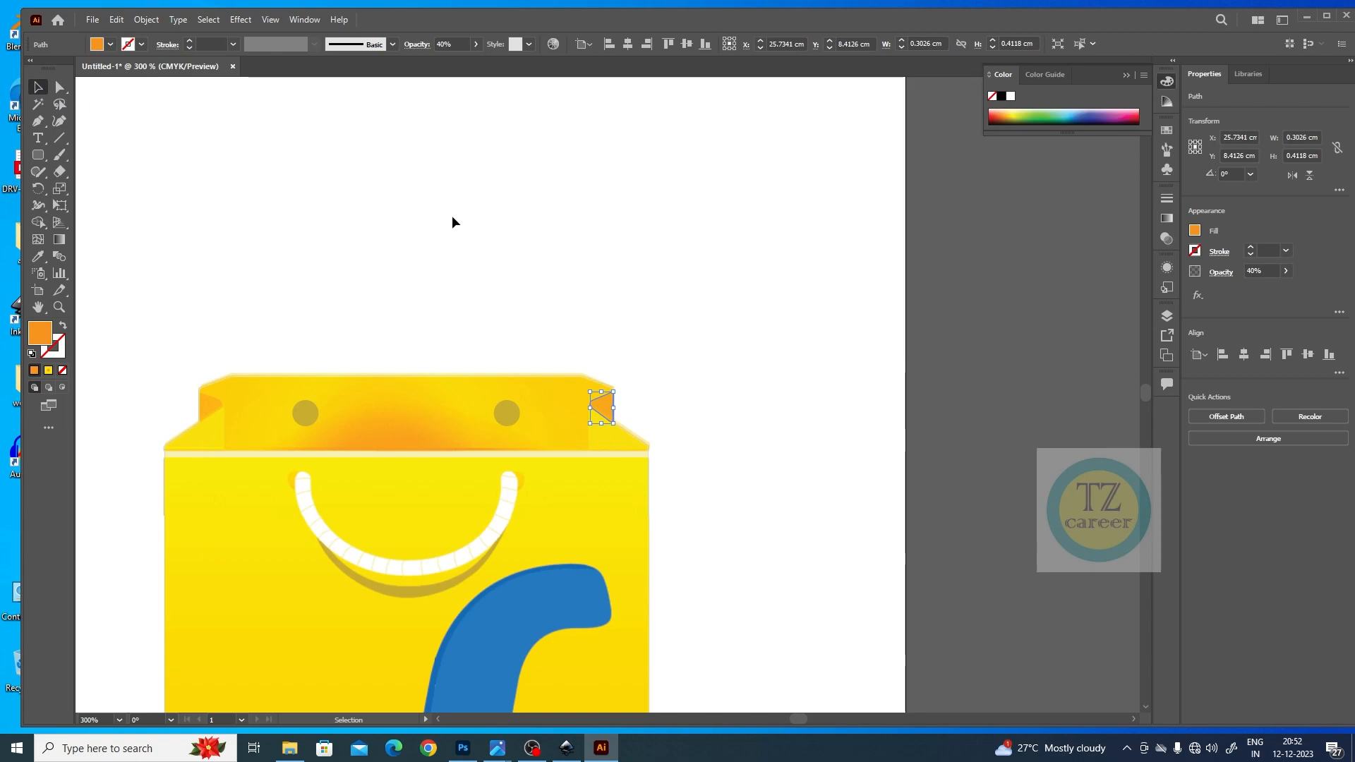
click(368, 282)
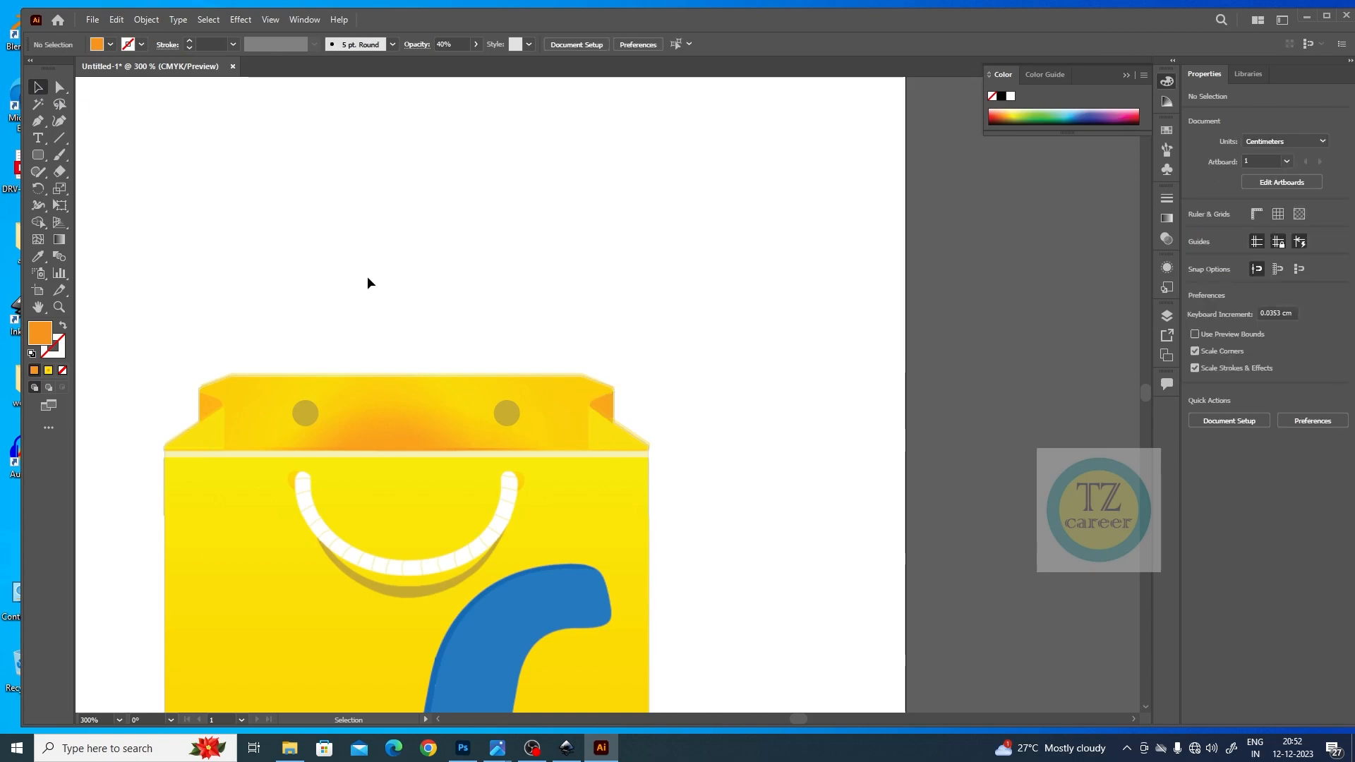
click(608, 415)
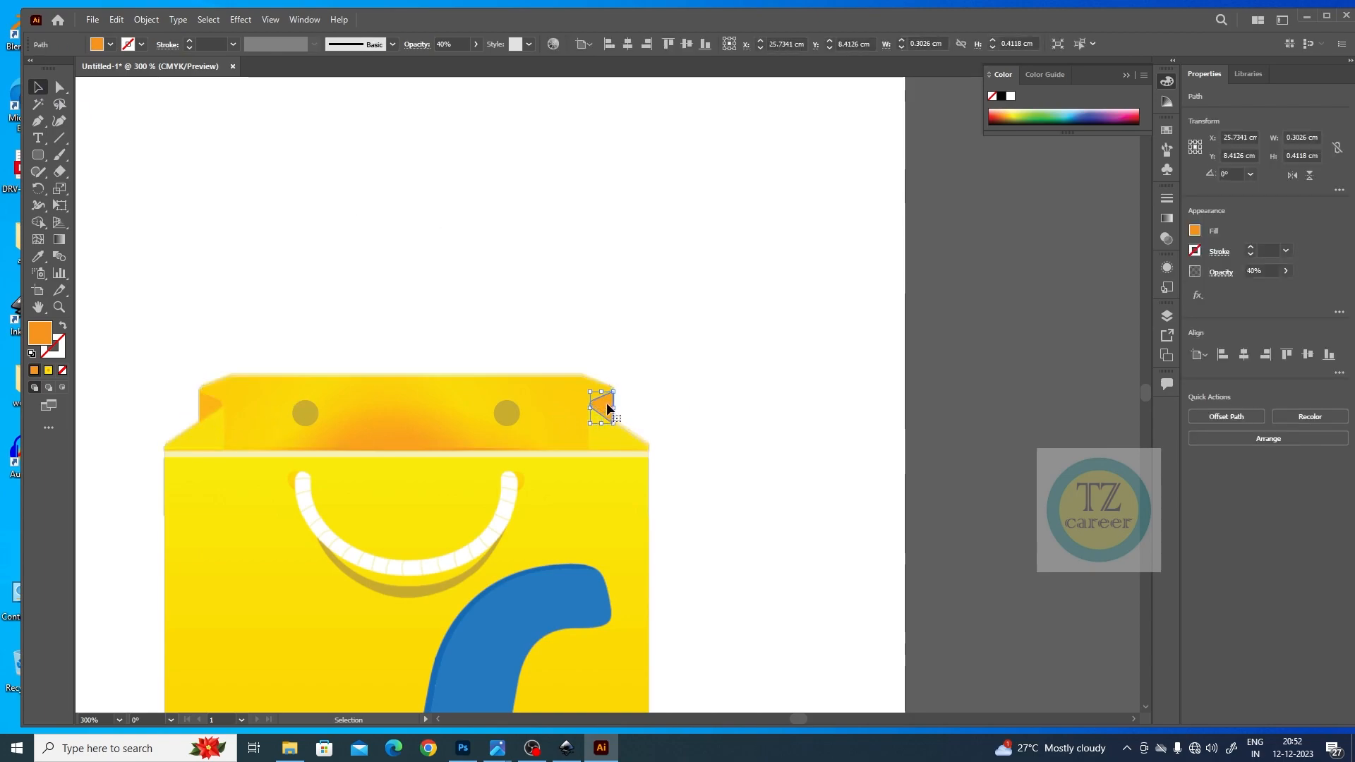
drag(607, 400, 286, 279)
click(40, 190)
drag(47, 197, 68, 204)
key(Return)
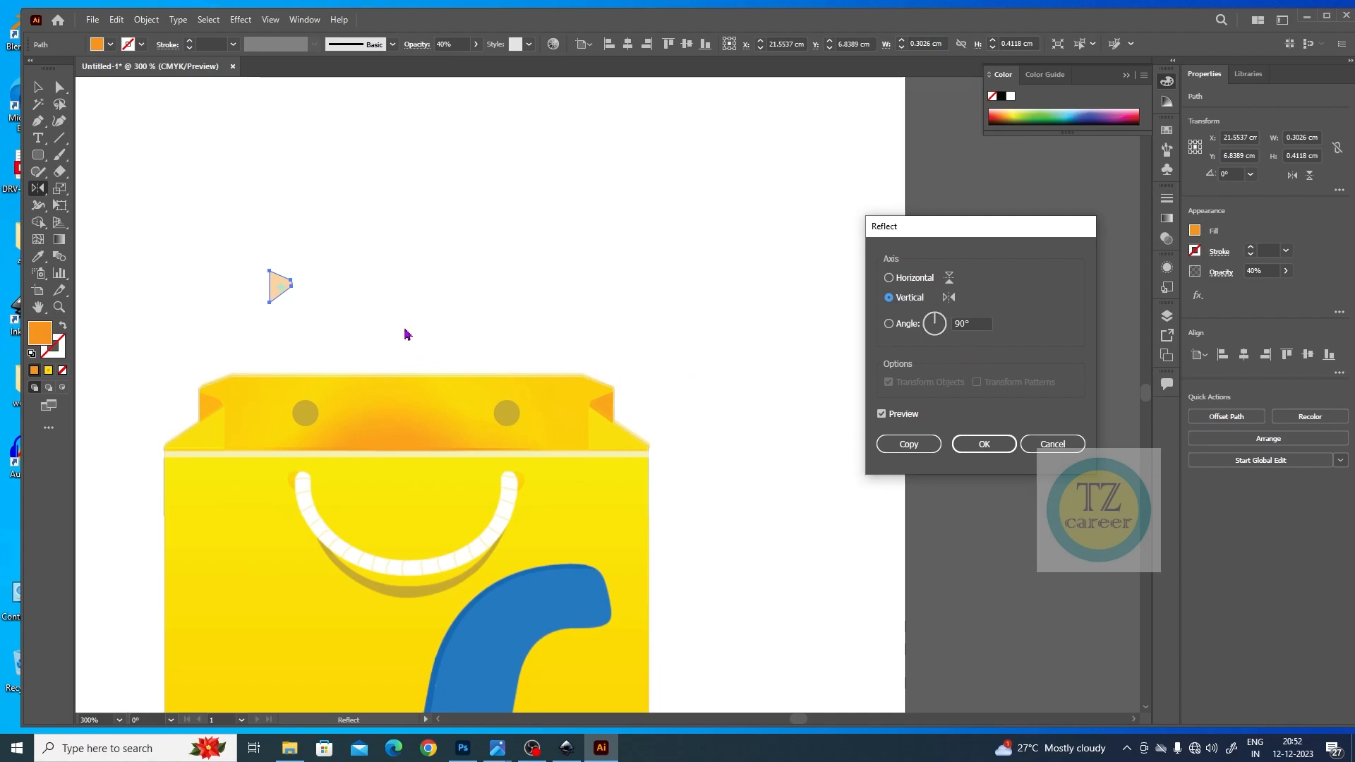
click(984, 443)
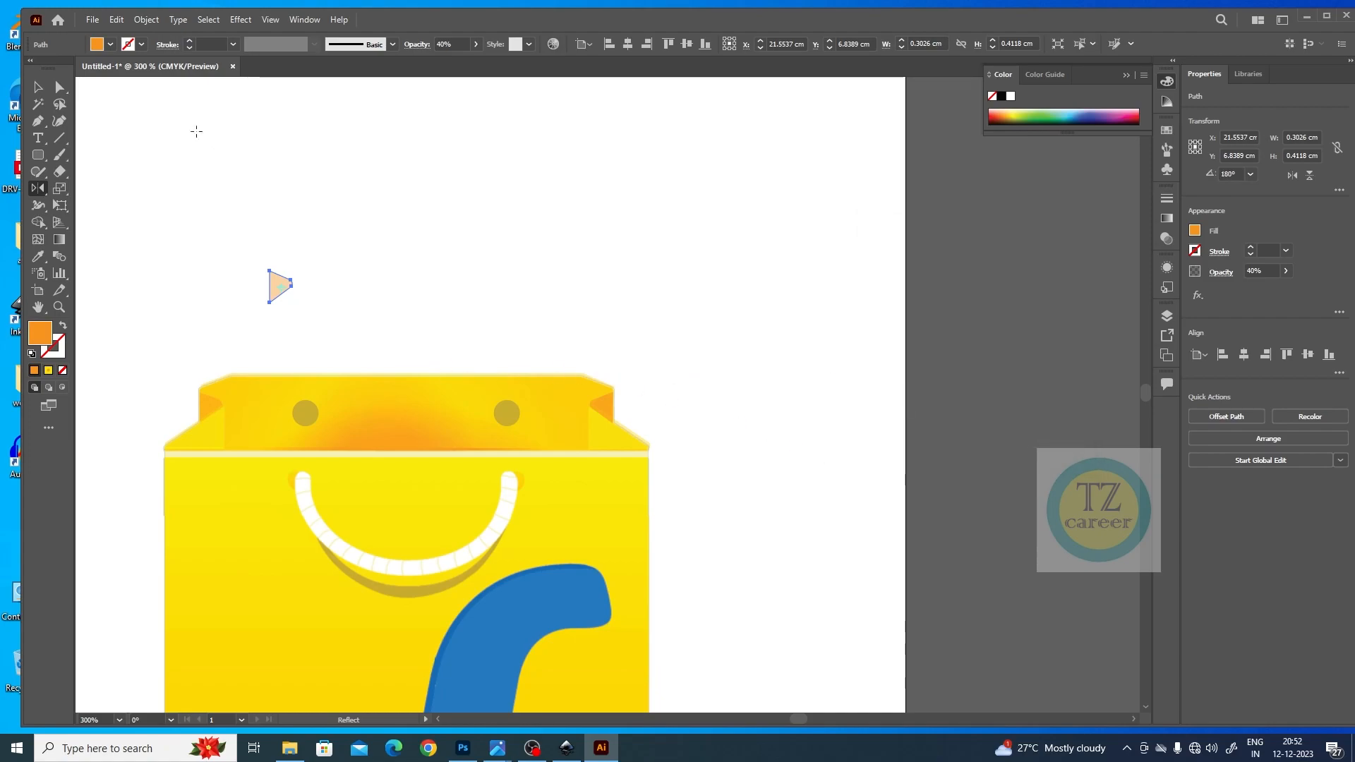
click(38, 87)
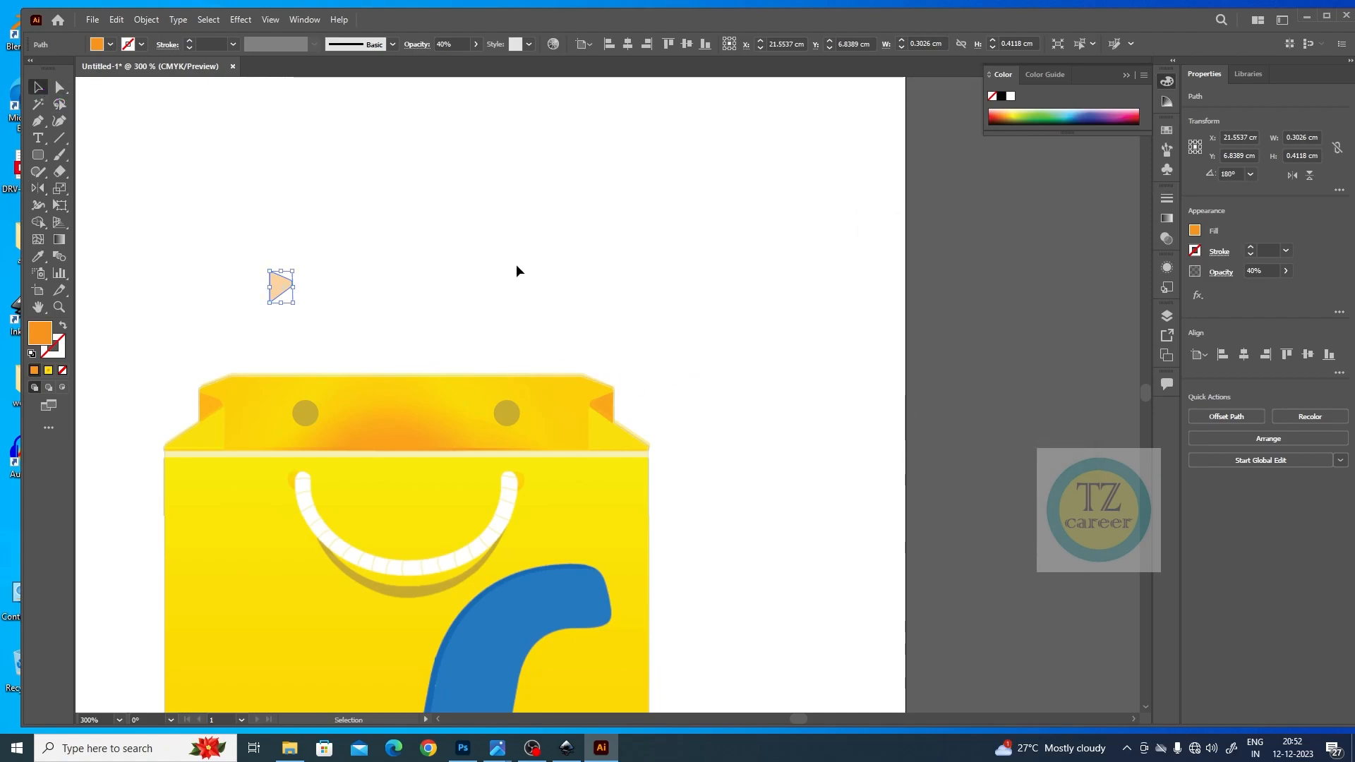
Raise the mirrored triangle's opacity to 100% and move it over the fold at the bag's upper left edge.
click(475, 44)
drag(444, 62, 519, 67)
drag(281, 285, 210, 406)
Set the opacity of the orange triangle on the bag's upper right fold to 100%.
click(604, 411)
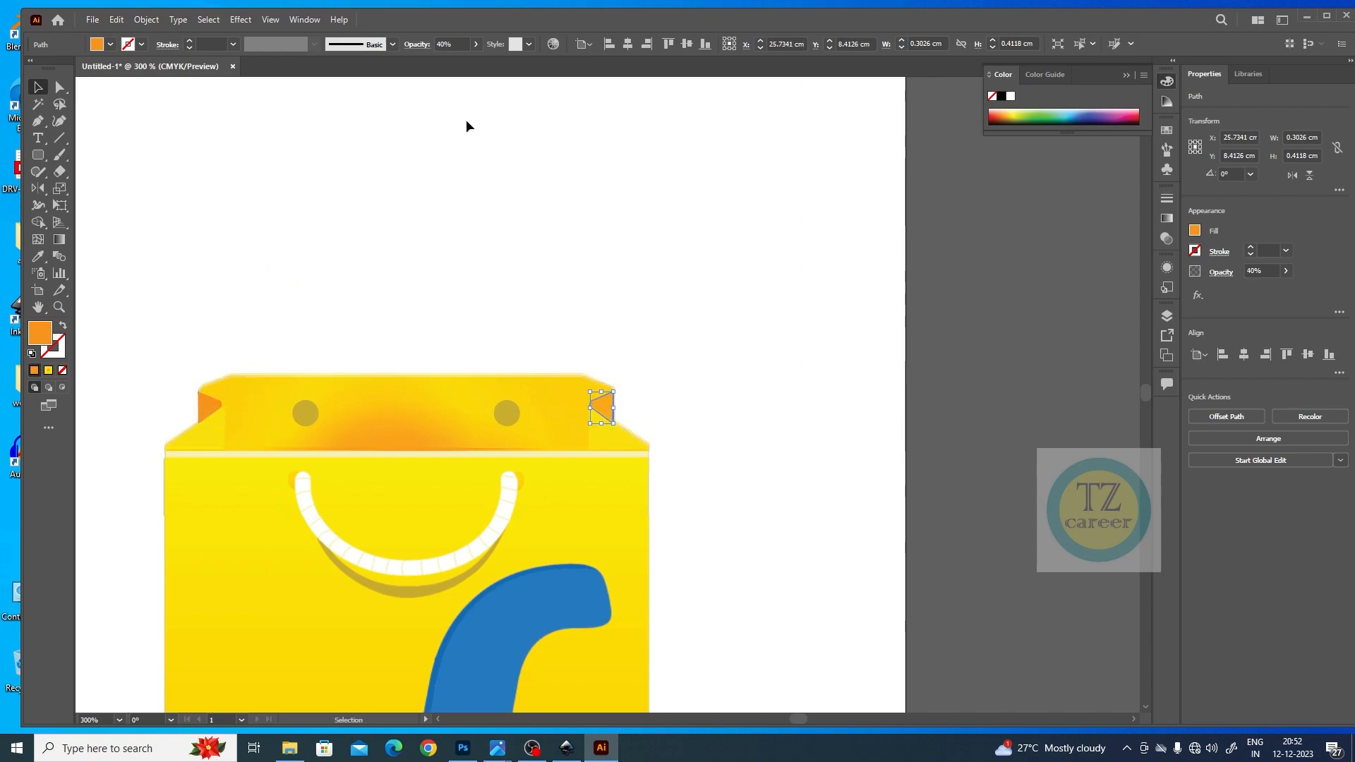
click(476, 44)
drag(439, 62, 473, 62)
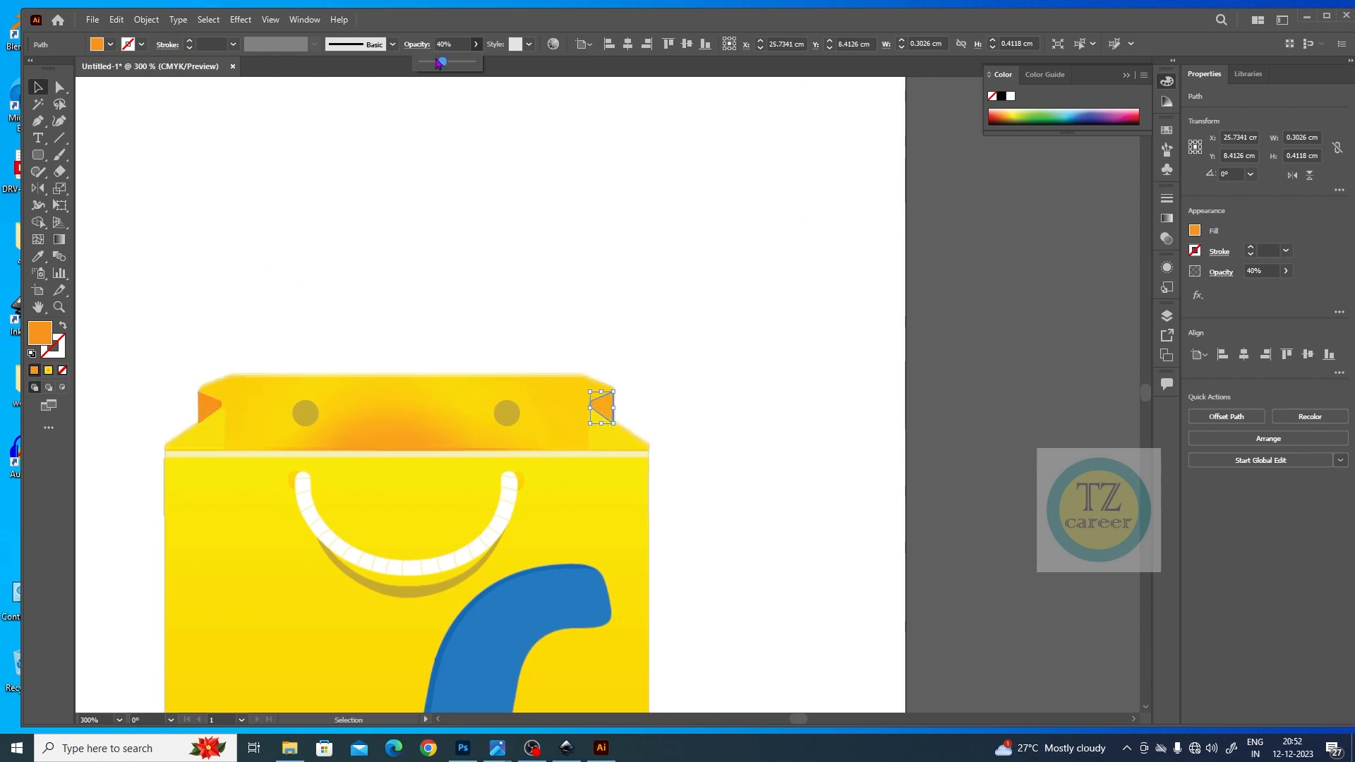
click(708, 283)
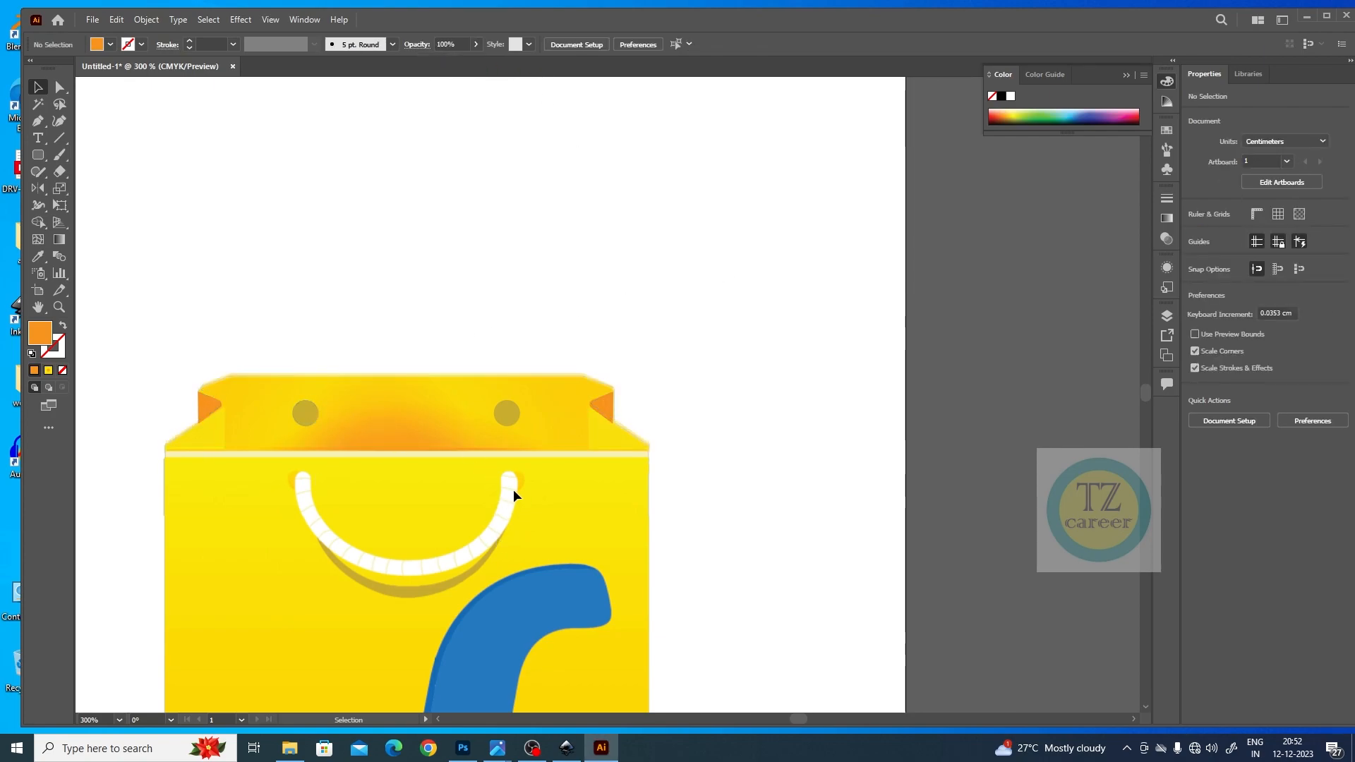
Unlock all locked objects in the document and clear the selection.
drag(688, 550, 775, 305)
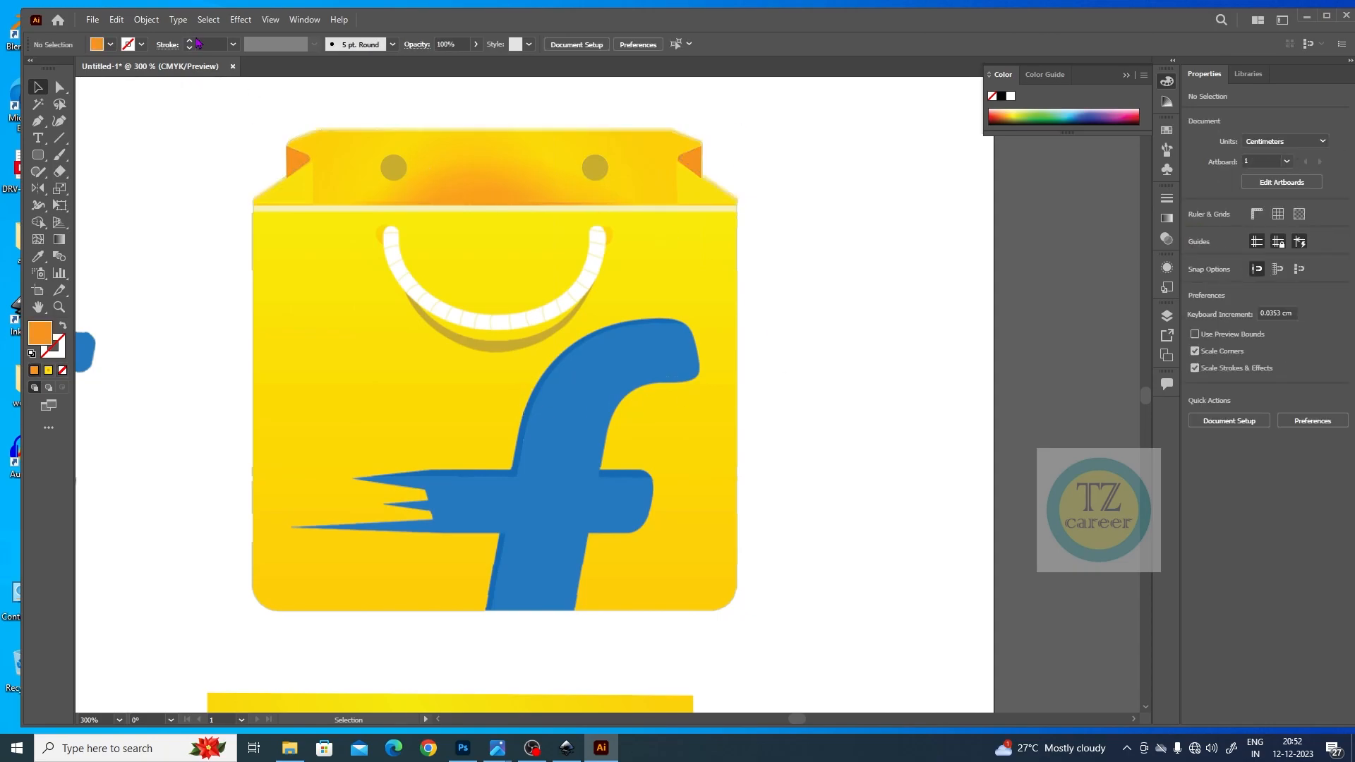
click(181, 23)
mouse_move(146, 20)
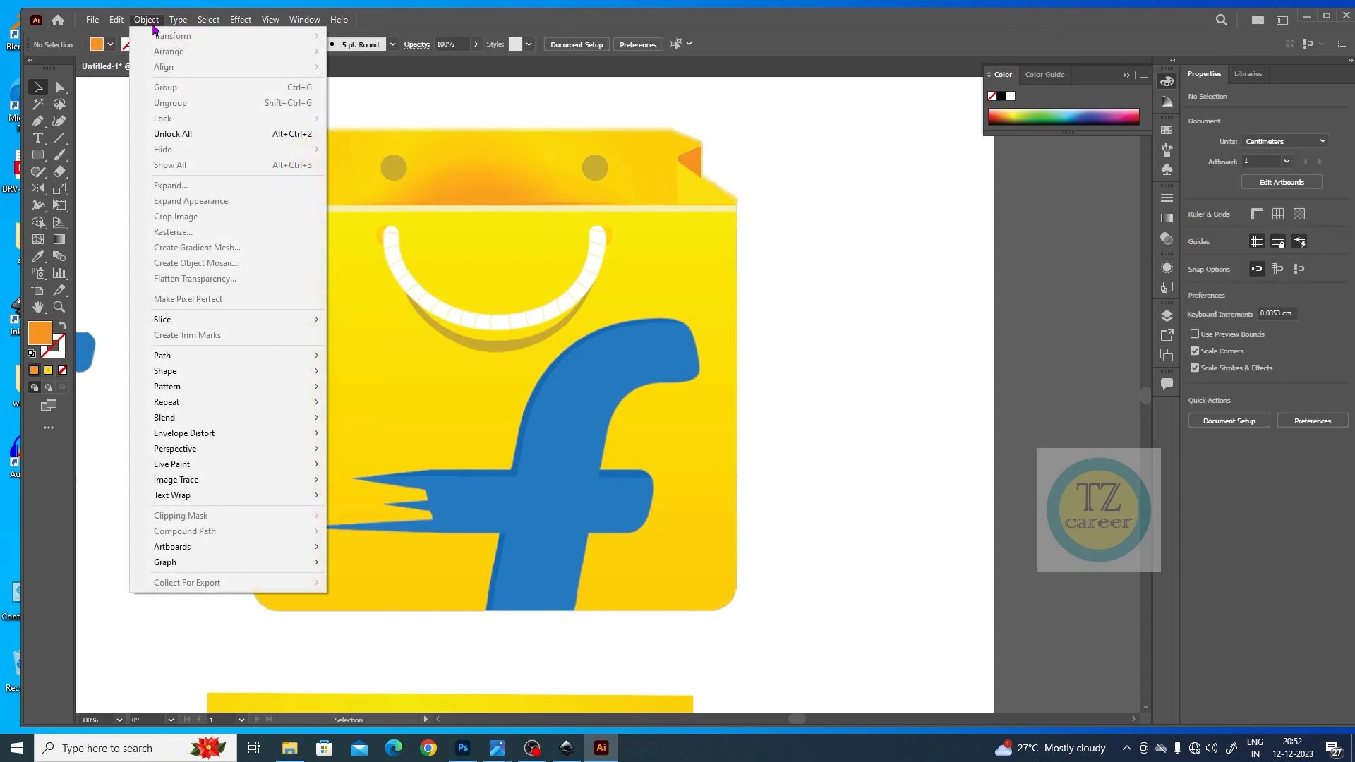
click(179, 134)
click(889, 353)
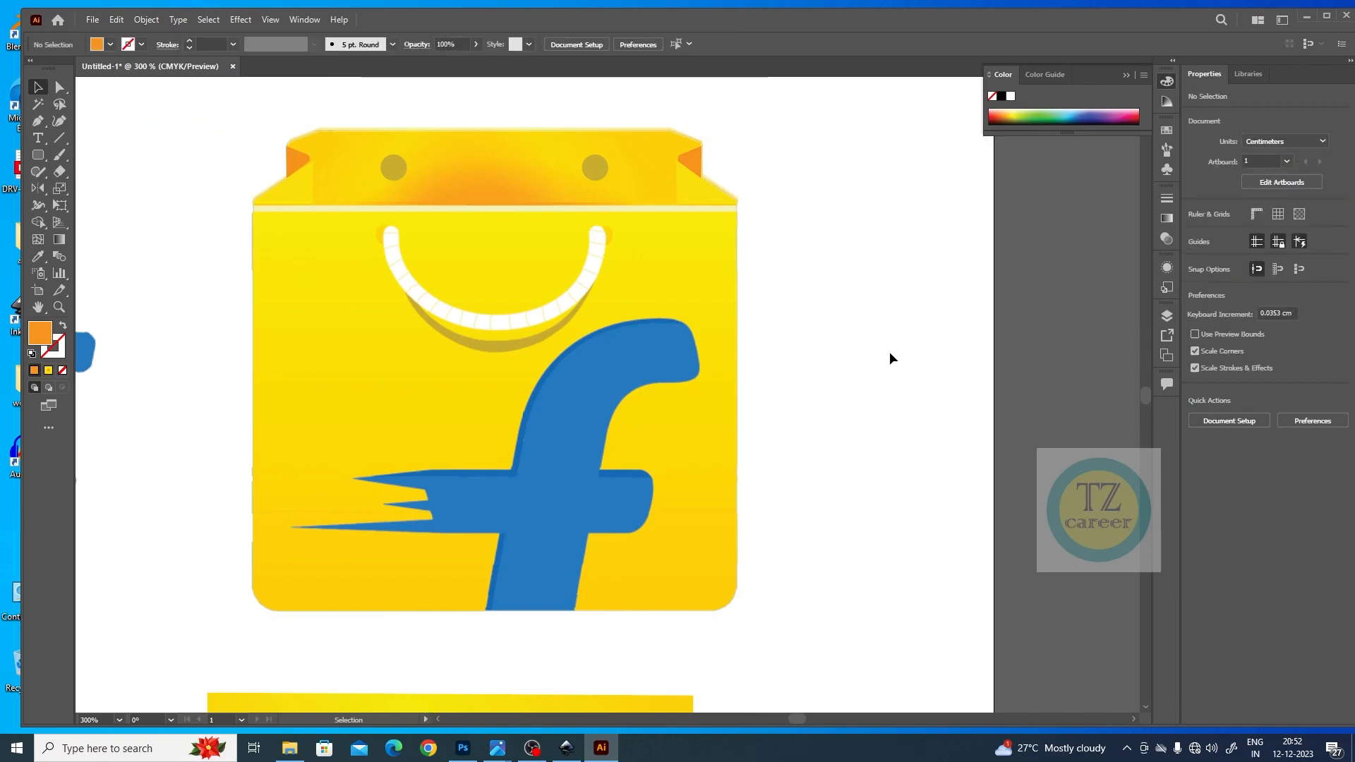
Examine the traced shapes across the whole artboard in Outline view and return to Preview.
key(ctrl+minus)
key(ctrl+minus)
key(ctrl+minus)
key(ctrl+minus)
key(ctrl+minus)
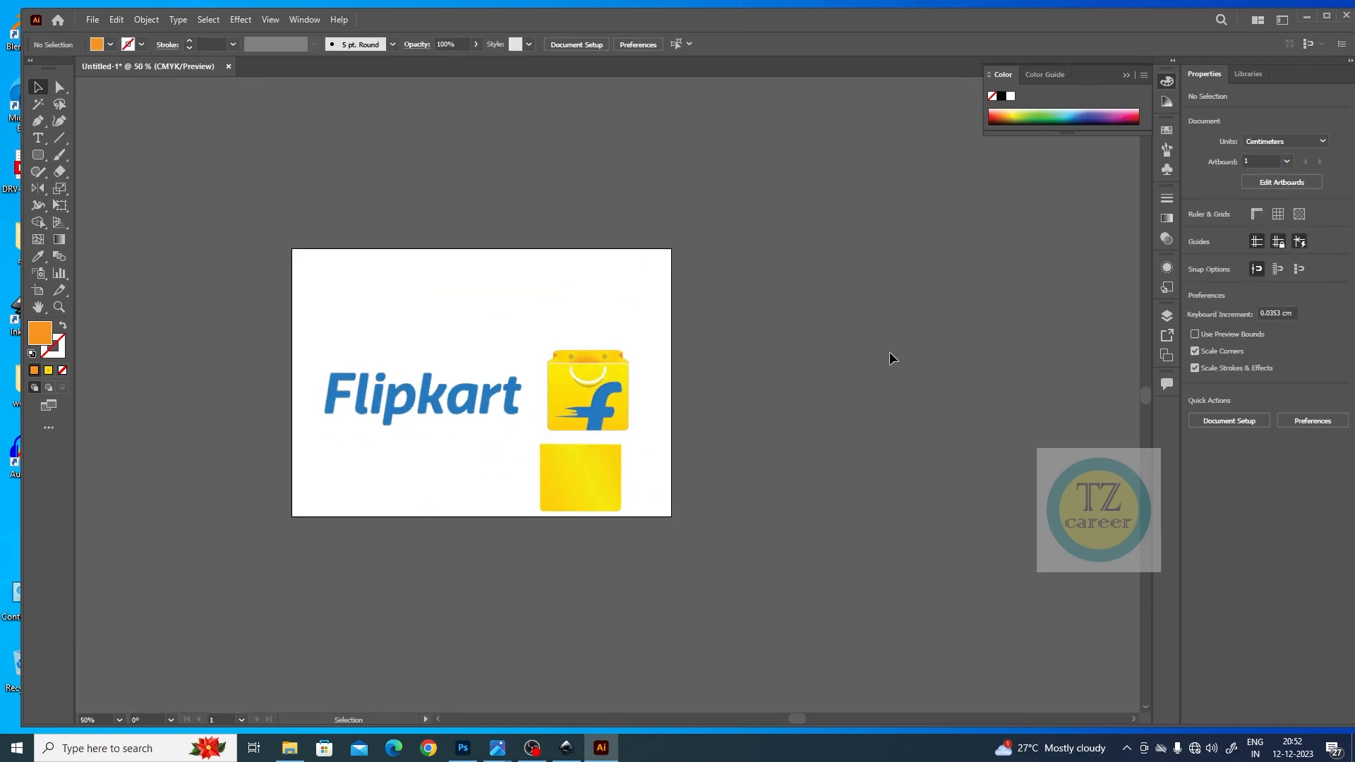
click(270, 20)
click(296, 36)
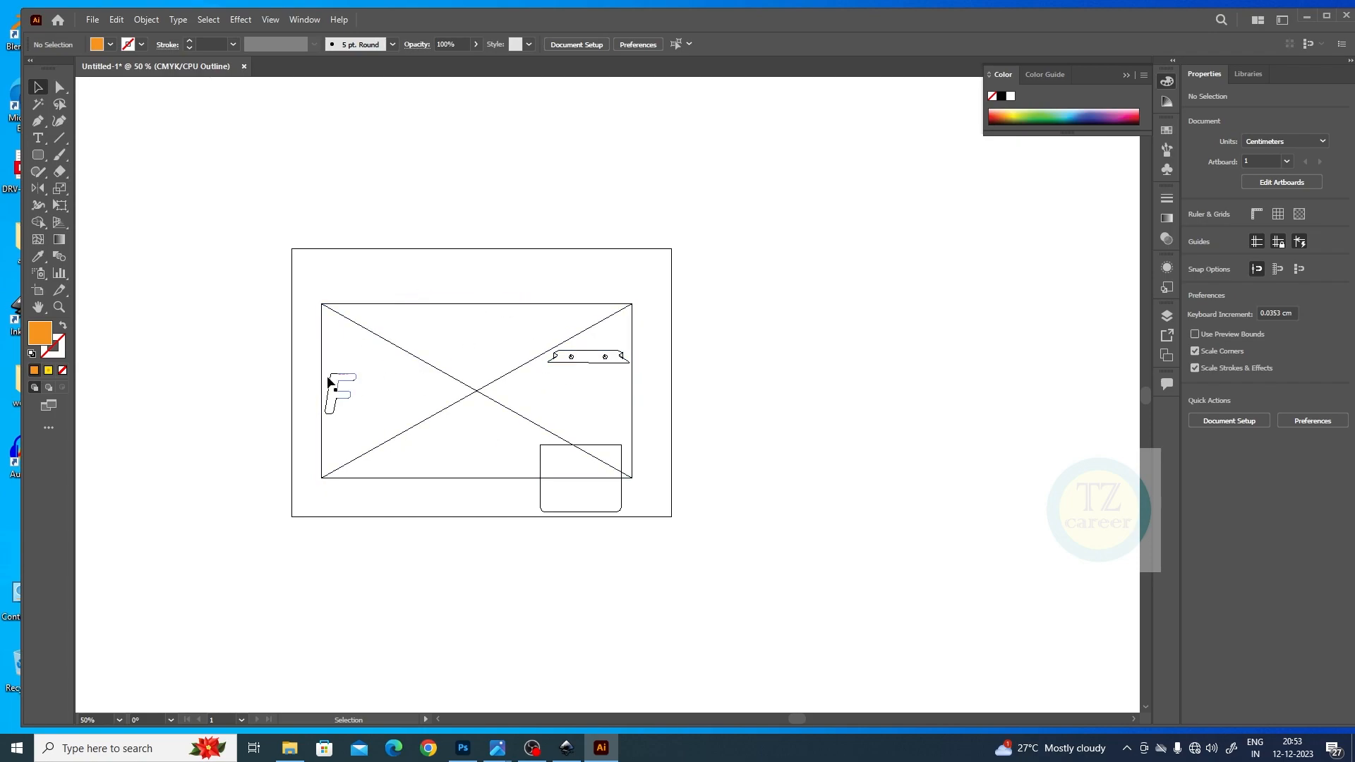
click(275, 21)
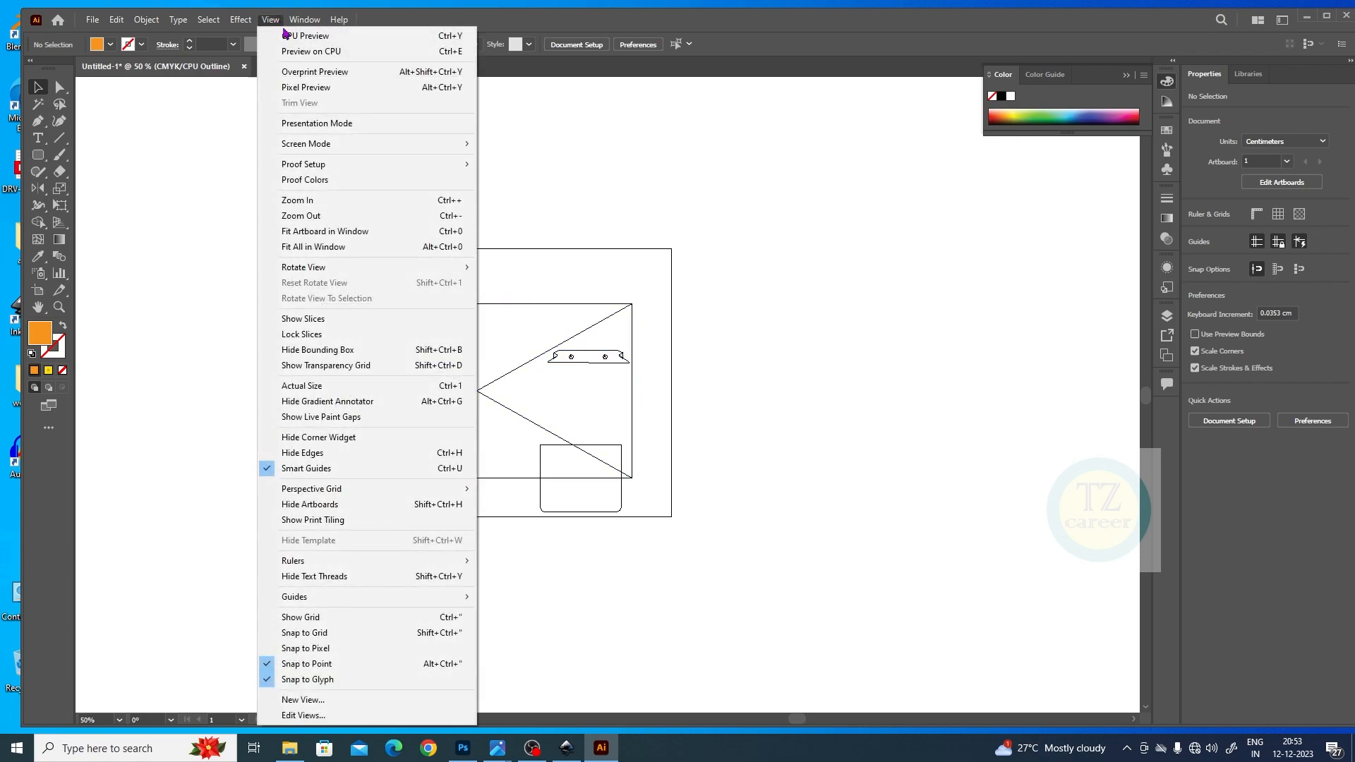
click(304, 35)
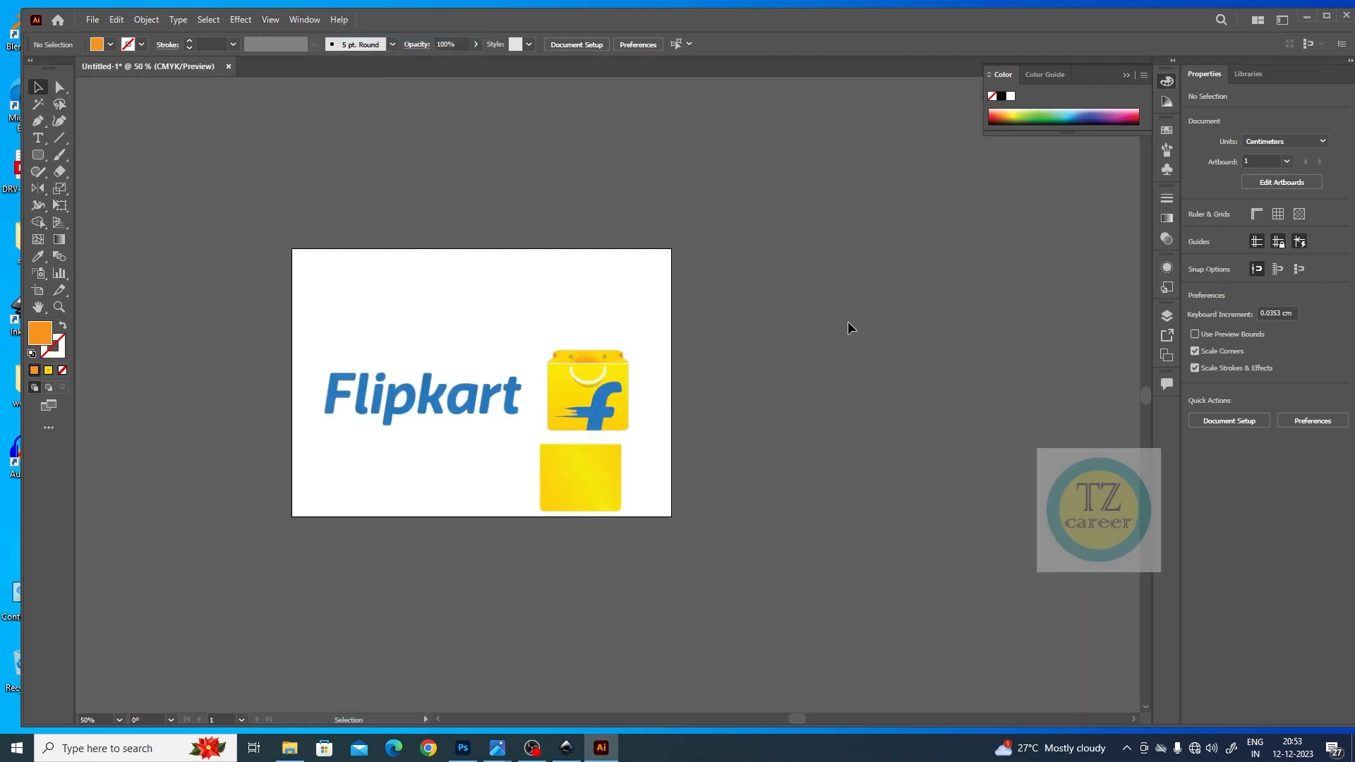
drag(206, 234, 678, 466)
click(531, 312)
key(ctrl+shift+a)
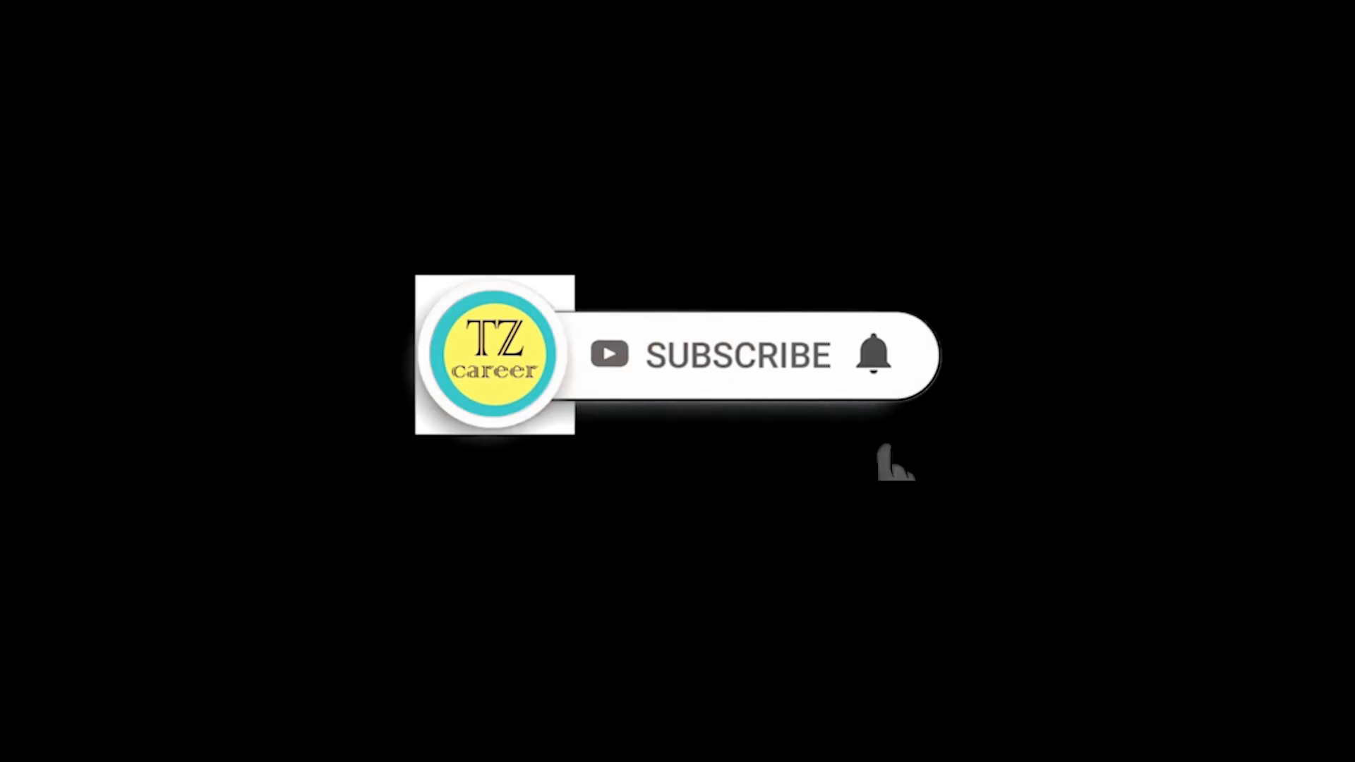